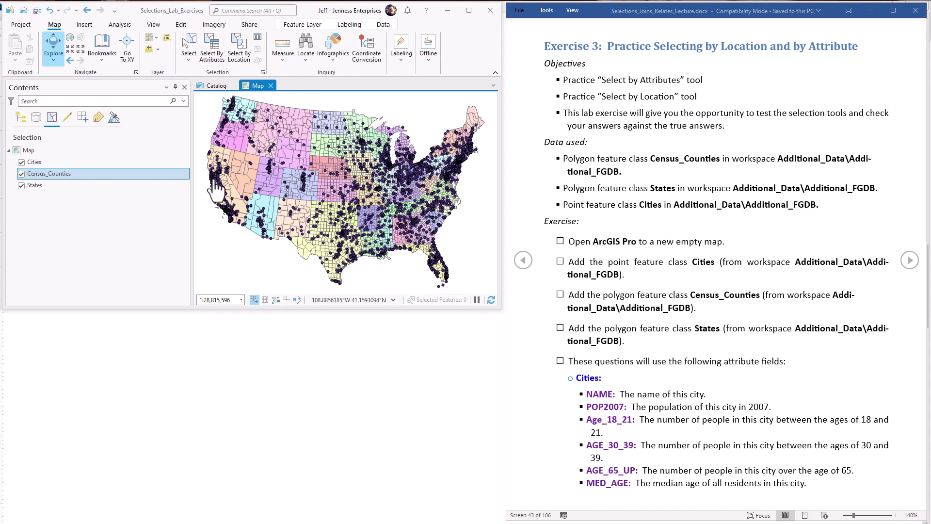
Collapse the Census_Counties and Cities legends in the drawing order list and return the Contents to listing layers by selection.
{"action": "left_click", "coordinate": [21, 117]}
{"action": "left_click", "coordinate": [14, 184]}
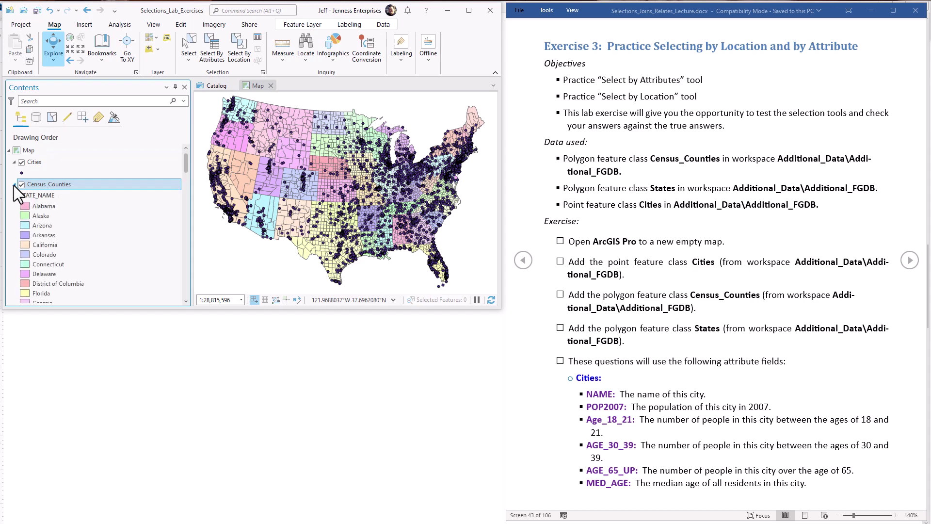
{"action": "mouse_move", "coordinate": [184, 155]}
{"action": "left_mouse_down"}
{"action": "mouse_move", "coordinate": [187, 196]}
{"action": "mouse_move", "coordinate": [183, 152]}
{"action": "left_mouse_up"}
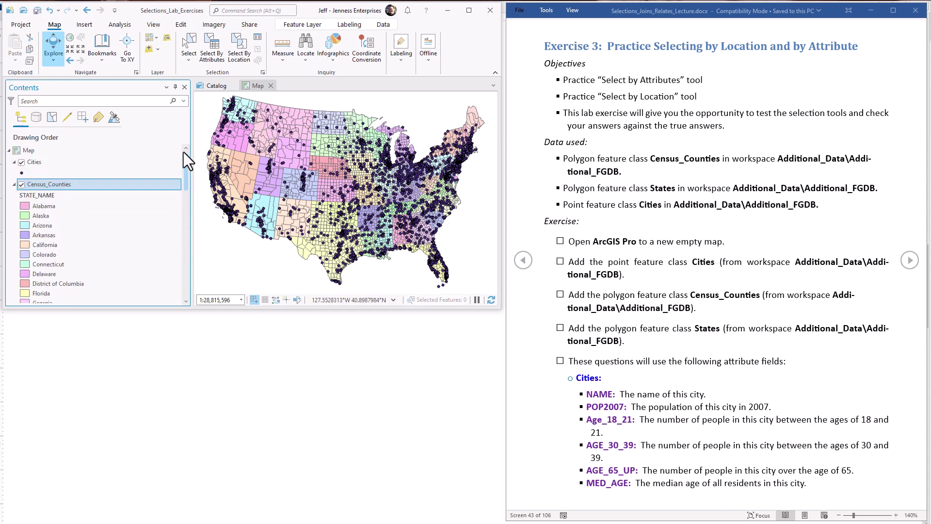
{"action": "left_click", "coordinate": [14, 185]}
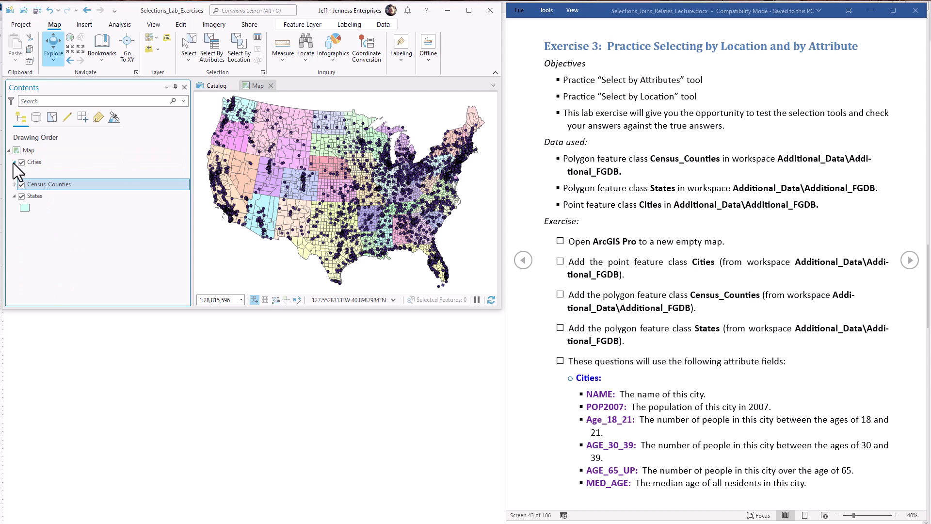
{"action": "left_click", "coordinate": [14, 162]}
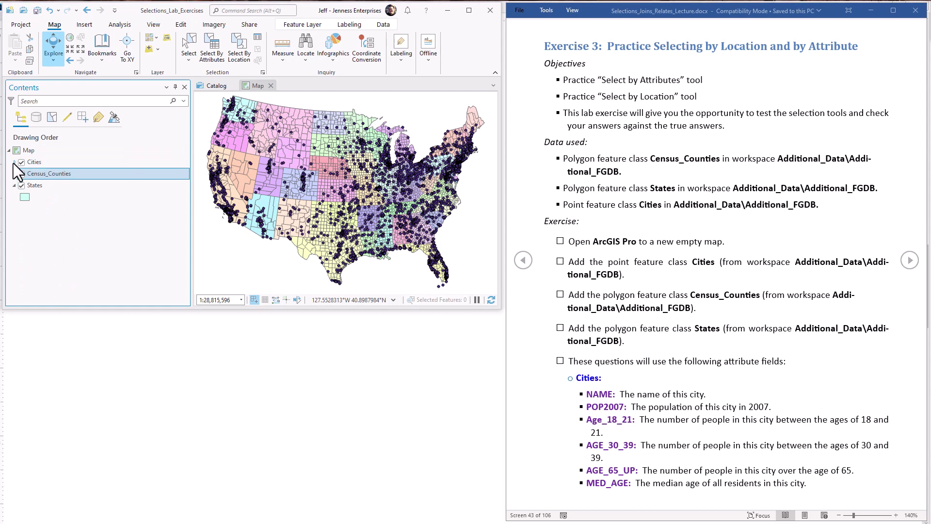
{"action": "left_click", "coordinate": [52, 118]}
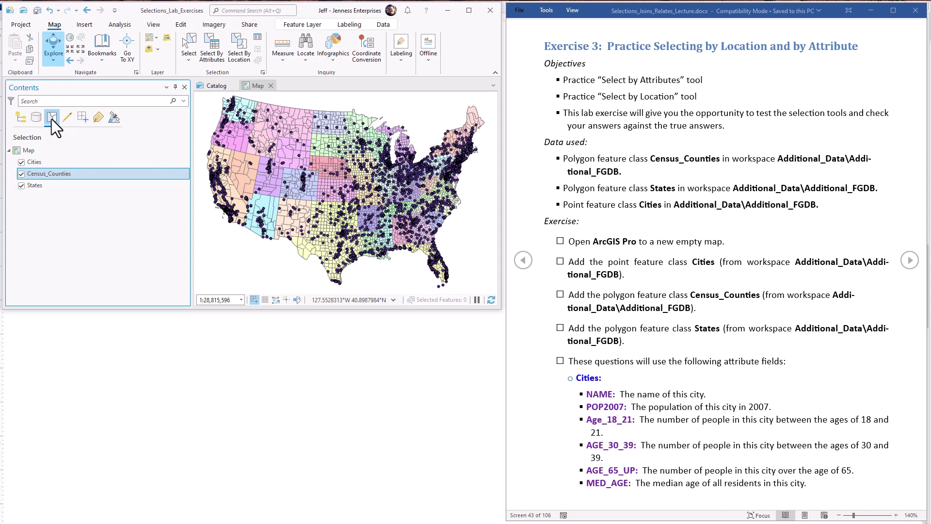
{"action": "left_click", "coordinate": [180, 173]}
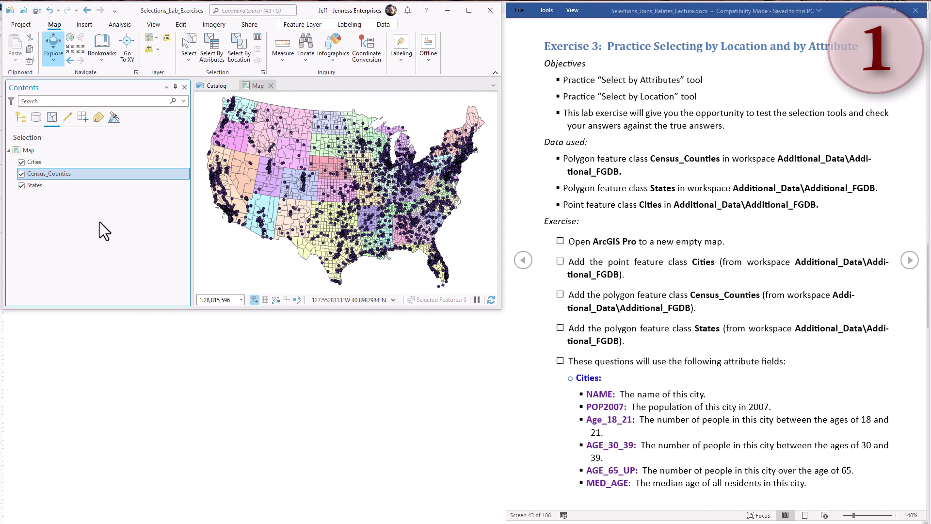
Review the Cities attribute fields described in the exercise document, from NAME and POP2007 through MED_AGE.
{"action": "left_click", "coordinate": [684, 347]}
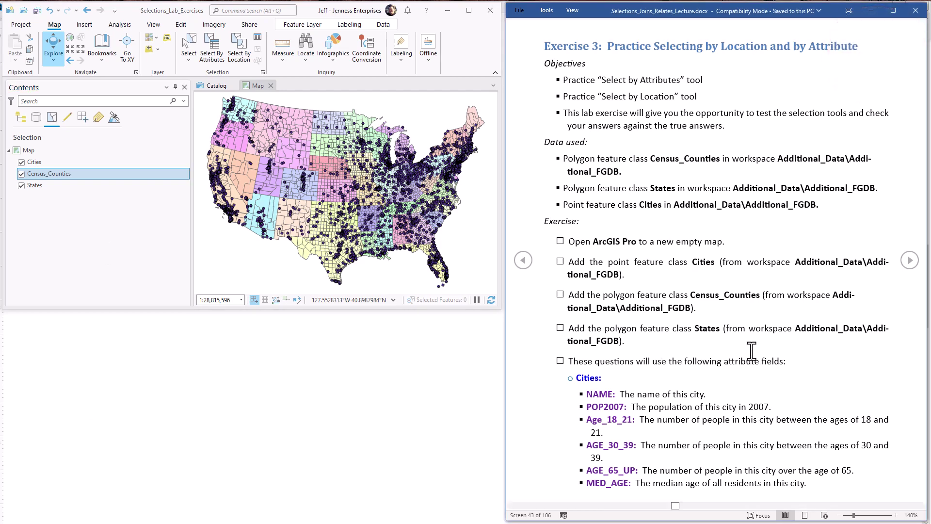
{"action": "scroll", "coordinate": [750, 350], "scroll_direction": "down", "scroll_amount": 1}
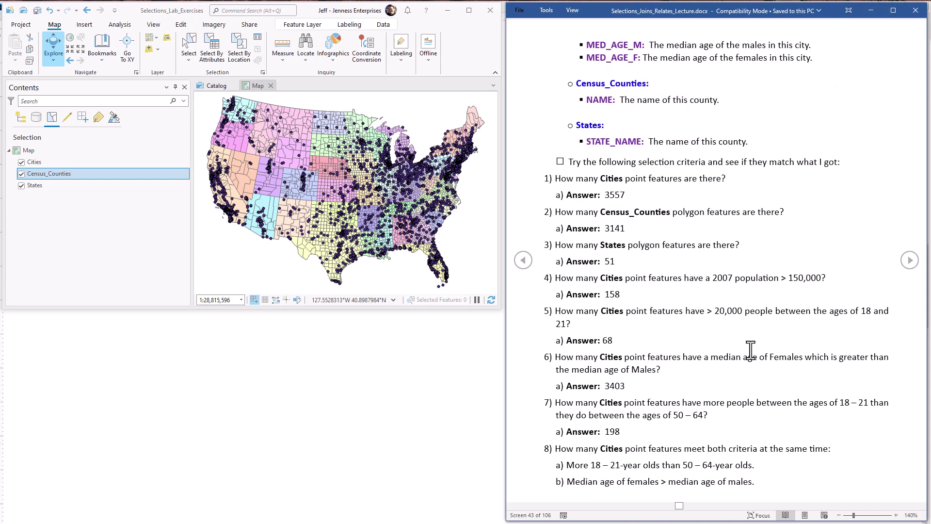
{"action": "scroll", "coordinate": [749, 350], "scroll_direction": "up", "scroll_amount": 1}
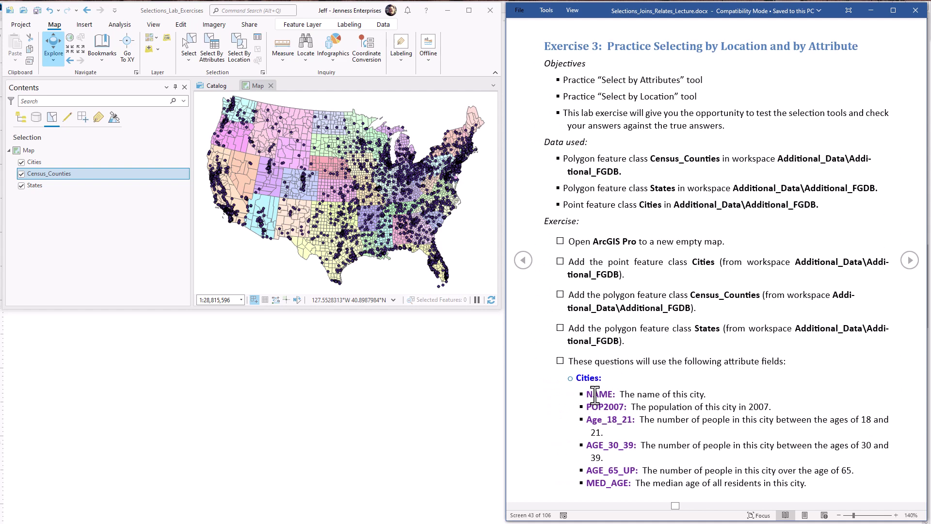
{"action": "left_click_drag", "start_coordinate": [587, 394], "coordinate": [639, 480]}
{"action": "left_click", "coordinate": [636, 380]}
{"action": "double_click", "coordinate": [605, 394]}
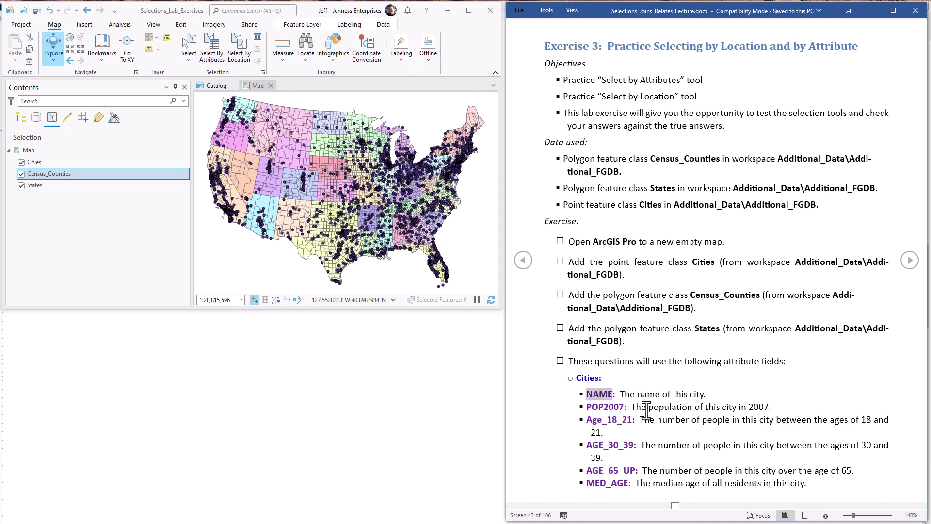
{"action": "left_click", "coordinate": [609, 409]}
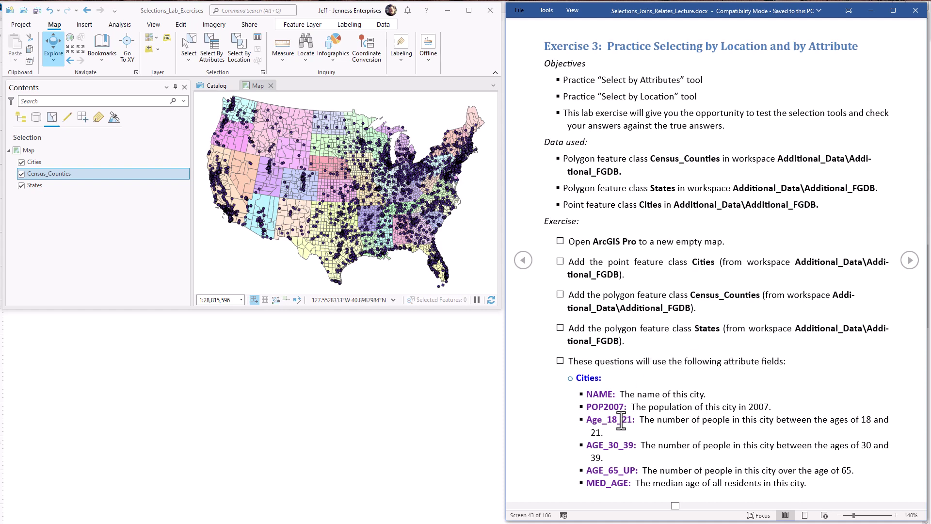
{"action": "left_click_drag", "start_coordinate": [586, 422], "coordinate": [633, 426]}
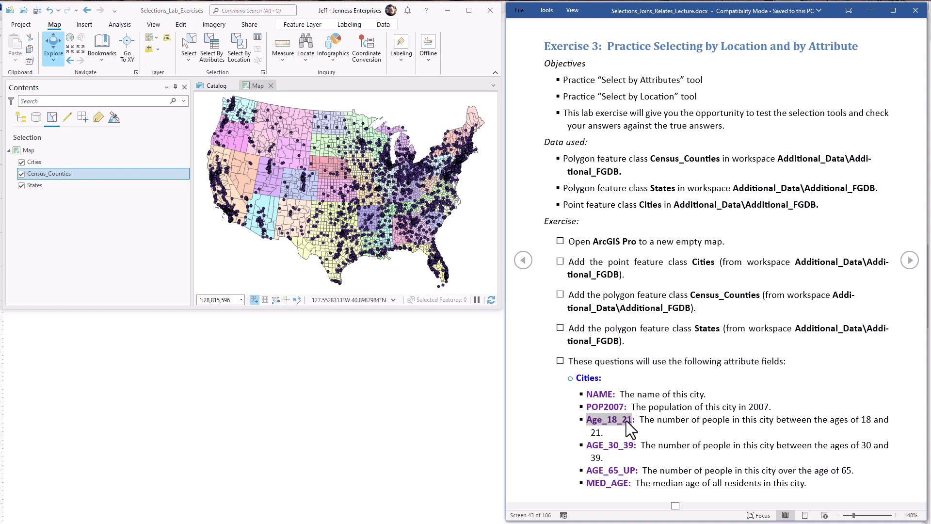
{"action": "left_click_drag", "start_coordinate": [587, 446], "coordinate": [632, 446]}
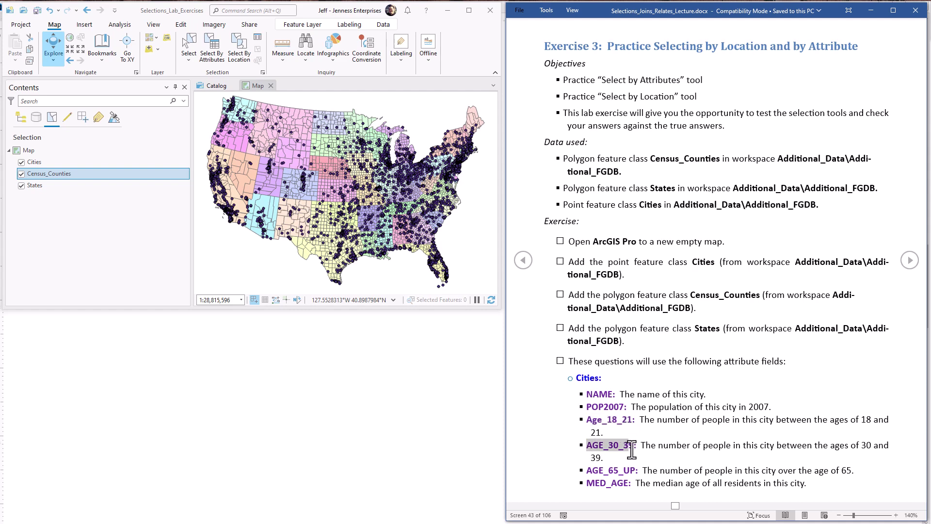
{"action": "left_click_drag", "start_coordinate": [592, 470], "coordinate": [628, 483]}
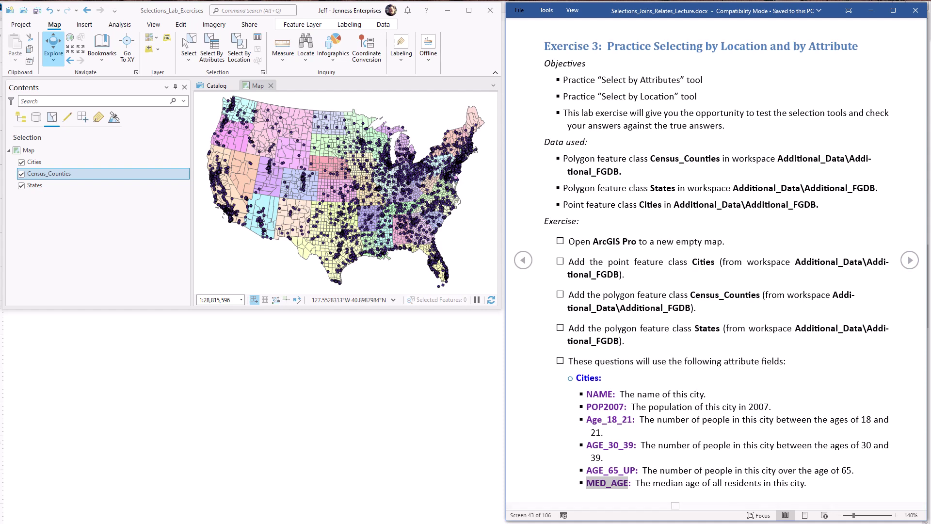
Review the MED_AGE_M and MED_AGE_F fields plus the Census_Counties NAME and States STATE_NAME fields on the exercise's following page.
{"action": "left_click", "coordinate": [908, 260]}
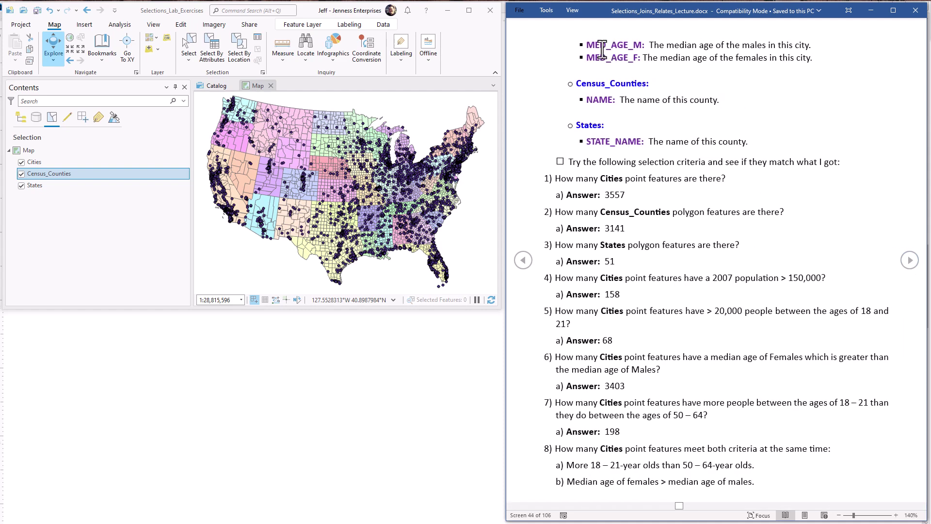
{"action": "left_click_drag", "start_coordinate": [585, 46], "coordinate": [644, 45]}
{"action": "left_click_drag", "start_coordinate": [587, 58], "coordinate": [638, 60]}
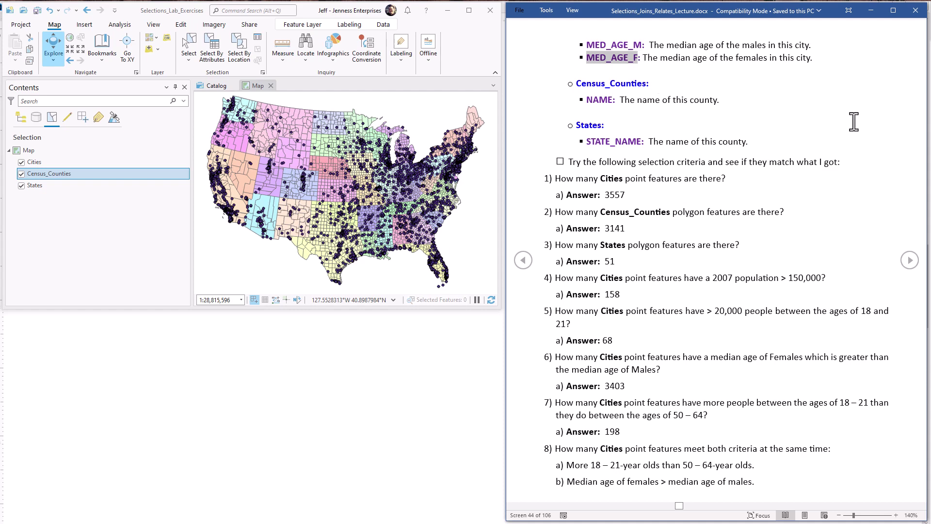
{"action": "left_click", "coordinate": [588, 57]}
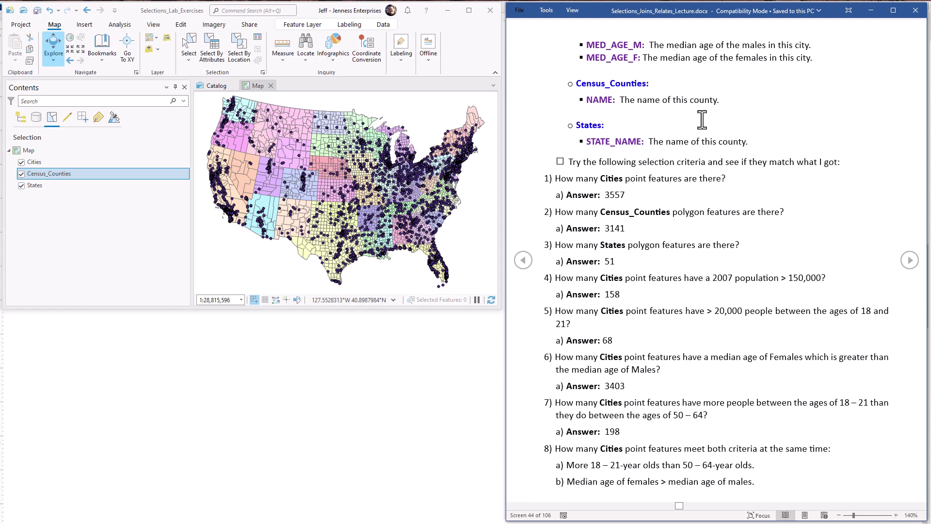
{"action": "double_click", "coordinate": [601, 100]}
{"action": "left_click_drag", "start_coordinate": [587, 141], "coordinate": [644, 142]}
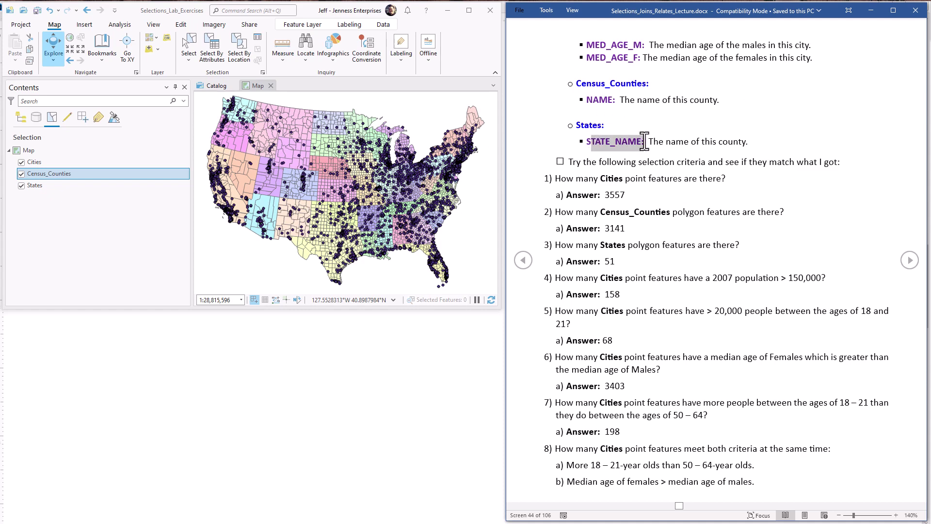
{"action": "left_click", "coordinate": [778, 124]}
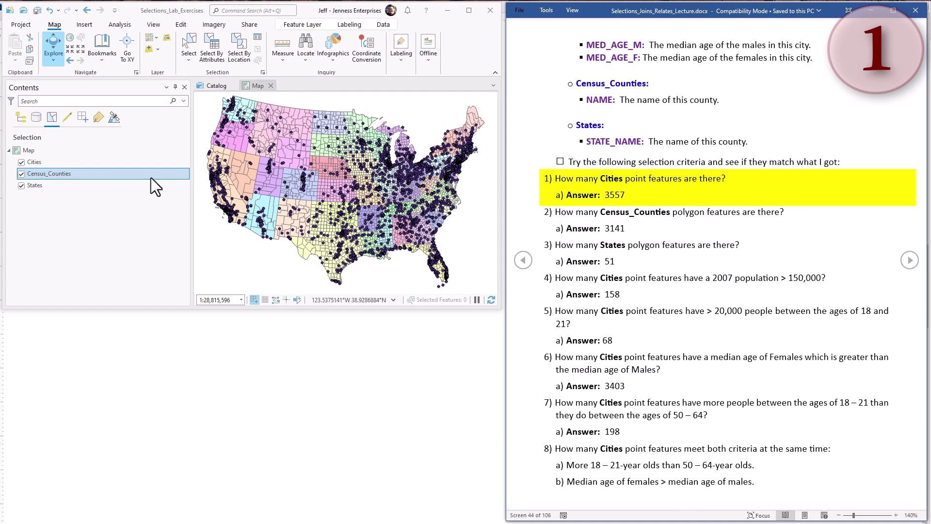
Open the Cities attribute table and compare its total record count with the document's answer to question 1.
{"action": "left_click", "coordinate": [49, 162]}
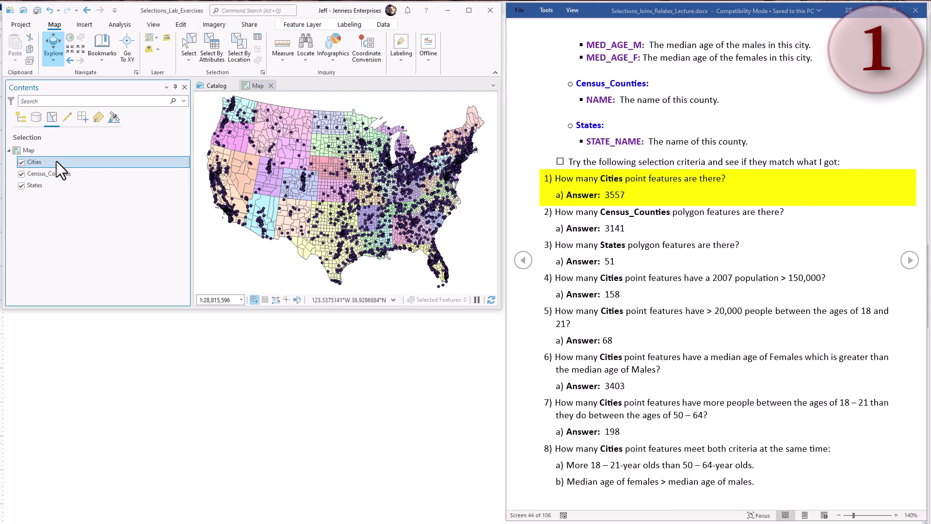
{"action": "key", "text": "ctrl+t"}
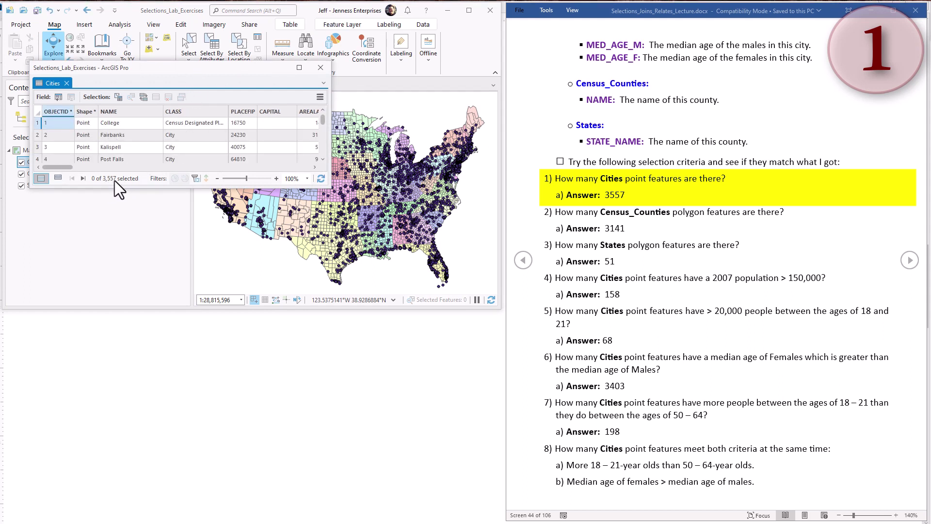
{"action": "left_click", "coordinate": [615, 194]}
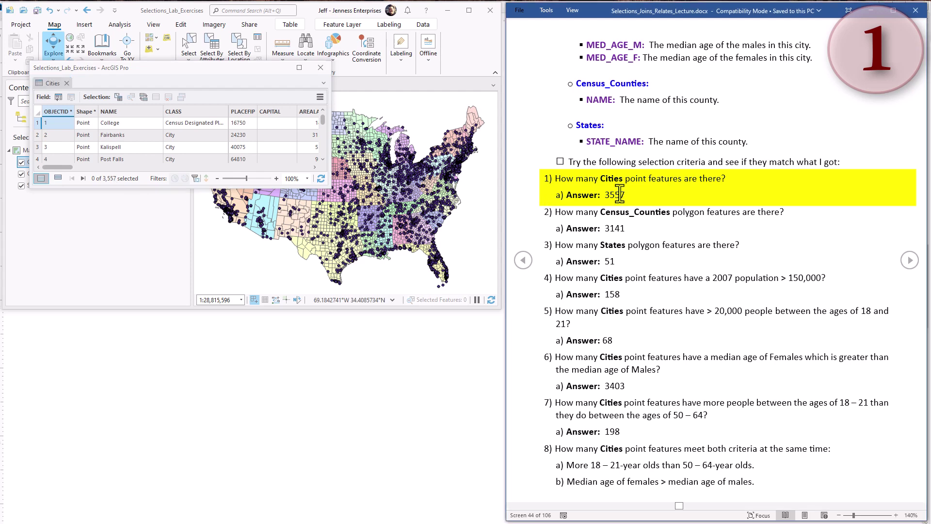
{"action": "double_click", "coordinate": [614, 195]}
{"action": "left_click", "coordinate": [651, 194]}
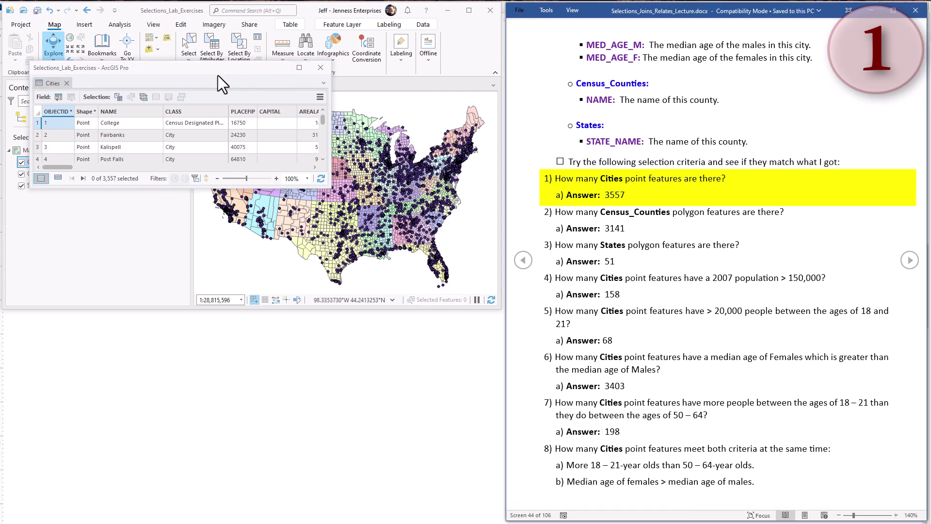
Move the table window clear of the layer list, open the Census_Counties attribute table and check its record count against question 2.
{"action": "left_click_drag", "start_coordinate": [217, 74], "coordinate": [283, 183]}
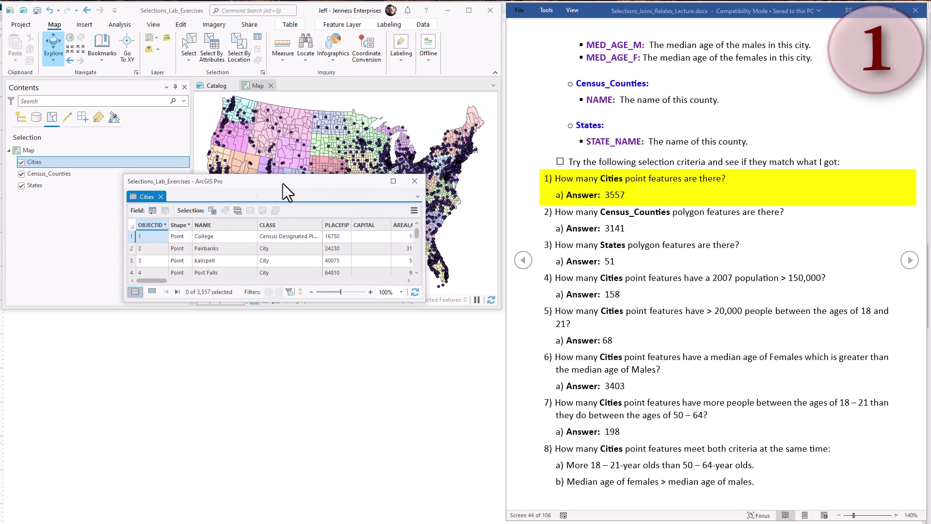
{"action": "left_click", "coordinate": [51, 173]}
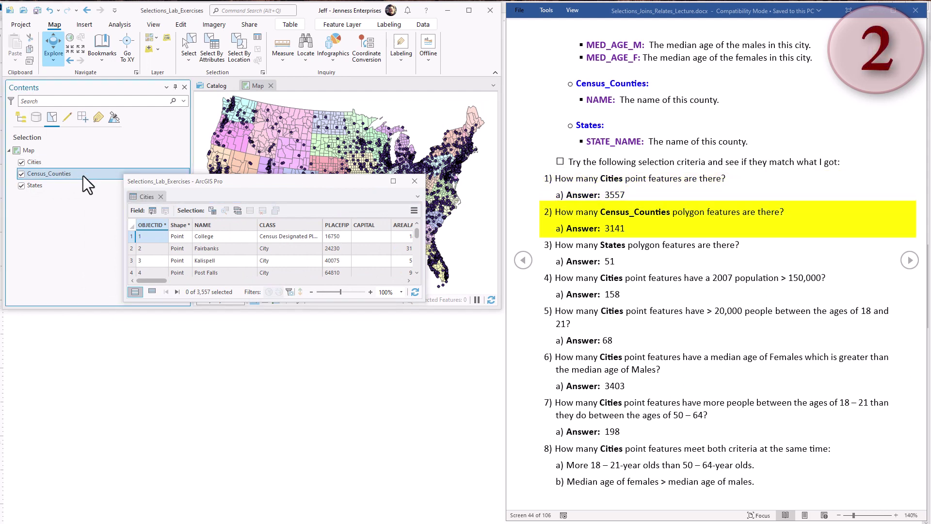
{"action": "left_click", "coordinate": [19, 121]}
{"action": "right_click", "coordinate": [56, 173]}
{"action": "left_click", "coordinate": [76, 201]}
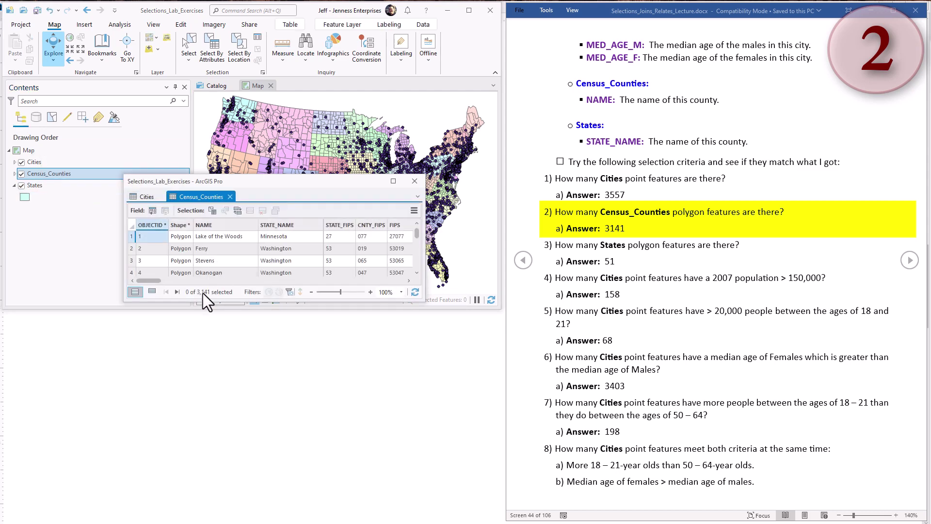
{"action": "left_click", "coordinate": [613, 231]}
{"action": "double_click", "coordinate": [613, 230]}
{"action": "key", "text": "Right"}
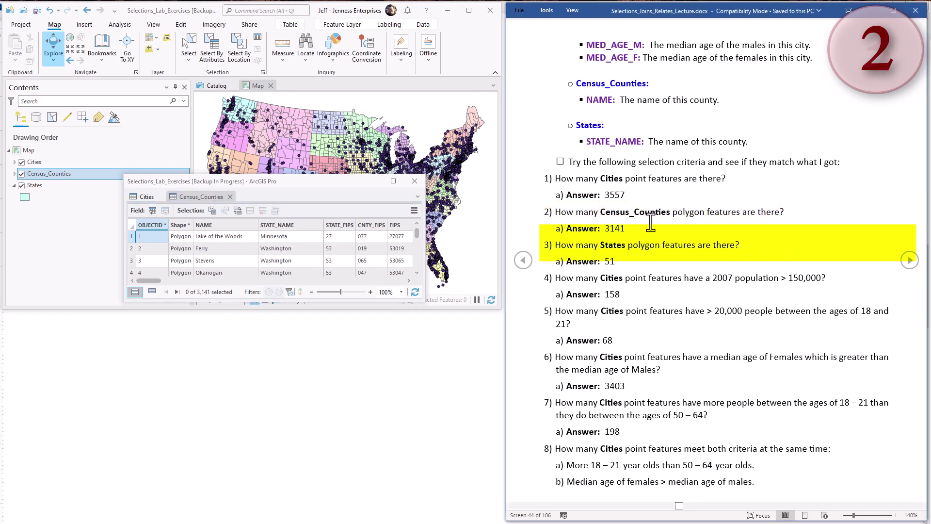
Open the States attribute table and check its total record count against the answer to question 3.
{"action": "left_click", "coordinate": [36, 186]}
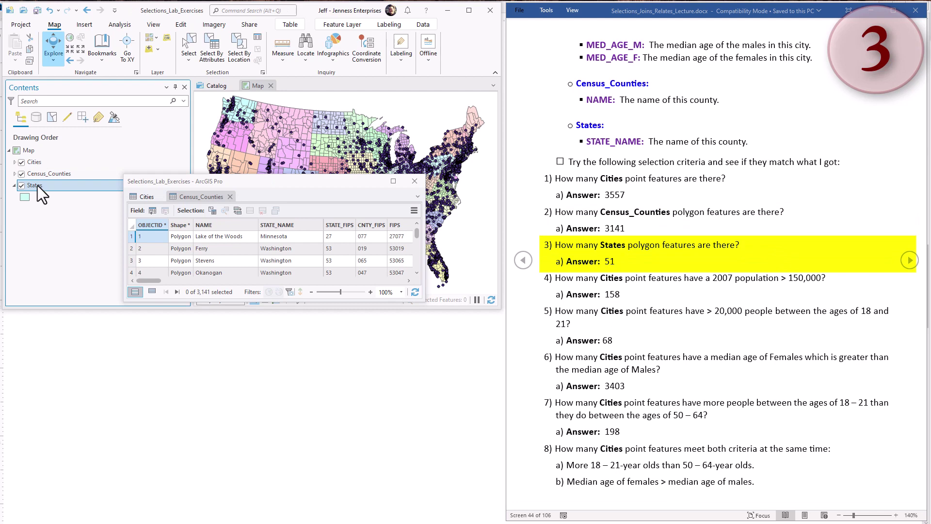
{"action": "key", "text": "ctrl+t"}
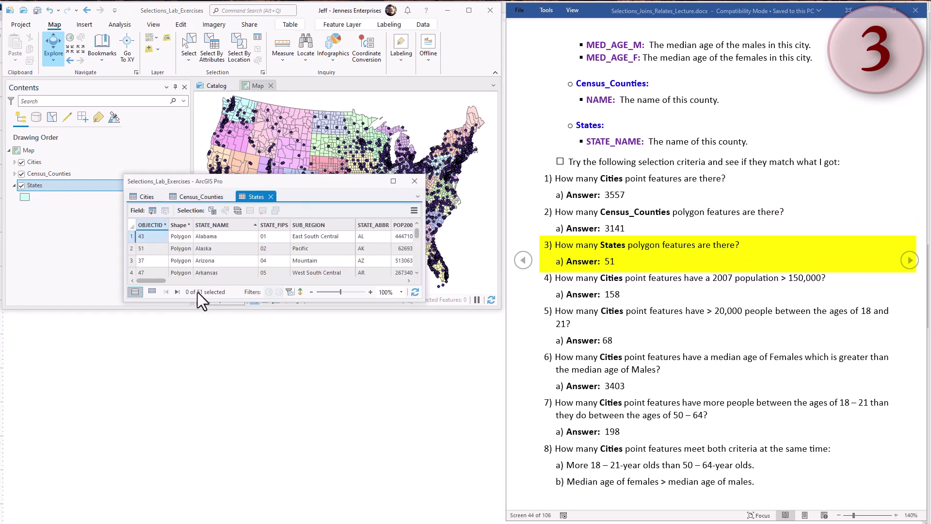
{"action": "key", "text": "Right"}
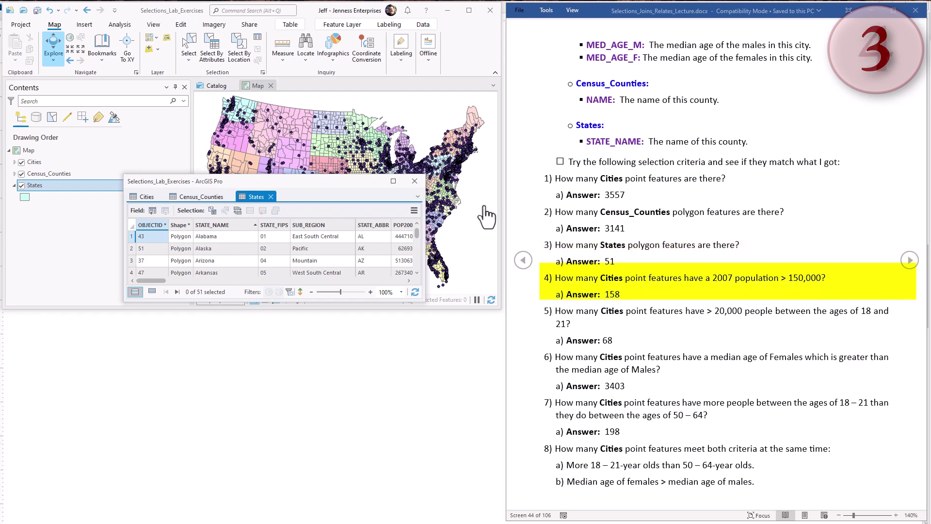
{"action": "left_click", "coordinate": [669, 240]}
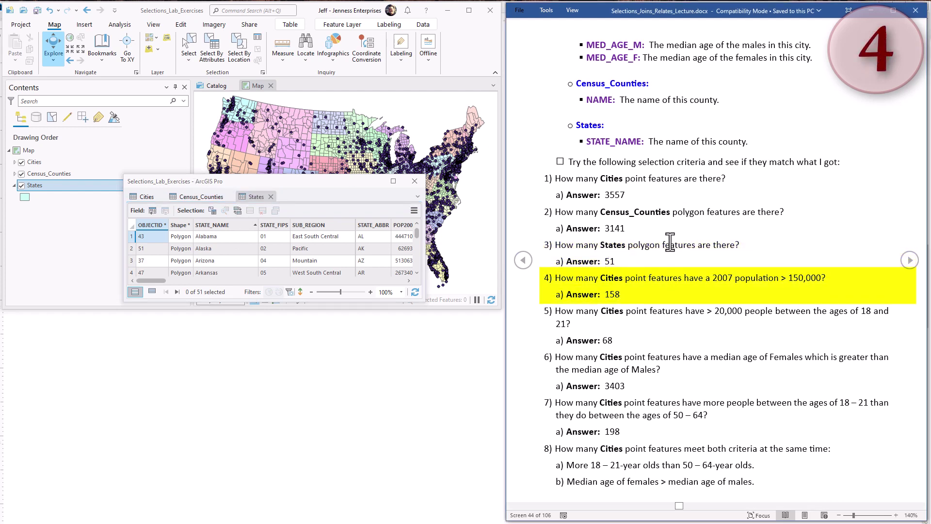
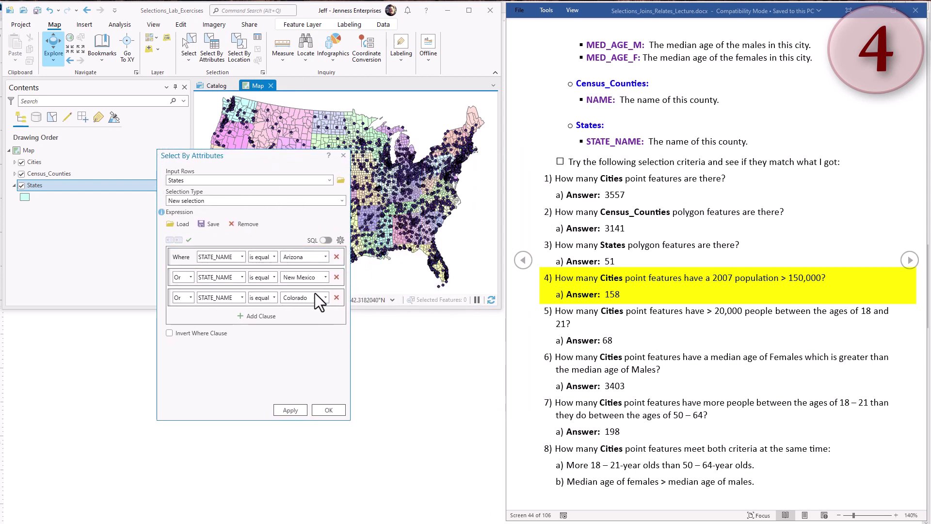
Remove the existing state-name expression in Select By Attributes and set the input rows to Cities, with New selection as the selection type.
{"action": "left_click", "coordinate": [240, 222]}
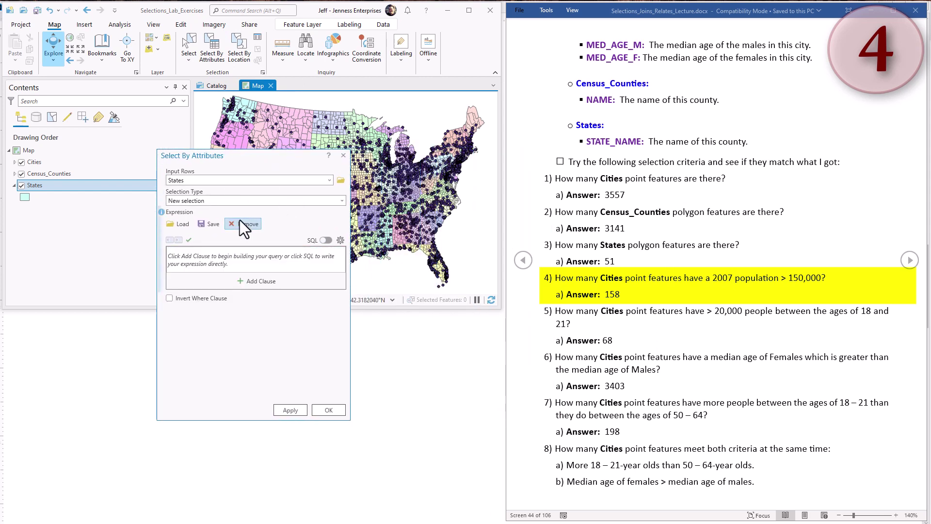
{"action": "left_click", "coordinate": [330, 179]}
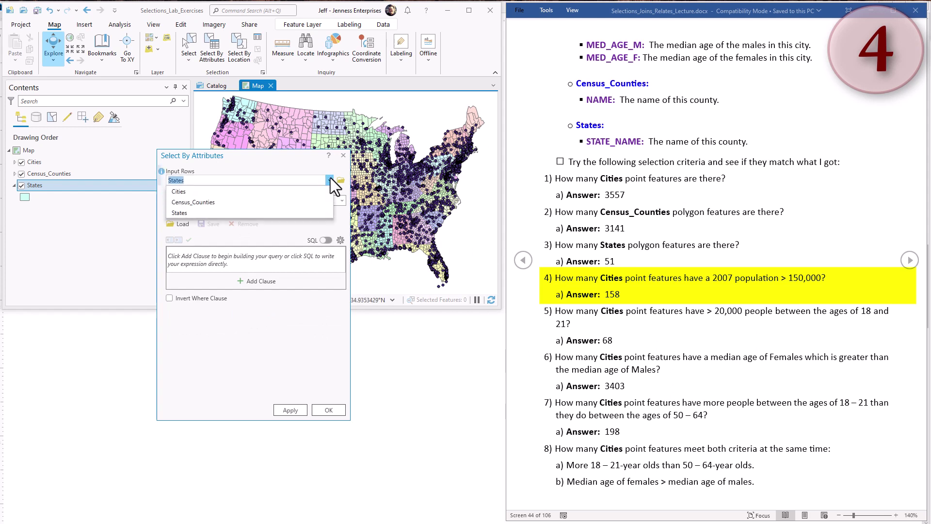
{"action": "left_click", "coordinate": [221, 190]}
{"action": "left_click", "coordinate": [230, 203]}
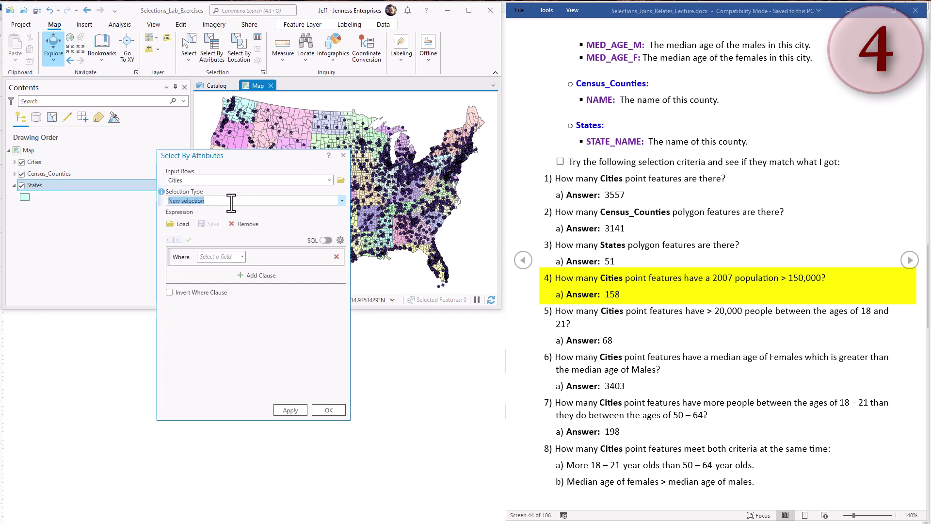
Build a clause selecting Cities where POP2007 is greater than 150000.
{"action": "left_click", "coordinate": [240, 257]}
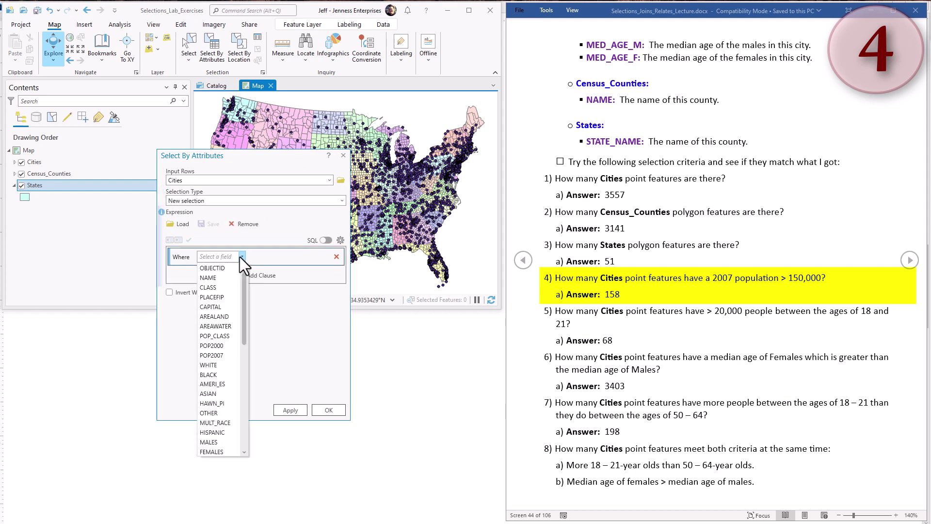
{"action": "left_click", "coordinate": [214, 354]}
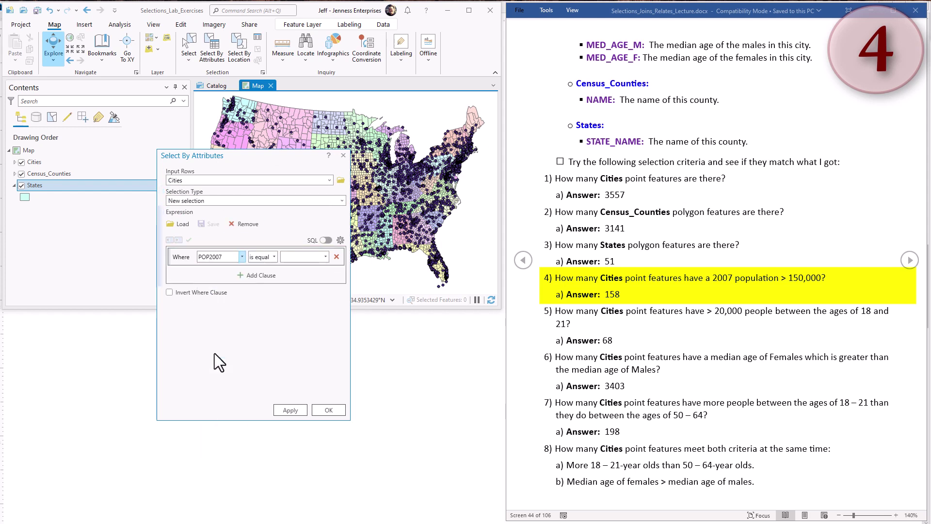
{"action": "left_click", "coordinate": [274, 256]}
{"action": "left_click", "coordinate": [276, 286]}
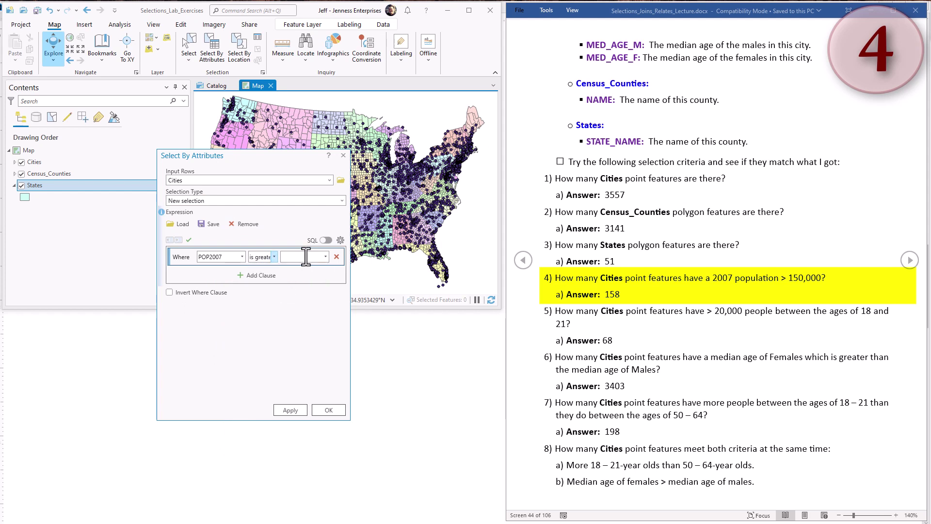
{"action": "left_click", "coordinate": [311, 256]}
{"action": "type", "text": "150000"}
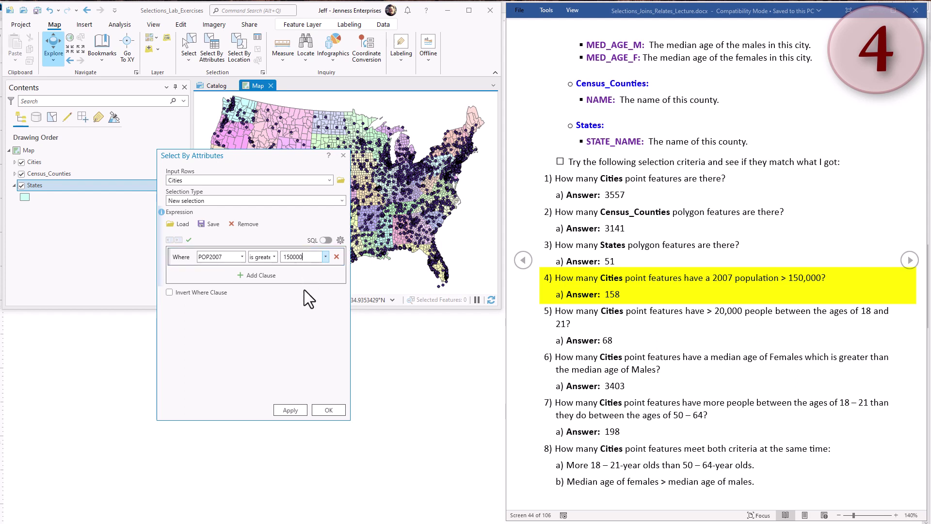
Apply the population selection and list the layers by selection to compare the selected Cities count with question 4.
{"action": "left_click", "coordinate": [290, 410]}
{"action": "left_click_drag", "start_coordinate": [251, 156], "coordinate": [354, 149]}
{"action": "left_click", "coordinate": [54, 119]}
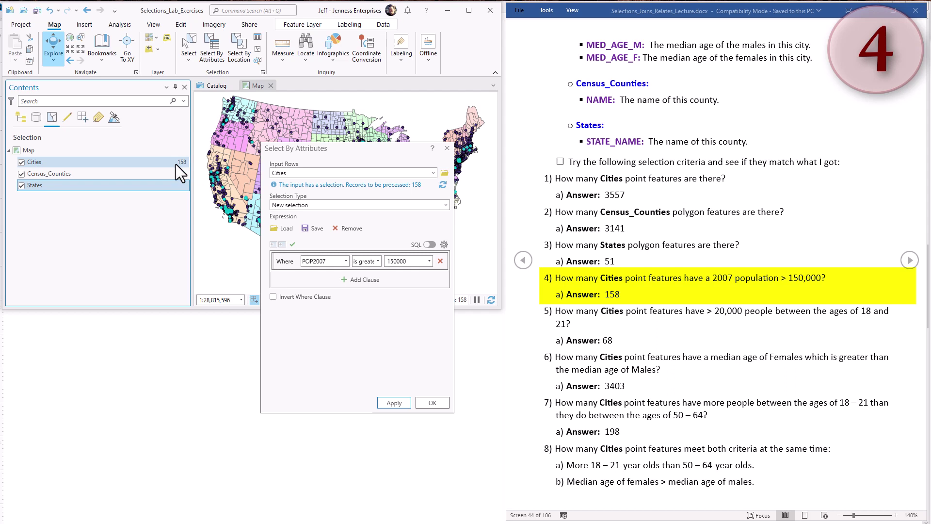
Compare the clause and SQL views of the population expression, ending in SQL view with the whole expression highlighted.
{"action": "left_click", "coordinate": [431, 244]}
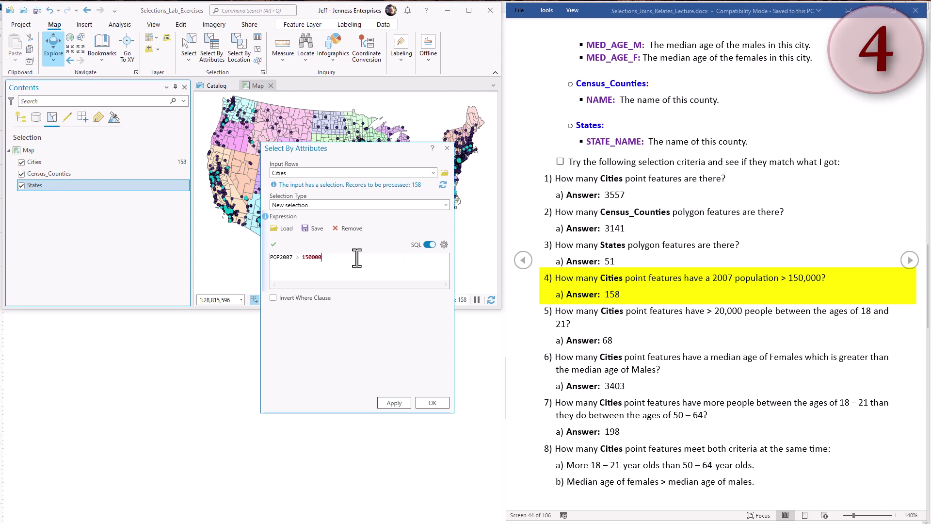
{"action": "left_click", "coordinate": [428, 244]}
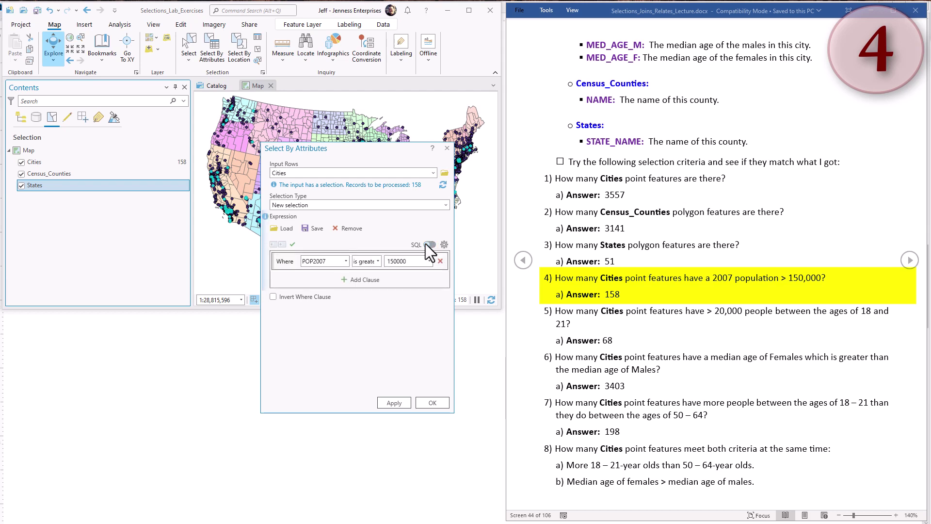
{"action": "left_click", "coordinate": [429, 245]}
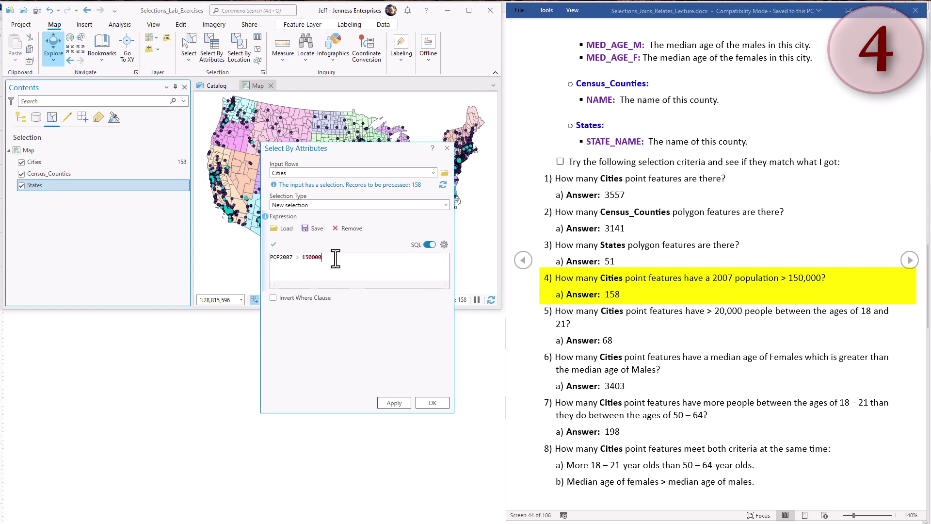
{"action": "left_click_drag", "start_coordinate": [337, 257], "coordinate": [270, 258]}
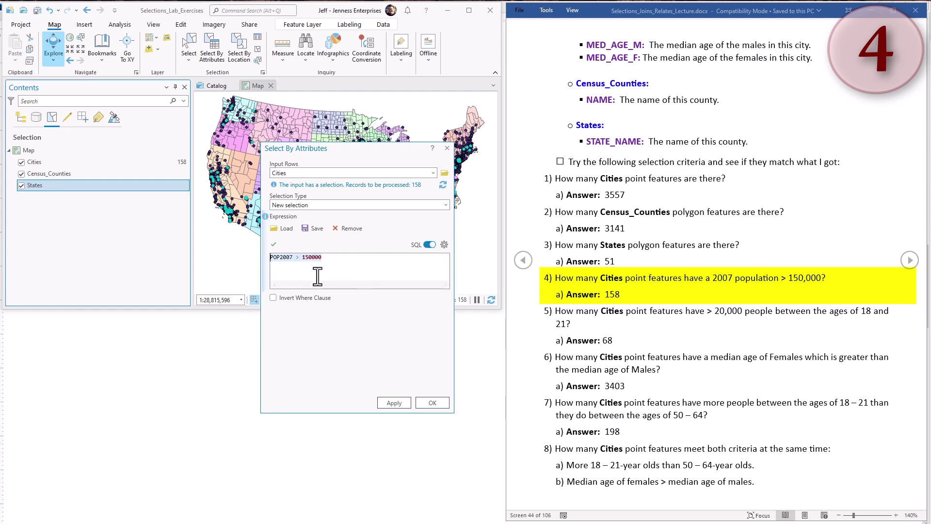
Read question 5 in the document and highlight its 20,000 threshold for people aged 18 to 21.
{"action": "left_click", "coordinate": [637, 291]}
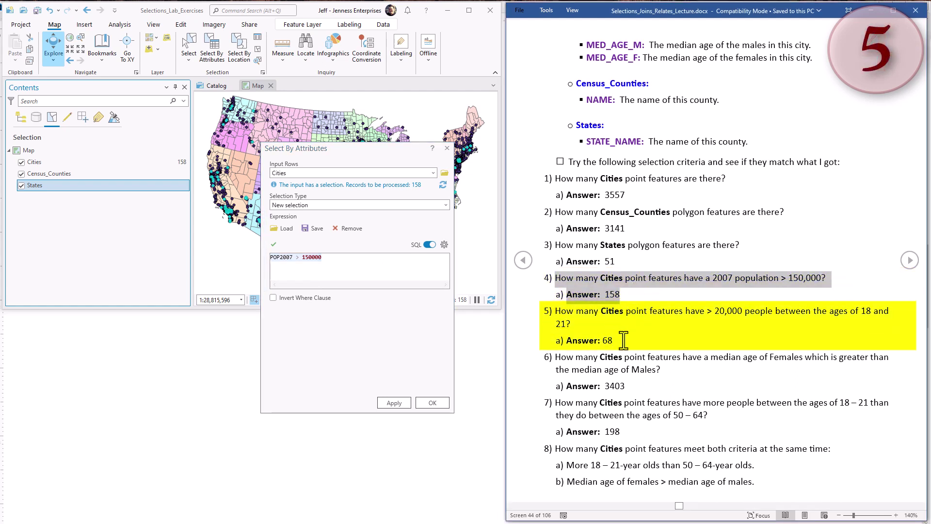
{"action": "left_click_drag", "start_coordinate": [620, 340], "coordinate": [548, 310]}
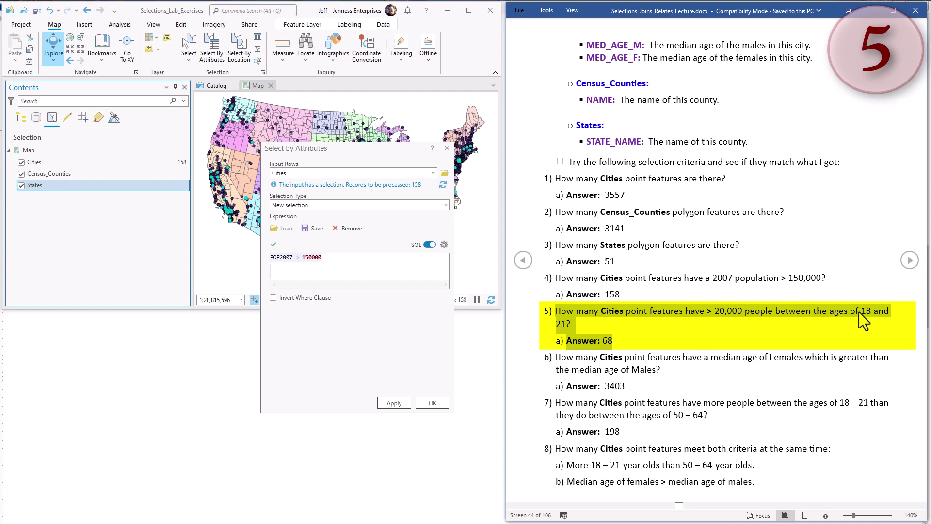
{"action": "left_click", "coordinate": [712, 312]}
{"action": "left_click_drag", "start_coordinate": [715, 311], "coordinate": [741, 311]}
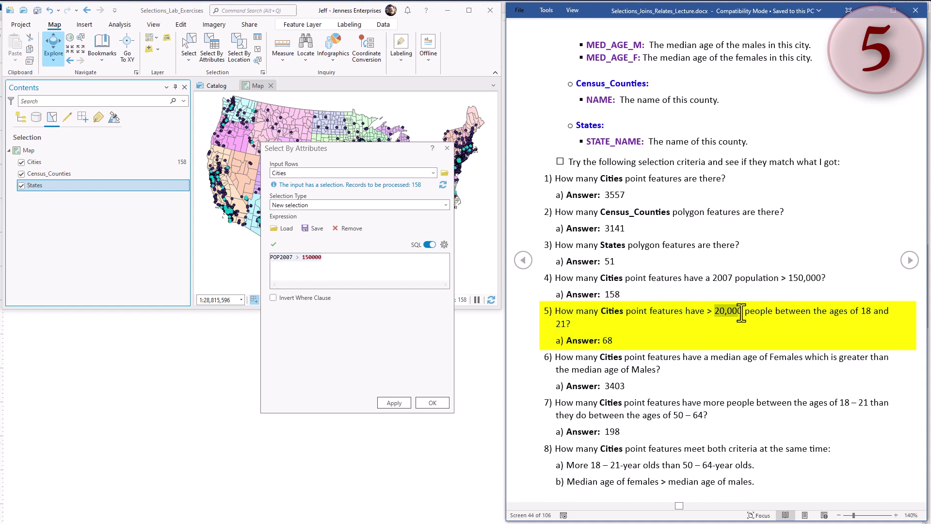
Replace the SQL expression with AGE_18_21 > 20000 and review it in clause view before returning to SQL.
{"action": "left_click", "coordinate": [397, 299]}
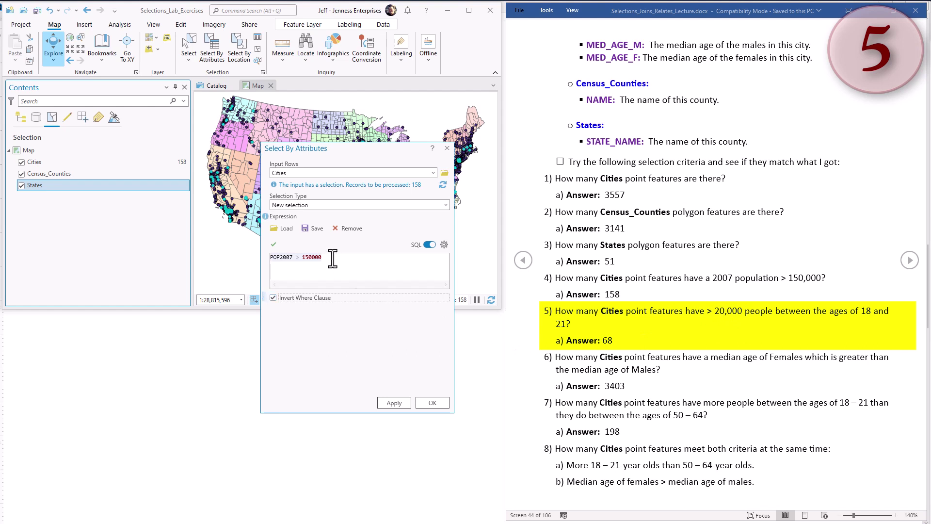
{"action": "left_click_drag", "start_coordinate": [332, 258], "coordinate": [249, 255]}
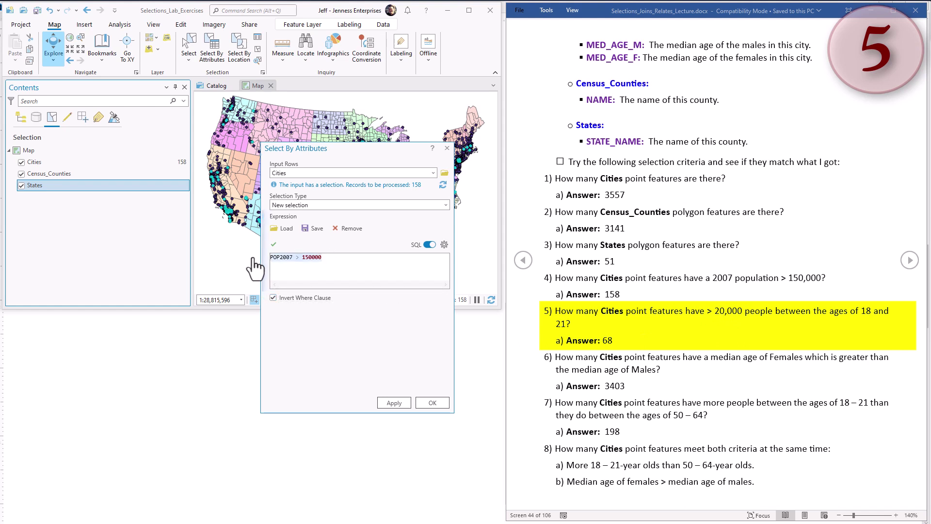
{"action": "type", "text": "ag"}
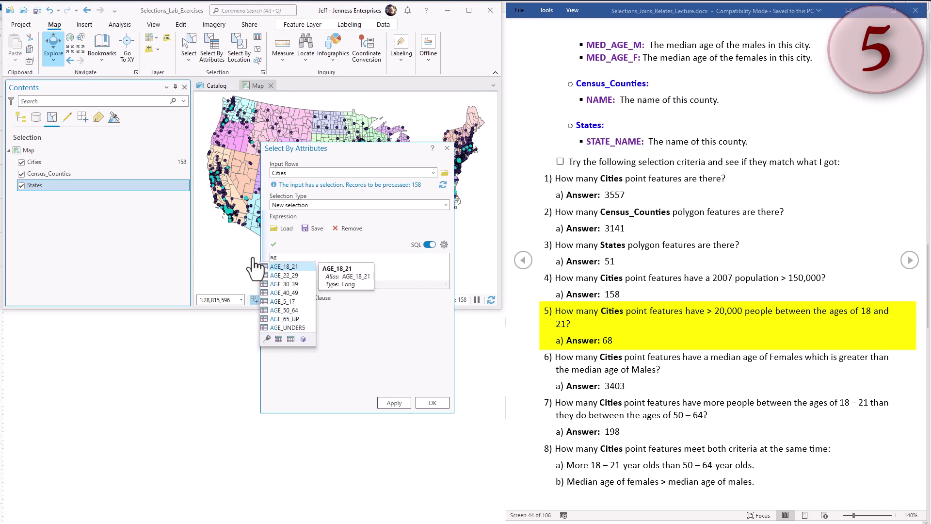
{"action": "double_click", "coordinate": [292, 266]}
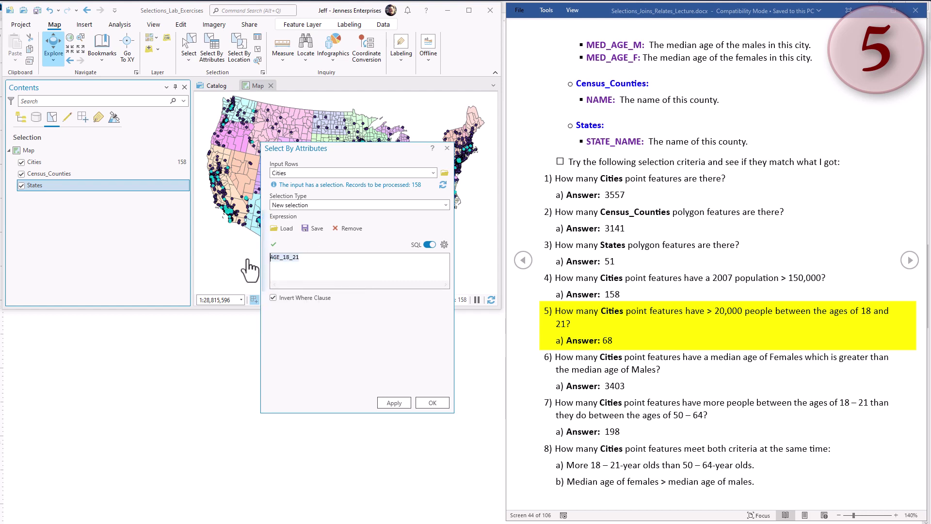
{"action": "type", "text": "ag"}
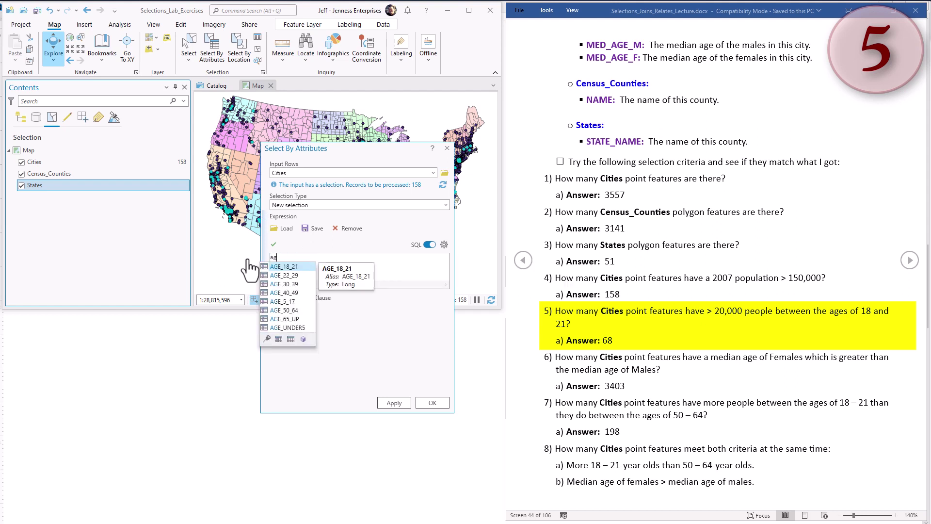
{"action": "key", "text": "Return"}
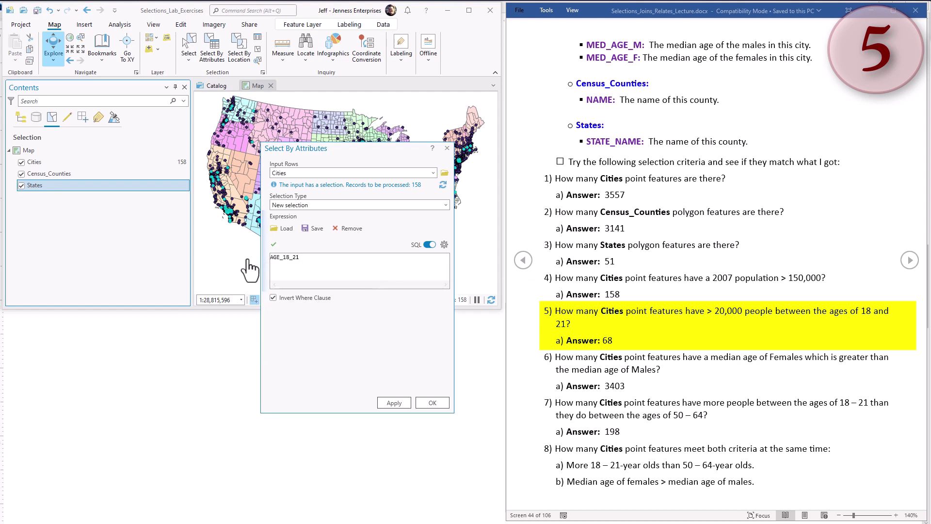
{"action": "type", "text": "> 20000"}
{"action": "left_click", "coordinate": [429, 245]}
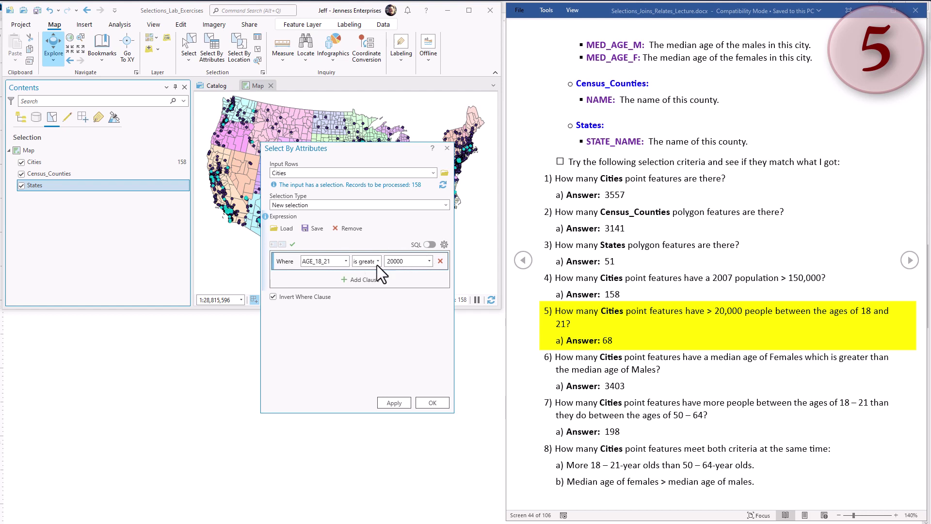
{"action": "left_click", "coordinate": [430, 244]}
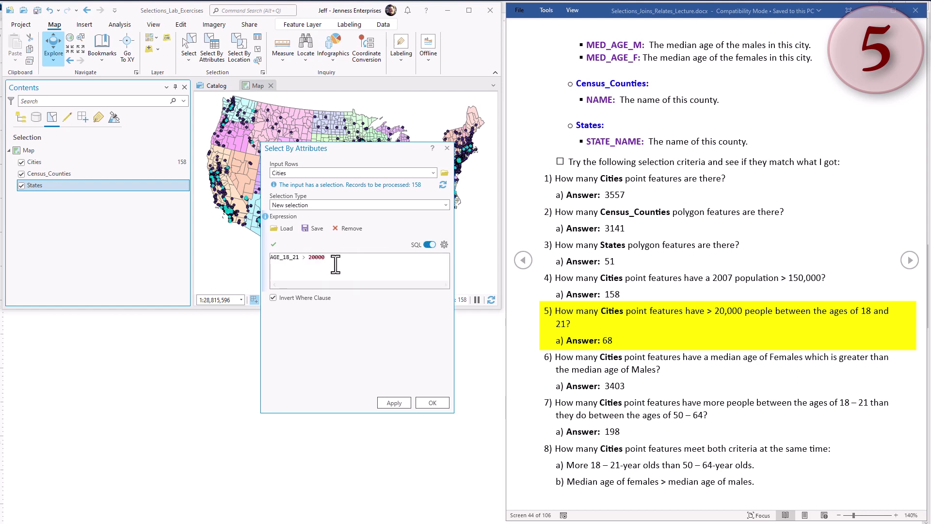
Turn off Invert Where Clause and apply the age selection, comparing the selected Cities count with question 5.
{"action": "left_click", "coordinate": [274, 297]}
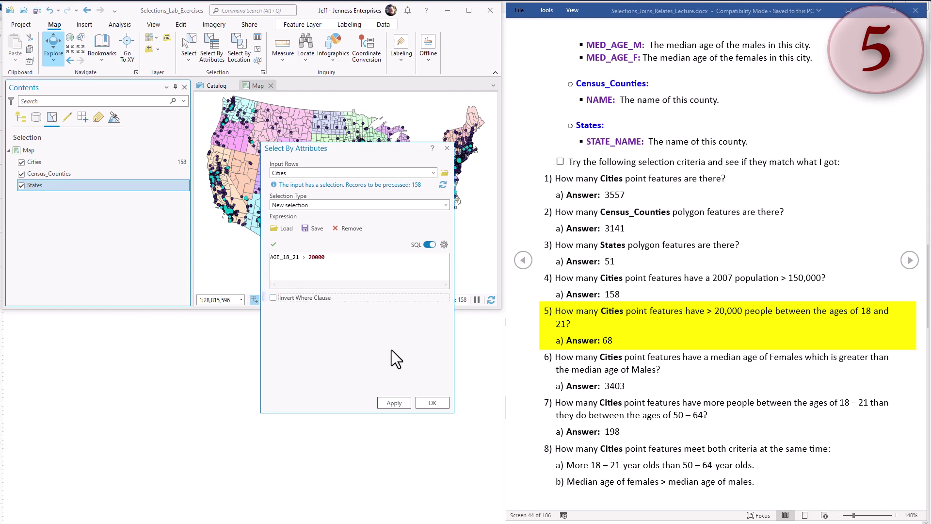
{"action": "left_click", "coordinate": [397, 403]}
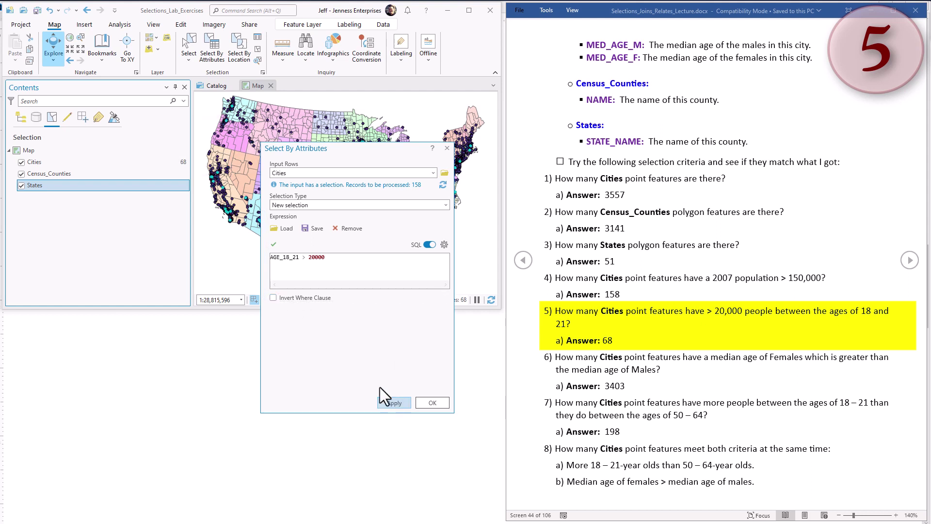
{"action": "left_click", "coordinate": [124, 162]}
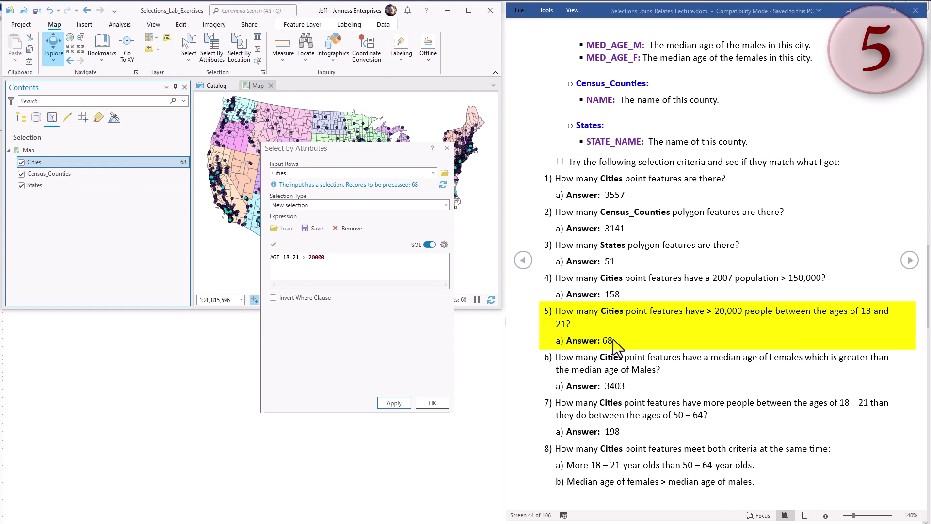
Highlight question 6 in the document and replace the SQL expression with MED_AGE_F > MED_AGE_M.
{"action": "left_click", "coordinate": [618, 361]}
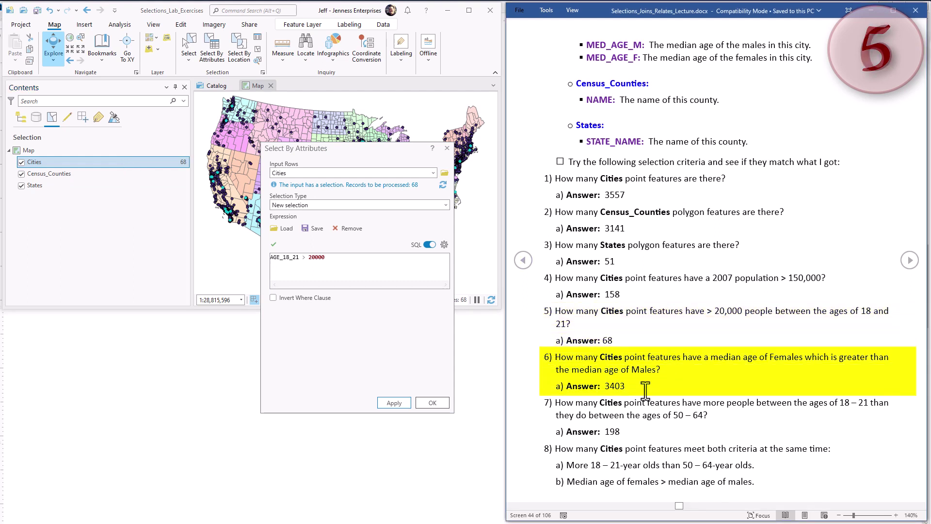
{"action": "left_click_drag", "start_coordinate": [626, 387], "coordinate": [555, 358]}
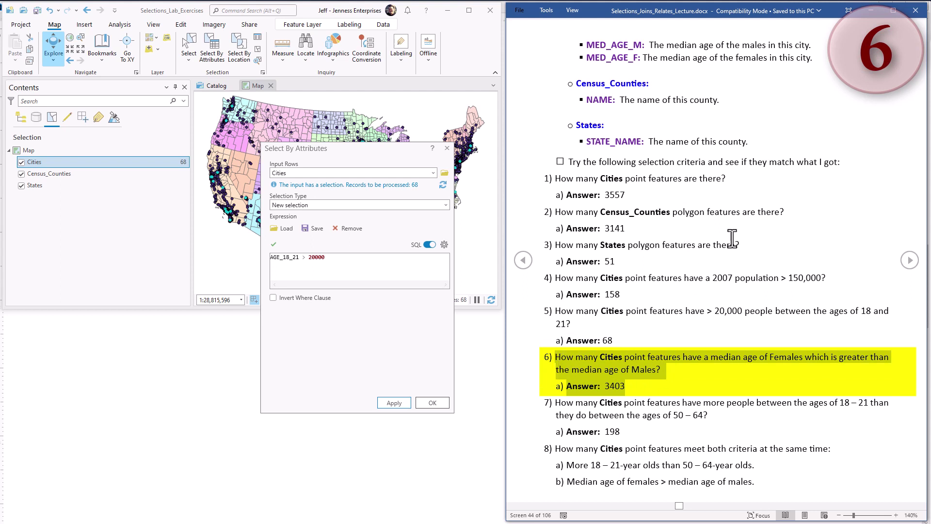
{"action": "left_click", "coordinate": [334, 264]}
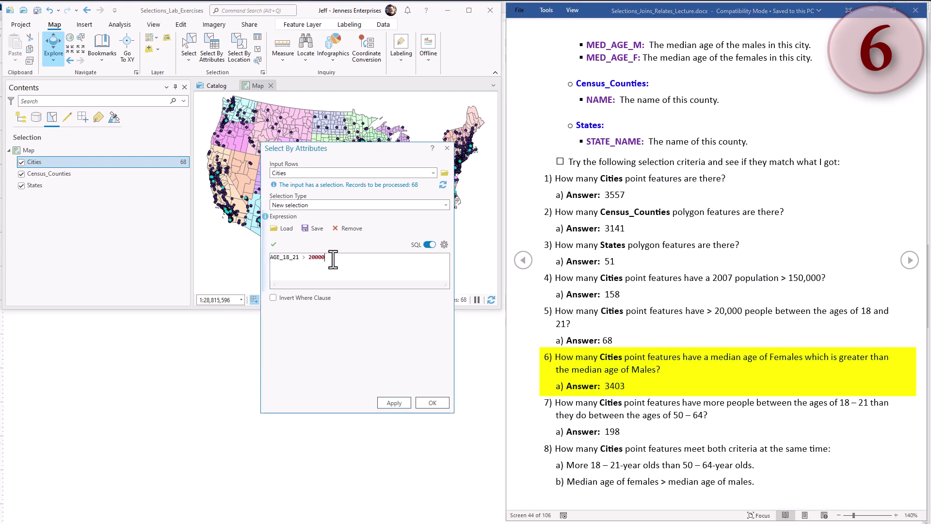
{"action": "key", "text": "ctrl+a"}
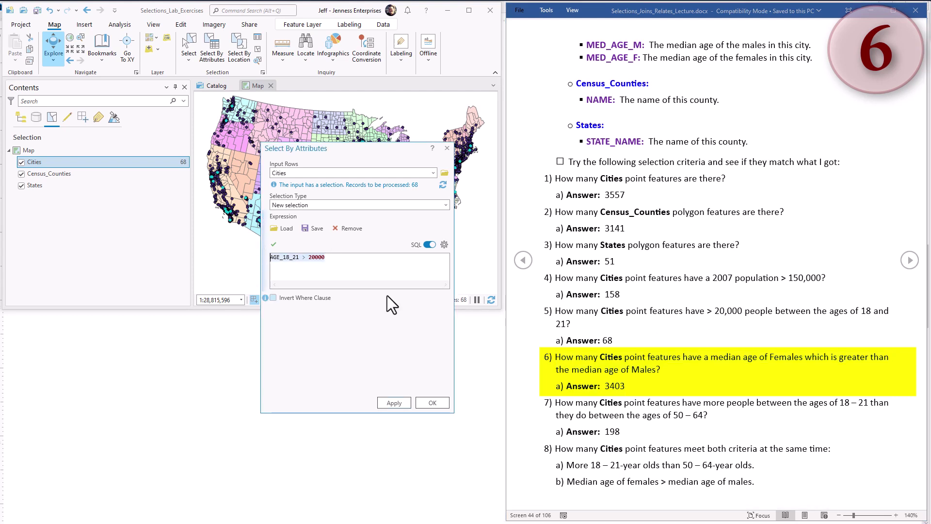
{"action": "type", "text": "med"}
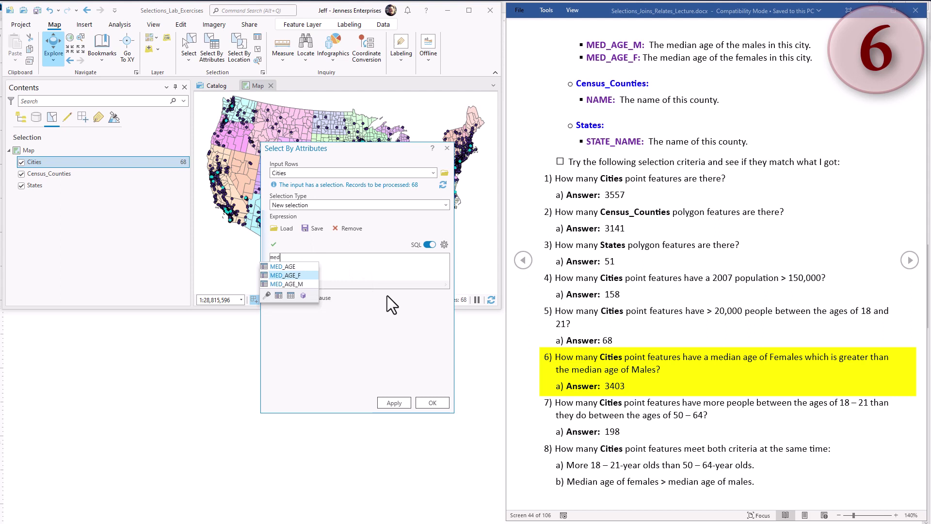
{"action": "key", "text": "Return"}
{"action": "type", "text": "> "}
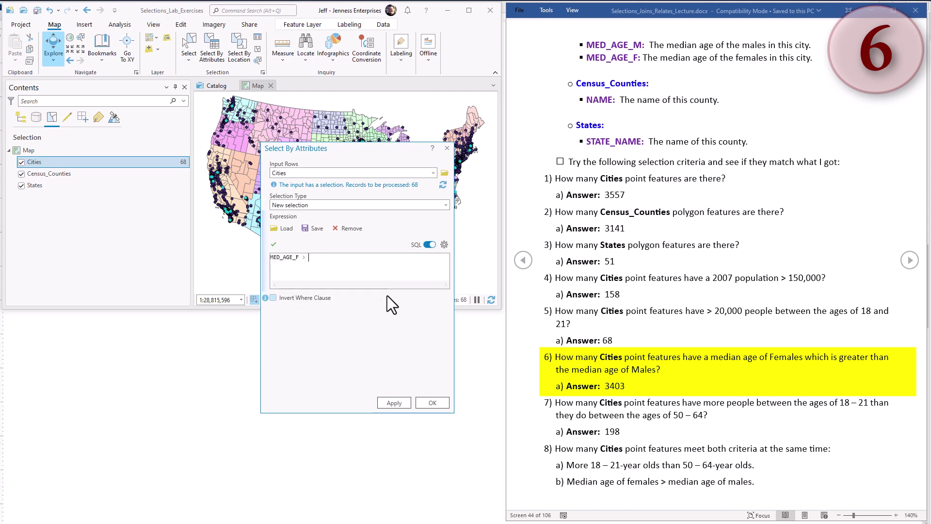
{"action": "type", "text": "med"}
{"action": "key", "text": "Down"}
{"action": "key", "text": "Down"}
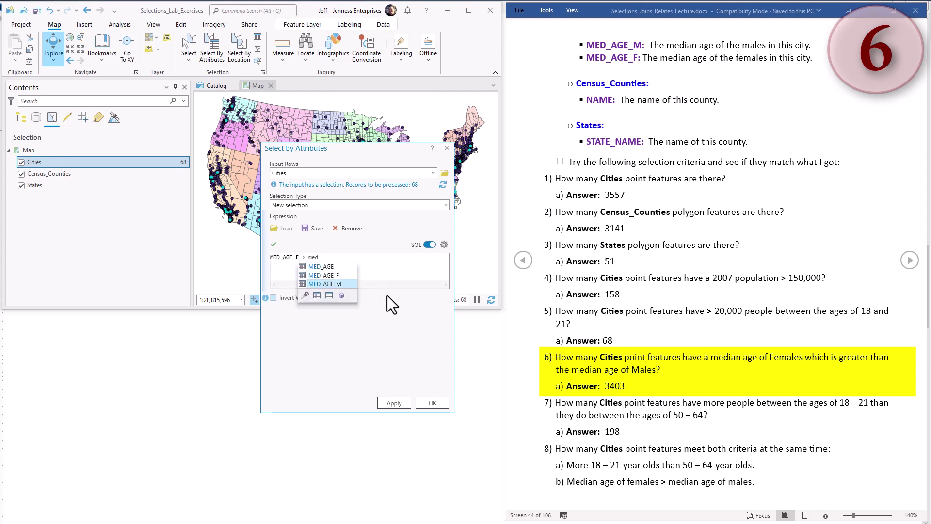
{"action": "key", "text": "Return"}
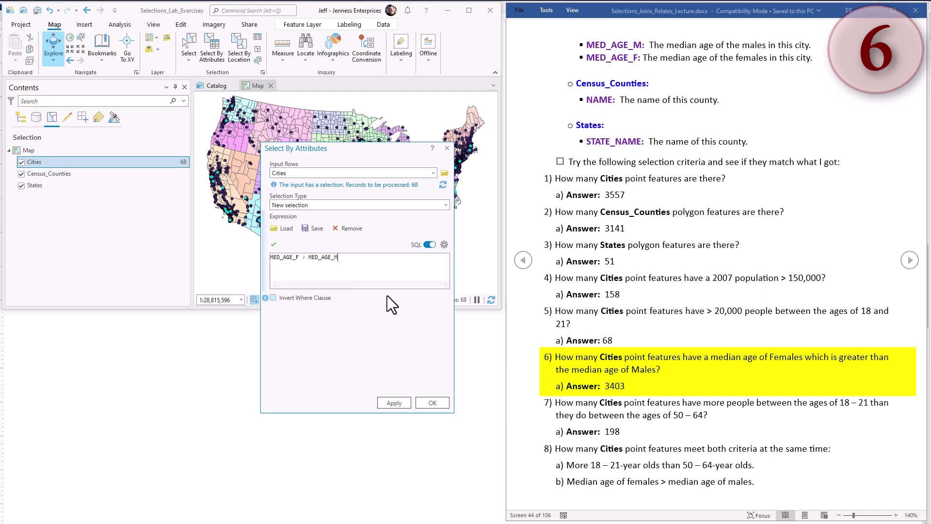
Show the median-age expression as a clause in a widened dialog and apply it, comparing the selected Cities count with question 6.
{"action": "left_click", "coordinate": [429, 245]}
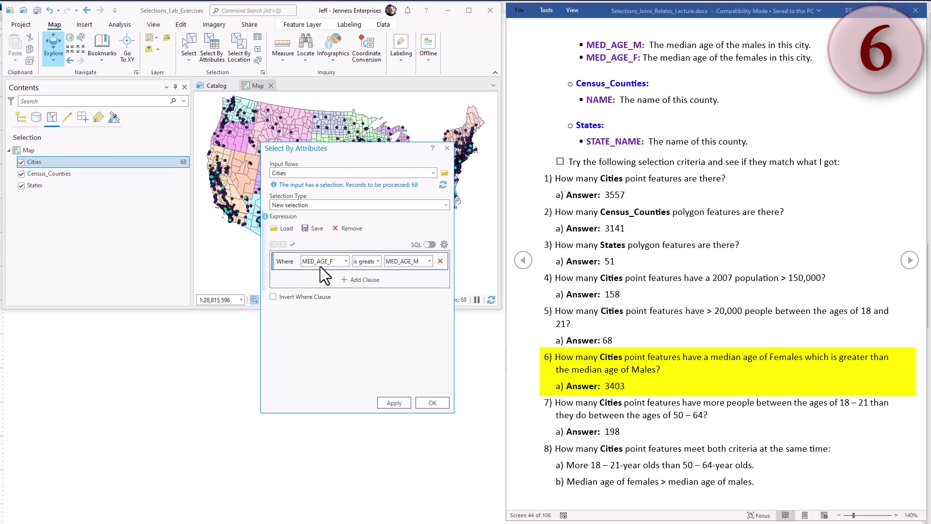
{"action": "left_click_drag", "start_coordinate": [261, 287], "coordinate": [169, 287]}
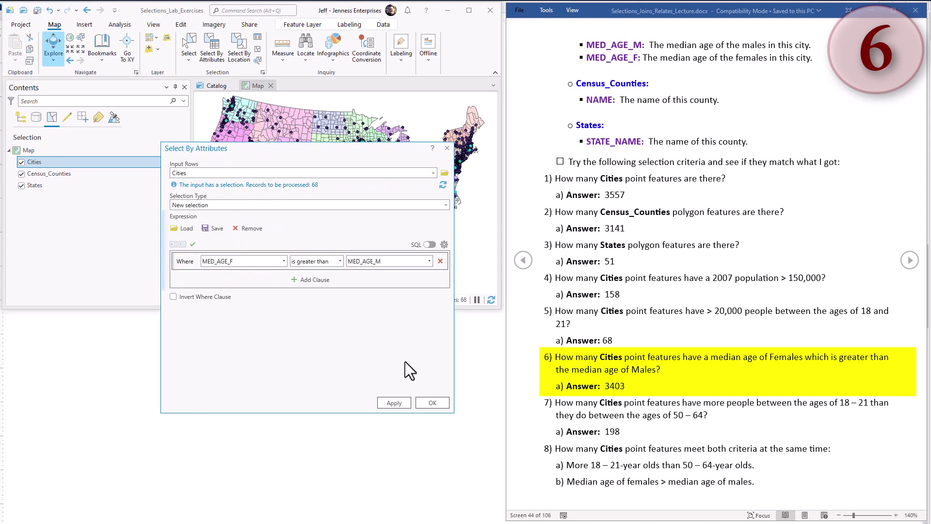
{"action": "left_click", "coordinate": [395, 402]}
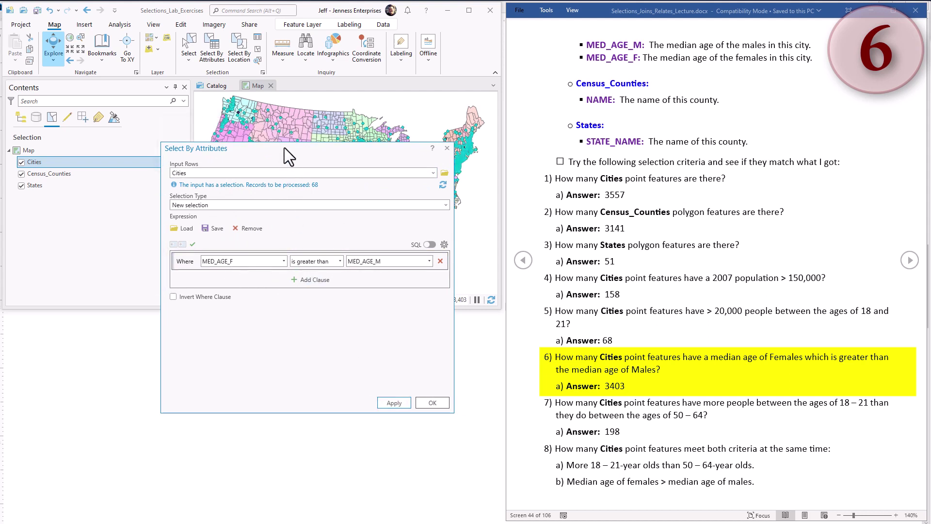
{"action": "left_click_drag", "start_coordinate": [283, 144], "coordinate": [217, 213]}
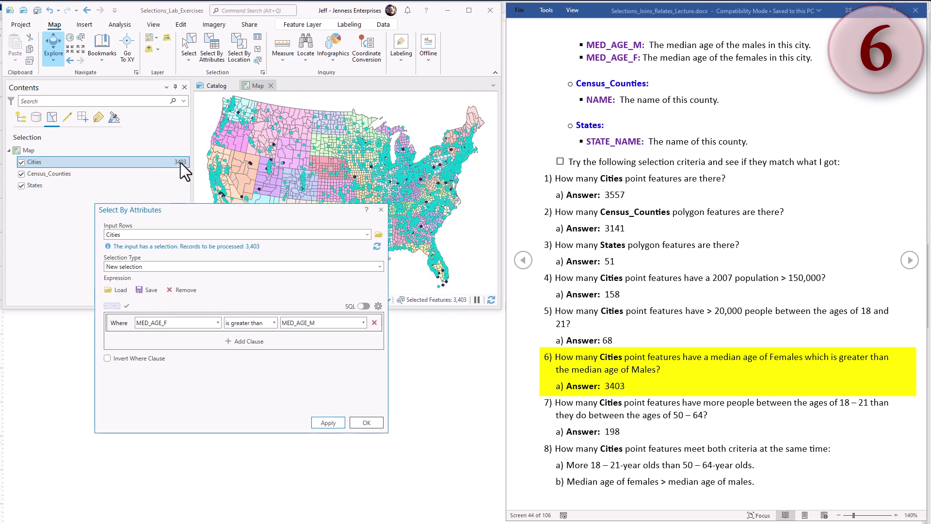
Compare the selected Cities count with the answer to question 6 and close the Select By Attributes dialog.
{"action": "mouse_move", "coordinate": [181, 162]}
{"action": "left_click_drag", "start_coordinate": [556, 357], "coordinate": [615, 388]}
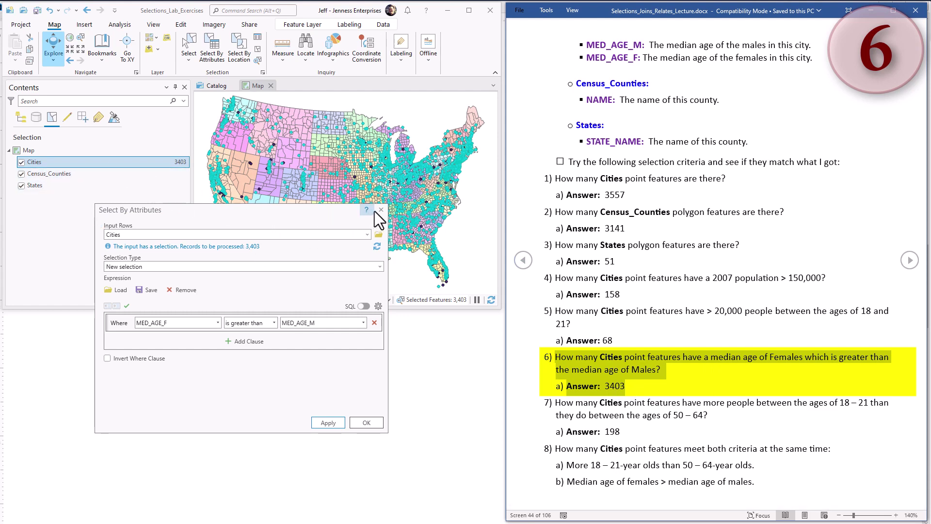
{"action": "left_click_drag", "start_coordinate": [344, 216], "coordinate": [426, 210]}
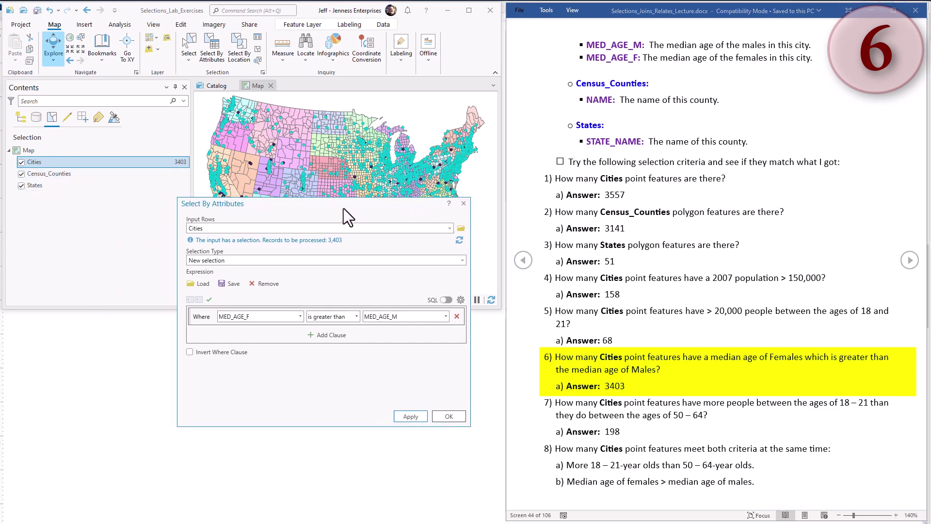
{"action": "left_click", "coordinate": [56, 170]}
{"action": "left_click", "coordinate": [47, 160]}
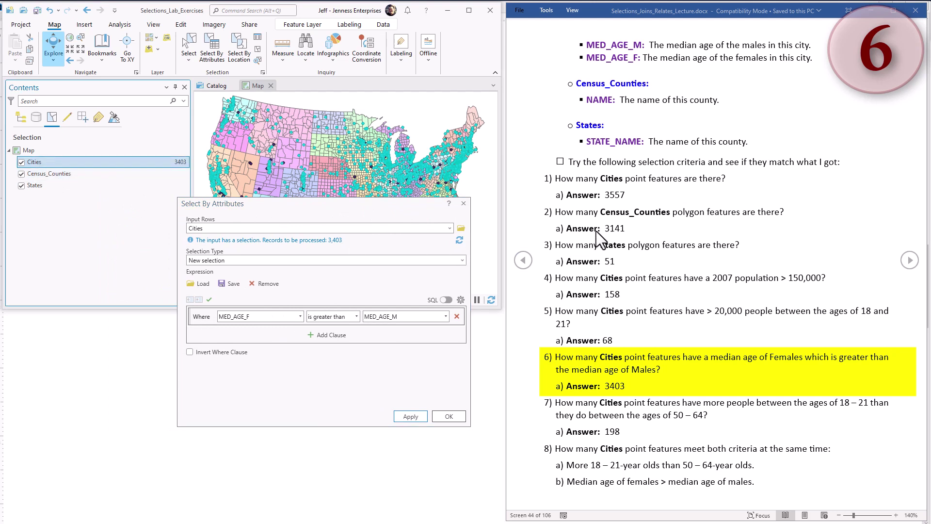
{"action": "left_click", "coordinate": [611, 195]}
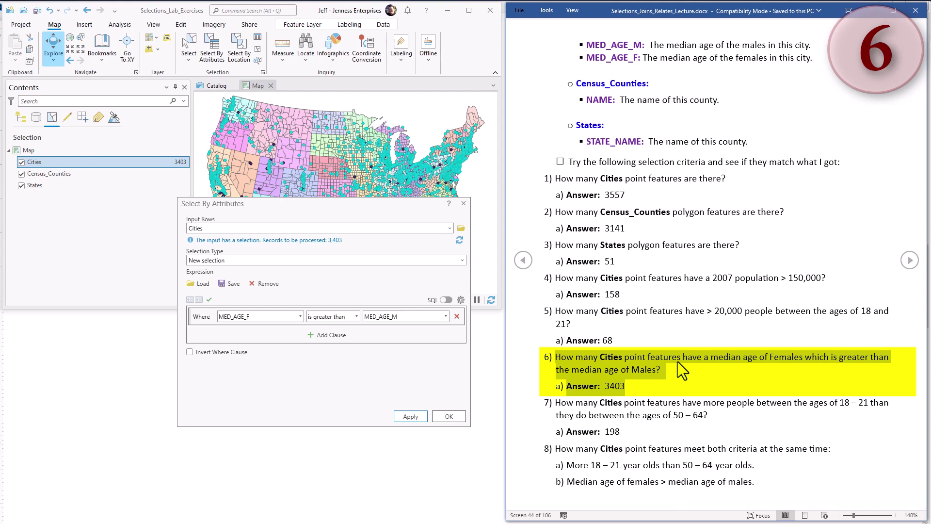
{"action": "left_click", "coordinate": [464, 203]}
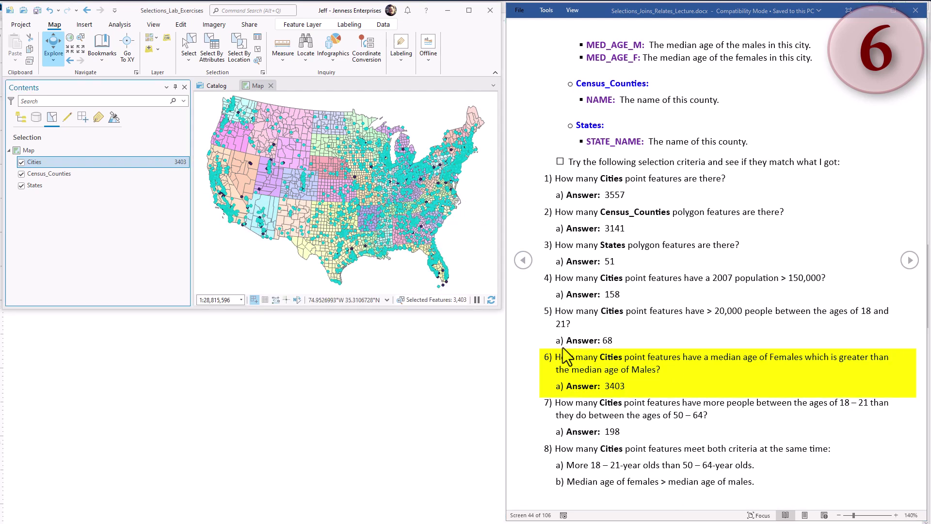
Highlight question 7 in the document and mark the 18 – 21 and 50 – 64 age ranges it compares.
{"action": "left_click_drag", "start_coordinate": [537, 431], "coordinate": [537, 402]}
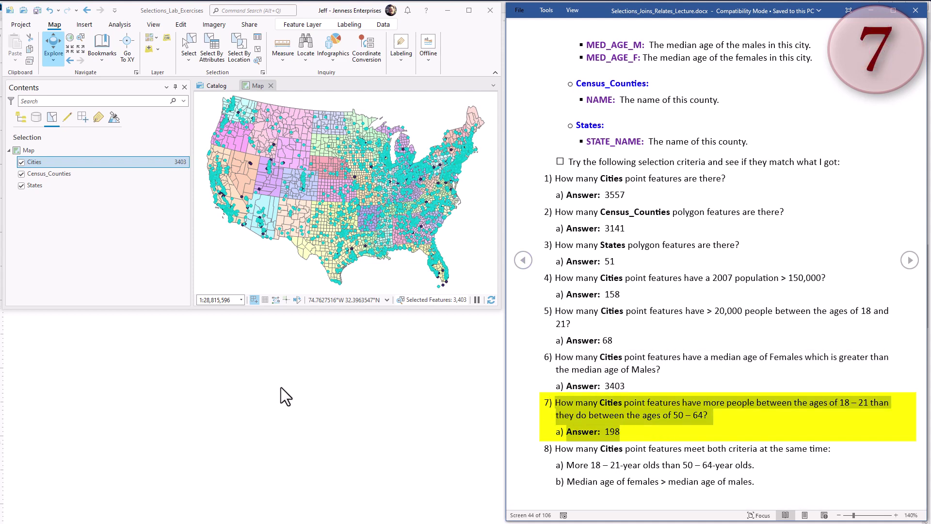
{"action": "left_click", "coordinate": [841, 403]}
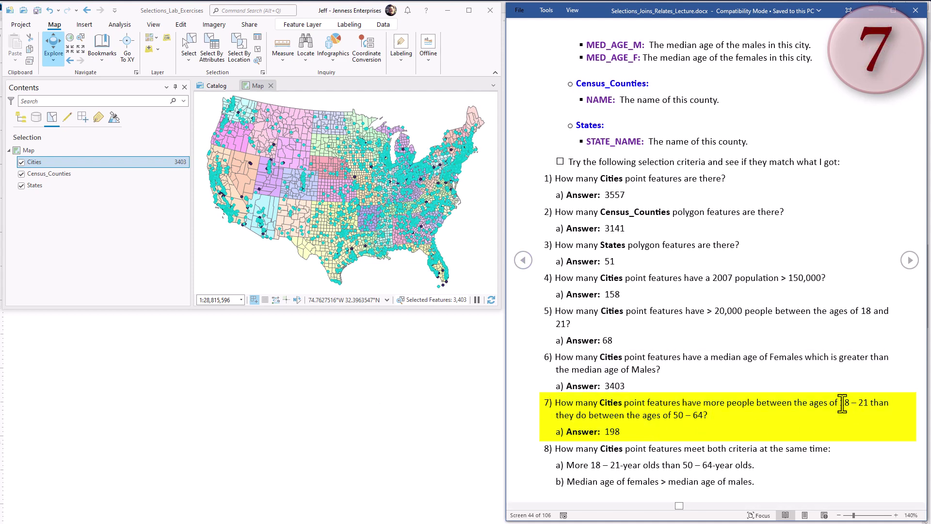
{"action": "left_click_drag", "start_coordinate": [841, 403], "coordinate": [868, 403]}
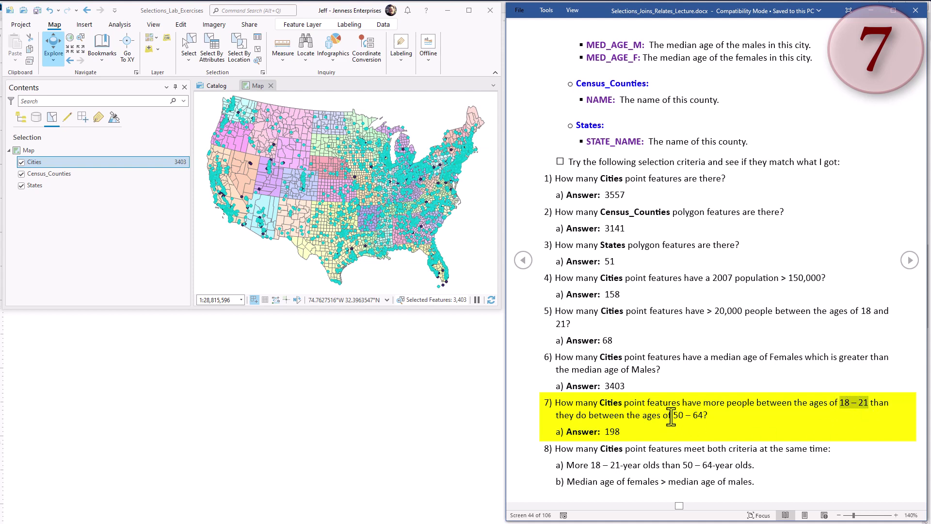
{"action": "left_click_drag", "start_coordinate": [671, 415], "coordinate": [703, 416]}
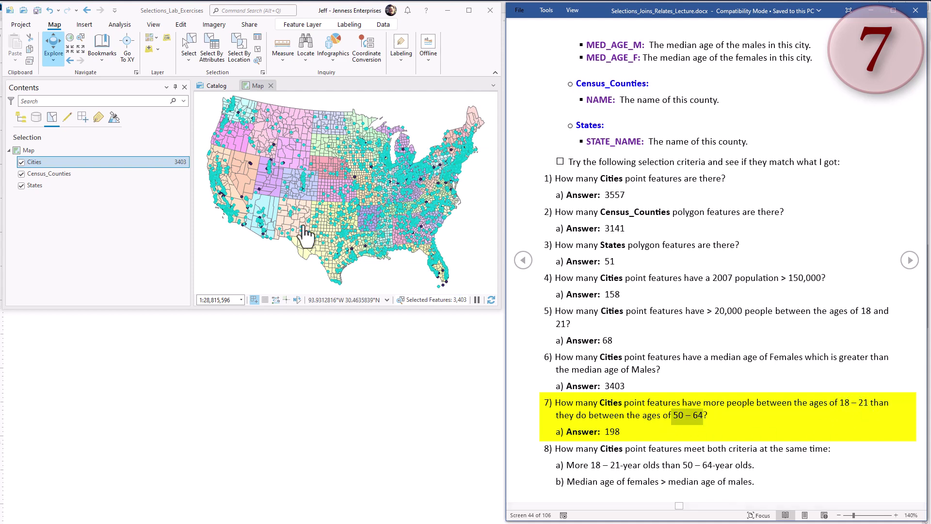
Clear the current Cities selection and reopen Select By Attributes, placing the dialog clear of the document.
{"action": "left_click", "coordinate": [258, 49]}
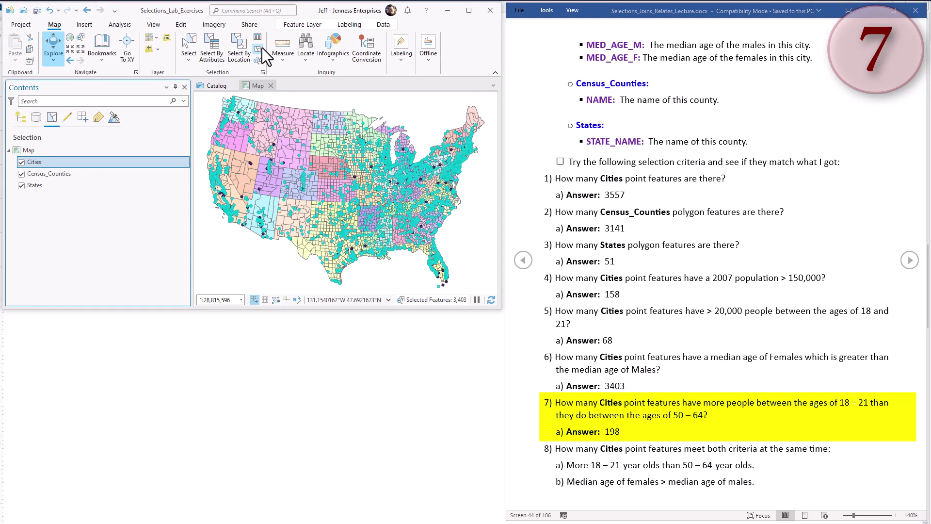
{"action": "left_click", "coordinate": [208, 49]}
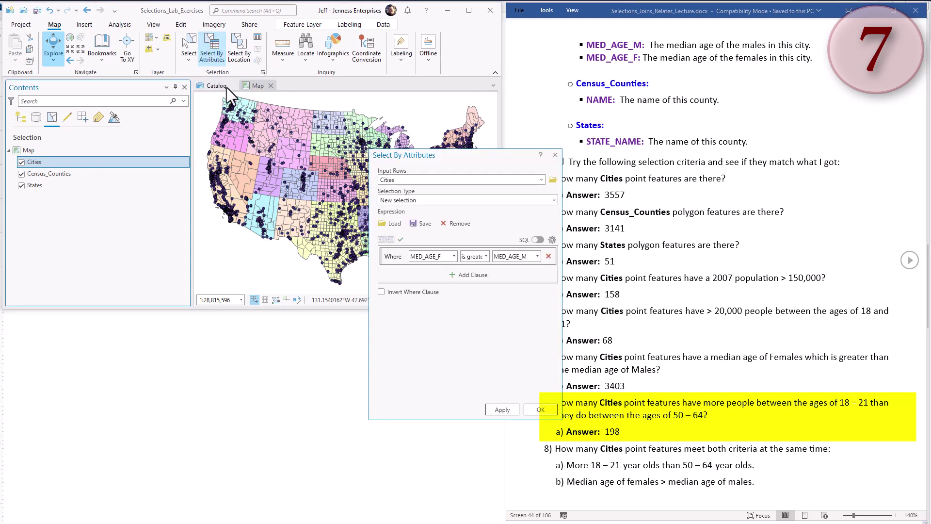
{"action": "left_click_drag", "start_coordinate": [477, 156], "coordinate": [295, 155]}
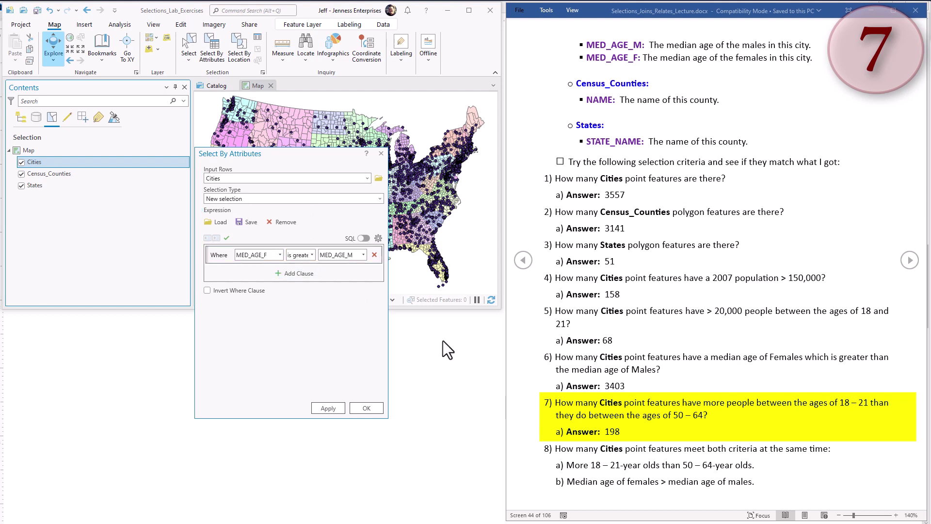
Set the Cities clause to AGE_18_21 is greater than the field AGE_50_64.
{"action": "left_click", "coordinate": [279, 254]}
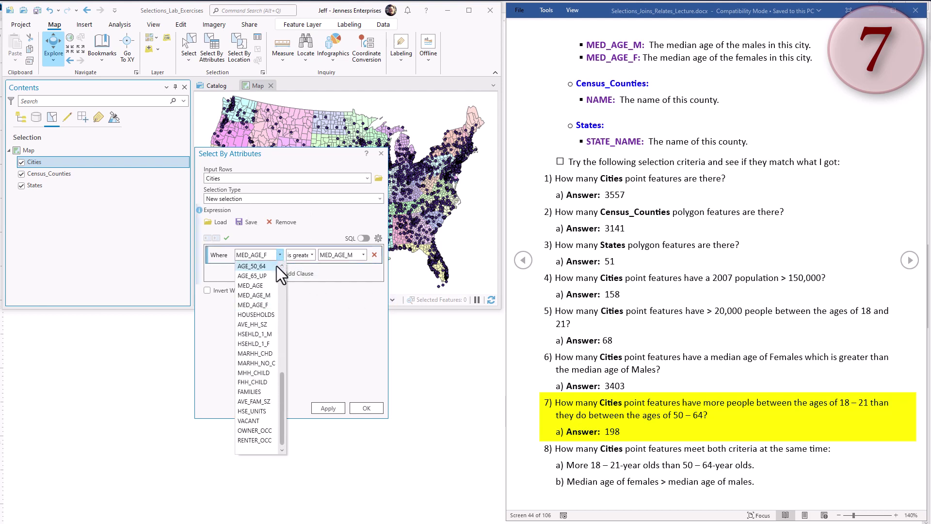
{"action": "left_click_drag", "start_coordinate": [282, 379], "coordinate": [275, 324]}
{"action": "left_click", "coordinate": [262, 362]}
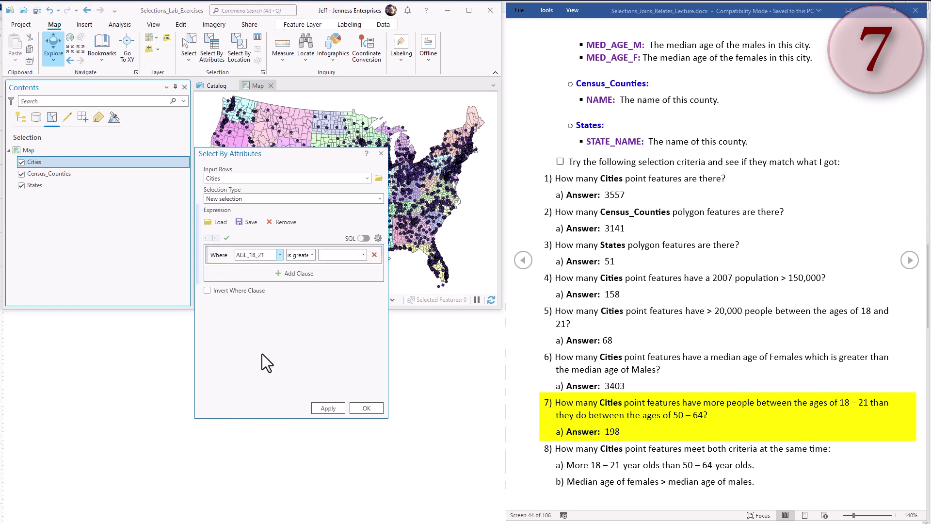
{"action": "left_click", "coordinate": [362, 254]}
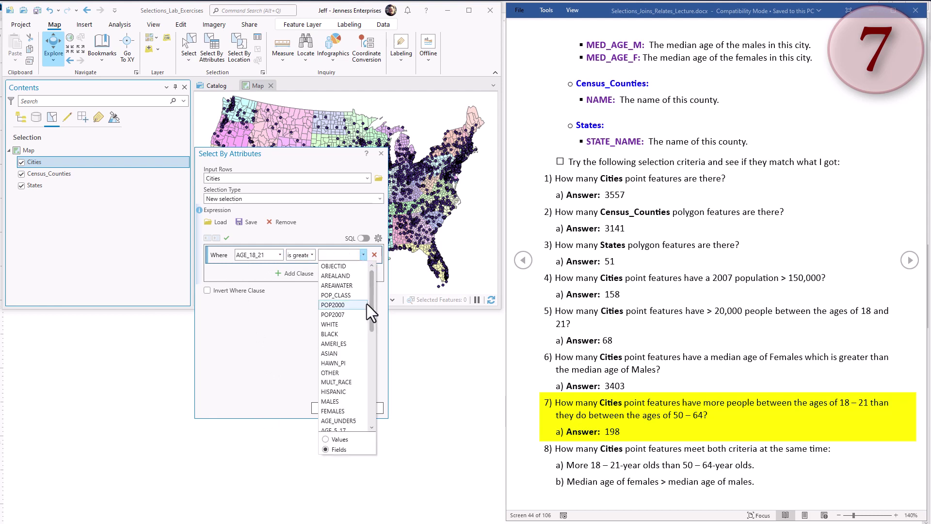
{"action": "left_click_drag", "start_coordinate": [374, 311], "coordinate": [374, 357]}
{"action": "left_click", "coordinate": [344, 380]}
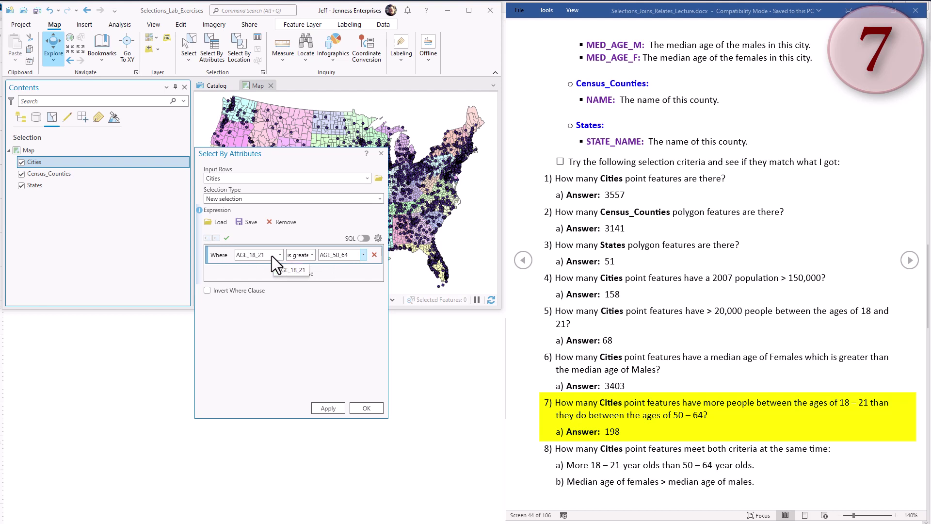
Review the age clause as SQL, return to clause view and list AGE_18_21 values for the comparison instead of fields.
{"action": "left_click", "coordinate": [364, 238]}
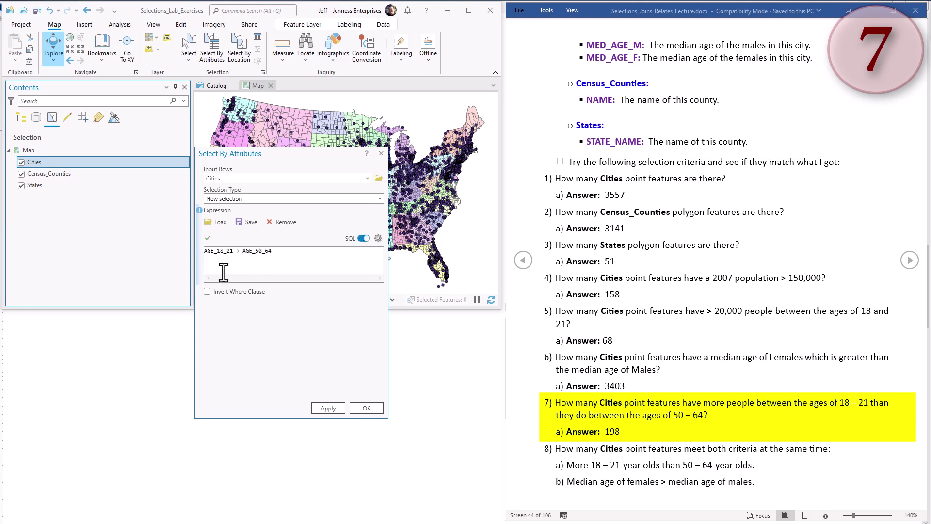
{"action": "left_click", "coordinate": [361, 238]}
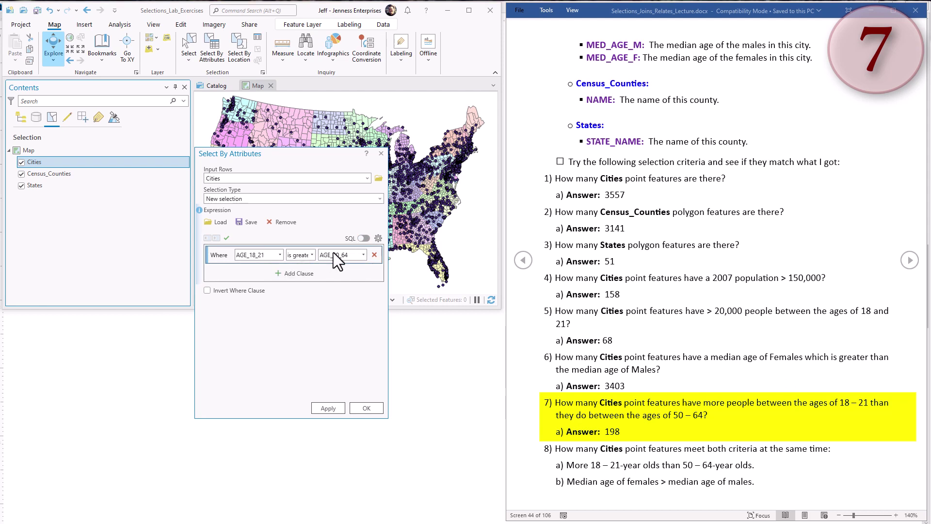
{"action": "left_click", "coordinate": [364, 254]}
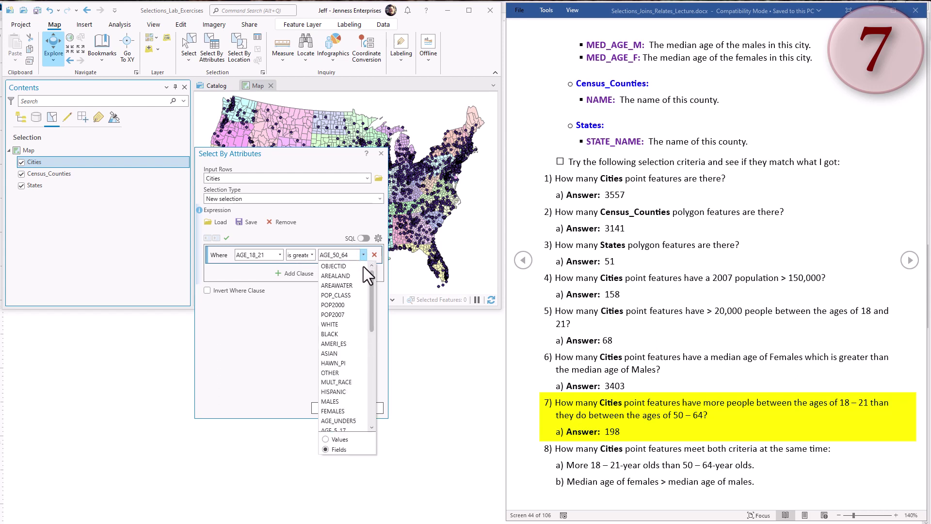
{"action": "left_click", "coordinate": [328, 438]}
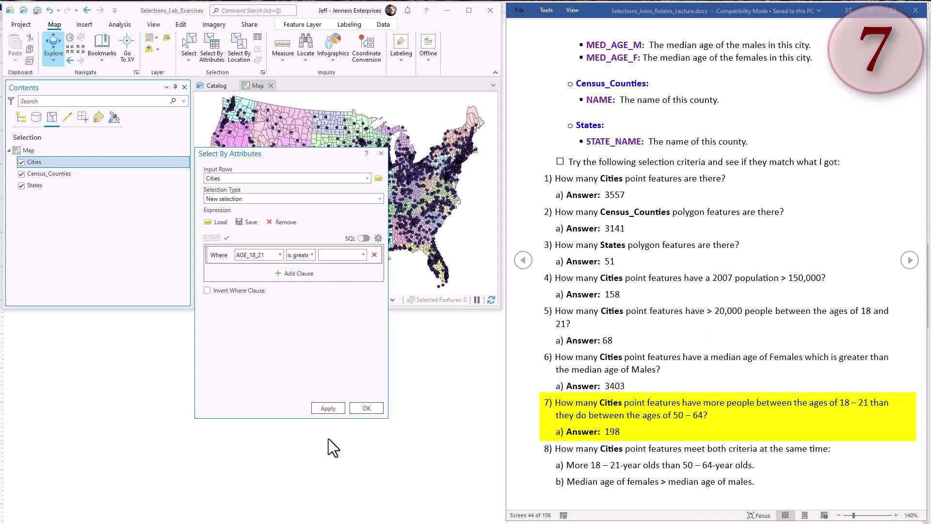
{"action": "left_click", "coordinate": [363, 254]}
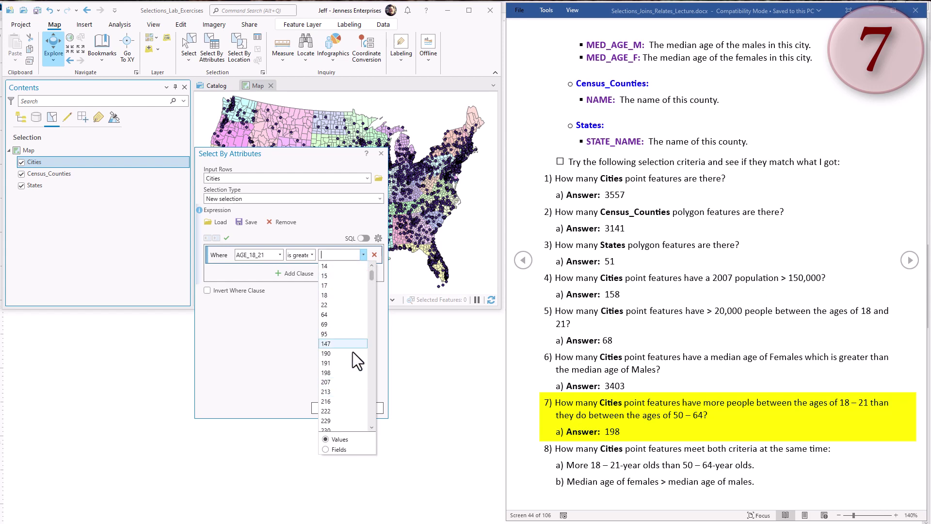
Switch the comparison back to fields, choose AGE_50_64 and apply the selection to Cities.
{"action": "left_click", "coordinate": [326, 449]}
{"action": "left_click", "coordinate": [363, 254]}
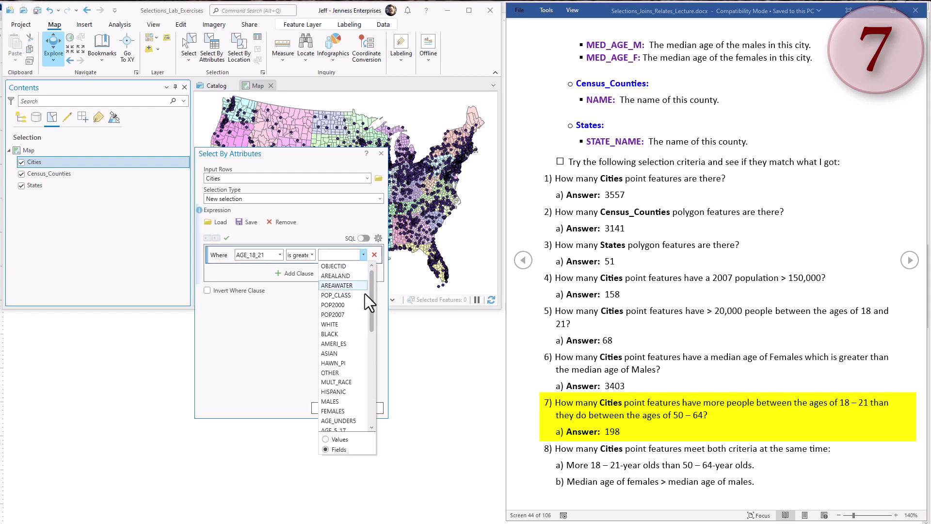
{"action": "left_click_drag", "start_coordinate": [372, 314], "coordinate": [373, 344]}
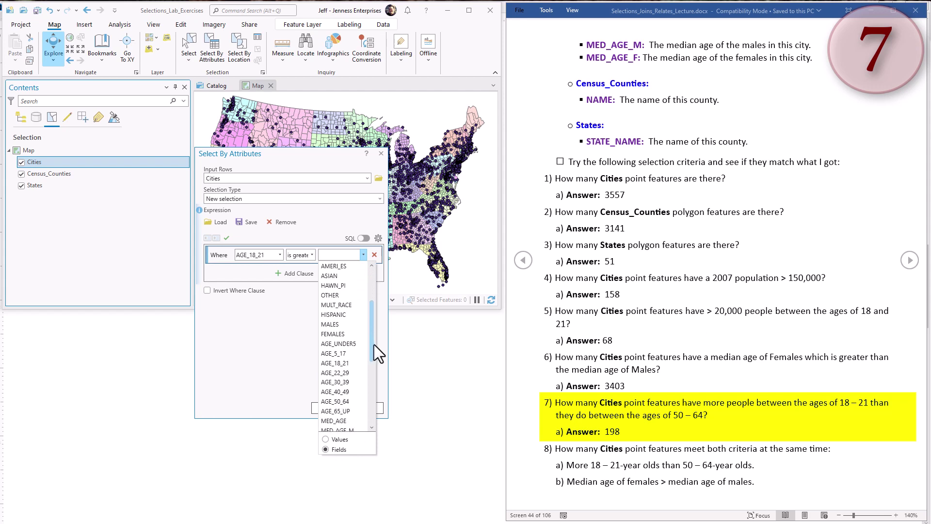
{"action": "left_click", "coordinate": [342, 401]}
{"action": "left_click", "coordinate": [340, 407]}
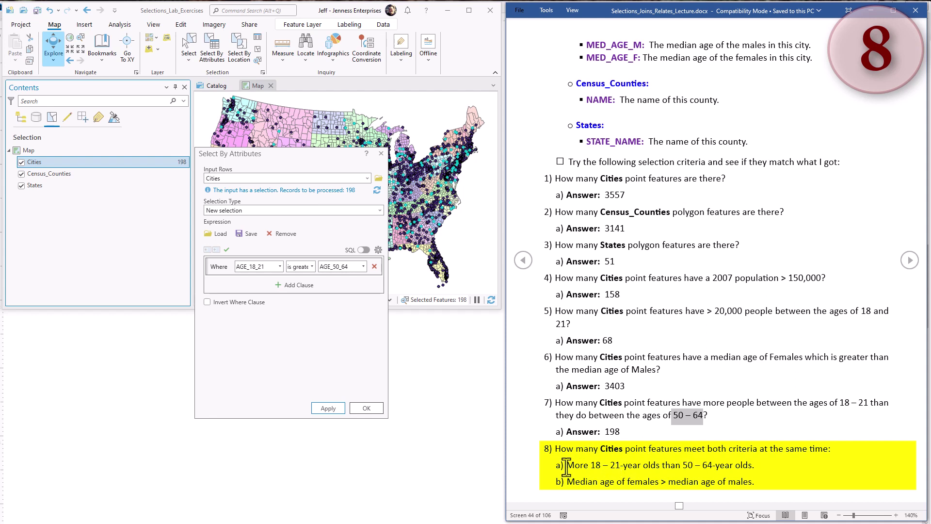
Highlight the first criterion of question 8 and add an And clause with MED_AGE_F and the operator is greater than.
{"action": "left_click_drag", "start_coordinate": [567, 464], "coordinate": [747, 464]}
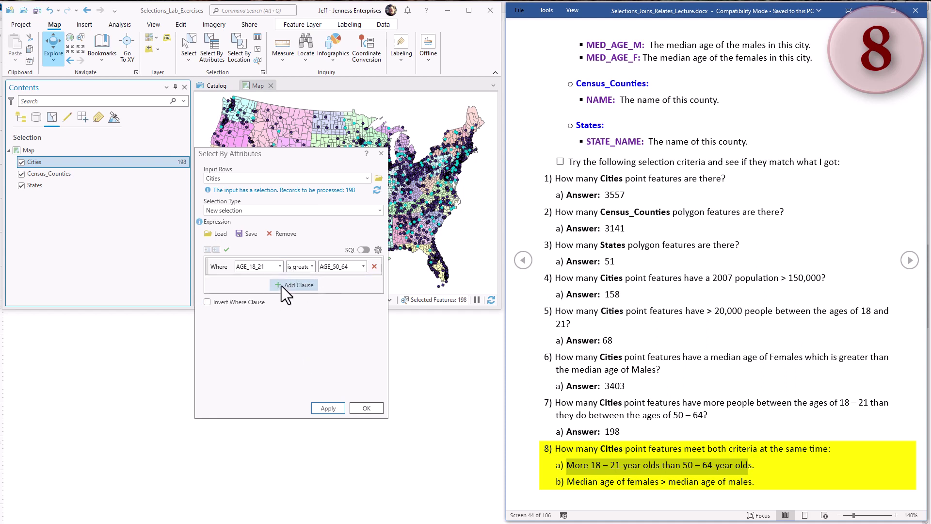
{"action": "left_click", "coordinate": [282, 286]}
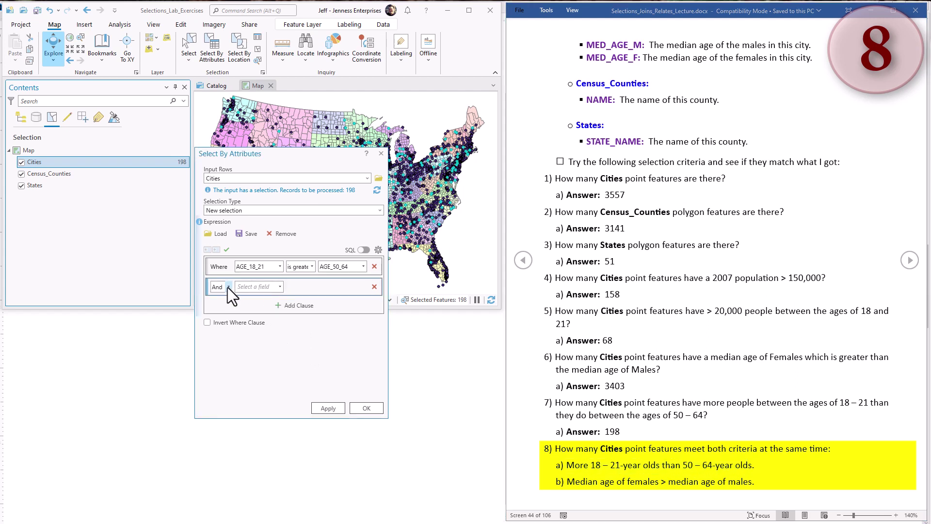
{"action": "left_click", "coordinate": [279, 287]}
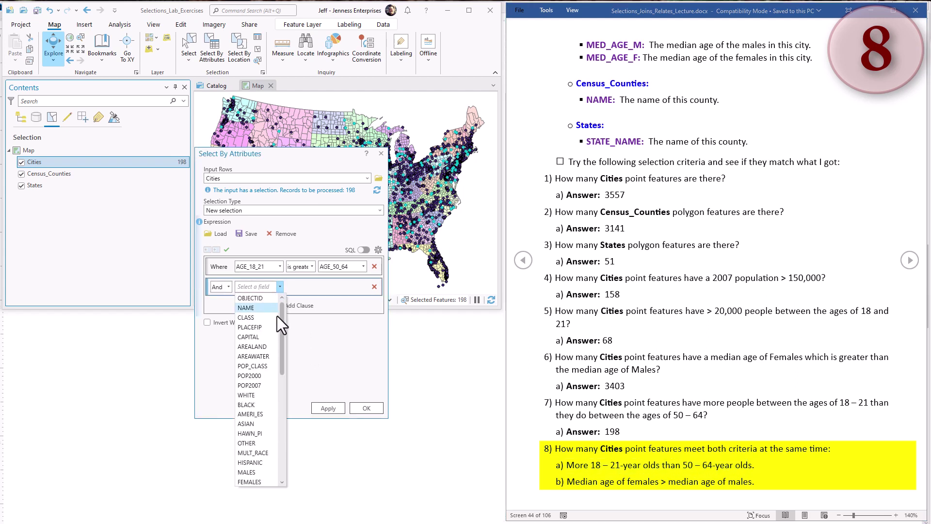
{"action": "left_click_drag", "start_coordinate": [281, 352], "coordinate": [286, 421]}
{"action": "left_click", "coordinate": [264, 422]}
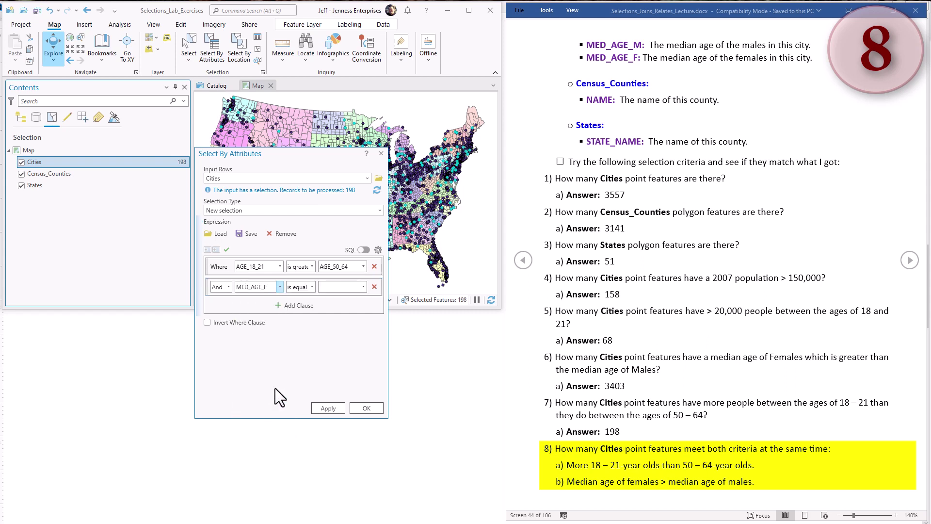
{"action": "left_click", "coordinate": [312, 286]}
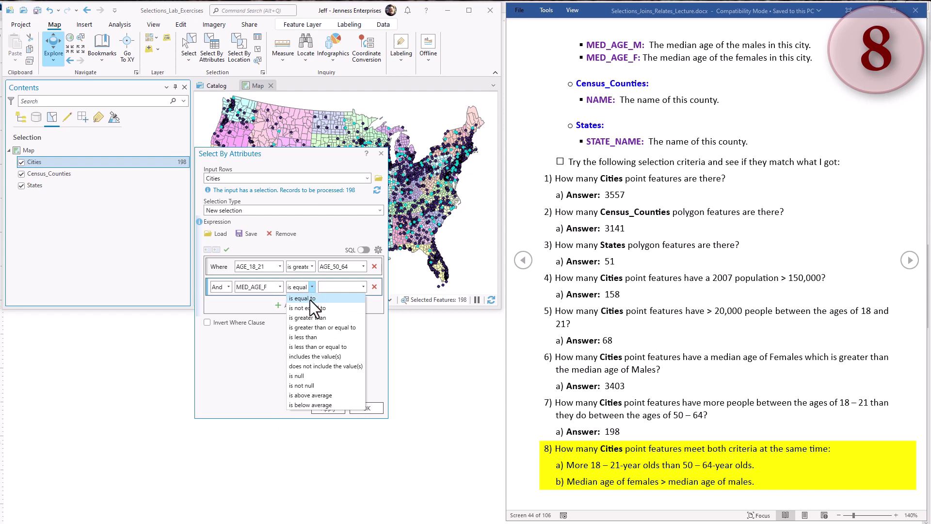
{"action": "left_click", "coordinate": [313, 315]}
Set the second clause to compare against a field instead of a value and choose MED_AGE_M.
{"action": "left_click", "coordinate": [363, 286]}
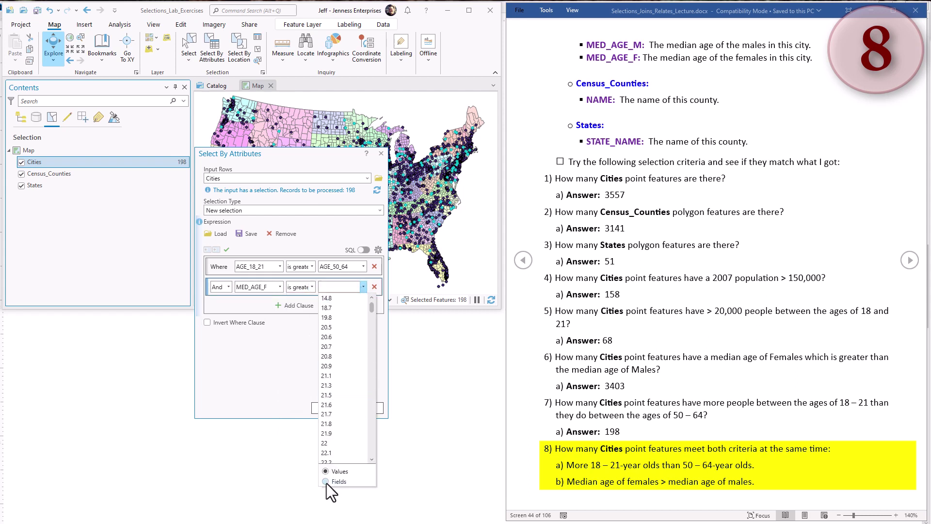
{"action": "left_click", "coordinate": [327, 483]}
{"action": "left_click", "coordinate": [364, 286]}
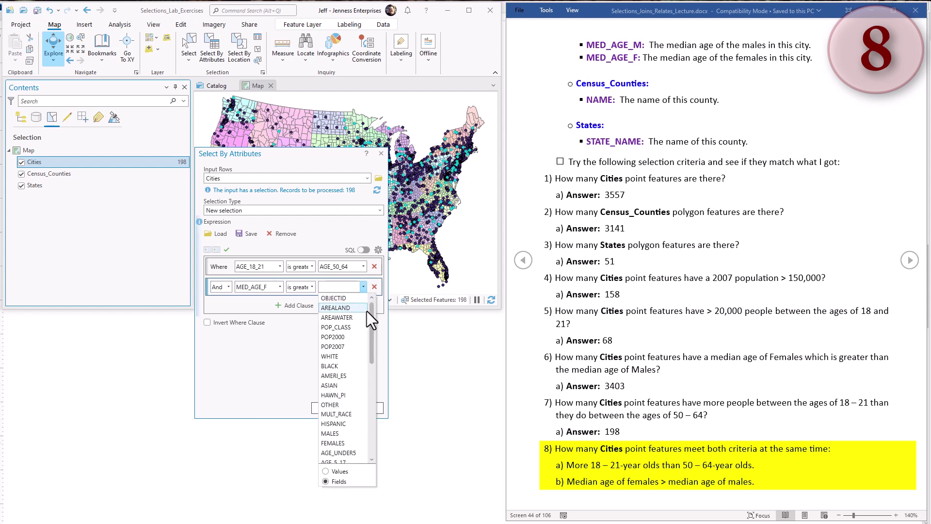
{"action": "left_click_drag", "start_coordinate": [374, 324], "coordinate": [374, 388]}
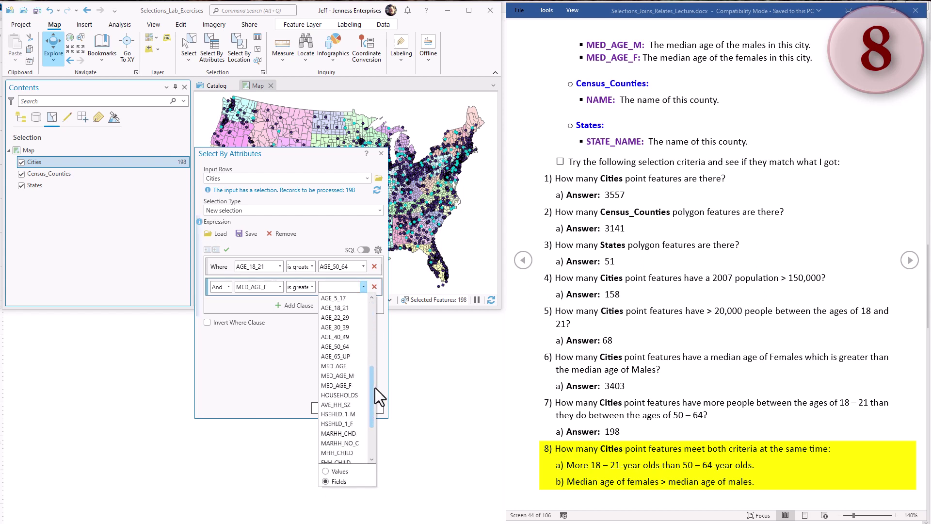
{"action": "left_click", "coordinate": [342, 376]}
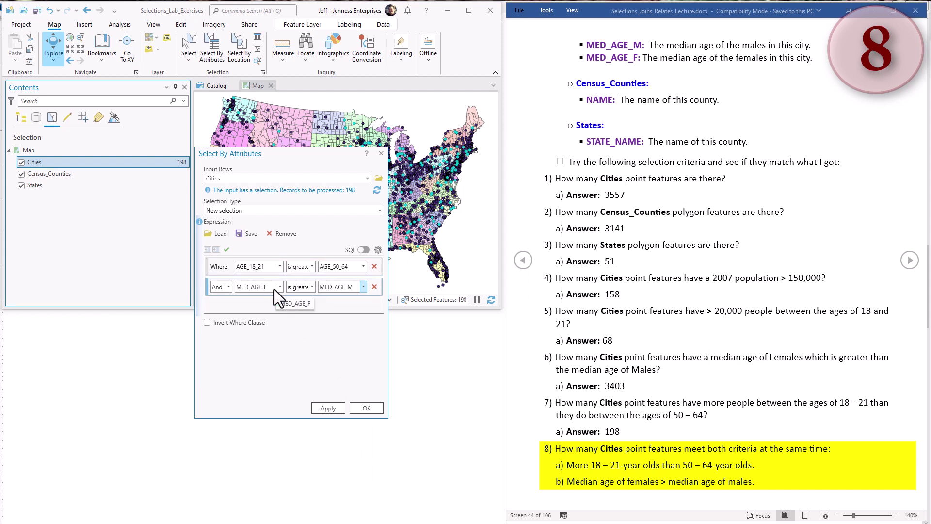
Show the two-part expression as SQL, apply it to Cities and advance the document to the answer to question 8.
{"action": "left_click", "coordinate": [364, 249]}
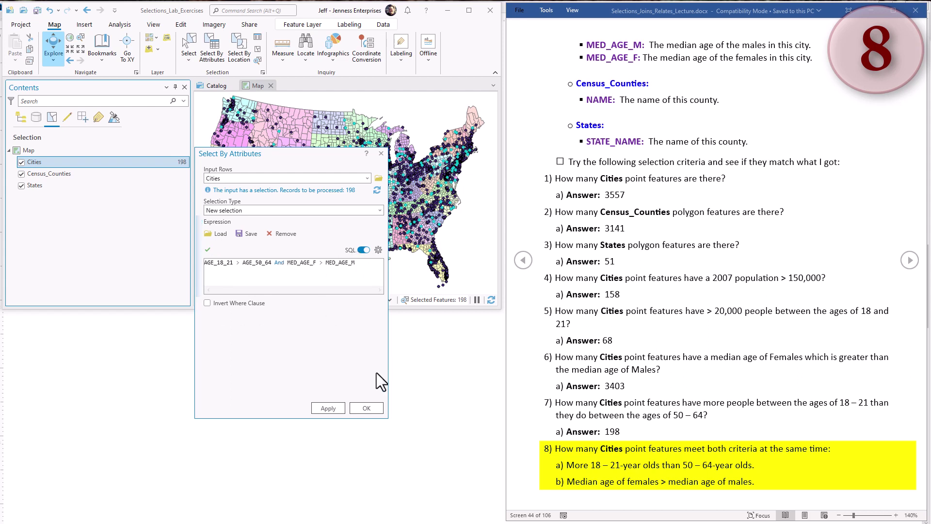
{"action": "left_click", "coordinate": [329, 407]}
{"action": "left_click", "coordinate": [910, 261]}
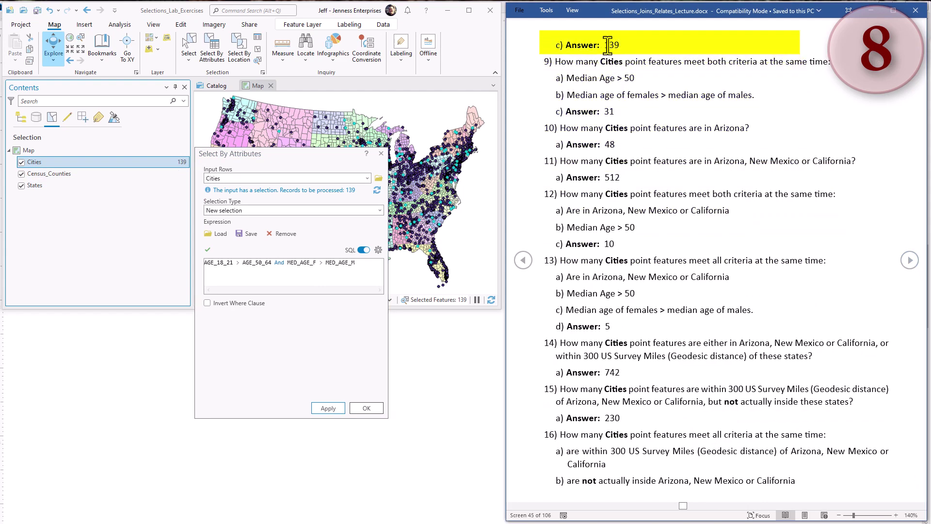
Highlight the answer to question 8 and the median age criteria of question 9 in the exercise document.
{"action": "double_click", "coordinate": [622, 45]}
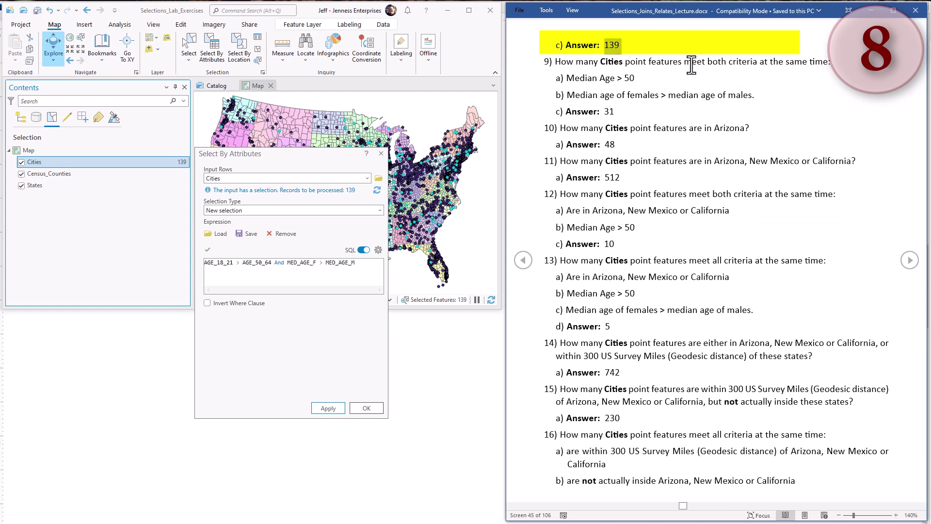
{"action": "left_click", "coordinate": [653, 74]}
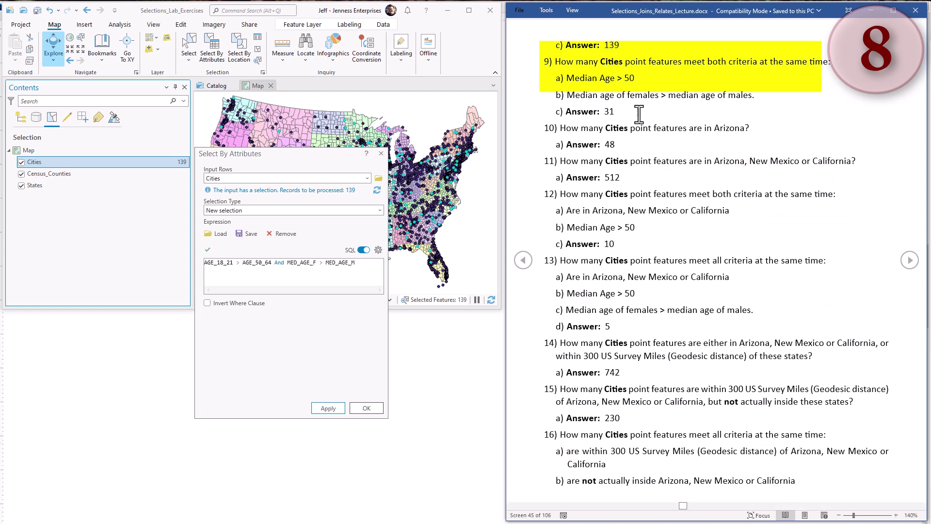
{"action": "left_click_drag", "start_coordinate": [639, 114], "coordinate": [556, 62]}
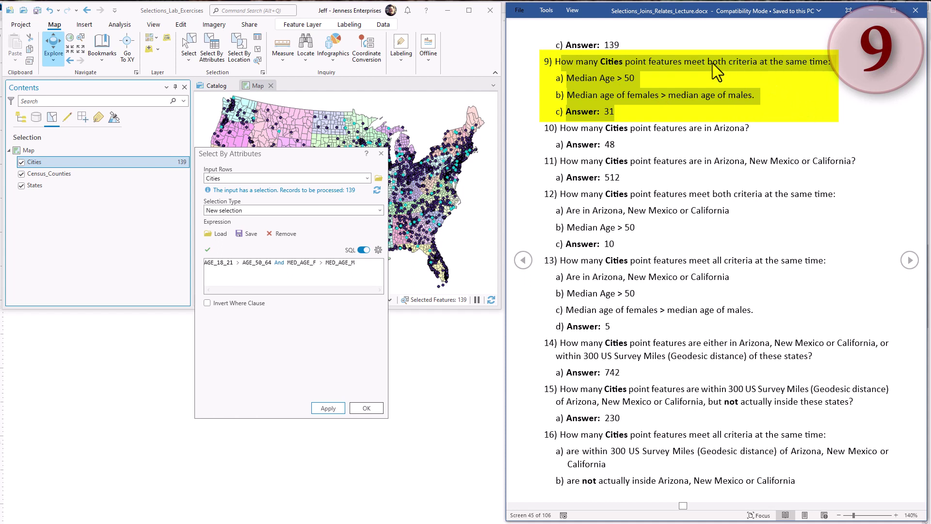
{"action": "left_click_drag", "start_coordinate": [566, 78], "coordinate": [634, 79]}
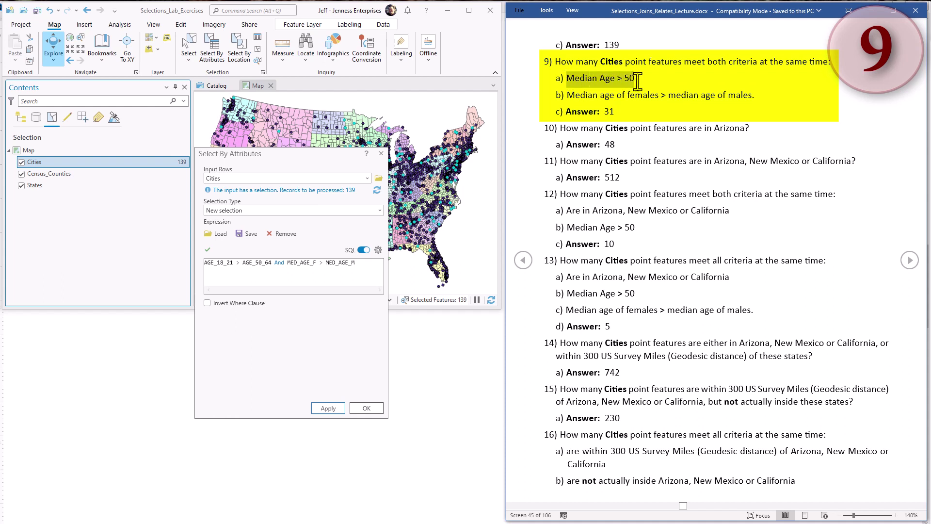
{"action": "left_click_drag", "start_coordinate": [568, 95], "coordinate": [660, 102]}
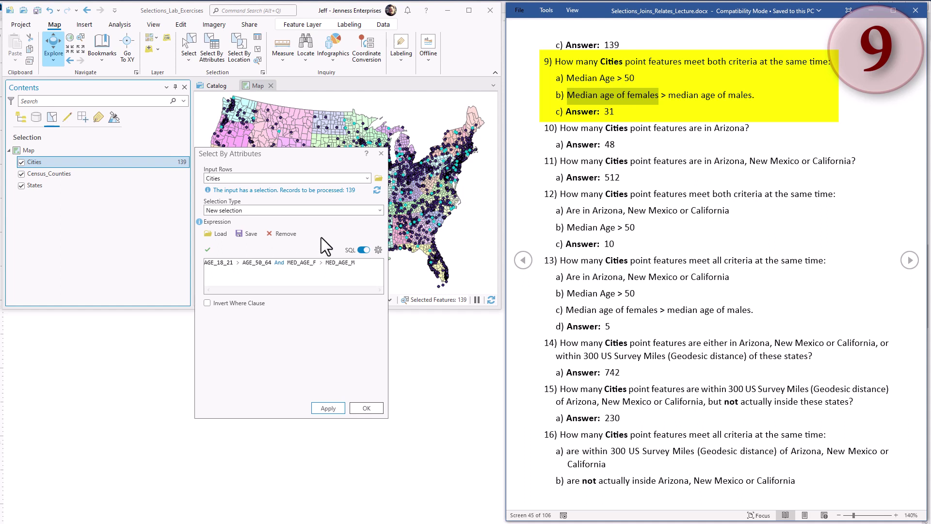
Replace the Cities SQL expression with MED_AGE > 50 AND MED_AGE_F > MED_AGE_M.
{"action": "left_click_drag", "start_coordinate": [365, 262], "coordinate": [202, 266]}
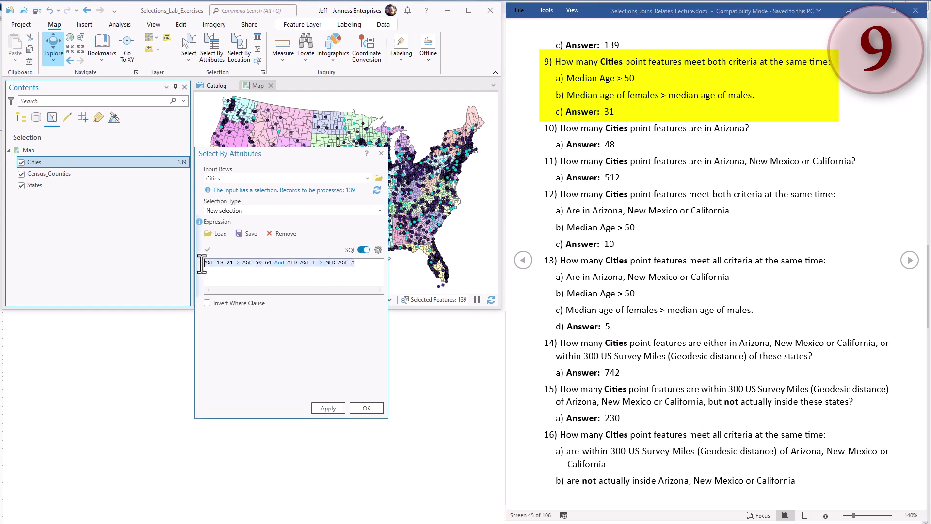
{"action": "type", "text": "Med"}
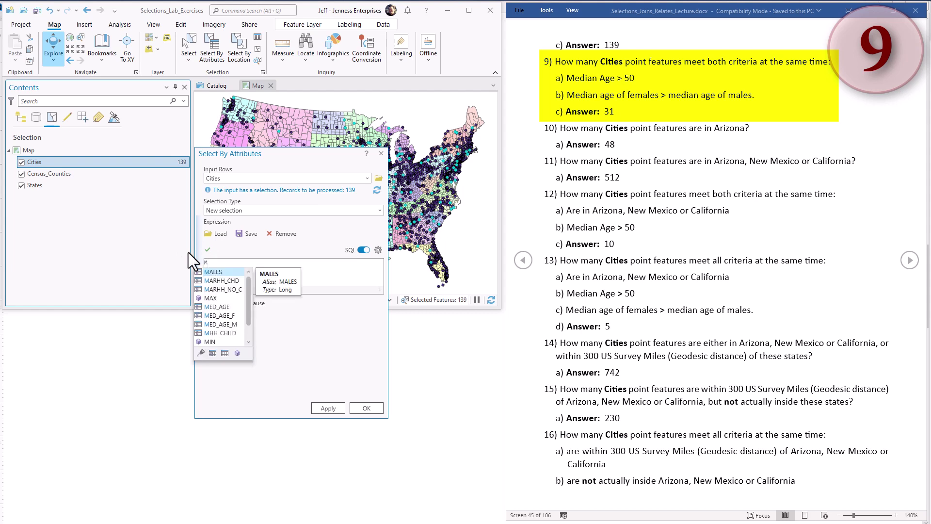
{"action": "key", "text": "Return"}
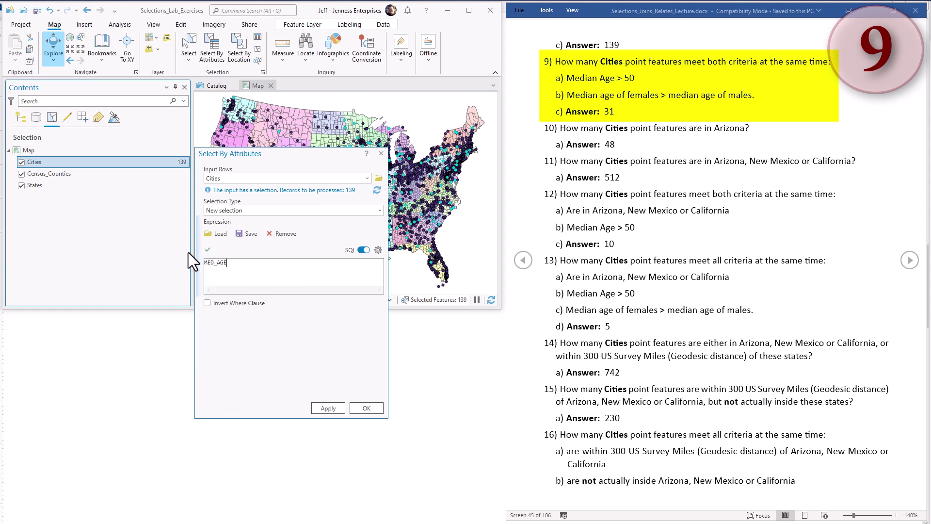
{"action": "type", "text": ">"}
{"action": "type", "text": " 54"}
{"action": "type", "text": " AND "}
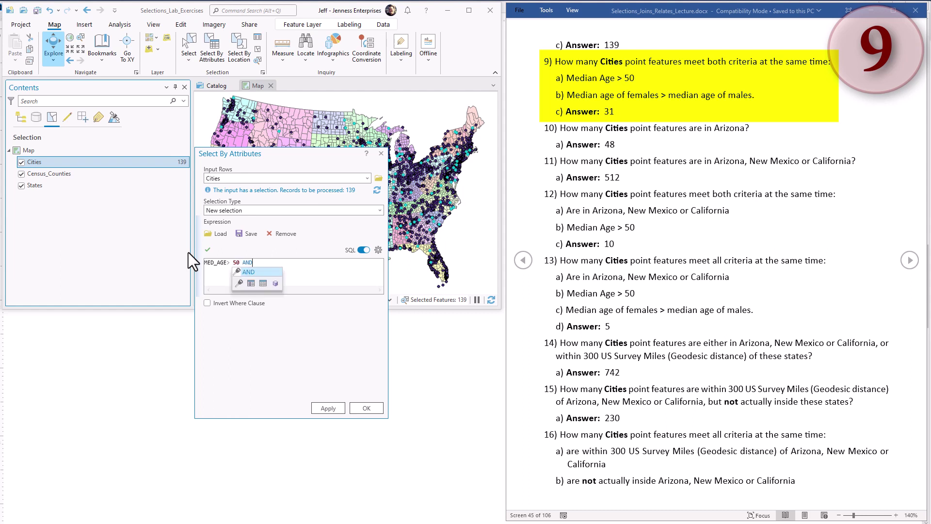
{"action": "type", "text": "Me"}
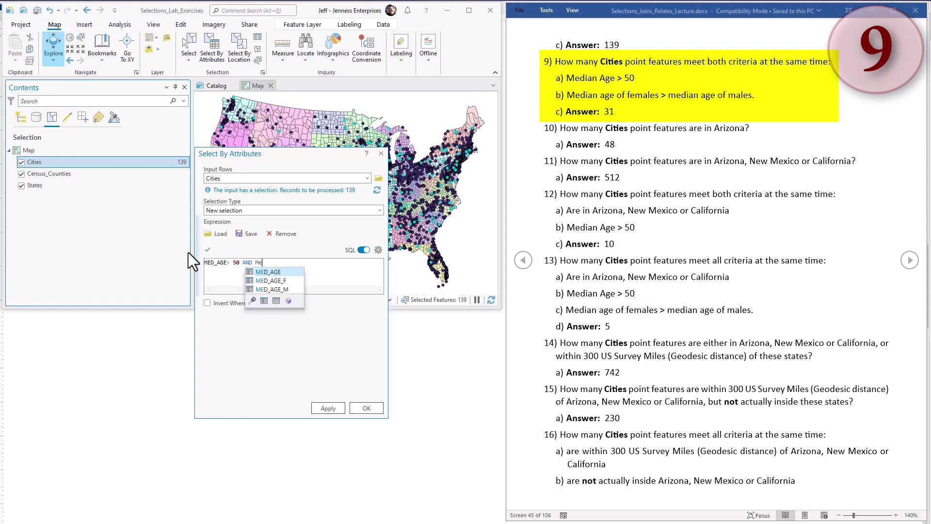
{"action": "type", "text": "d_AGE_F"}
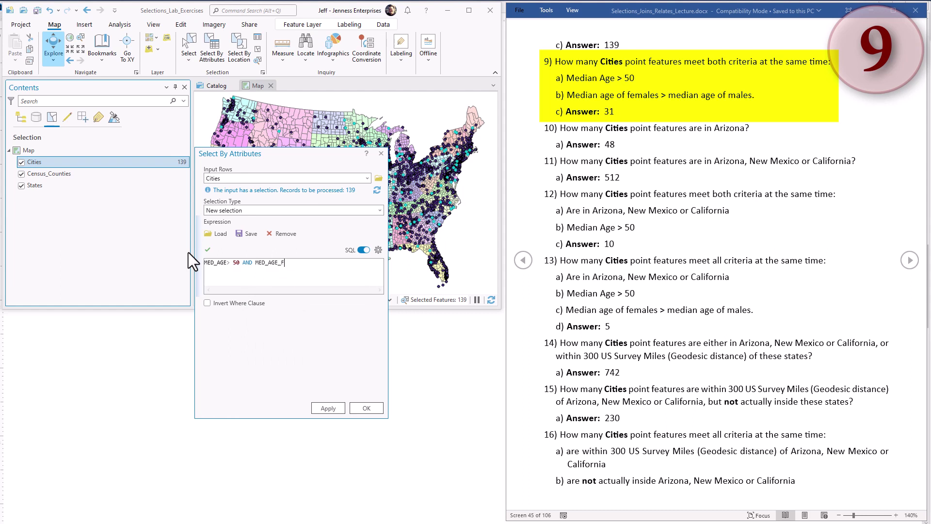
{"action": "type", "text": " > Med"}
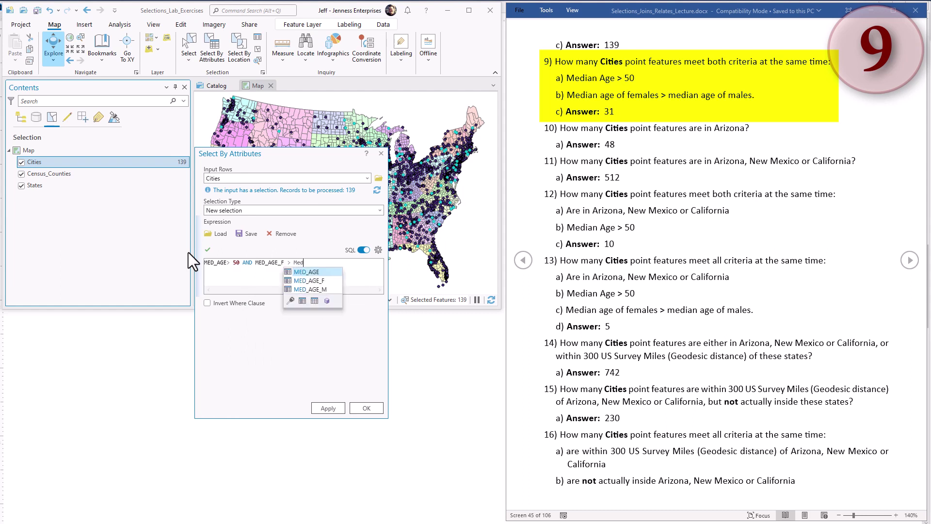
{"action": "key", "text": "Return"}
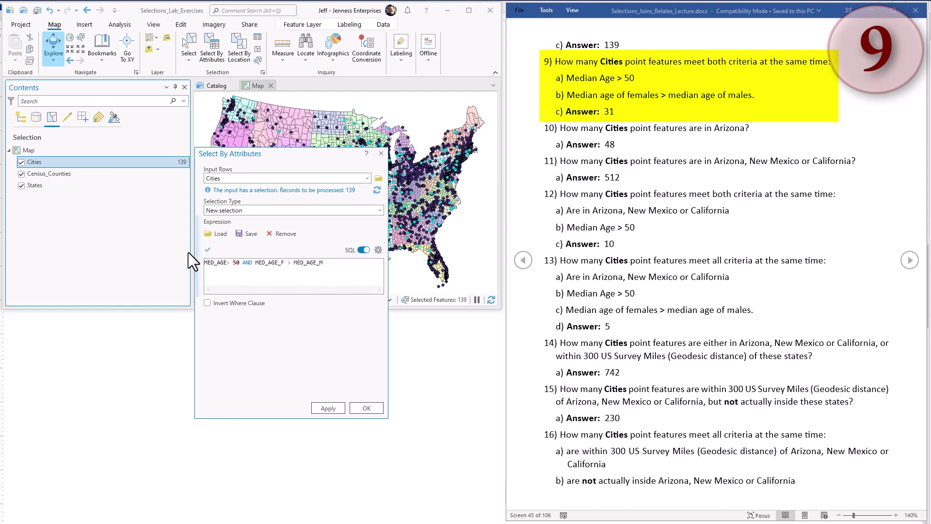
Show the SQL expression as clauses and apply it to Cities, checking against the answer to question 9.
{"action": "left_click", "coordinate": [362, 250]}
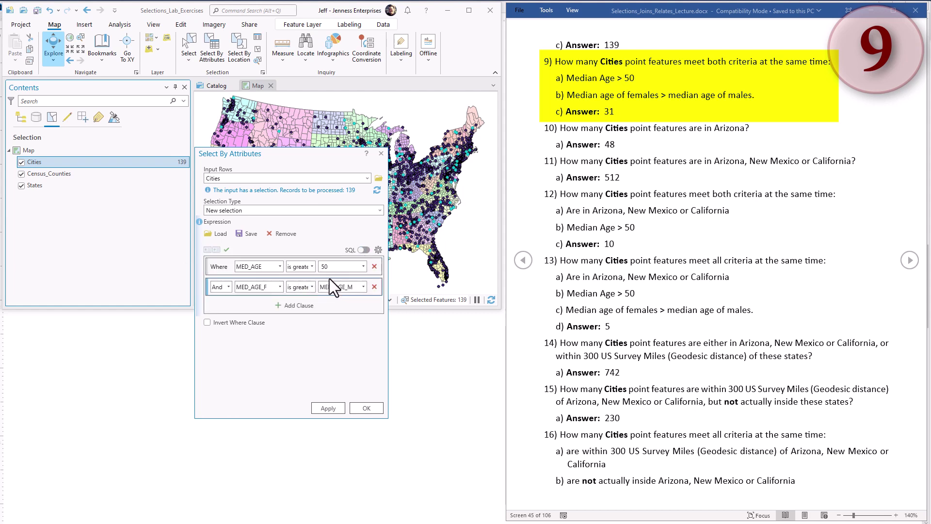
{"action": "left_click", "coordinate": [328, 408]}
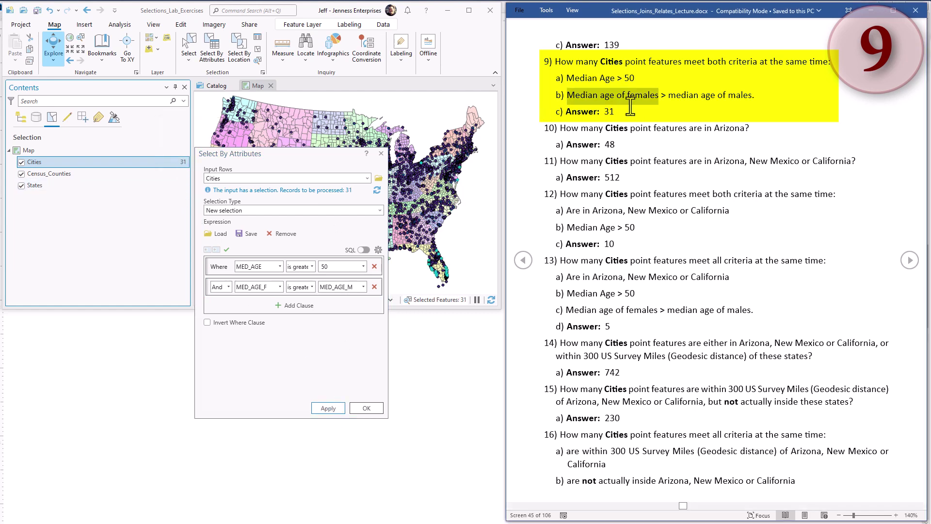
{"action": "left_click_drag", "start_coordinate": [594, 112], "coordinate": [616, 128]}
{"action": "left_click", "coordinate": [623, 141]}
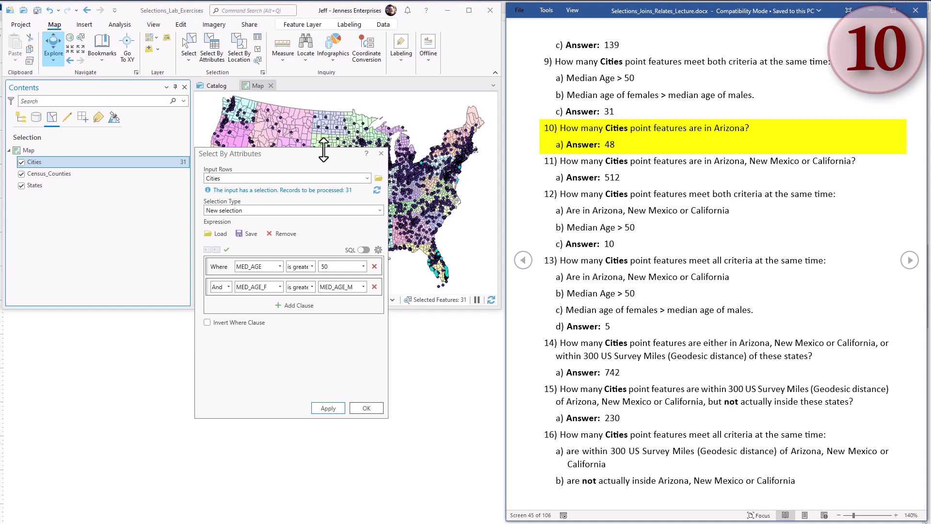
Clear all selected features and reopen Select By Attributes with States as the input rows and New selection as the type.
{"action": "left_click", "coordinate": [381, 153]}
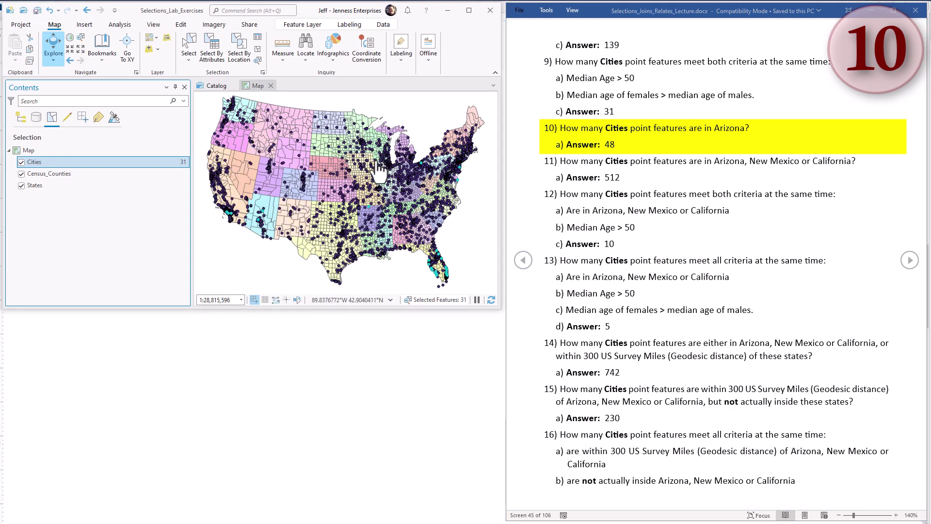
{"action": "left_click", "coordinate": [256, 50]}
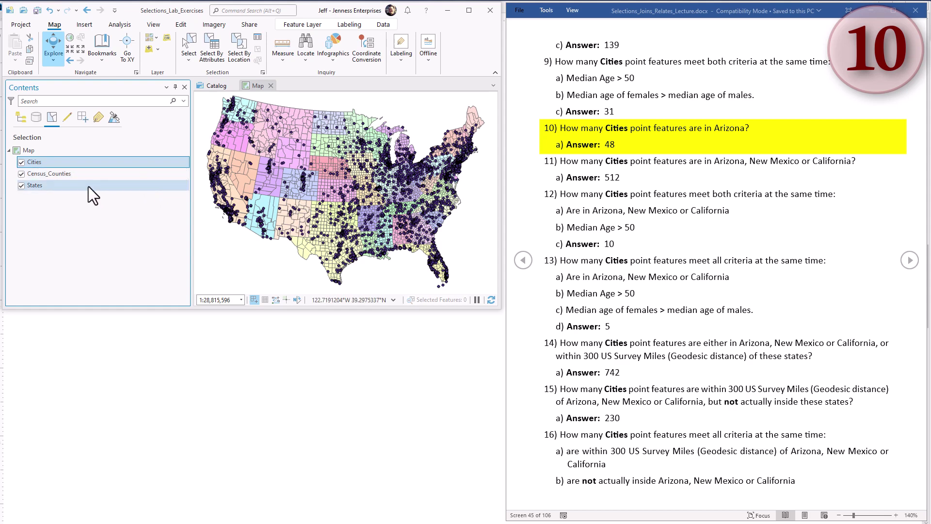
{"action": "left_click", "coordinate": [211, 48]}
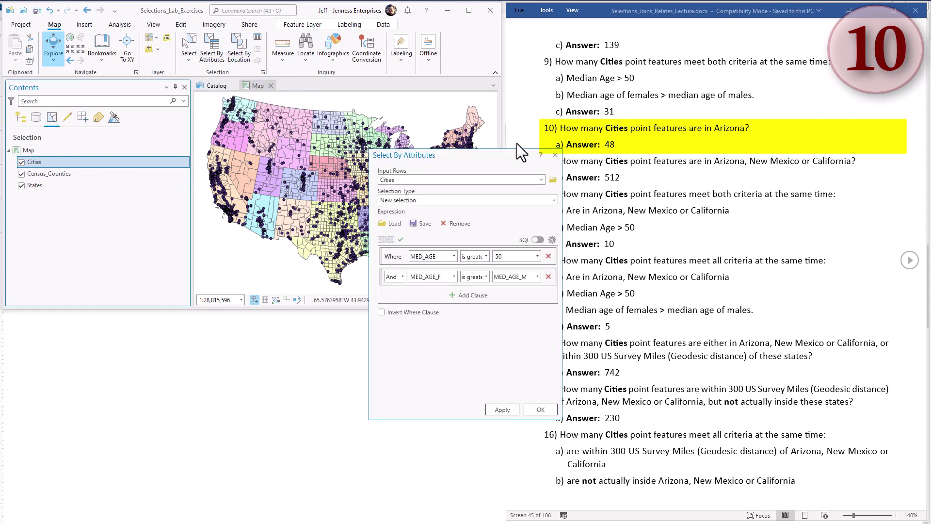
{"action": "left_click", "coordinate": [541, 179]}
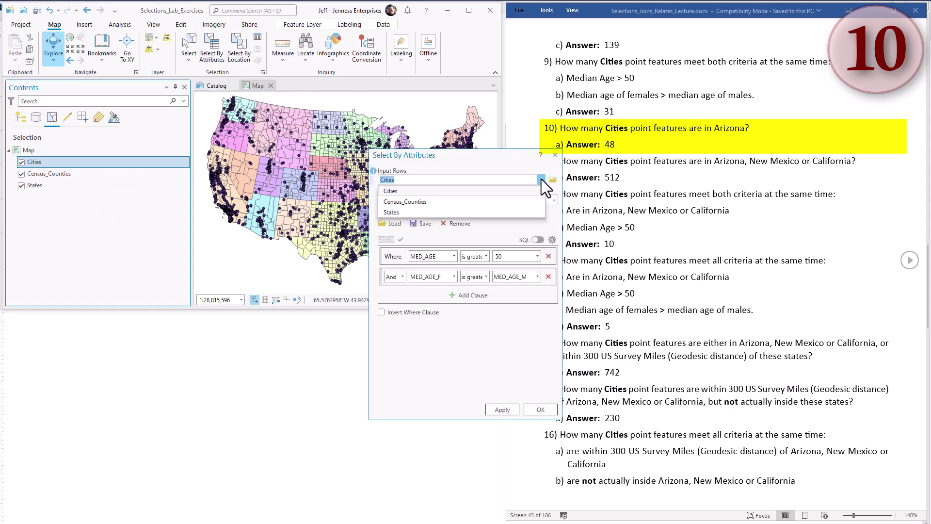
{"action": "left_click", "coordinate": [425, 212]}
{"action": "left_click", "coordinate": [443, 200]}
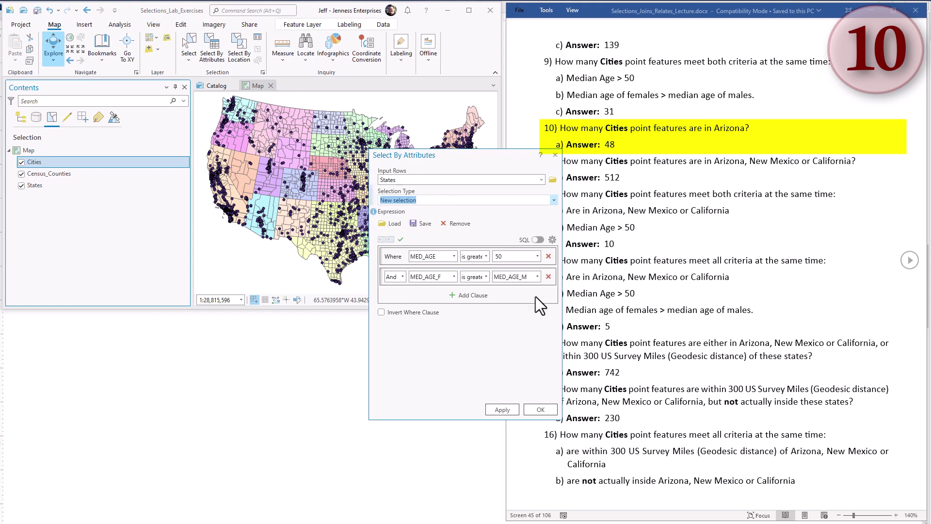
Replace the old clauses with STATE_NAME is equal to Arizona, then apply the selection to States and close the dialog.
{"action": "left_click", "coordinate": [444, 224]}
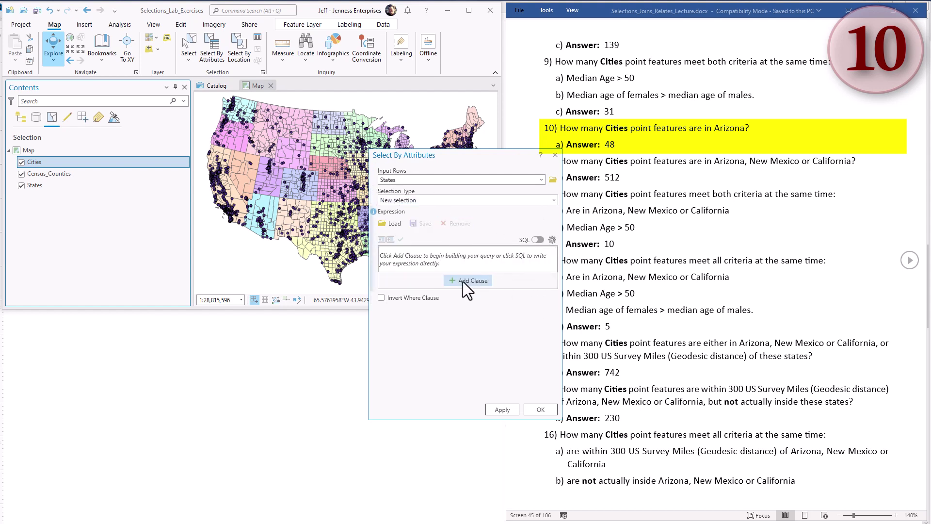
{"action": "left_click", "coordinate": [453, 257]}
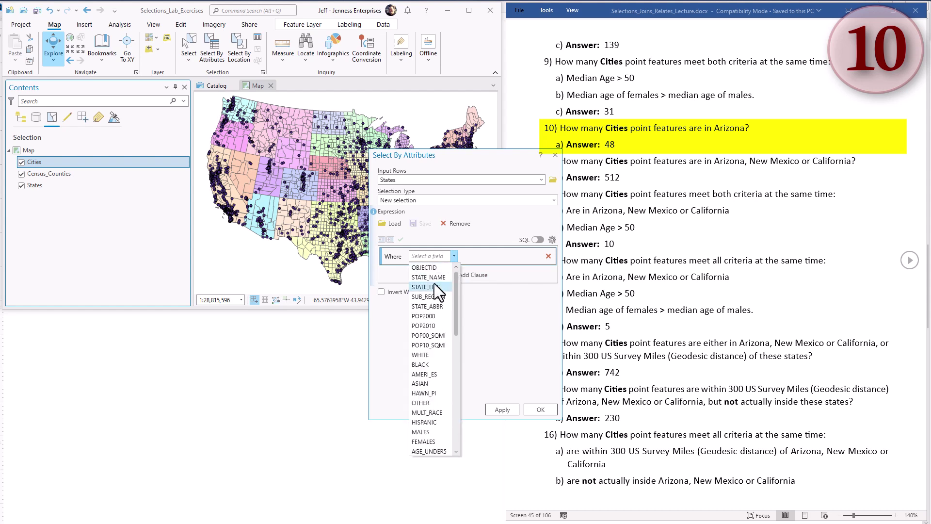
{"action": "left_click", "coordinate": [432, 280]}
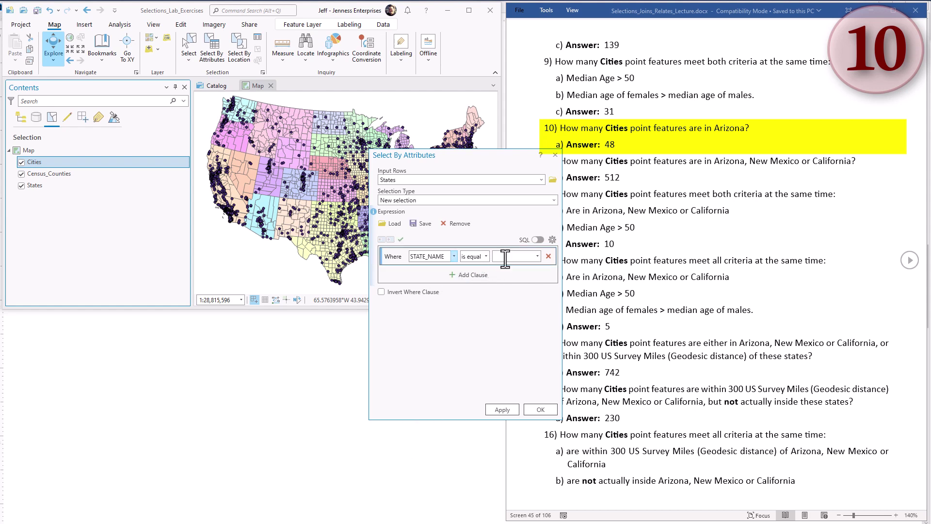
{"action": "left_click", "coordinate": [537, 256]}
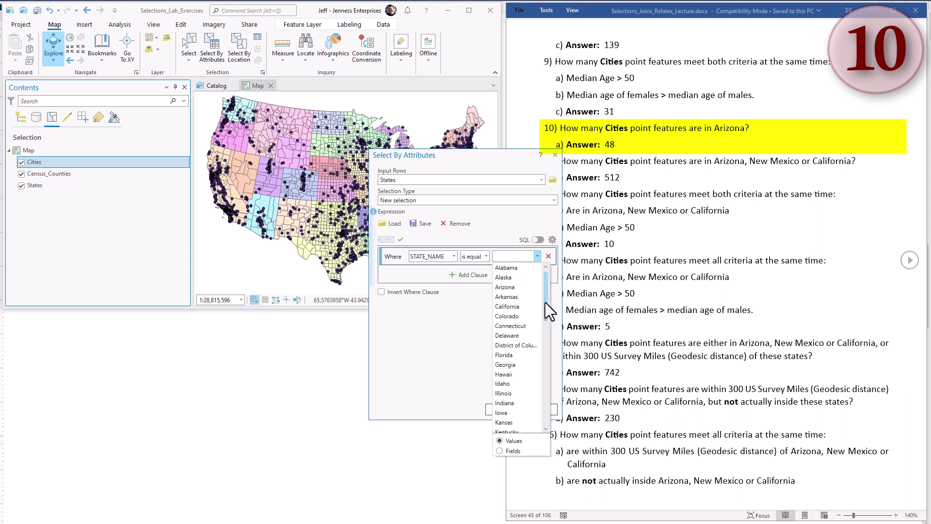
{"action": "mouse_move", "coordinate": [545, 301]}
{"action": "left_mouse_down"}
{"action": "mouse_move", "coordinate": [534, 372]}
{"action": "mouse_move", "coordinate": [546, 289]}
{"action": "left_mouse_up"}
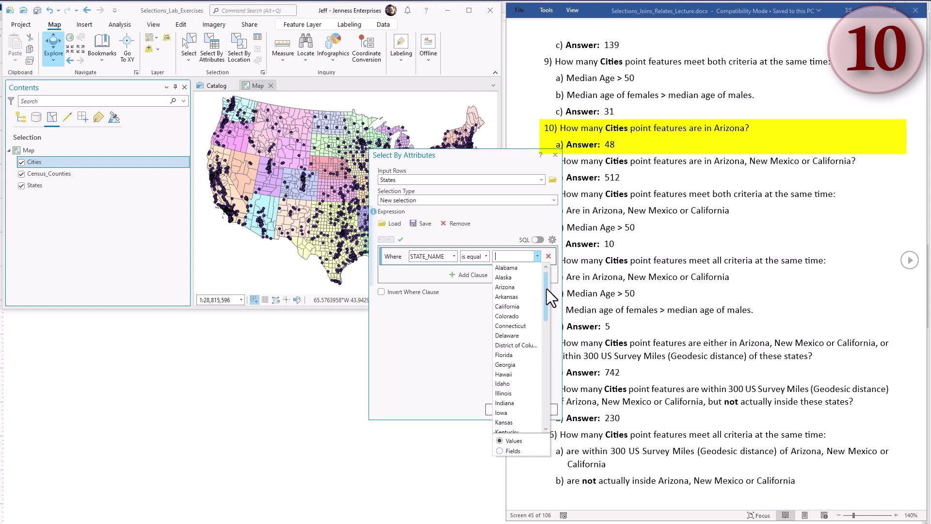
{"action": "left_click", "coordinate": [503, 256]}
{"action": "type", "text": "Arizona"}
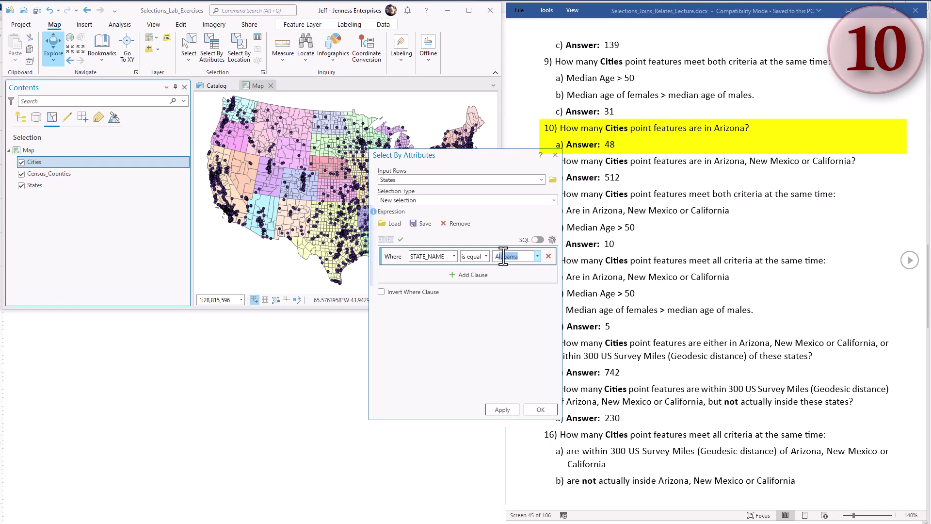
{"action": "left_click", "coordinate": [538, 256]}
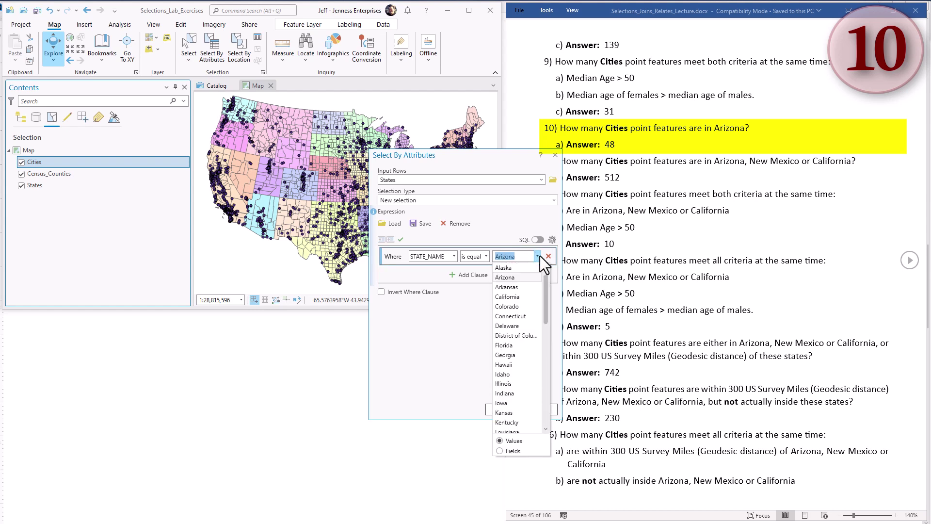
{"action": "left_click", "coordinate": [510, 277]}
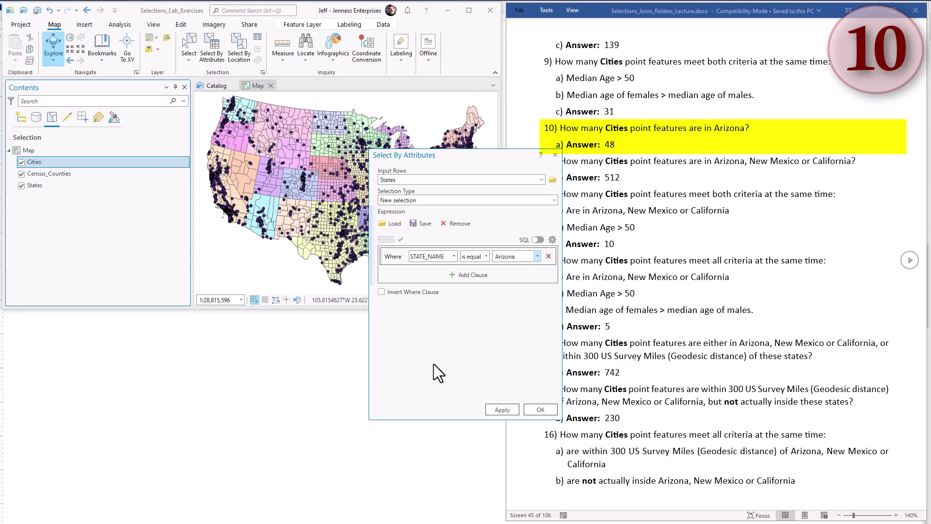
{"action": "left_click", "coordinate": [499, 410]}
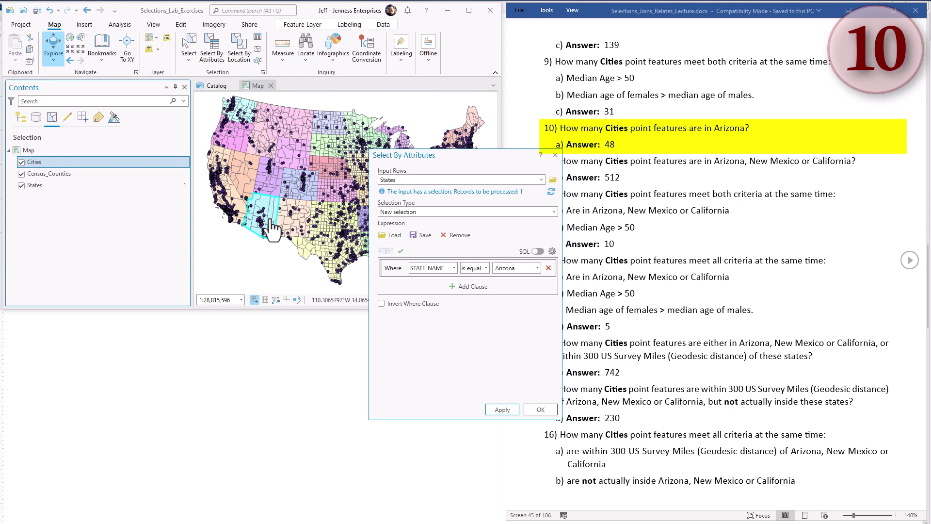
{"action": "left_click", "coordinate": [555, 155]}
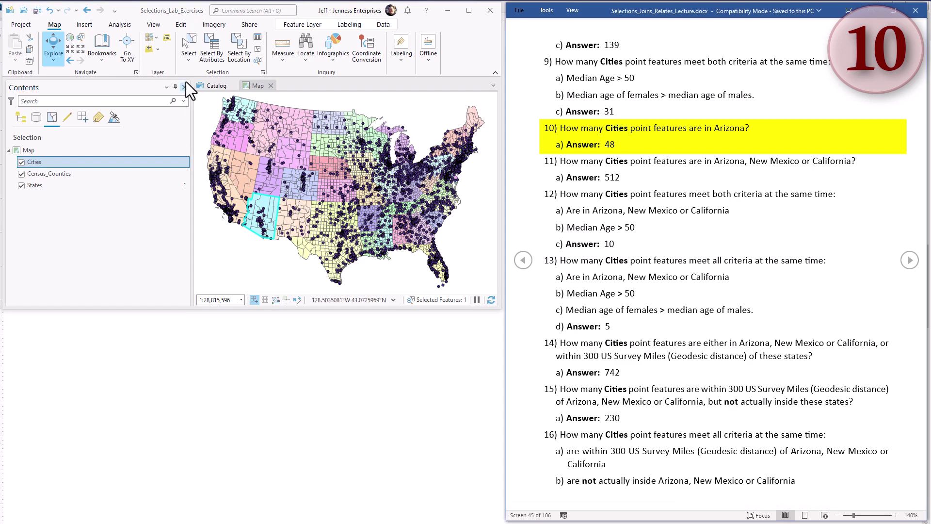
Open Select By Location and check that Cities is the input, Intersect the relationship and States the selecting features.
{"action": "left_click", "coordinate": [238, 50]}
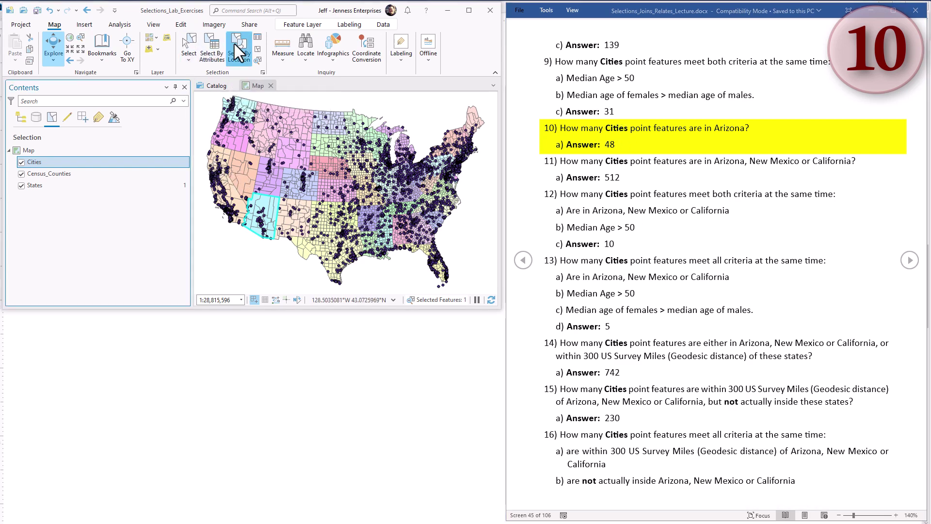
{"action": "left_click_drag", "start_coordinate": [476, 153], "coordinate": [239, 169]}
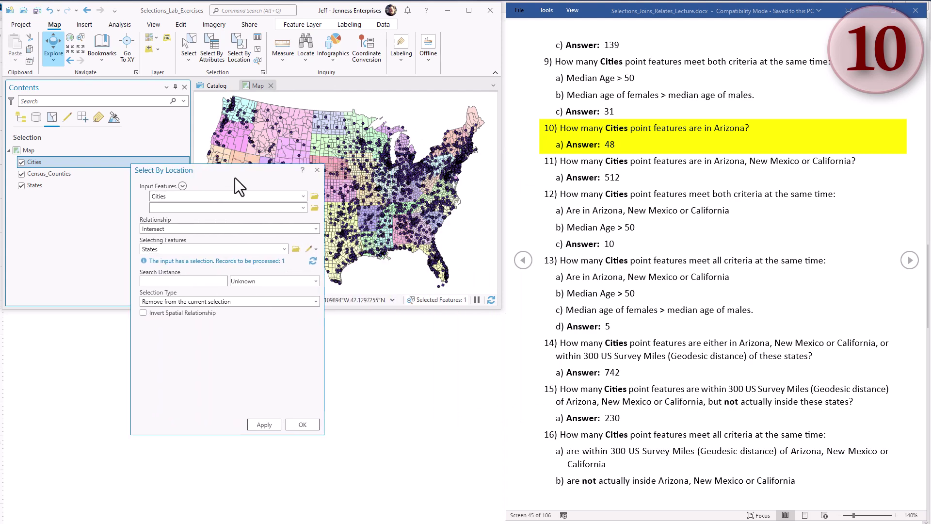
{"action": "left_click", "coordinate": [210, 196]}
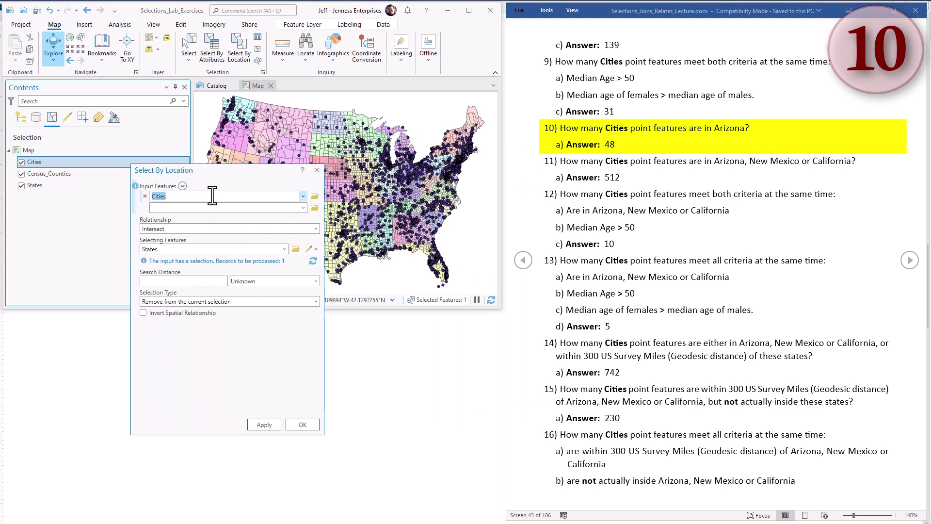
{"action": "left_click", "coordinate": [292, 229]}
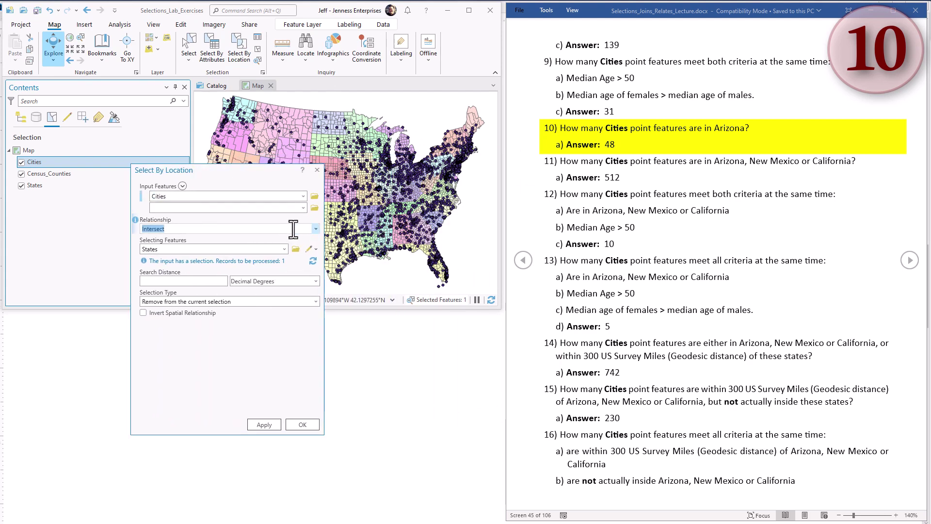
{"action": "left_click", "coordinate": [217, 249]}
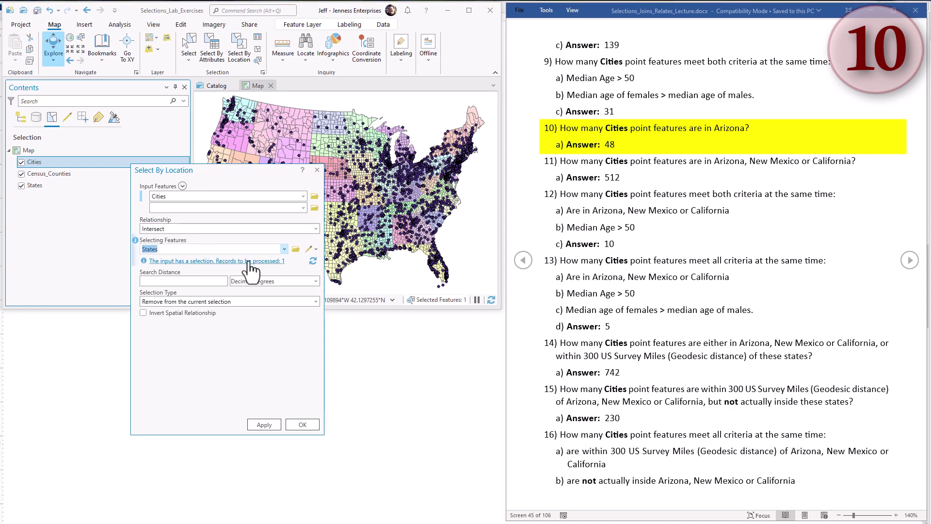
{"action": "left_click_drag", "start_coordinate": [249, 174], "coordinate": [144, 172]}
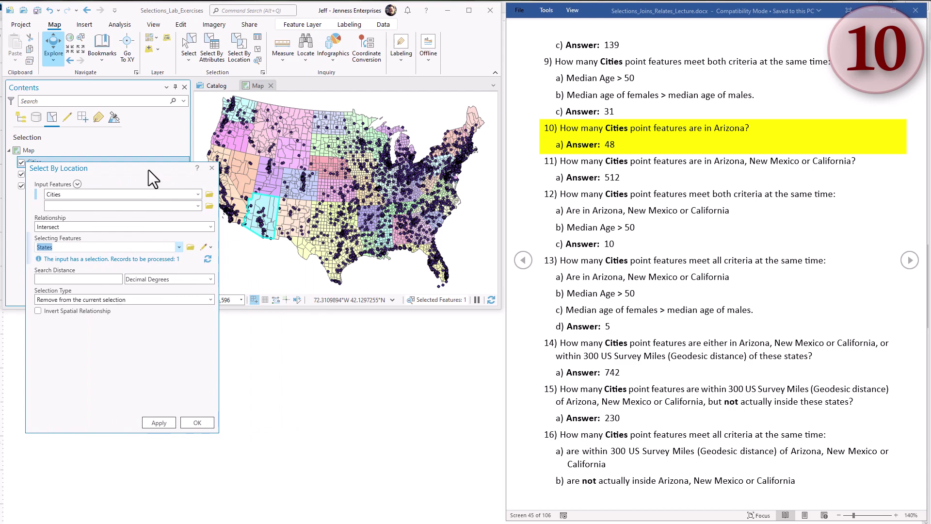
Leave the search distance empty, set the selection type to New selection and apply the location selection to Cities.
{"action": "left_click", "coordinate": [107, 279]}
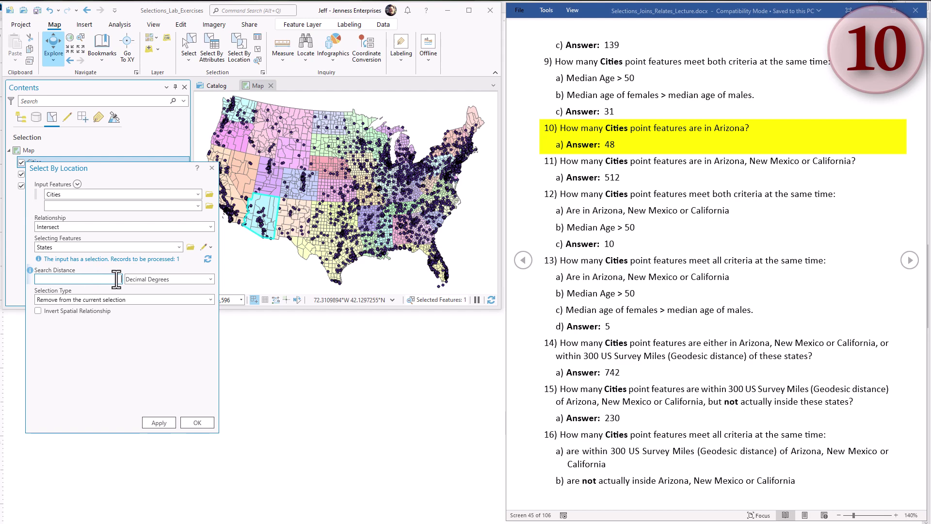
{"action": "left_click", "coordinate": [86, 298]}
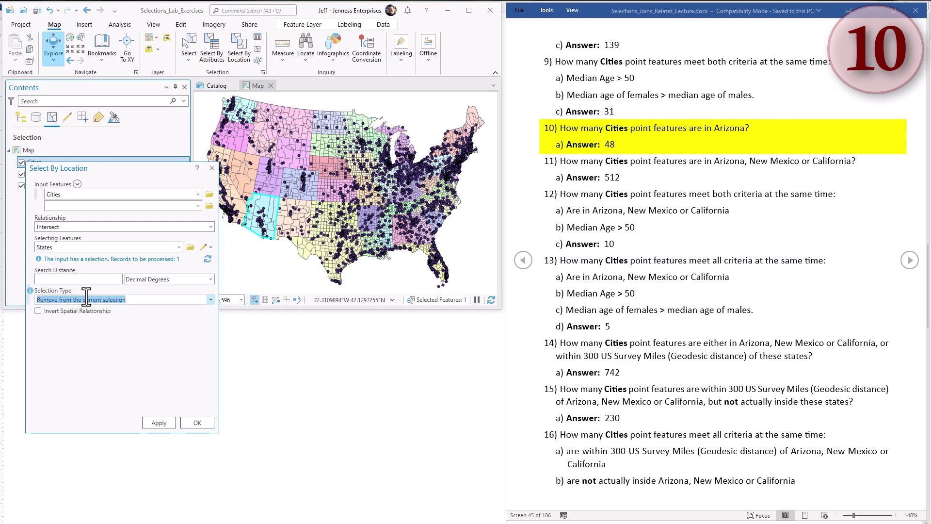
{"action": "left_click", "coordinate": [210, 299]}
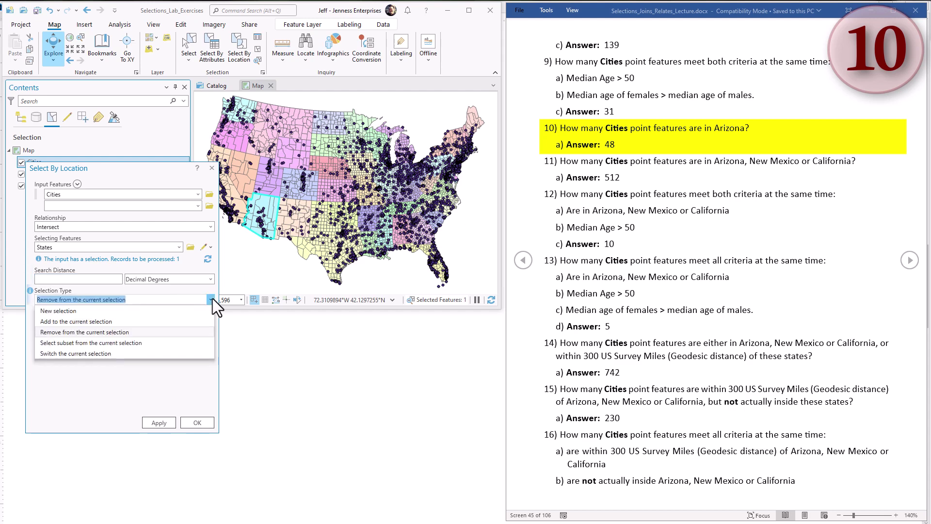
{"action": "left_click", "coordinate": [76, 311]}
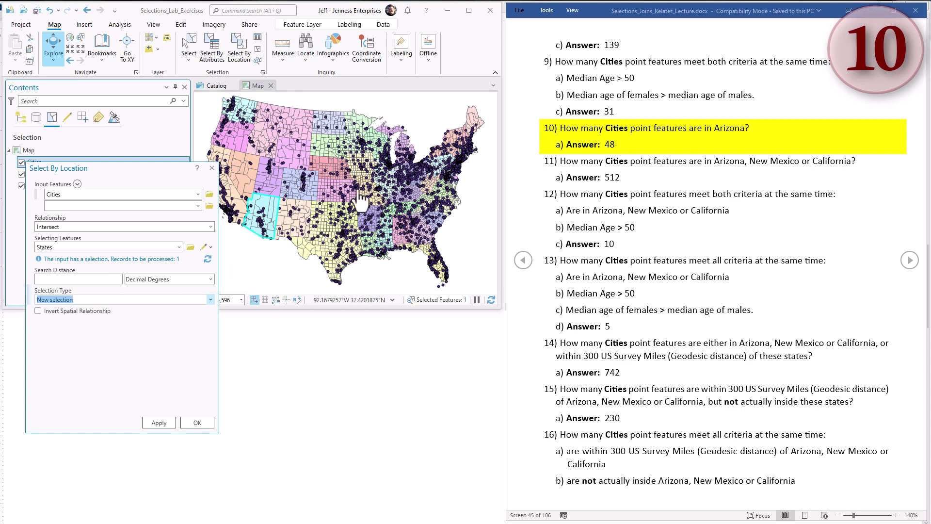
{"action": "left_click", "coordinate": [151, 422]}
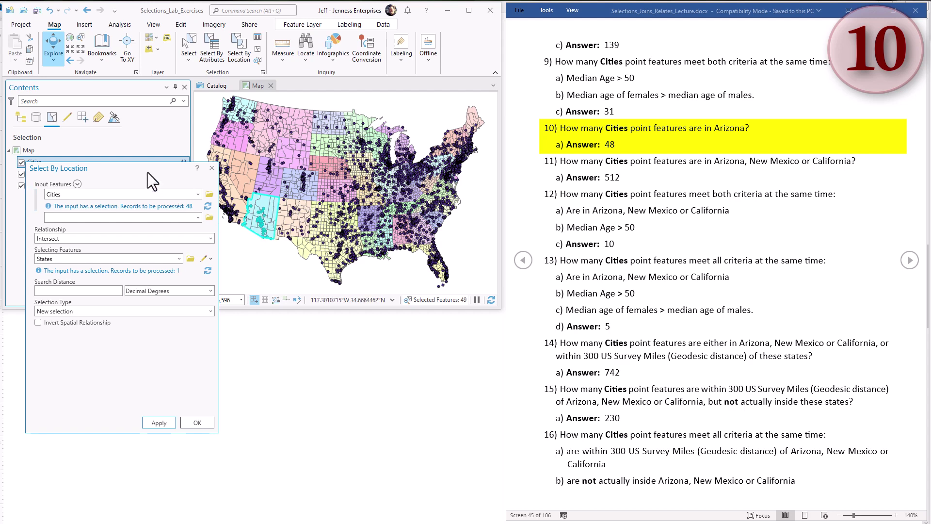
Compare the selected Cities count with the answer to question 10, and close the Select By Location dialog.
{"action": "left_click_drag", "start_coordinate": [147, 172], "coordinate": [229, 212]}
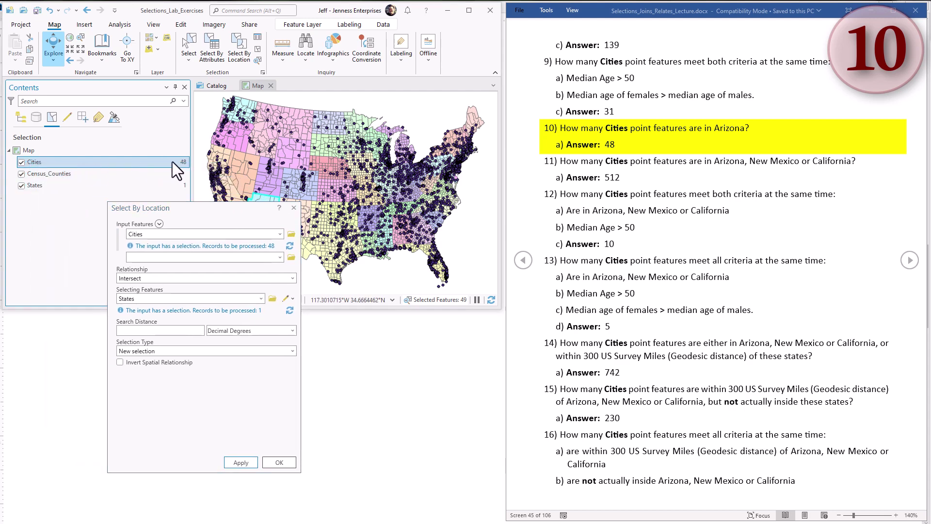
{"action": "left_click", "coordinate": [622, 146]}
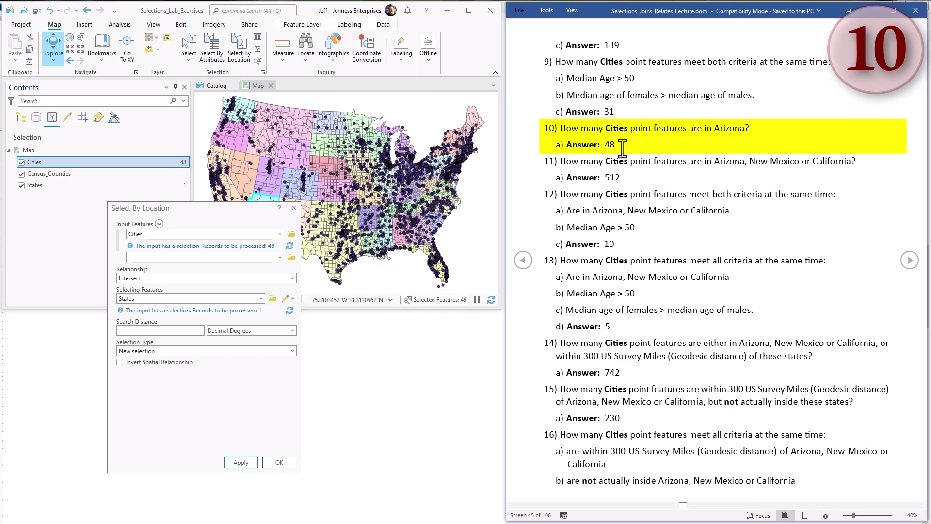
{"action": "left_click_drag", "start_coordinate": [622, 145], "coordinate": [558, 130]}
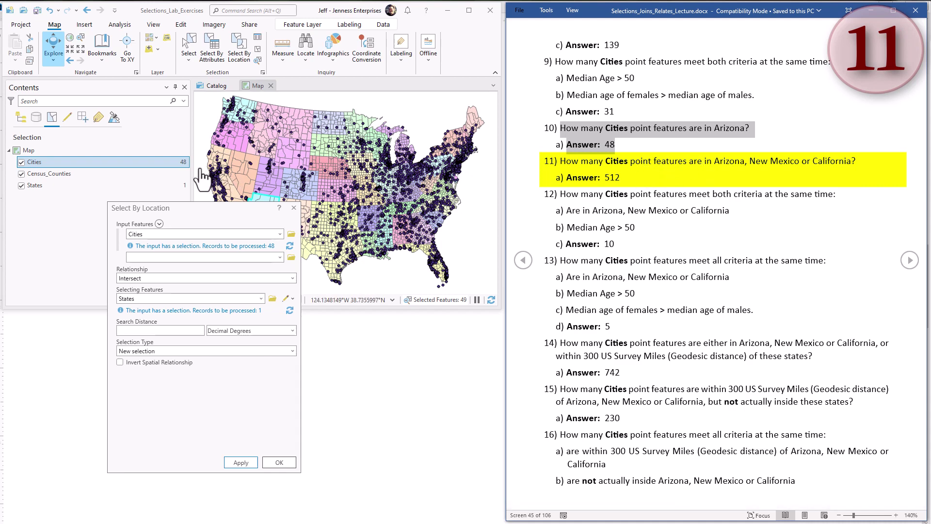
{"action": "left_click", "coordinate": [294, 208]}
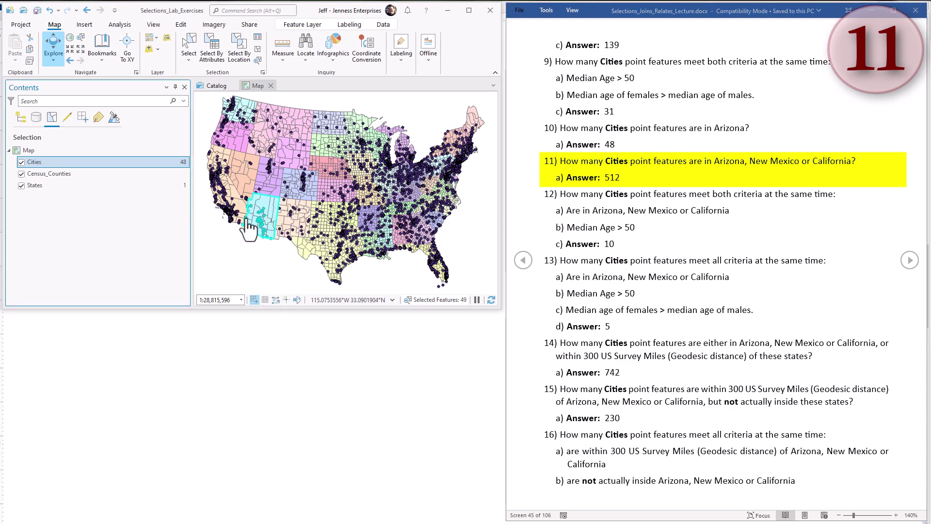
Open Select By Attributes for States, remove the old clauses and switch the expression to SQL.
{"action": "left_click", "coordinate": [212, 50]}
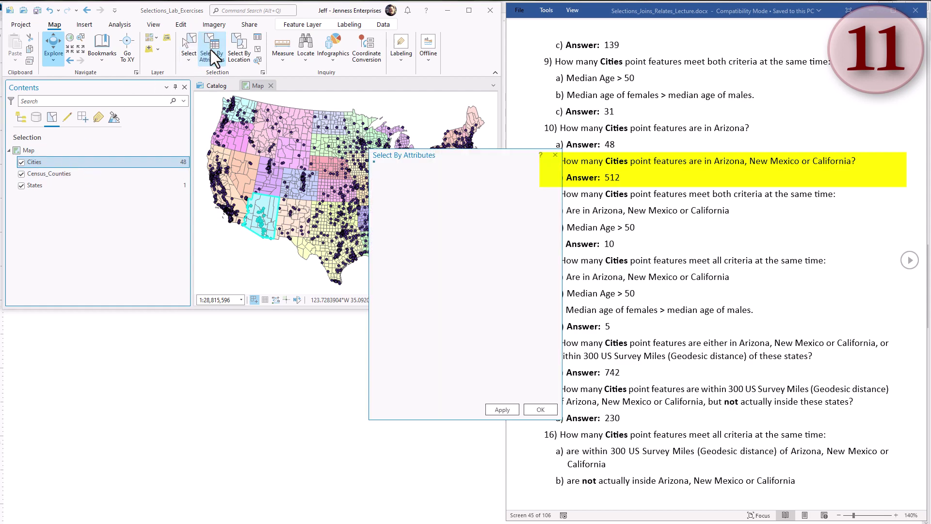
{"action": "left_click_drag", "start_coordinate": [419, 158], "coordinate": [277, 152]}
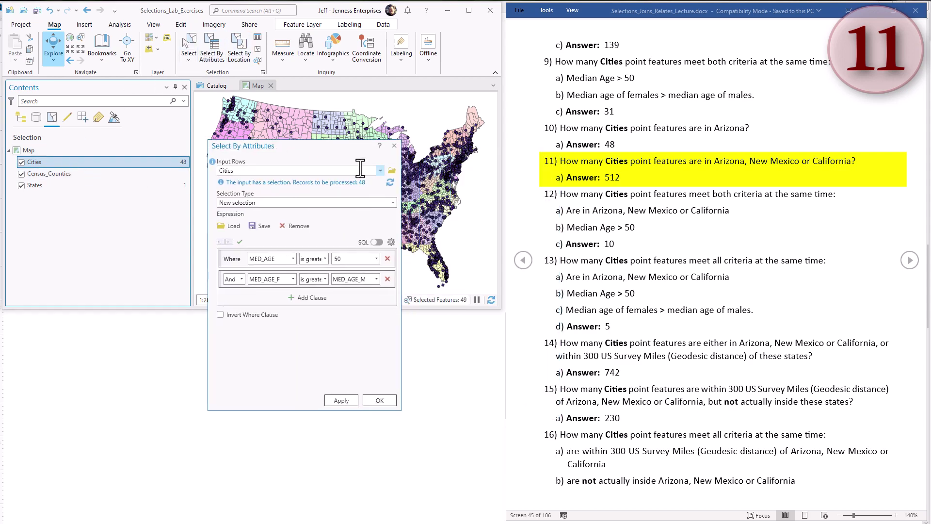
{"action": "left_click", "coordinate": [380, 171]}
{"action": "left_click", "coordinate": [252, 202]}
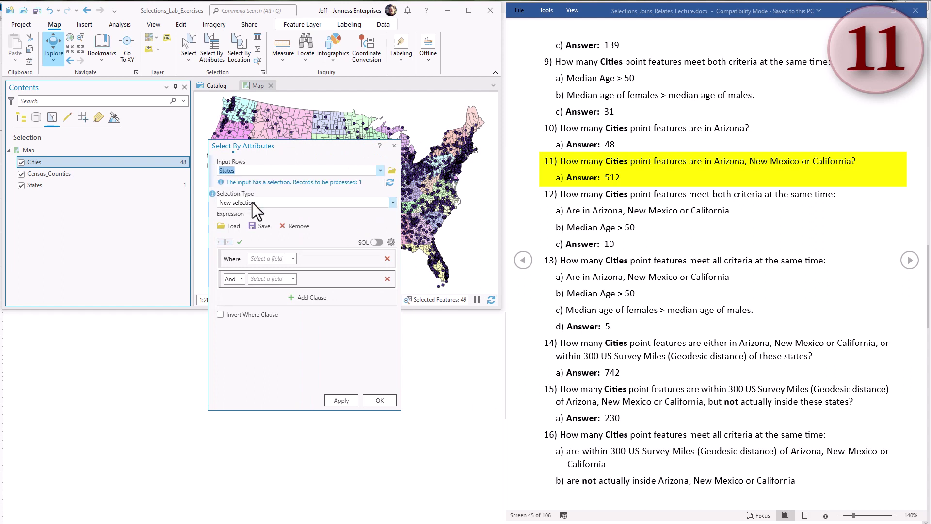
{"action": "left_click", "coordinate": [285, 228]}
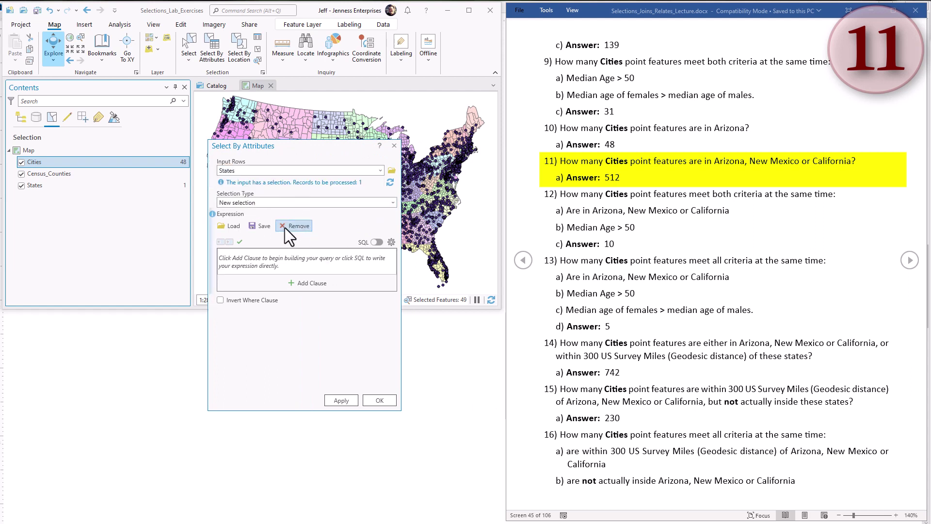
{"action": "left_click", "coordinate": [378, 241]}
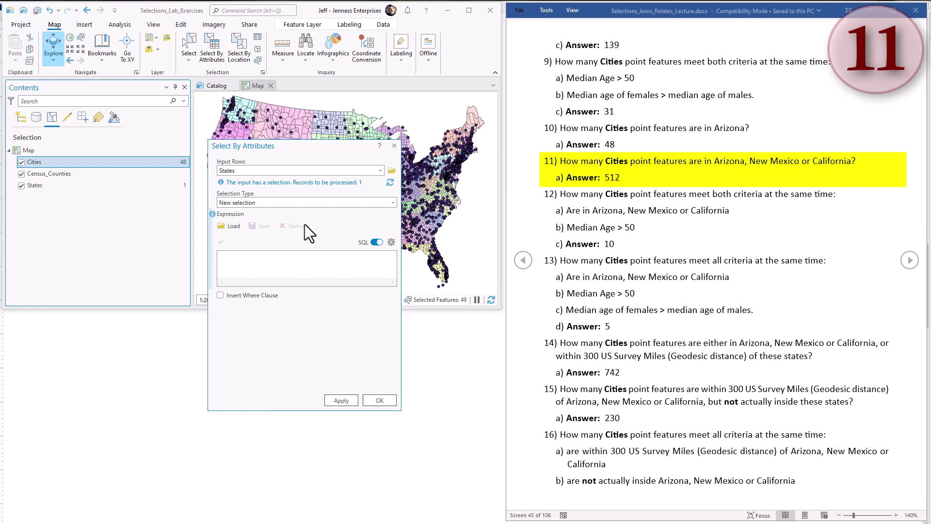
Begin the States SQL expression with STATE_NAME = 'Arizona' OR.
{"action": "type", "text": "stat"}
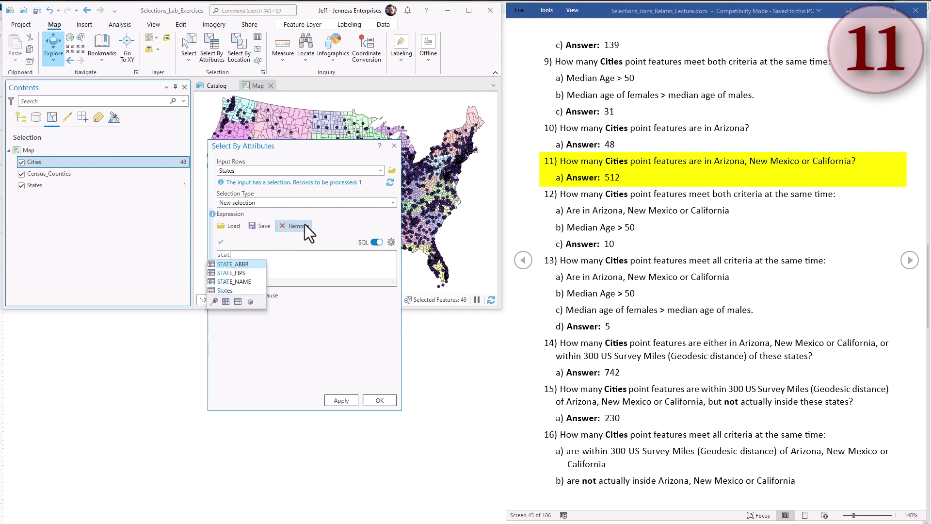
{"action": "key", "text": "Down"}
{"action": "key", "text": "Down"}
{"action": "key", "text": "Return"}
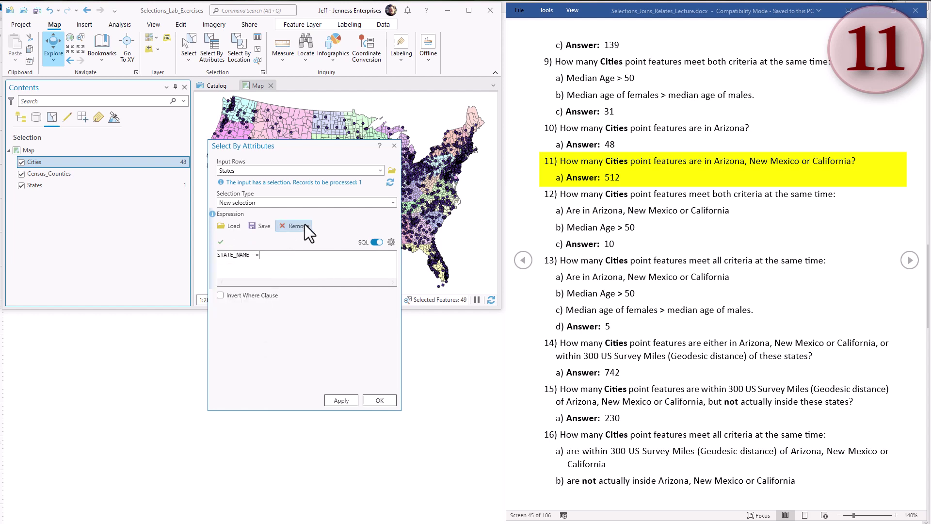
{"action": "type", "text": "= 'Ariza"}
{"action": "type", "text": "ona' OR "}
Complete the SQL expression with STATE_NAME = 'New Mexico' OR STATE_NAME = 'California'.
{"action": "type", "text": "State"}
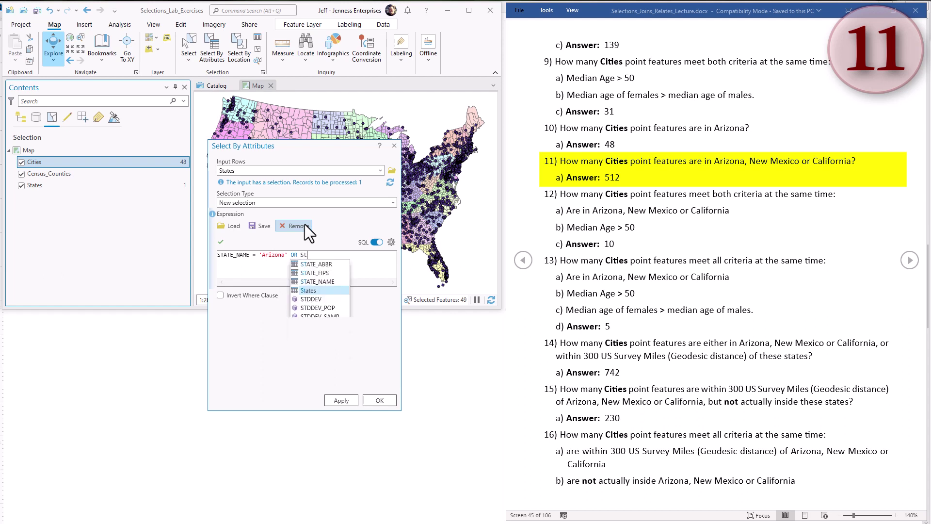
{"action": "key", "text": "Up"}
{"action": "key", "text": "Return"}
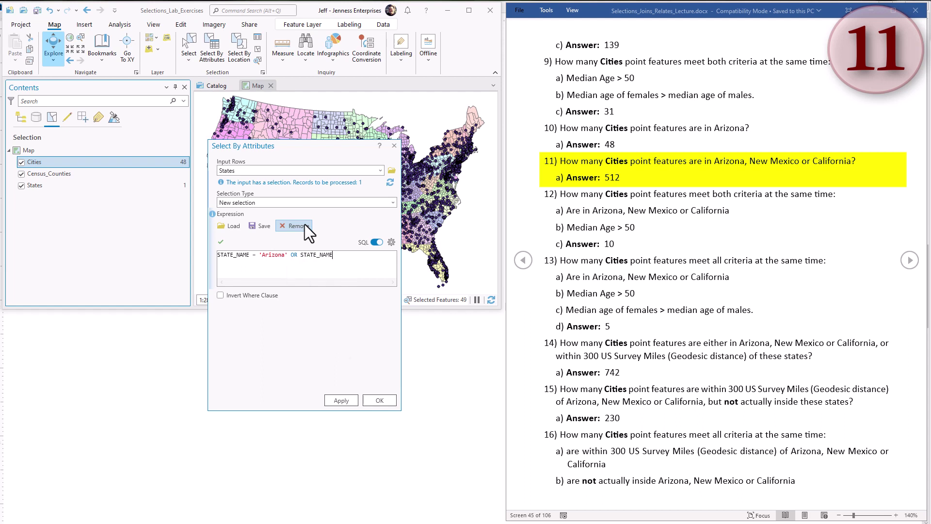
{"action": "type", "text": "= 'New Mexico' OR state_"}
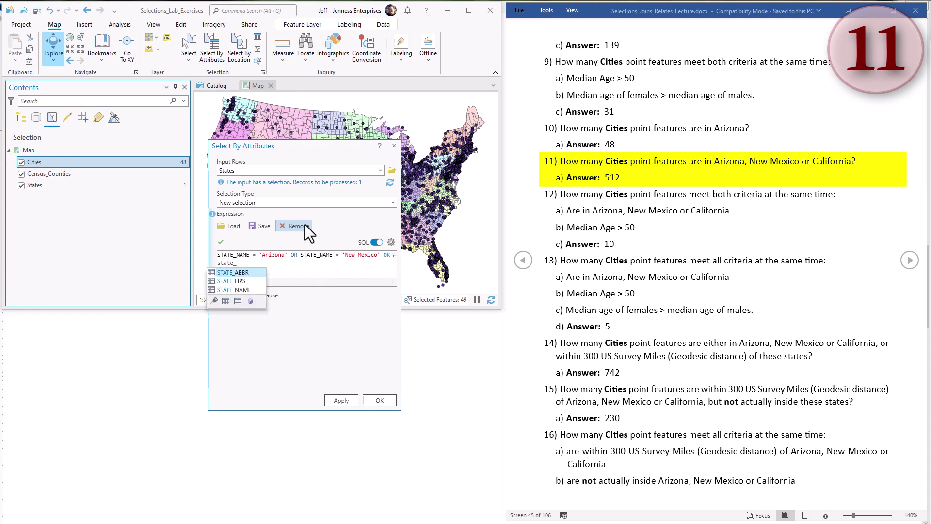
{"action": "type", "text": "n"}
{"action": "key", "text": "Return"}
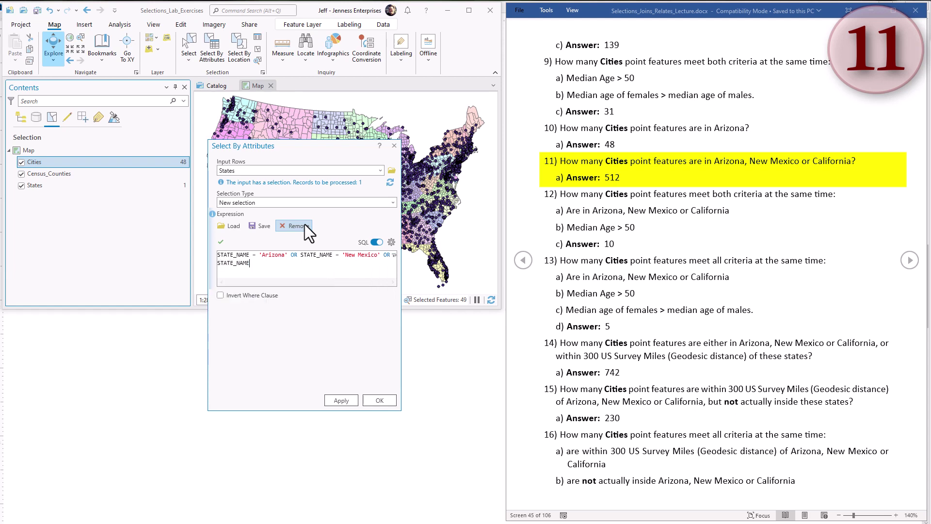
{"action": "type", "text": "= 'California'"}
Show the three-state SQL expression as clauses, apply it to States and close the dialog.
{"action": "left_click_drag", "start_coordinate": [300, 143], "coordinate": [463, 130]}
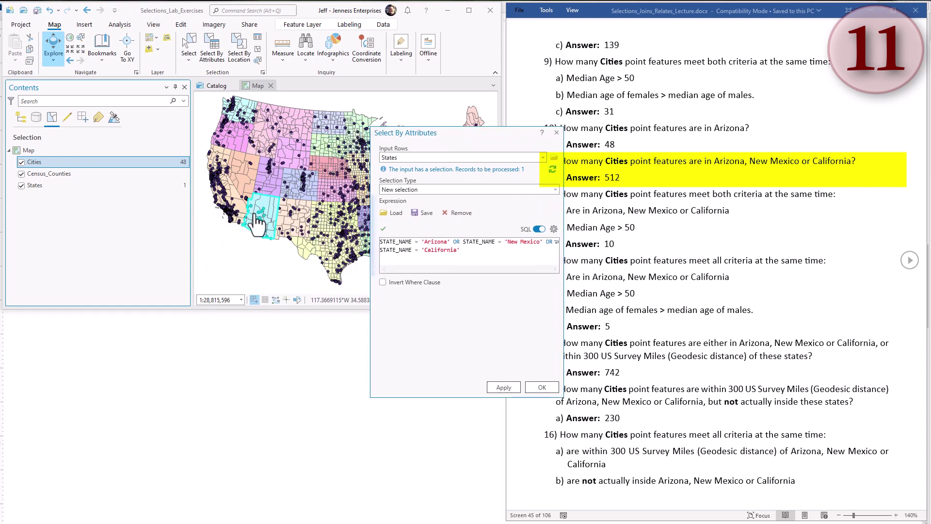
{"action": "left_click", "coordinate": [538, 229]}
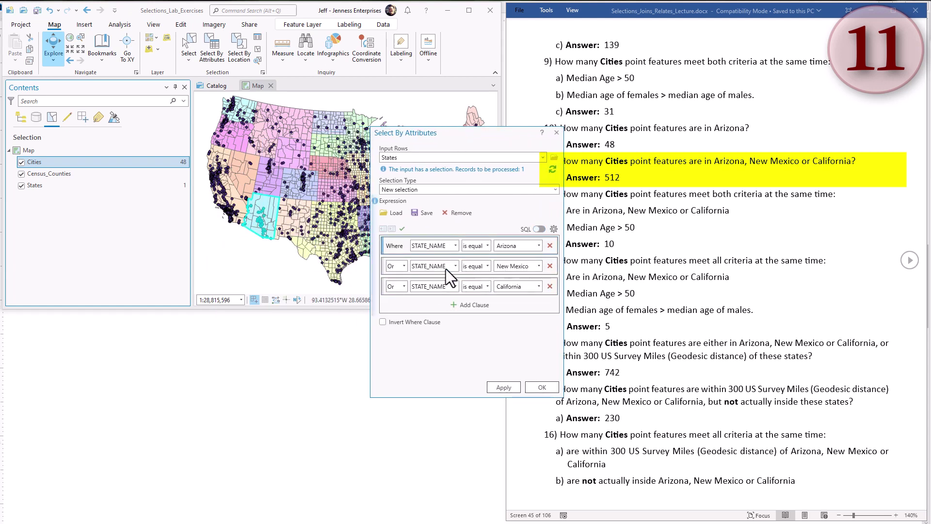
{"action": "left_click", "coordinate": [508, 386]}
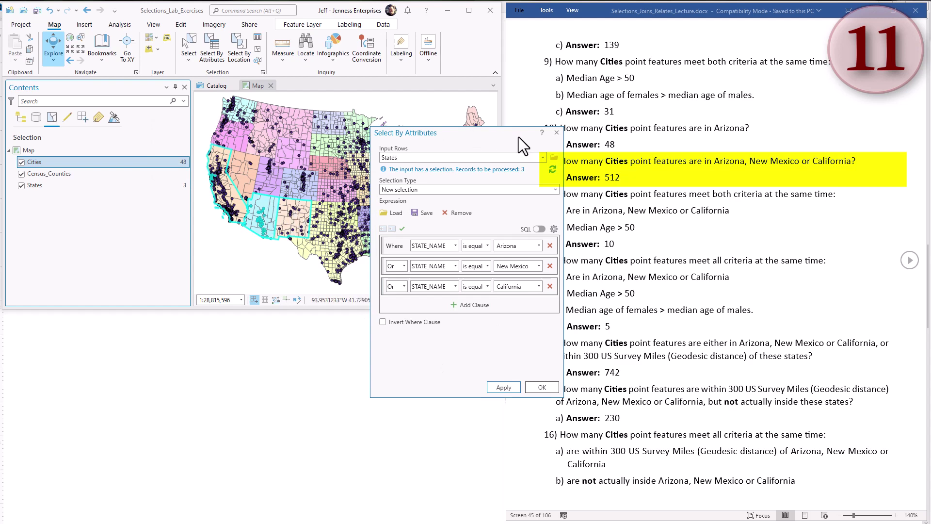
{"action": "left_click", "coordinate": [556, 132]}
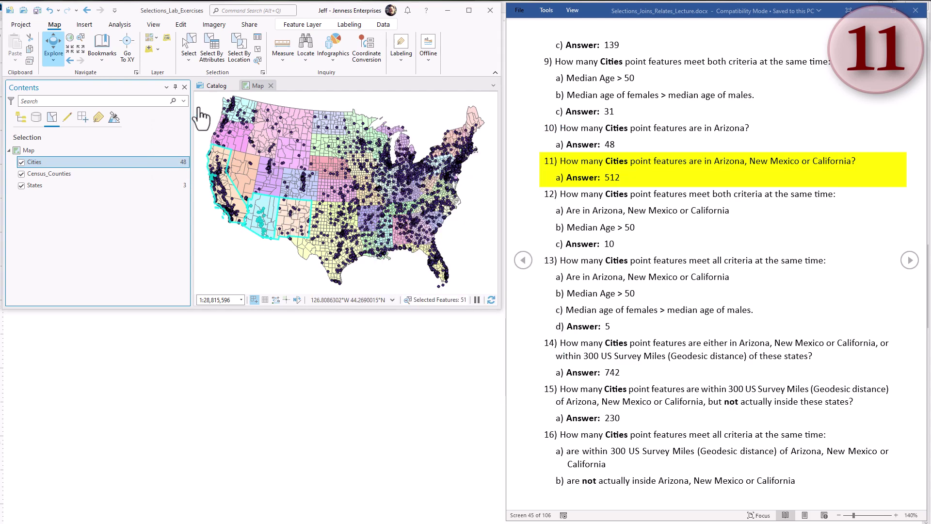
Use Select By Location to make a new selection of Cities that intersect the selected States.
{"action": "left_click", "coordinate": [244, 42]}
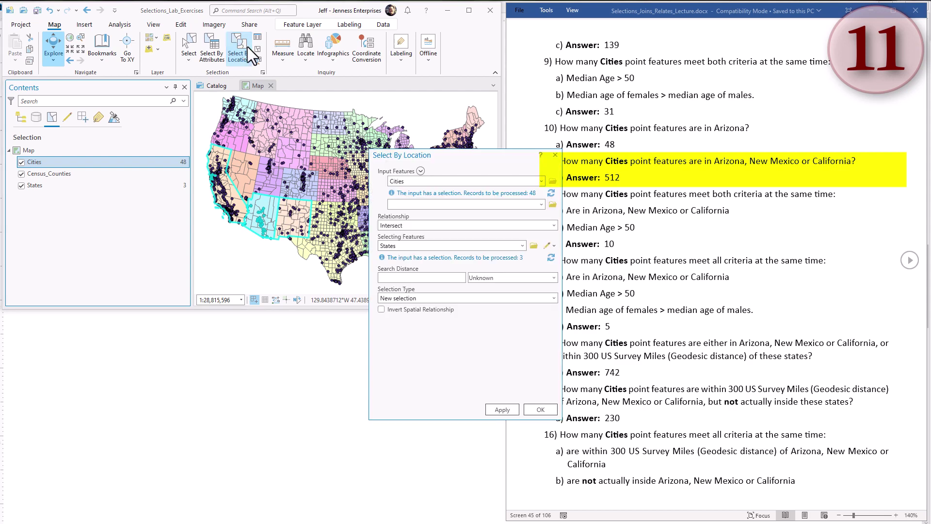
{"action": "left_click", "coordinate": [444, 181]}
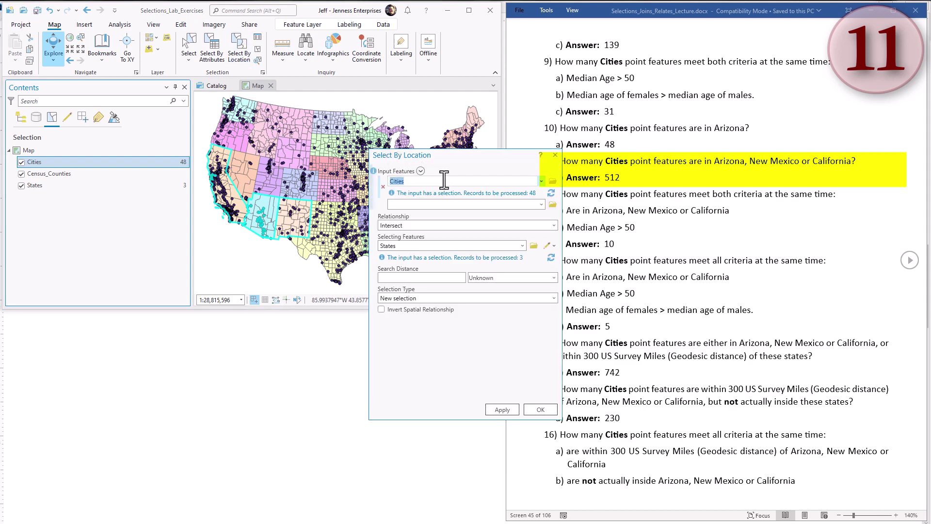
{"action": "left_click", "coordinate": [431, 225]}
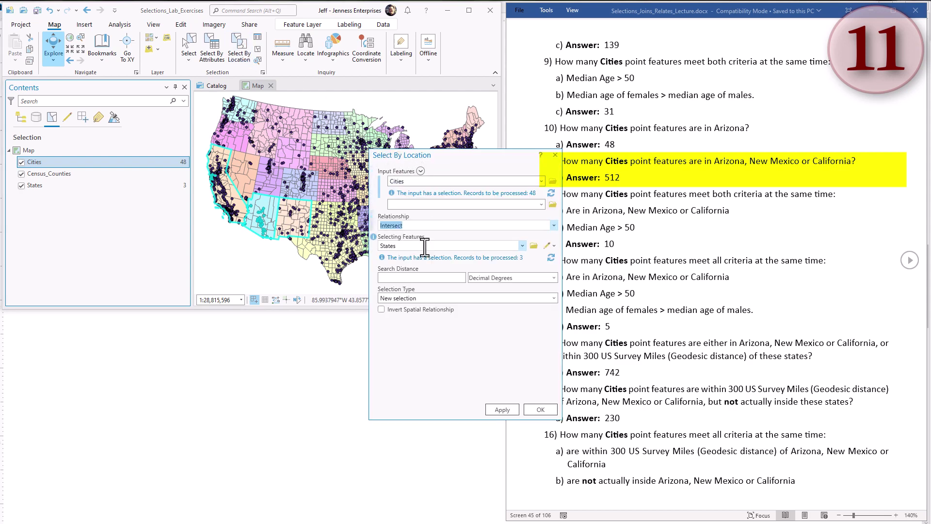
{"action": "left_click", "coordinate": [424, 246]}
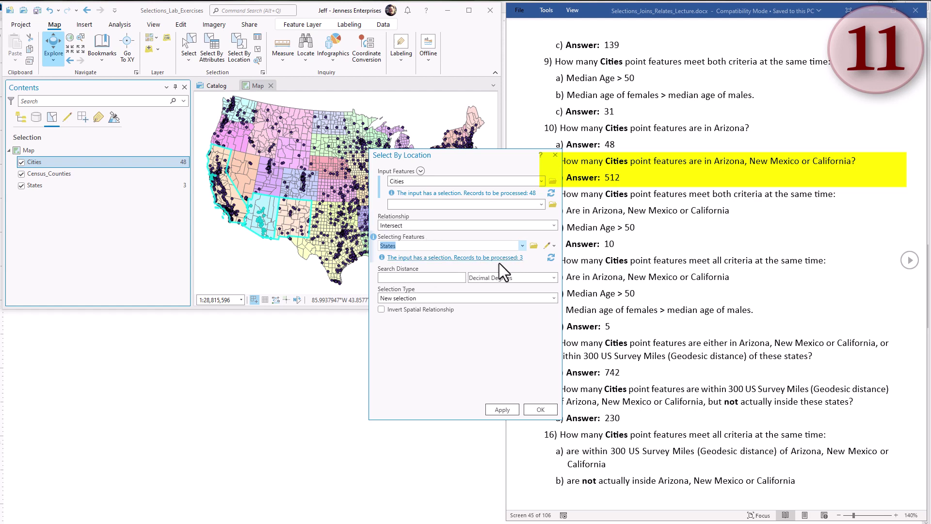
{"action": "left_click", "coordinate": [461, 278]}
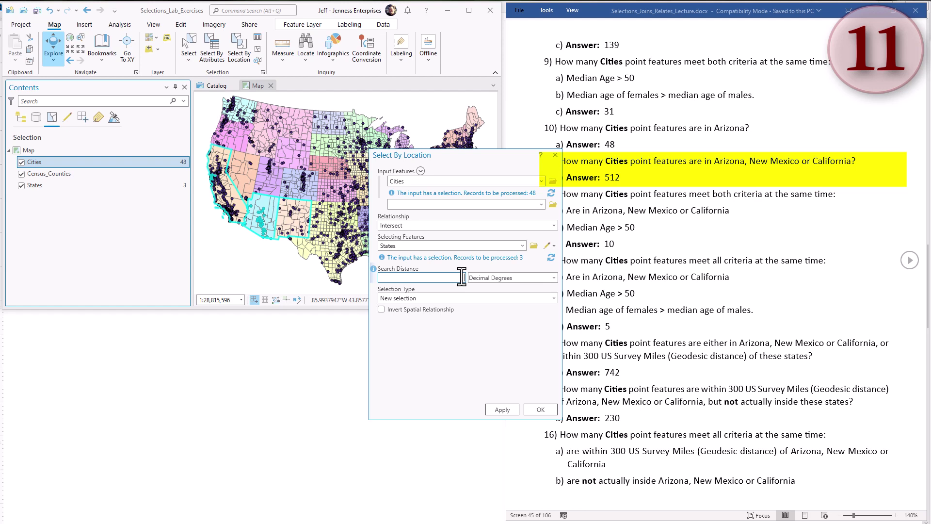
{"action": "left_click", "coordinate": [430, 299]}
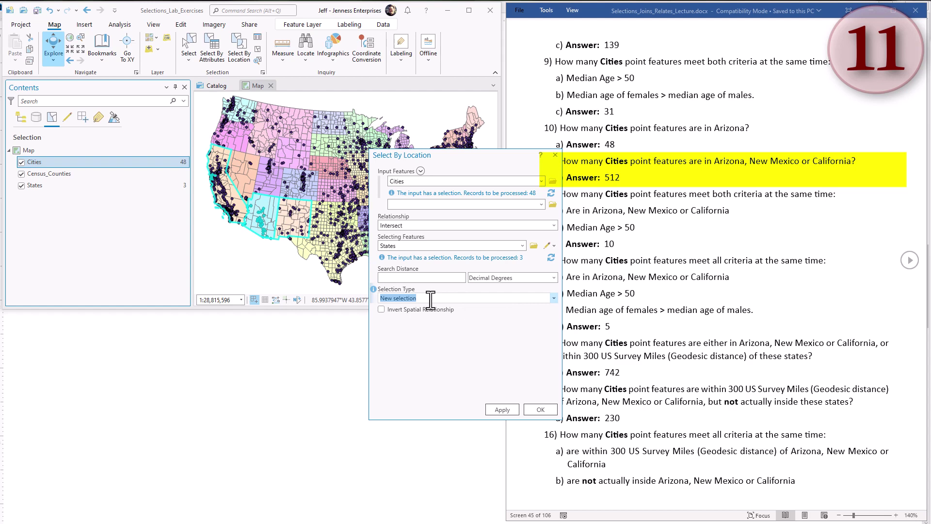
{"action": "left_click", "coordinate": [495, 408]}
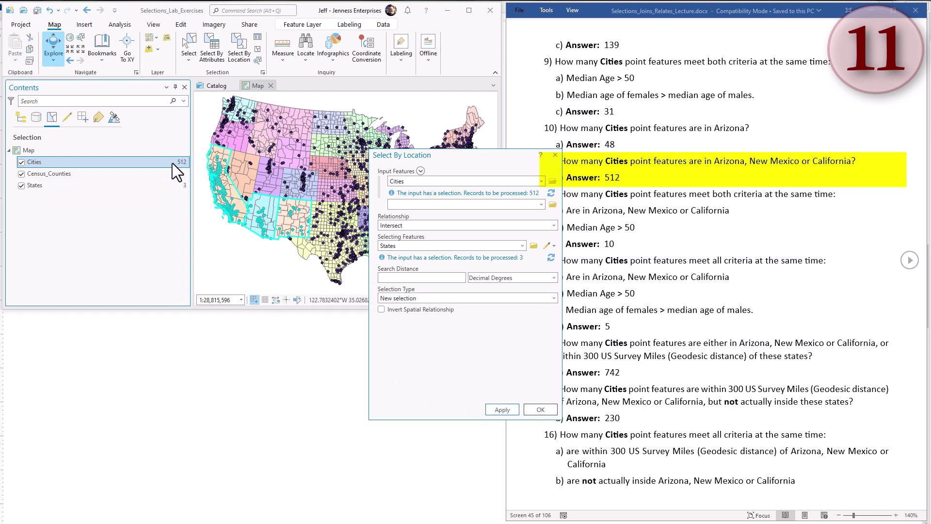
{"action": "left_click_drag", "start_coordinate": [479, 158], "coordinate": [282, 164]}
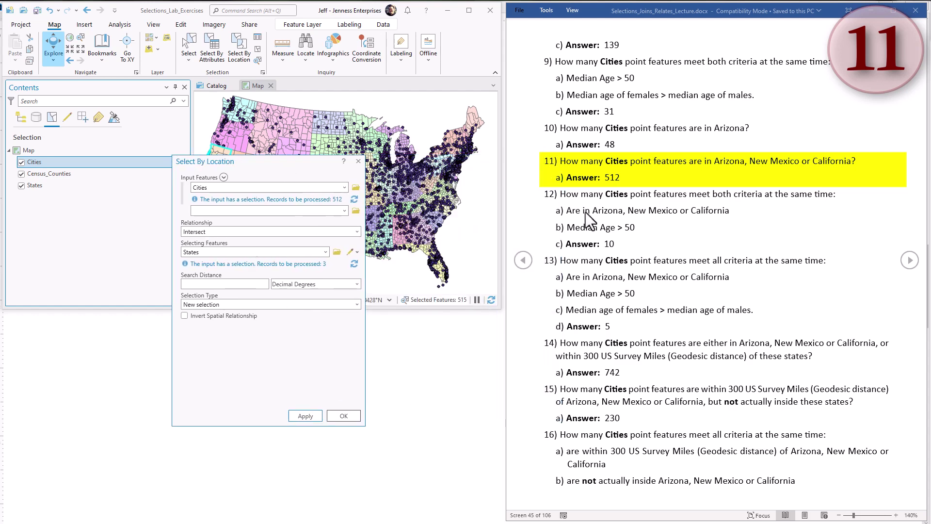
Check the answer to question 11 and read question 12's state and Median Age criteria in the exercise document.
{"action": "left_click", "coordinate": [636, 177]}
{"action": "triple_click", "coordinate": [633, 179]}
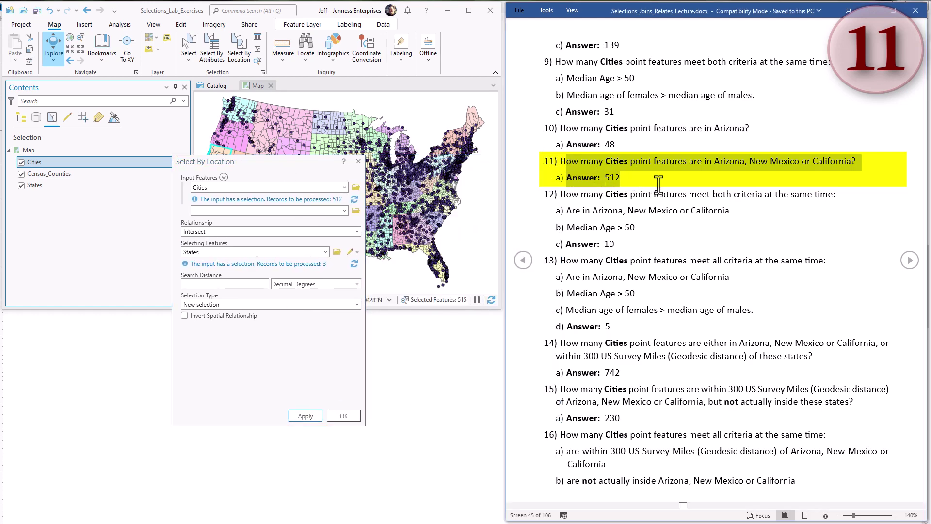
{"action": "left_click", "coordinate": [509, 200]}
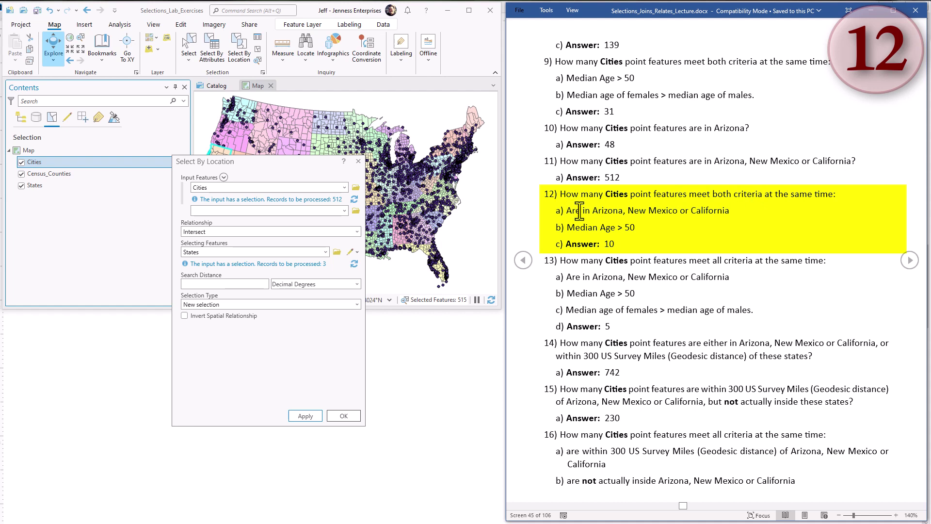
{"action": "left_click_drag", "start_coordinate": [575, 210], "coordinate": [732, 217]}
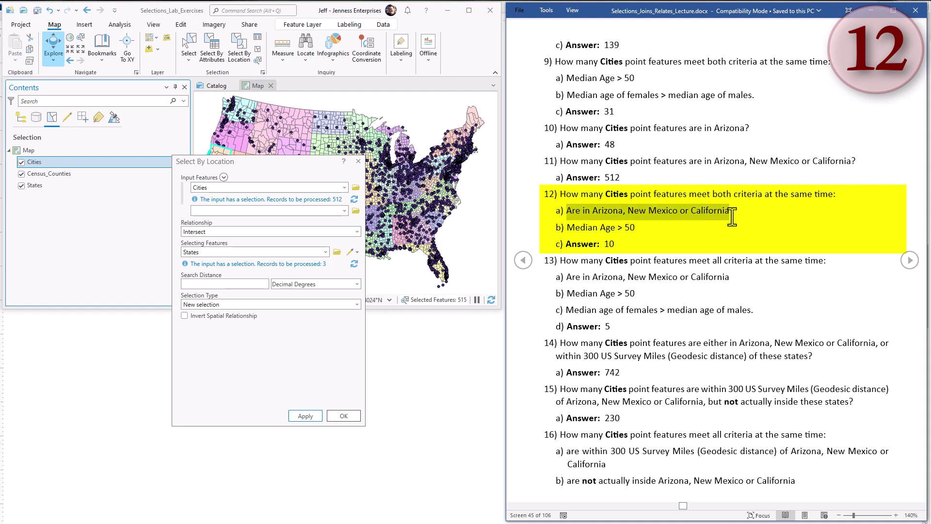
{"action": "left_click_drag", "start_coordinate": [567, 228], "coordinate": [634, 230]}
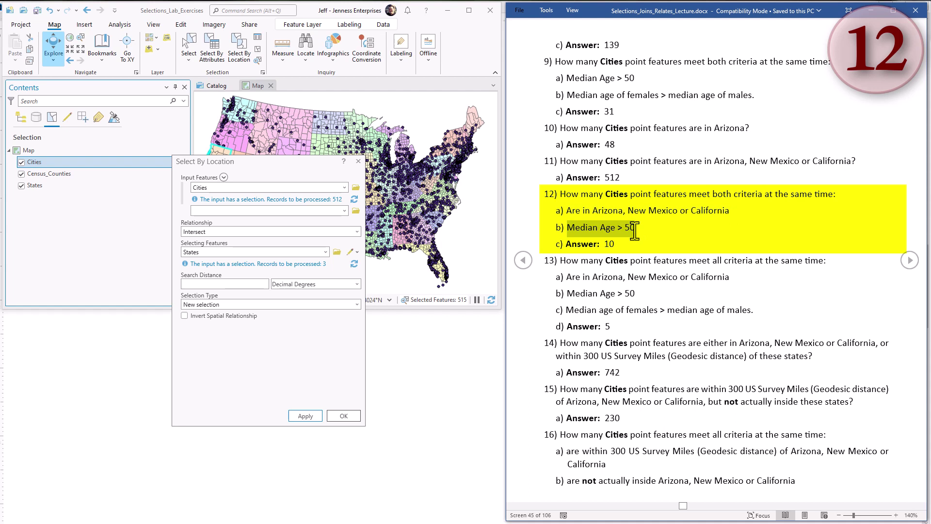
{"action": "left_click_drag", "start_coordinate": [634, 181], "coordinate": [561, 165]}
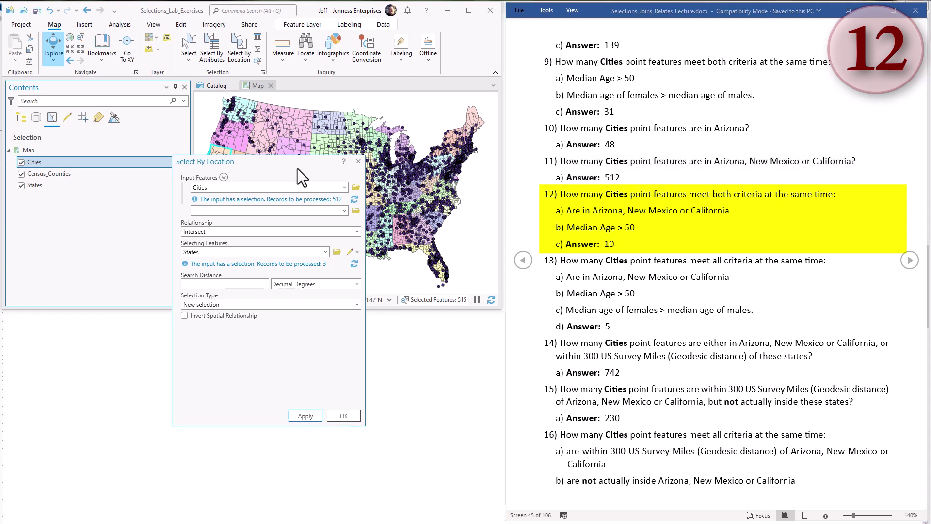
{"action": "left_click_drag", "start_coordinate": [297, 168], "coordinate": [241, 204]}
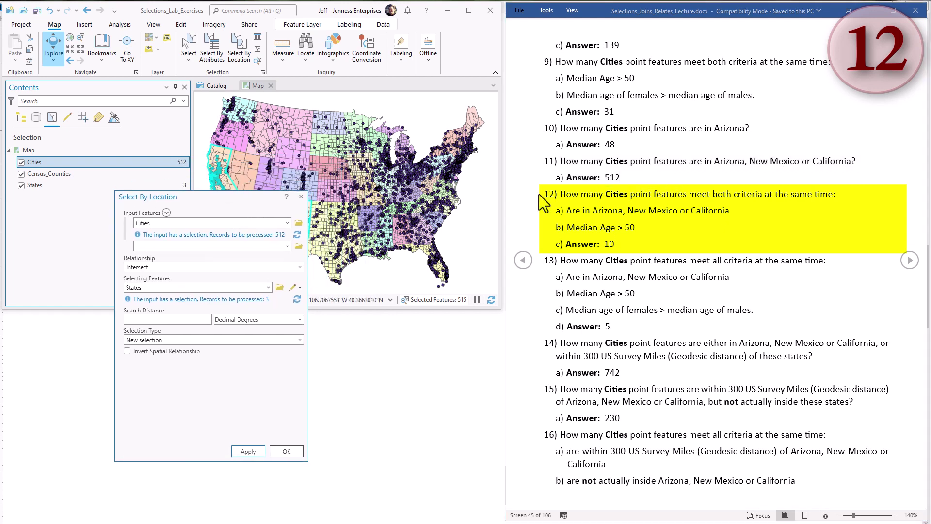
{"action": "left_click", "coordinate": [663, 202]}
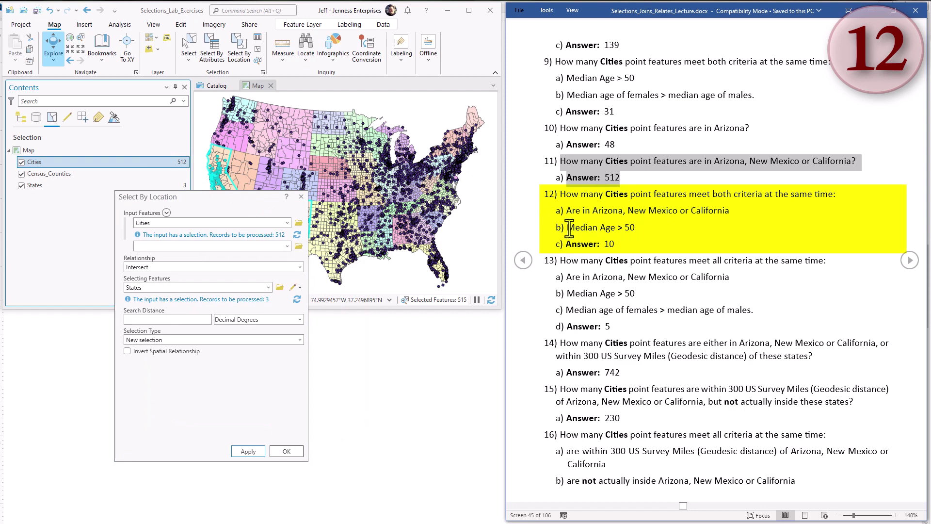
{"action": "left_click_drag", "start_coordinate": [569, 228], "coordinate": [644, 227]}
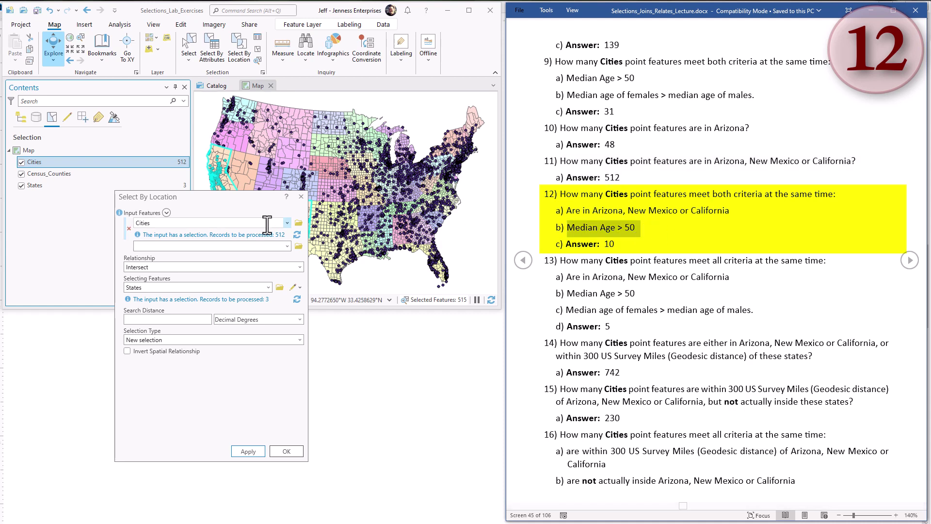
Replace Select By Location with Select By Attributes for Cities, choose Select subset from the current selection and remove the old clauses.
{"action": "left_click", "coordinate": [301, 196]}
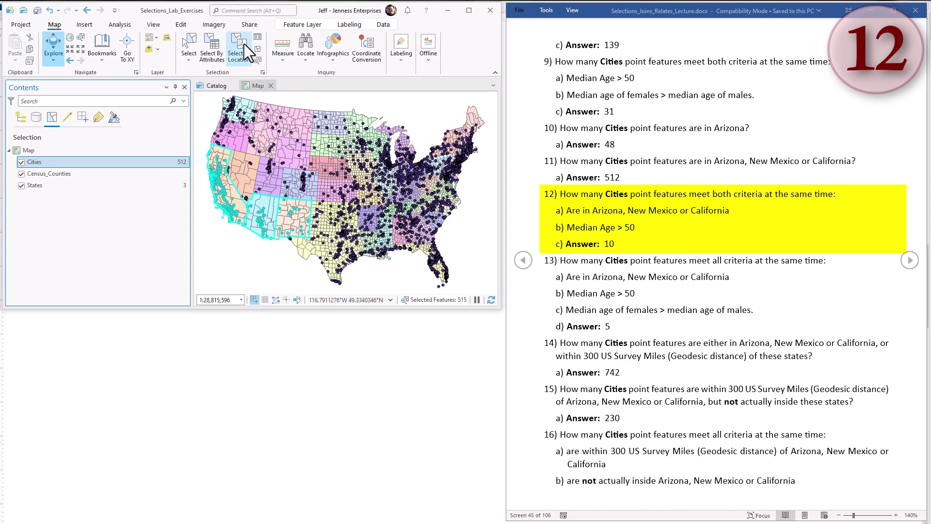
{"action": "left_click", "coordinate": [220, 44]}
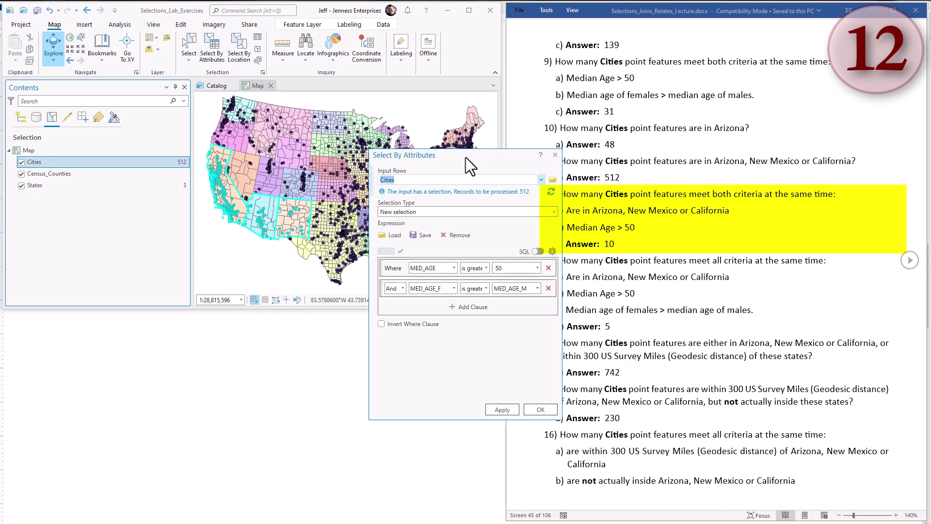
{"action": "left_click_drag", "start_coordinate": [466, 157], "coordinate": [248, 138]}
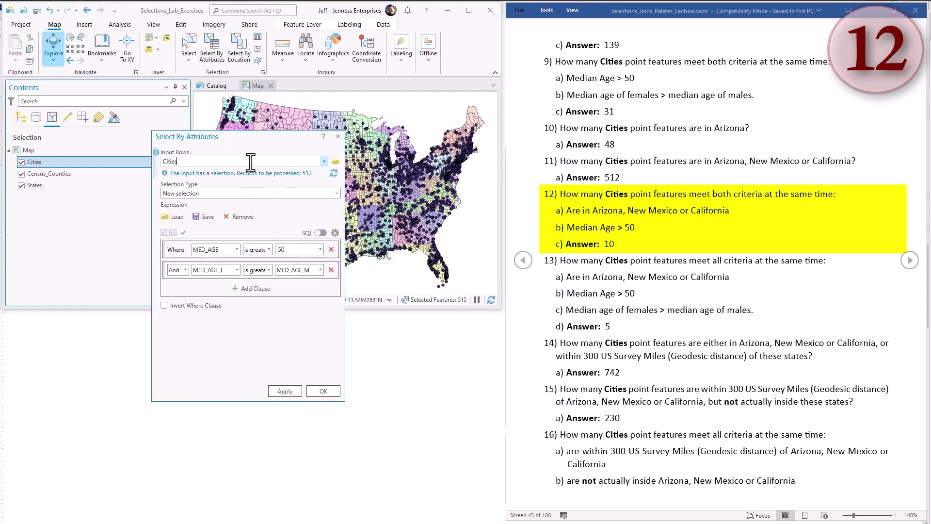
{"action": "left_click", "coordinate": [221, 193]}
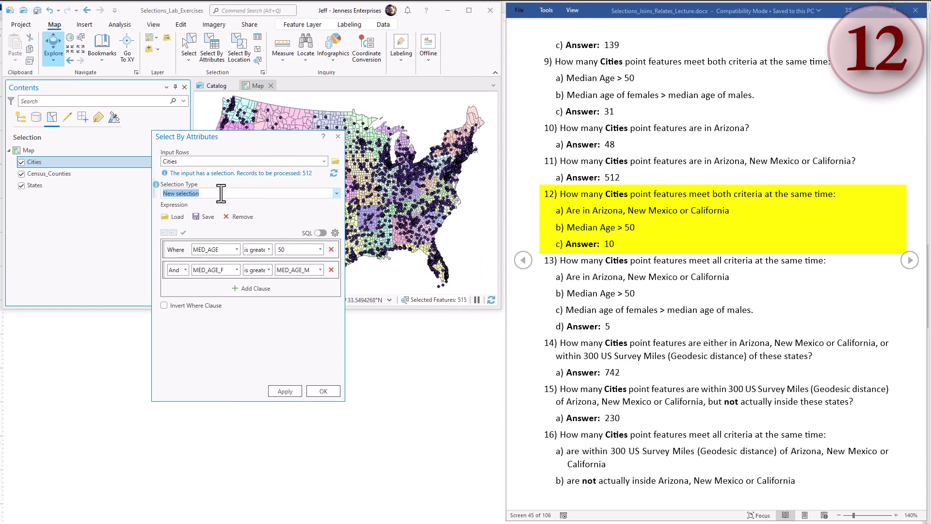
{"action": "left_click_drag", "start_coordinate": [252, 150], "coordinate": [237, 192]}
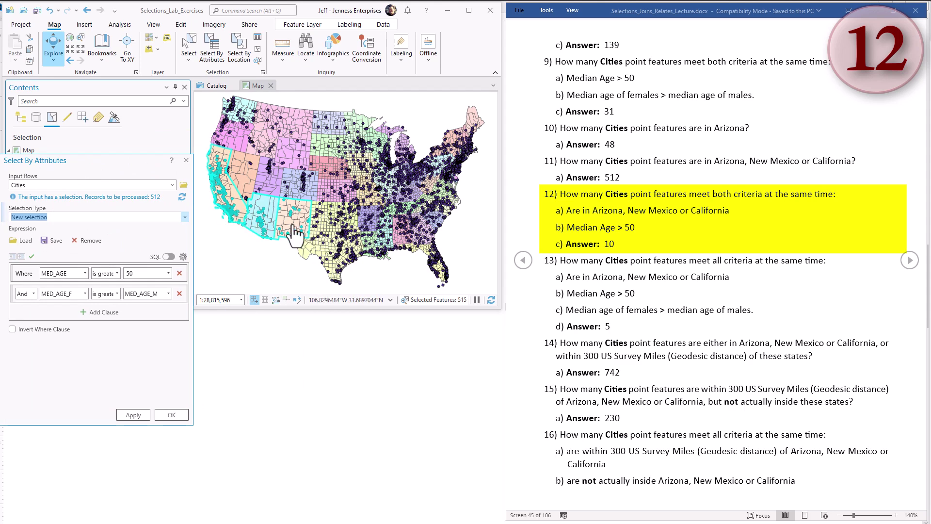
{"action": "left_click", "coordinate": [185, 217]}
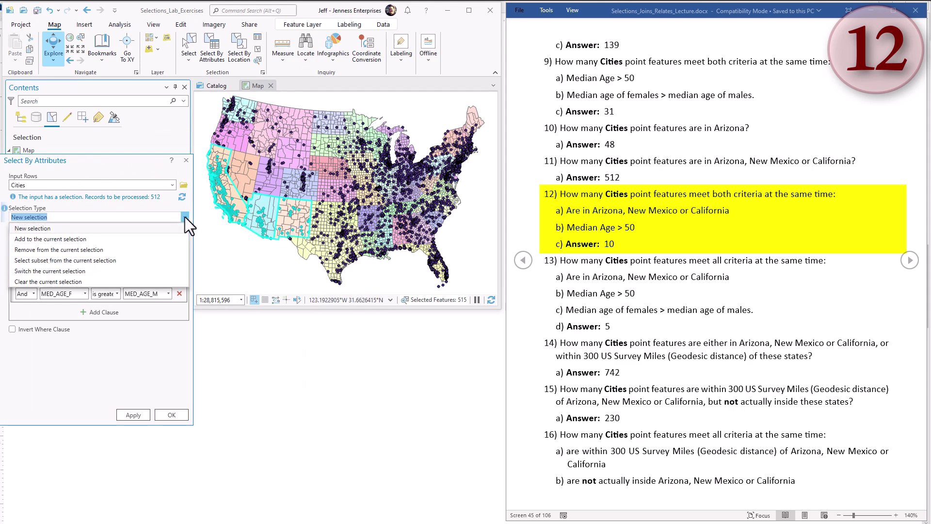
{"action": "left_click", "coordinate": [57, 261]}
{"action": "left_click", "coordinate": [86, 240]}
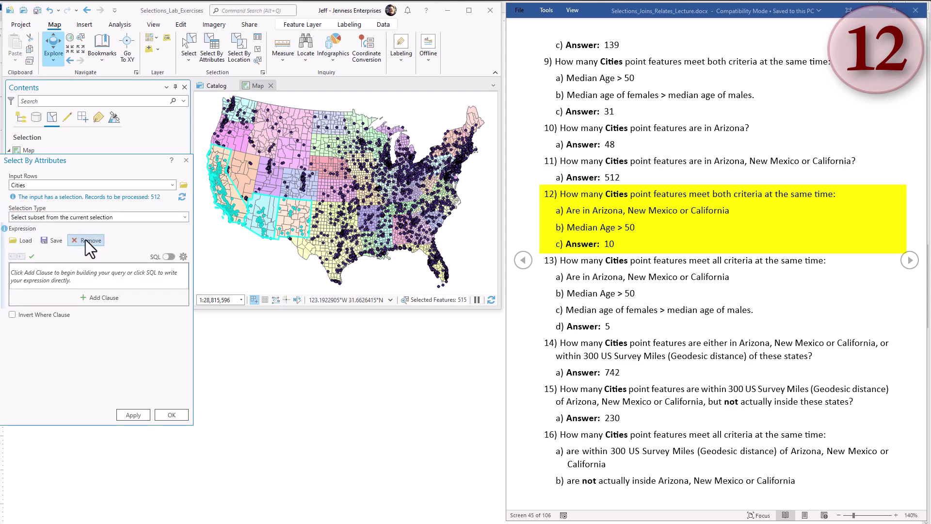
Add the clause MED_AGE is greater than 50 and apply it to the current Cities selection.
{"action": "left_click", "coordinate": [103, 295]}
{"action": "left_click", "coordinate": [83, 274]}
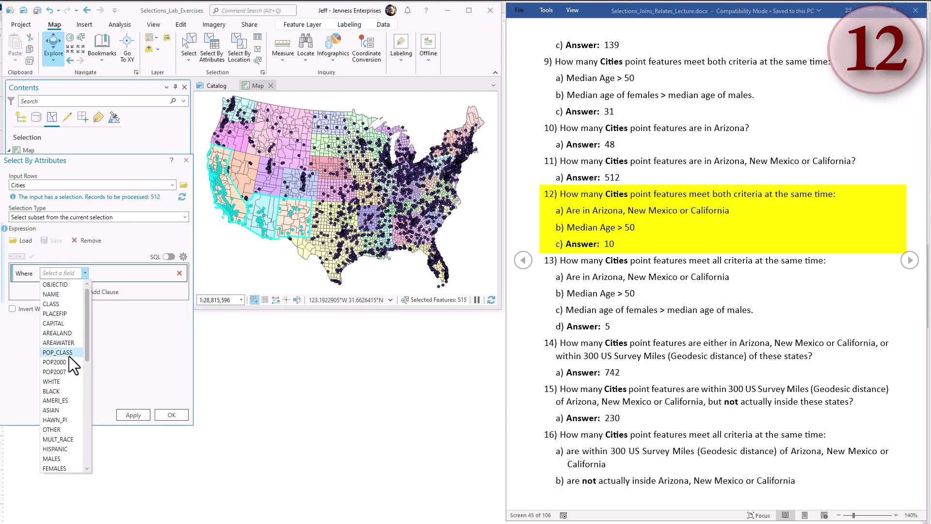
{"action": "scroll", "coordinate": [65, 383], "scroll_direction": "down", "scroll_amount": 5}
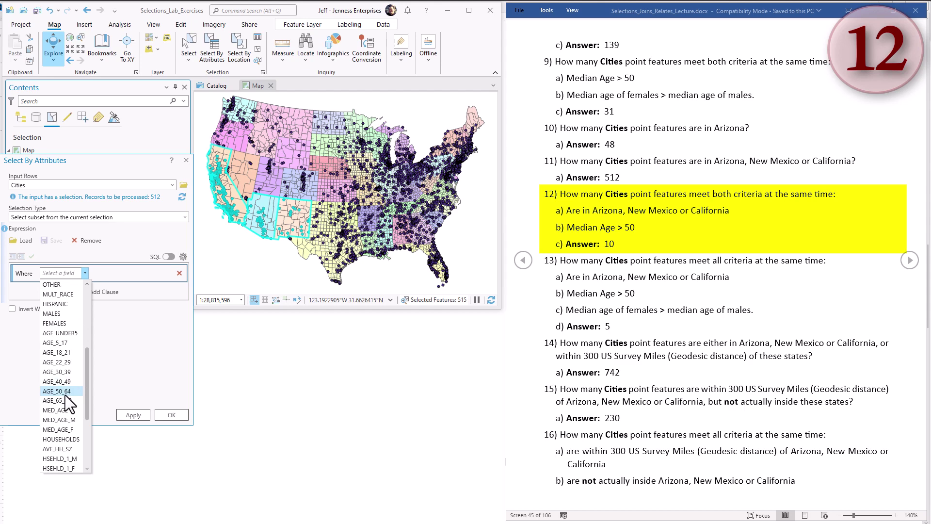
{"action": "left_click", "coordinate": [65, 410]}
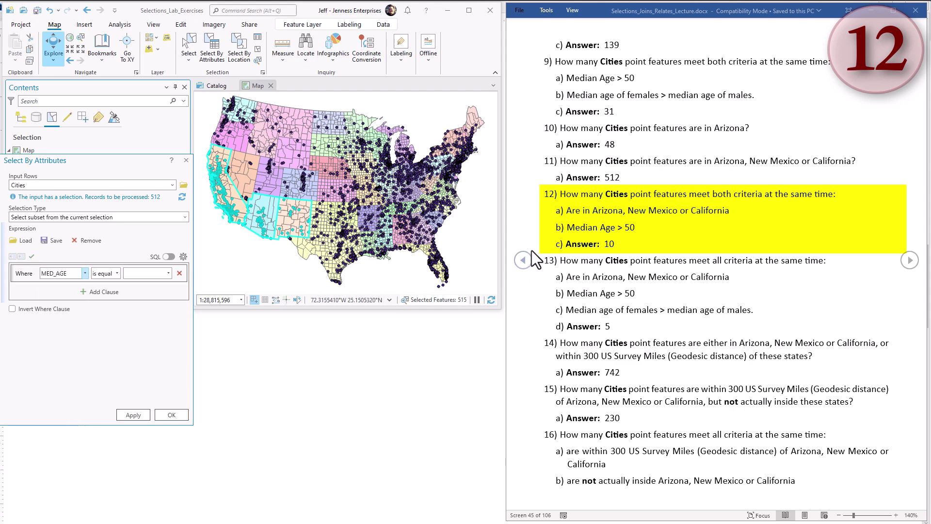
{"action": "left_click", "coordinate": [117, 274]}
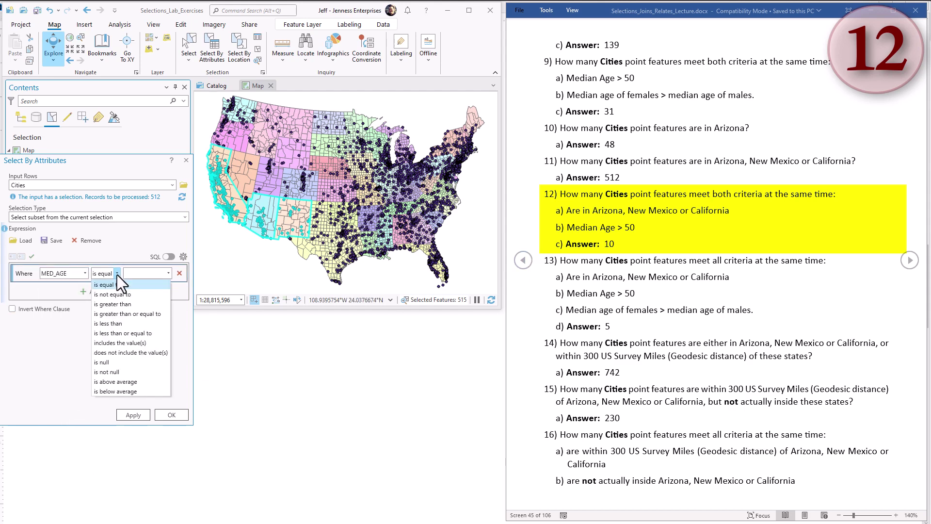
{"action": "left_click", "coordinate": [118, 304]}
{"action": "left_click", "coordinate": [147, 272]}
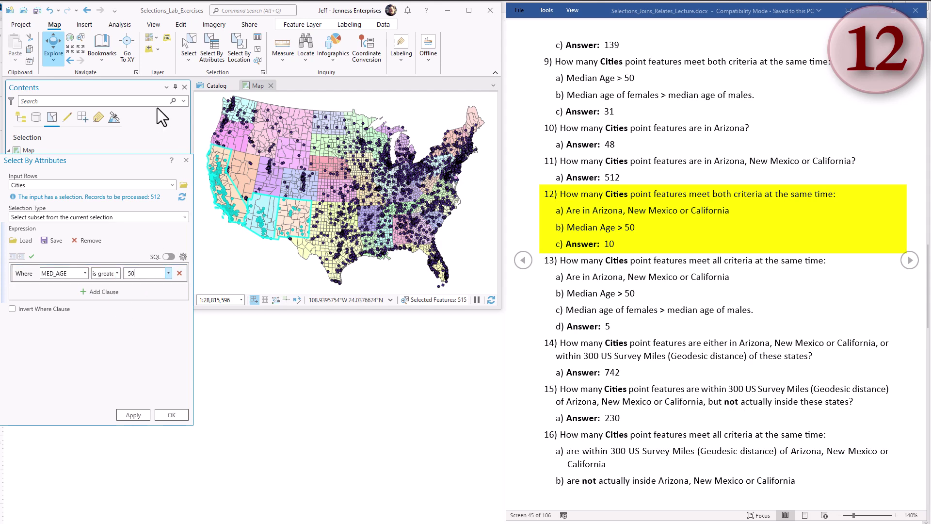
{"action": "left_click_drag", "start_coordinate": [136, 162], "coordinate": [238, 183]}
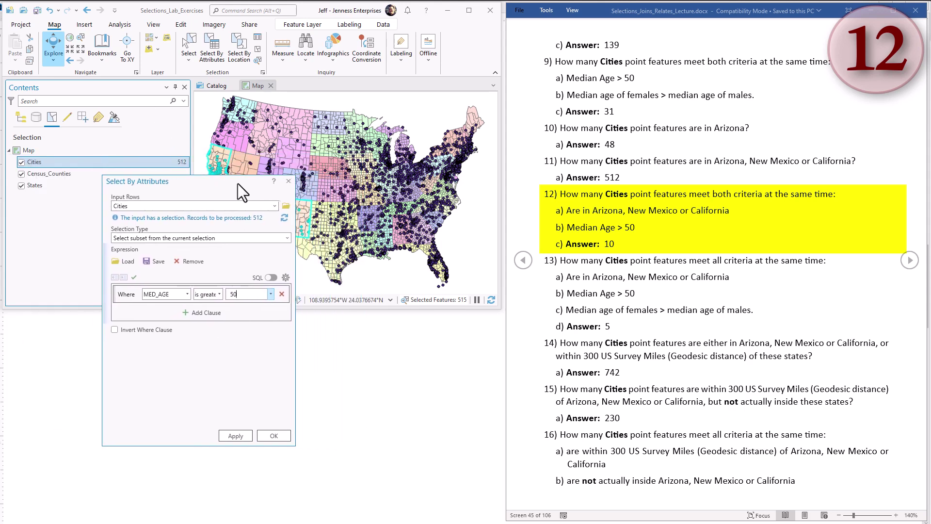
{"action": "left_click", "coordinate": [237, 435]}
{"action": "left_click_drag", "start_coordinate": [175, 195], "coordinate": [149, 253]}
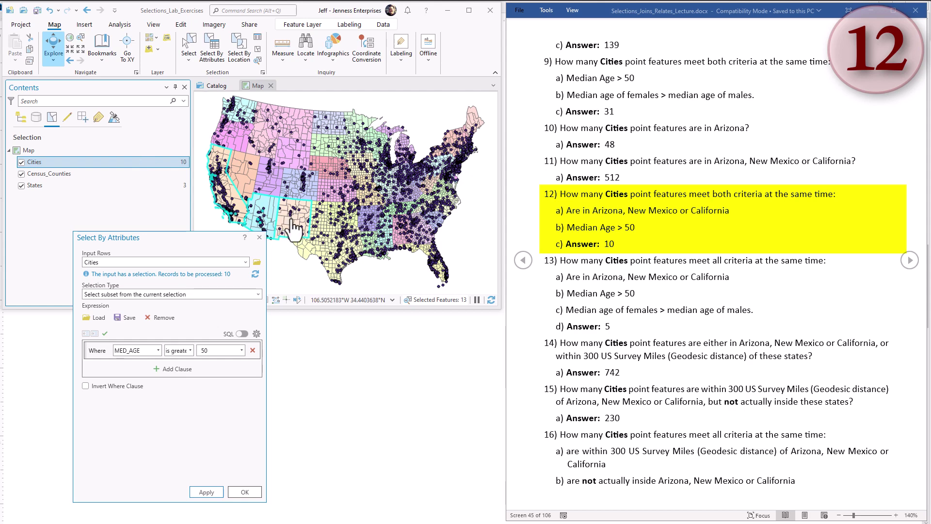
Check question 12's answer in the exercise document and compare its criteria with those of question 13.
{"action": "left_click_drag", "start_coordinate": [645, 243], "coordinate": [569, 201]}
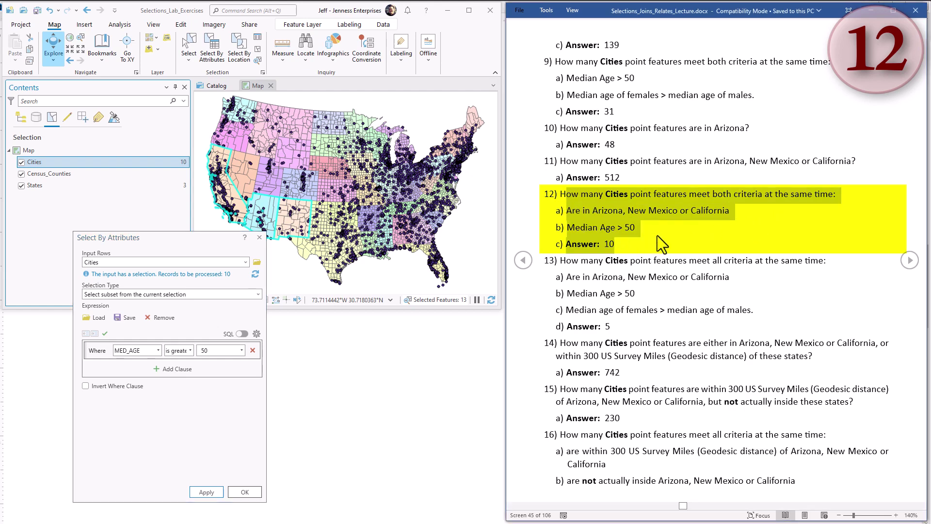
{"action": "left_click", "coordinate": [640, 264]}
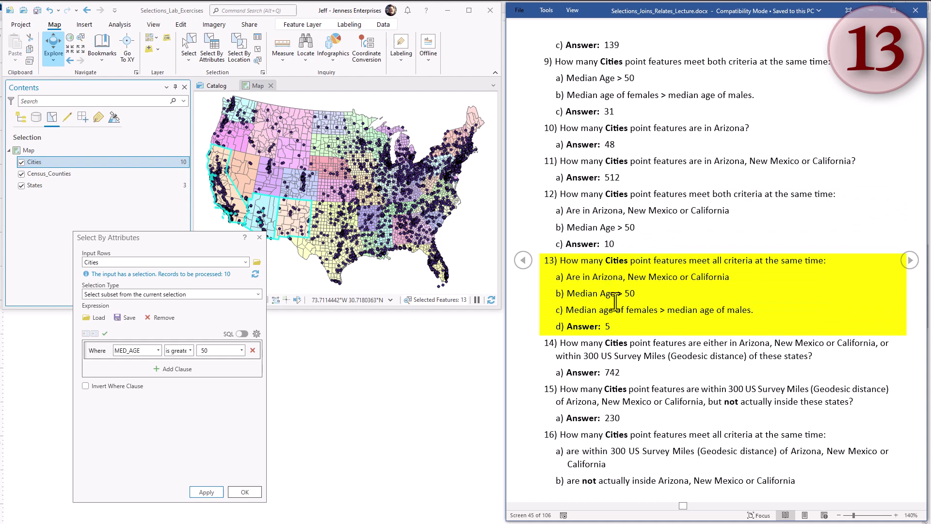
{"action": "left_click_drag", "start_coordinate": [566, 279], "coordinate": [731, 281]}
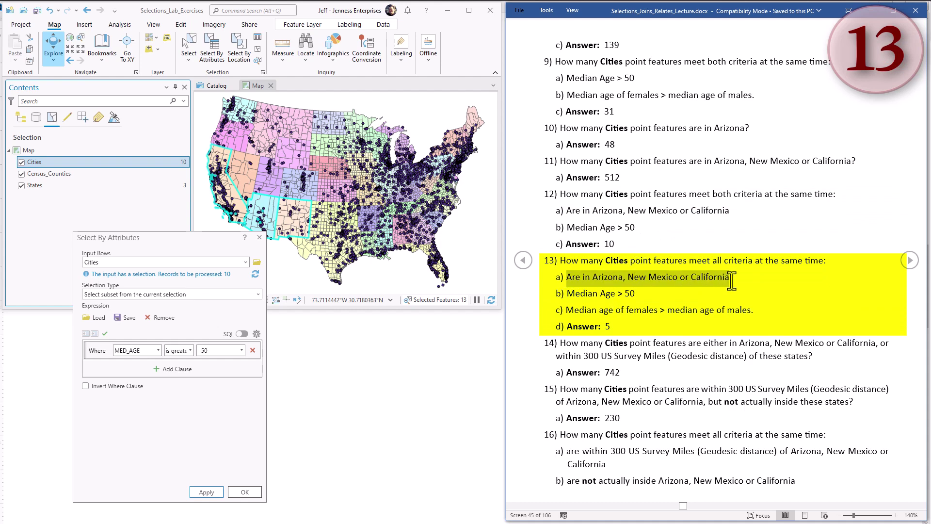
{"action": "mouse_move", "coordinate": [566, 294]}
{"action": "left_mouse_down"}
{"action": "mouse_move", "coordinate": [650, 294]}
{"action": "mouse_move", "coordinate": [566, 278]}
{"action": "left_mouse_up"}
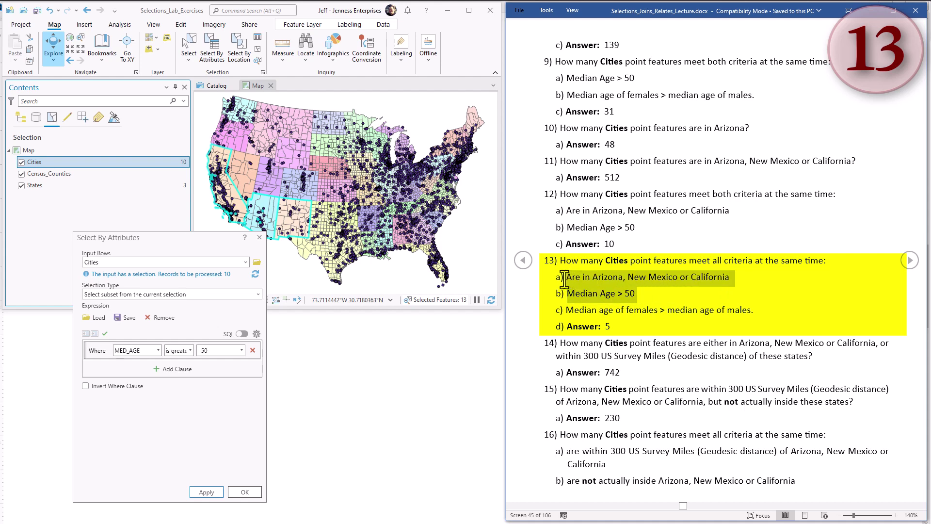
{"action": "left_click_drag", "start_coordinate": [635, 227], "coordinate": [557, 194]}
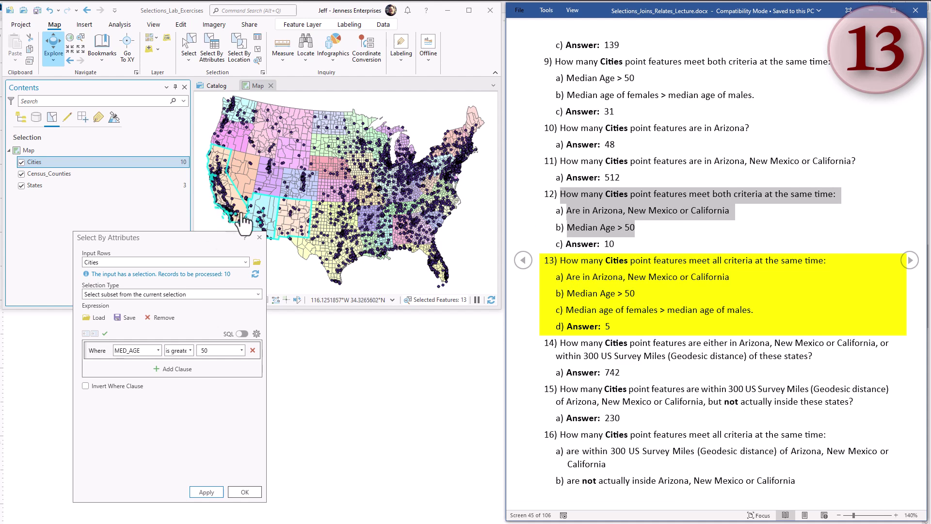
Read question 13's state, Median Age and female versus male median age criteria in the exercise document.
{"action": "left_click", "coordinate": [640, 292]}
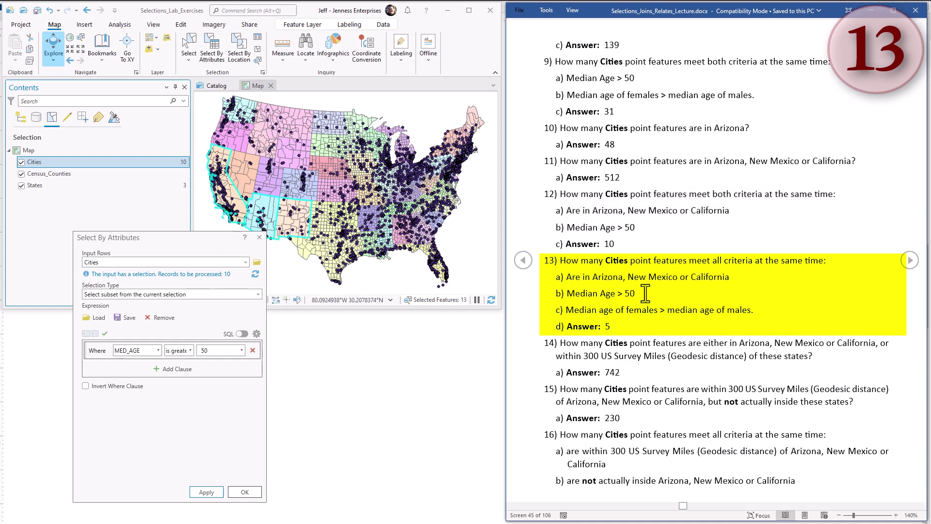
{"action": "left_click_drag", "start_coordinate": [646, 294], "coordinate": [557, 275]}
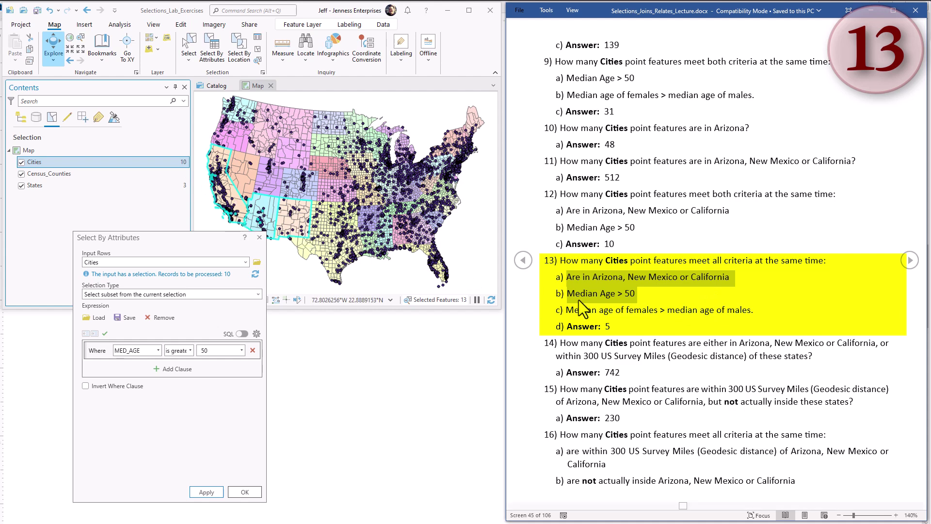
{"action": "left_click", "coordinate": [648, 314]}
{"action": "left_click_drag", "start_coordinate": [613, 314], "coordinate": [752, 310]}
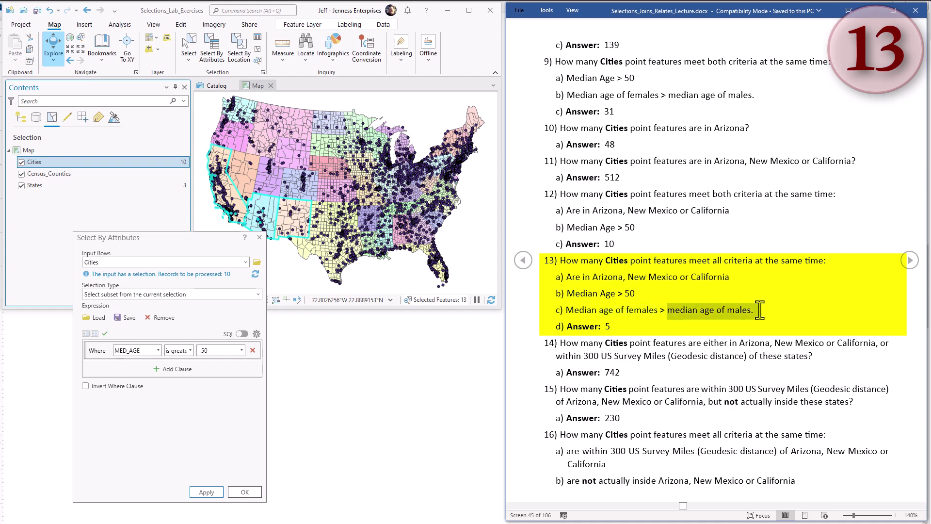
Change the clause to MED_AGE_F is greater than MED_AGE_M, display it as SQL and apply it to the current Cities selection.
{"action": "left_click", "coordinate": [145, 244]}
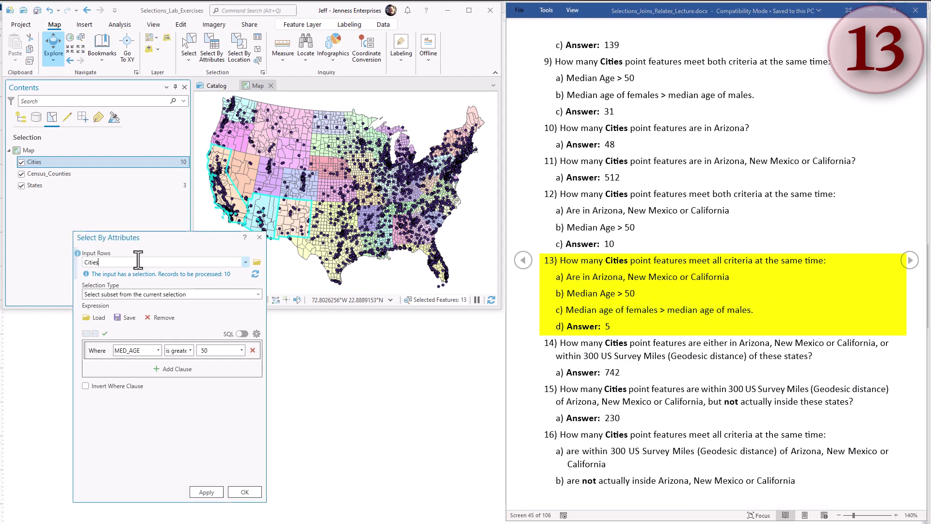
{"action": "left_click", "coordinate": [206, 293]}
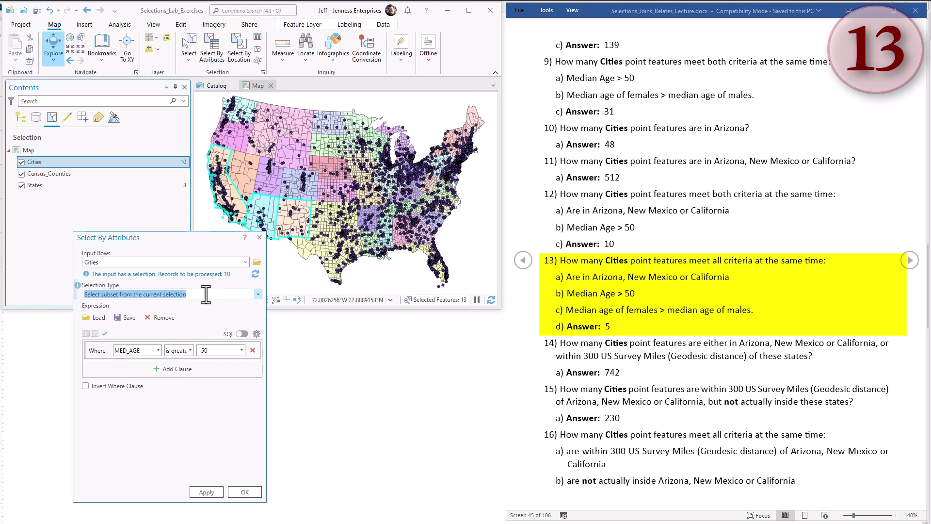
{"action": "left_click", "coordinate": [159, 351]}
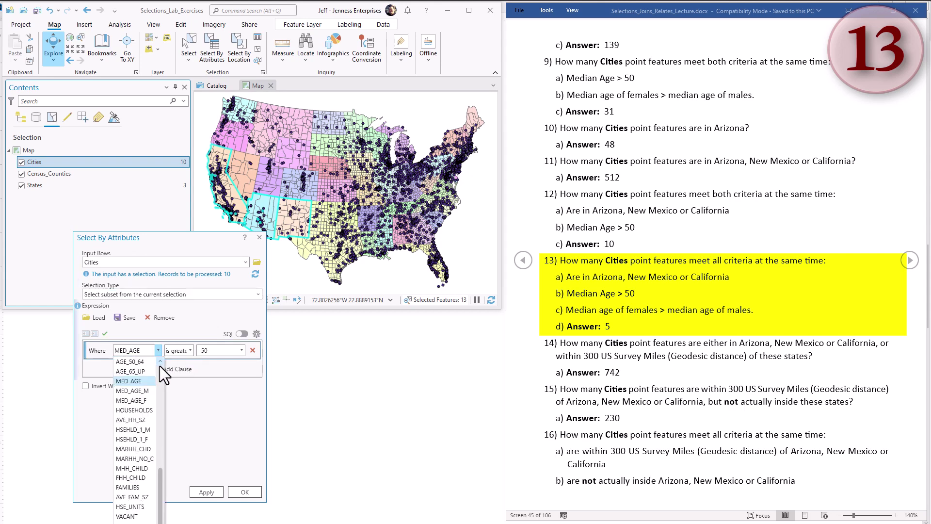
{"action": "left_click", "coordinate": [147, 400]}
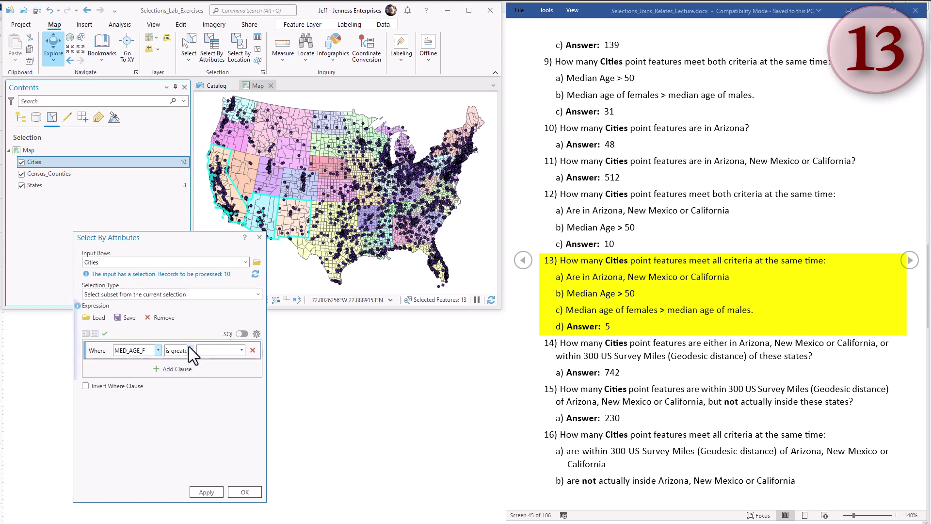
{"action": "left_click", "coordinate": [235, 350]}
{"action": "left_click", "coordinate": [241, 350]}
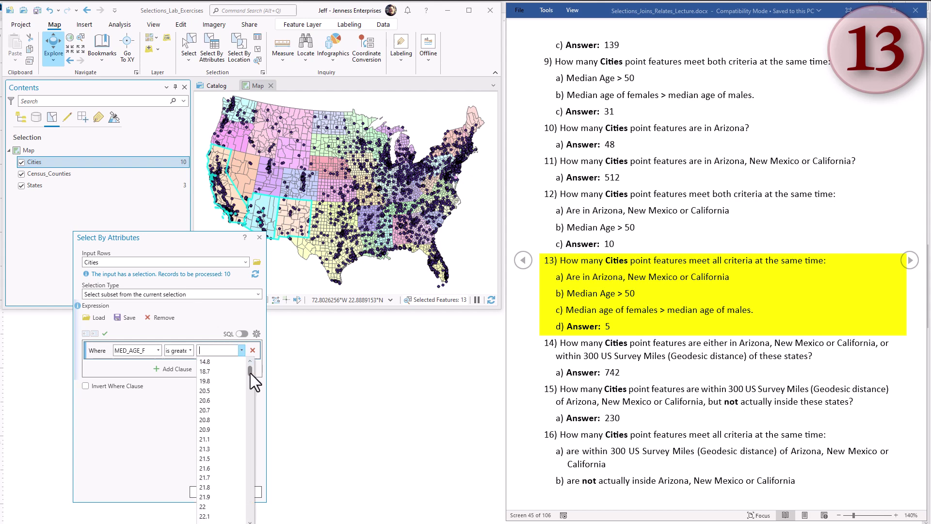
{"action": "left_click", "coordinate": [241, 350]}
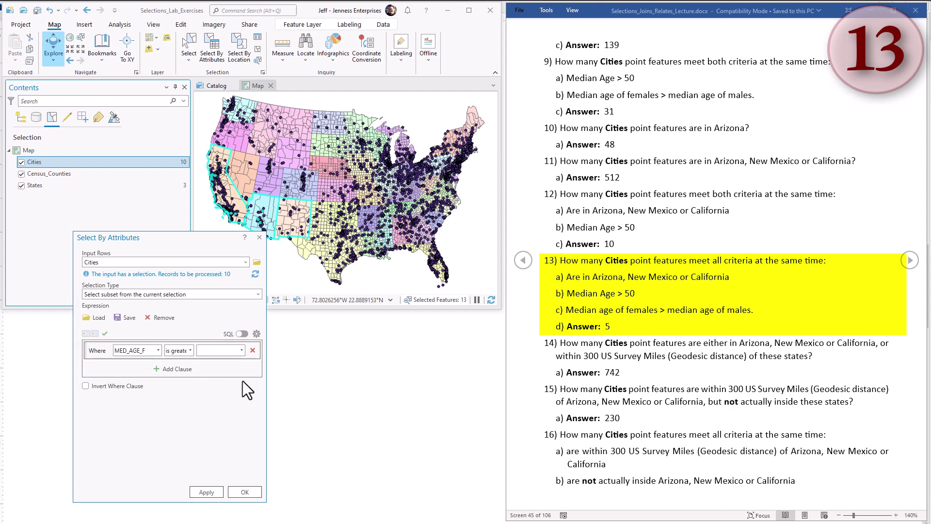
{"action": "left_click", "coordinate": [241, 350]}
{"action": "left_click_drag", "start_coordinate": [249, 376], "coordinate": [245, 444]}
{"action": "left_click", "coordinate": [223, 438]}
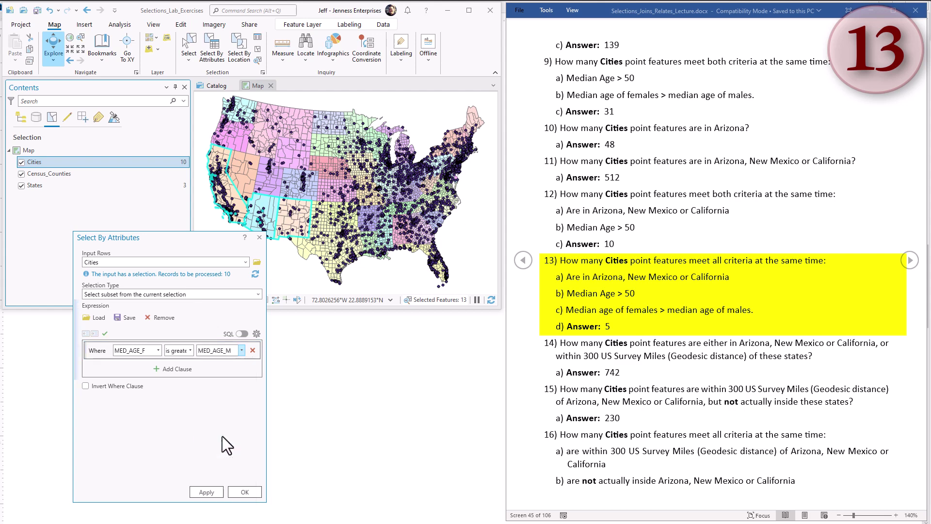
{"action": "left_click", "coordinate": [246, 334]}
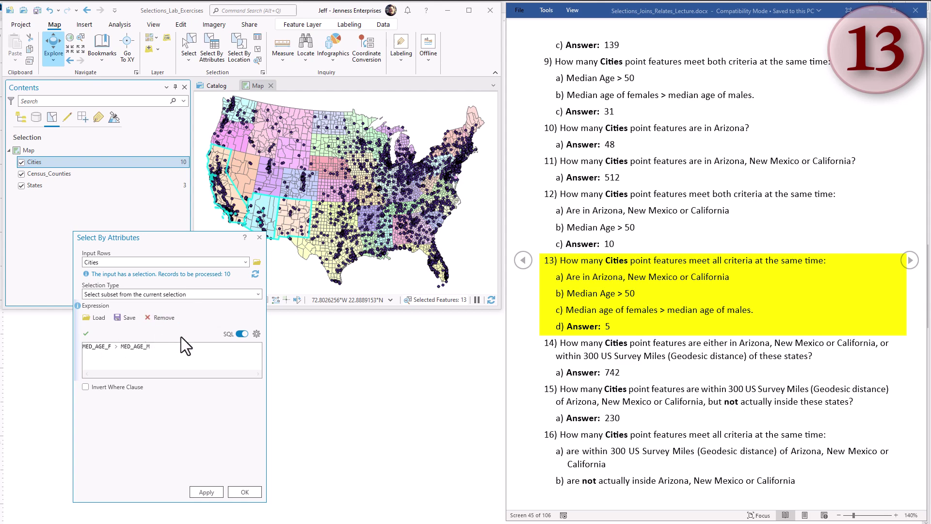
{"action": "left_click", "coordinate": [213, 491]}
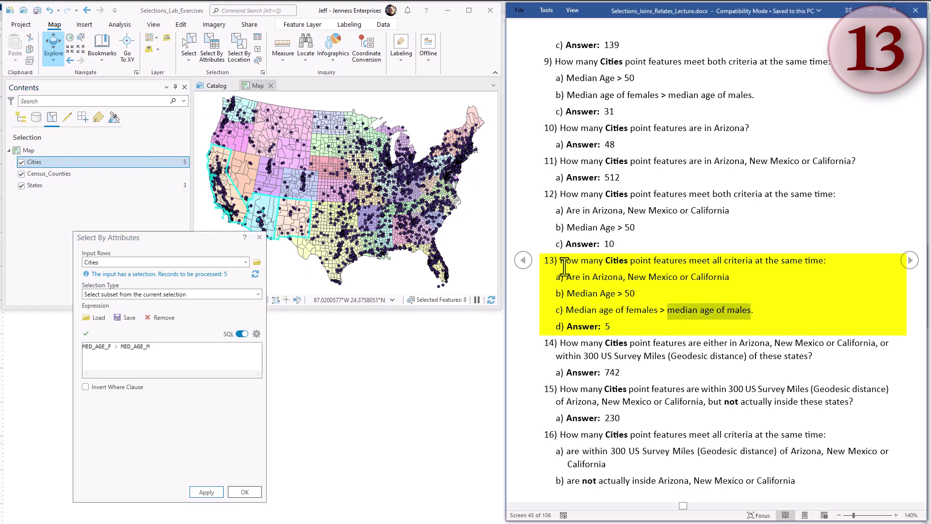
Review question 13's criteria against the Cities selection and read question 14's geodesic distance condition in the exercise document.
{"action": "left_click_drag", "start_coordinate": [560, 260], "coordinate": [753, 311]}
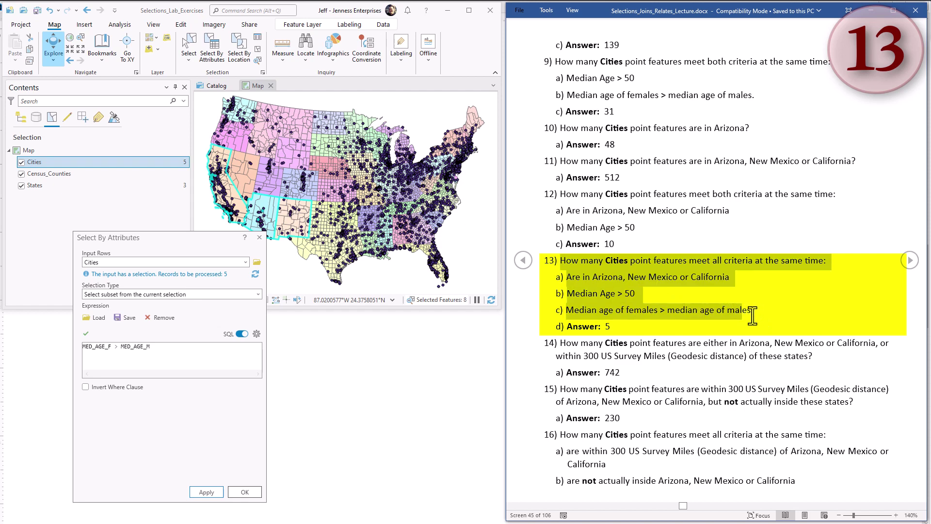
{"action": "left_click", "coordinate": [699, 306]}
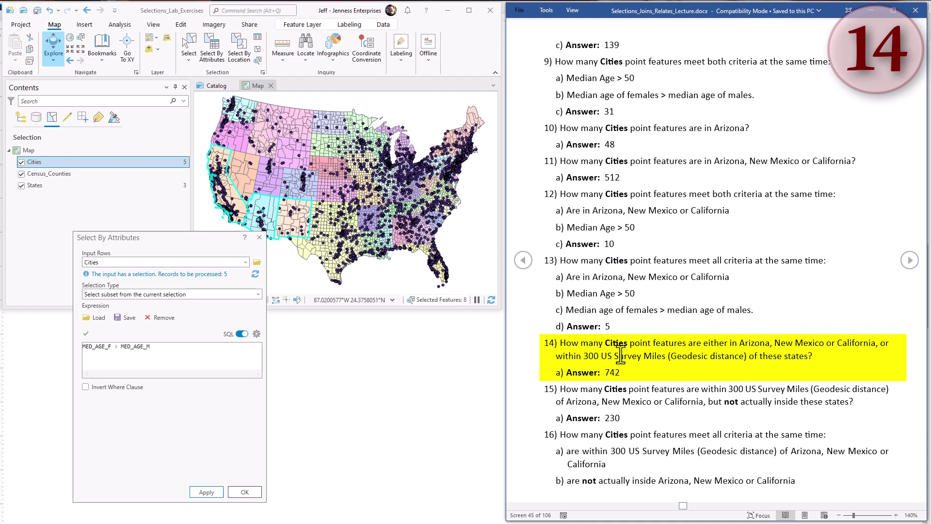
{"action": "left_click_drag", "start_coordinate": [583, 356], "coordinate": [743, 362]}
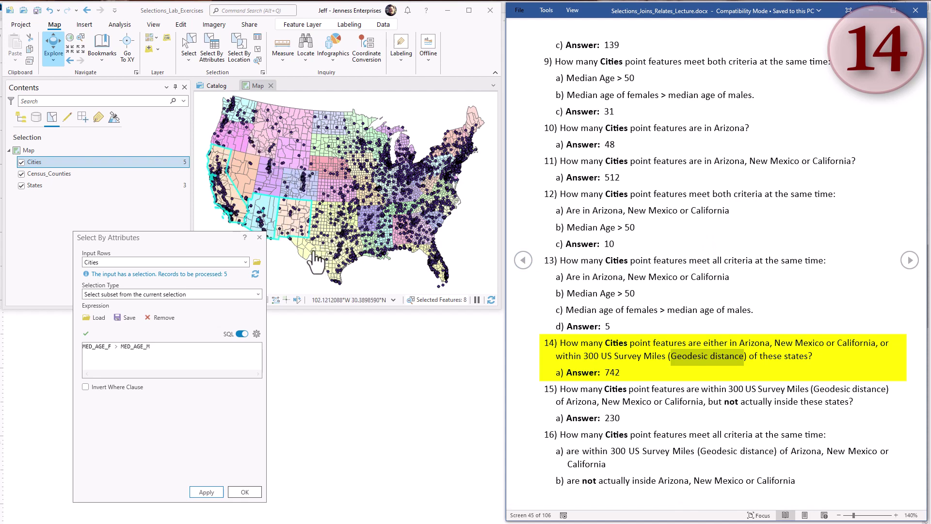
Close Select By Attributes and clear all selected features, then review which states question 14 names.
{"action": "left_click", "coordinate": [258, 237]}
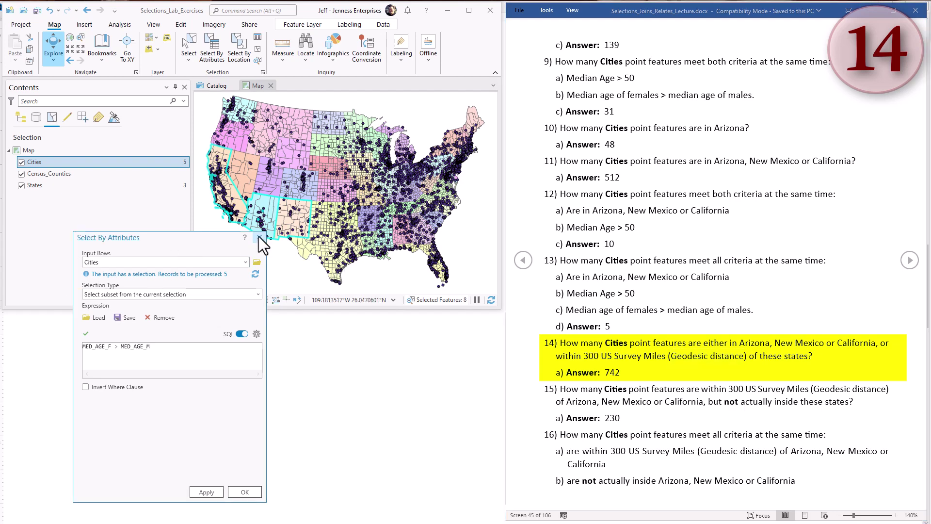
{"action": "left_click", "coordinate": [257, 50]}
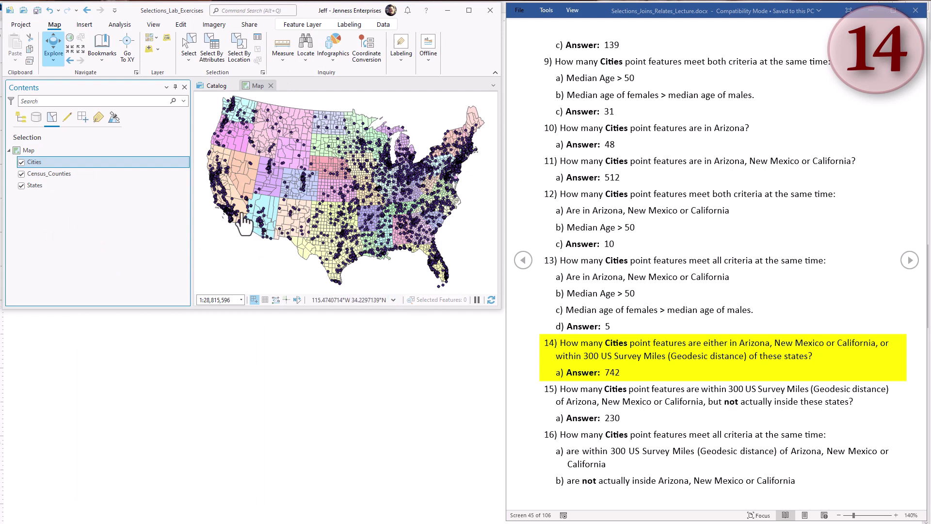
{"action": "left_click", "coordinate": [757, 343]}
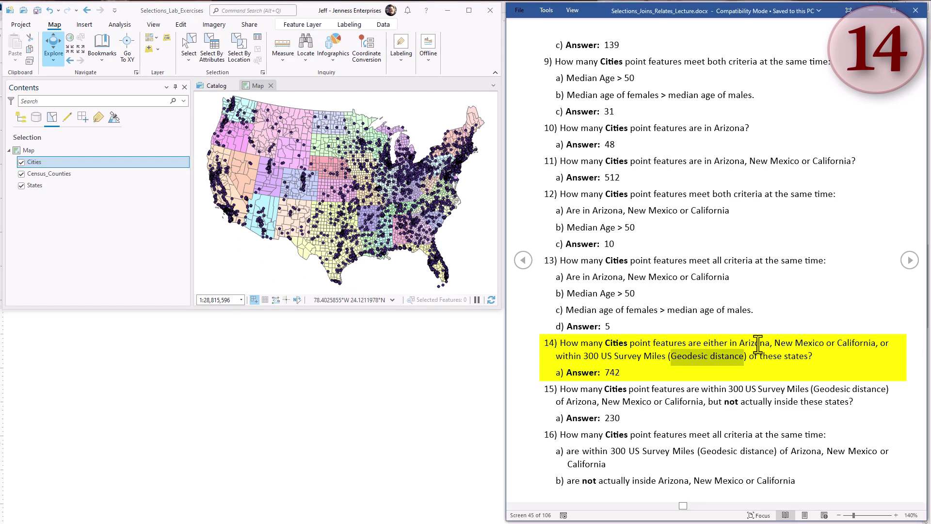
{"action": "left_click_drag", "start_coordinate": [745, 343], "coordinate": [873, 342]}
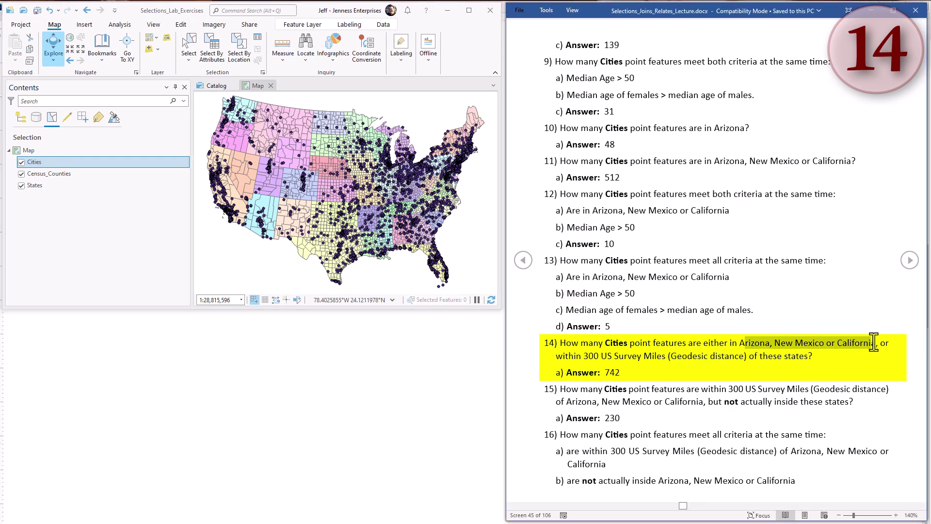
{"action": "left_click", "coordinate": [126, 208]}
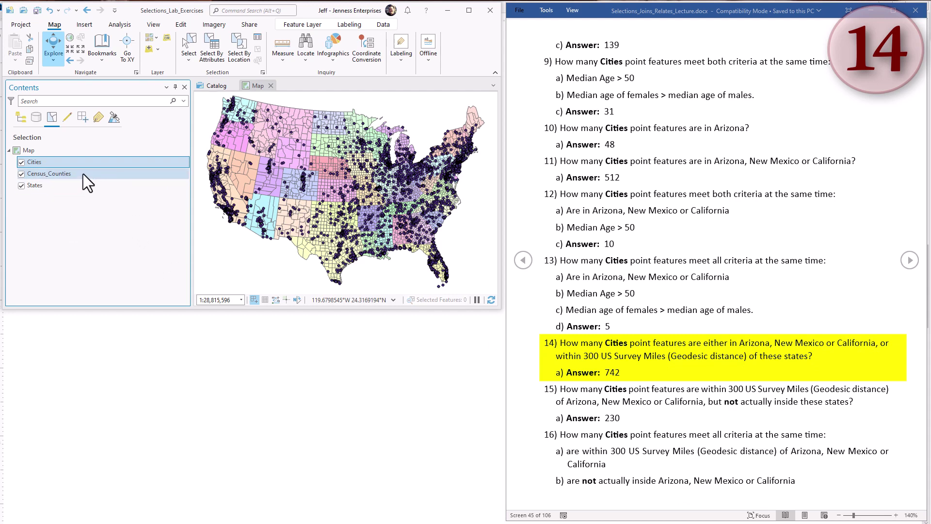
Set up Select By Attributes with States as the input rows and New selection as the selection type.
{"action": "left_click", "coordinate": [212, 47]}
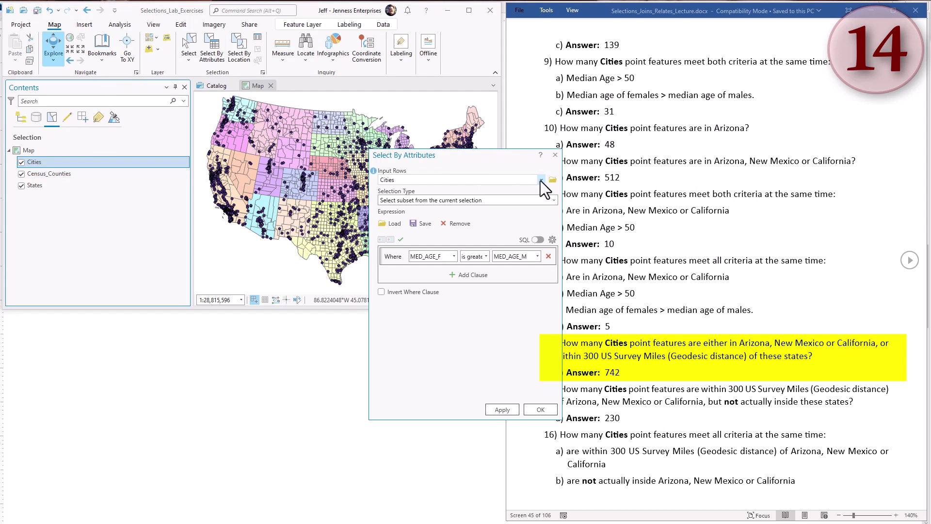
{"action": "left_click", "coordinate": [541, 180]}
{"action": "left_click", "coordinate": [409, 208]}
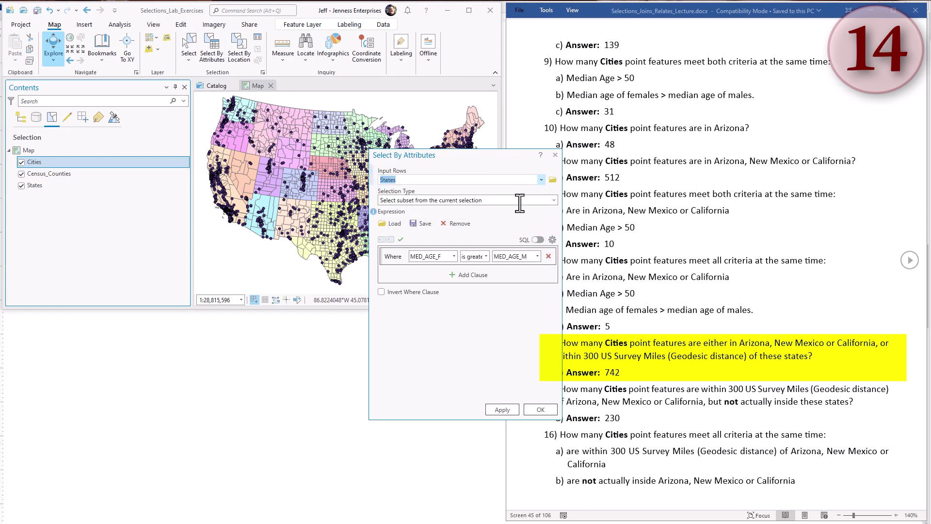
{"action": "left_click", "coordinate": [553, 199]}
{"action": "left_click", "coordinate": [415, 213]}
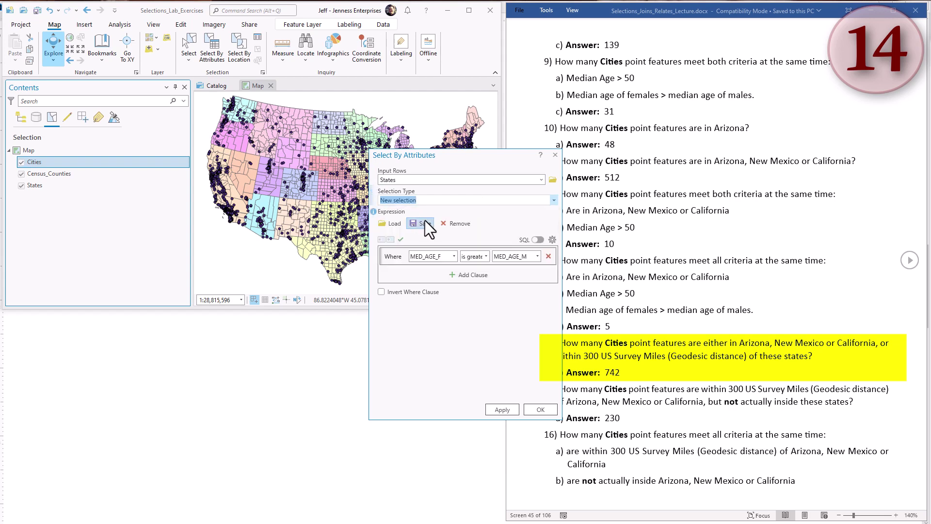
Change the existing clause to STATE_NAME is equal to Arizona, choosing from values instead of fields.
{"action": "left_click", "coordinate": [454, 256]}
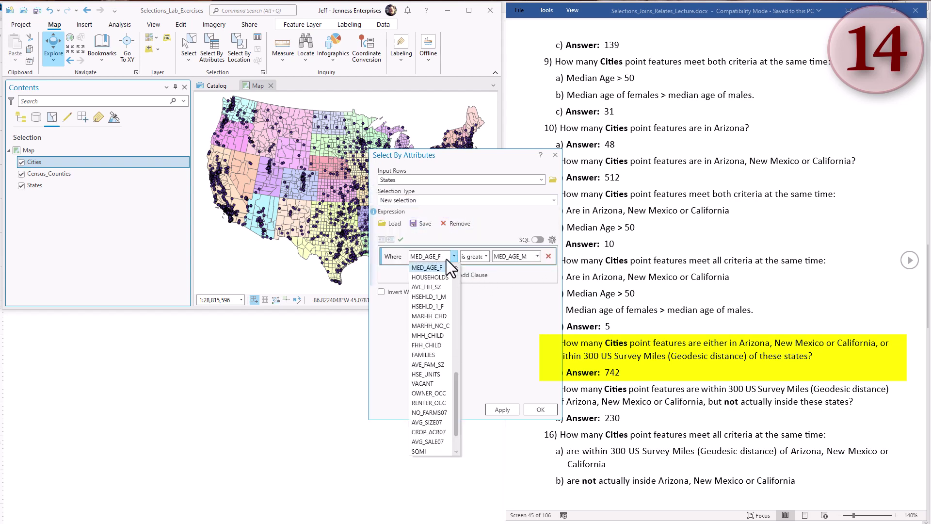
{"action": "left_click_drag", "start_coordinate": [458, 383], "coordinate": [459, 271]}
{"action": "left_click", "coordinate": [423, 275]}
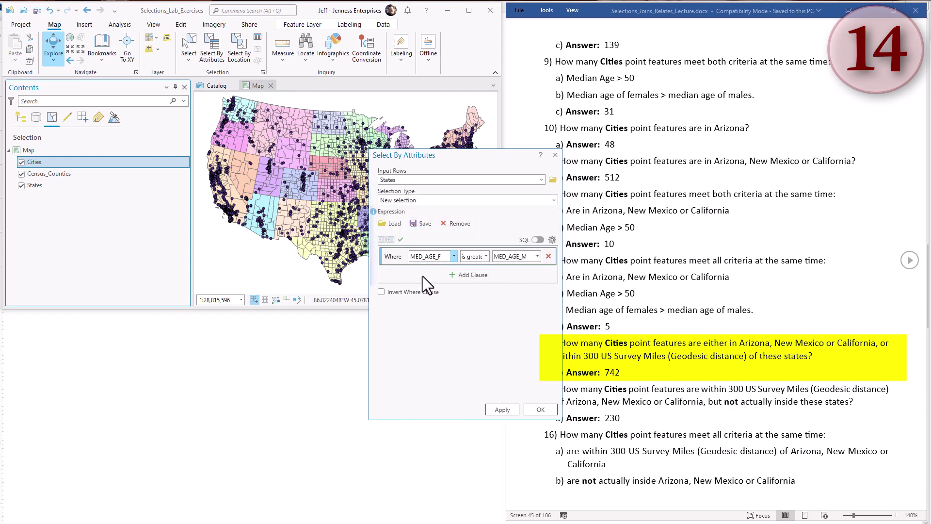
{"action": "left_click", "coordinate": [486, 256]}
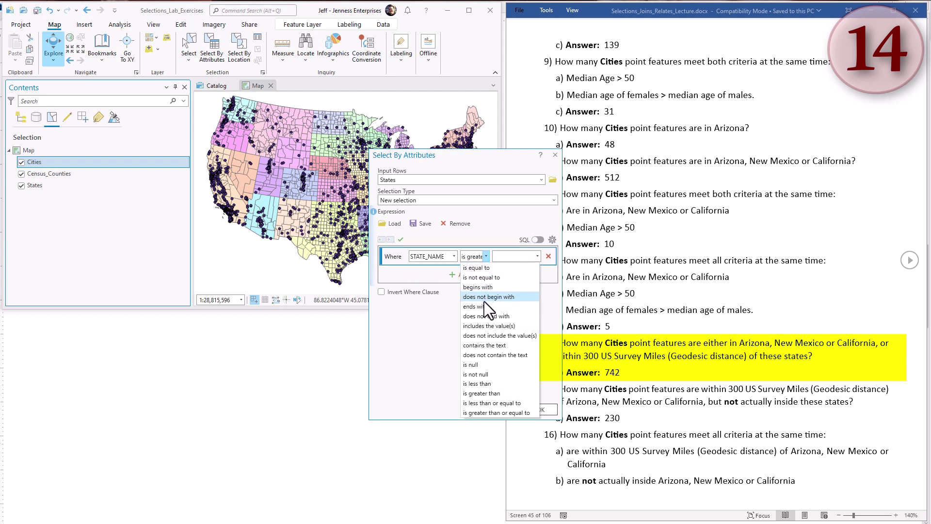
{"action": "left_click", "coordinate": [491, 265]}
{"action": "left_click", "coordinate": [537, 256]}
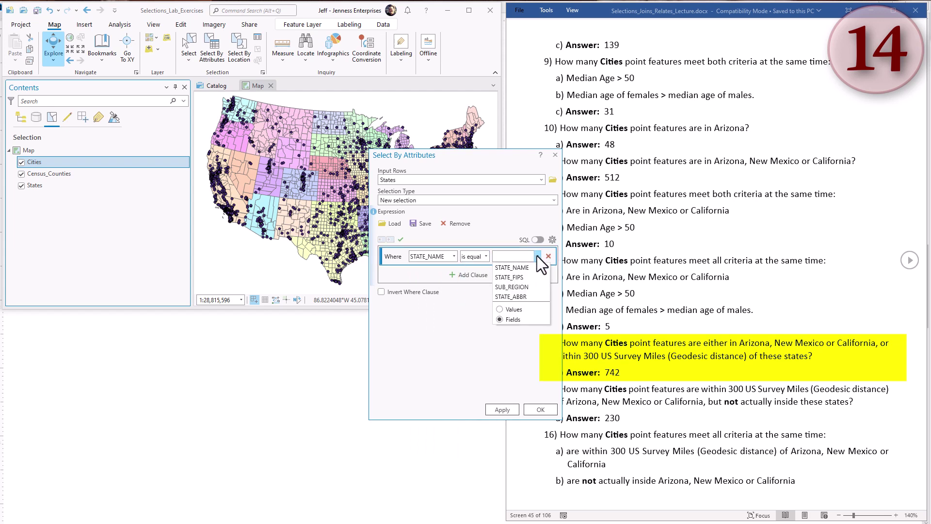
{"action": "left_click", "coordinate": [500, 309]}
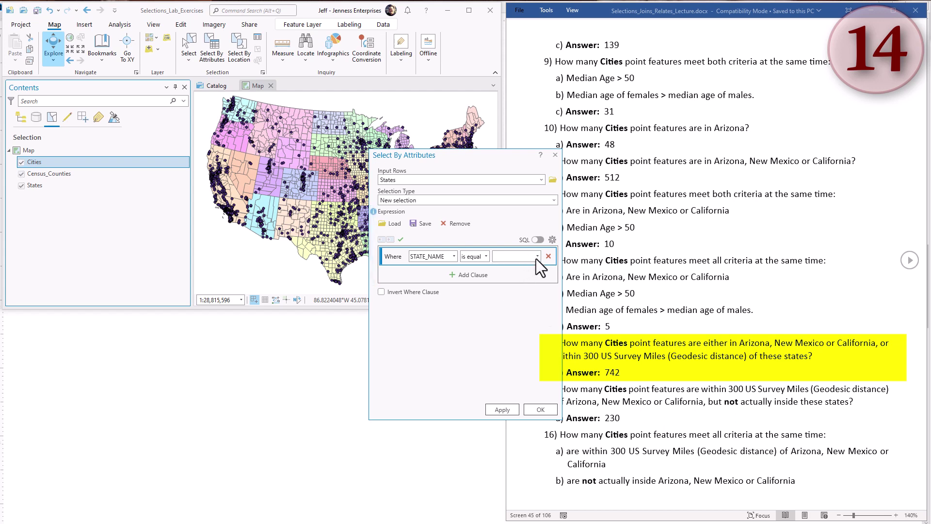
{"action": "left_click", "coordinate": [537, 256]}
{"action": "left_click", "coordinate": [516, 288]}
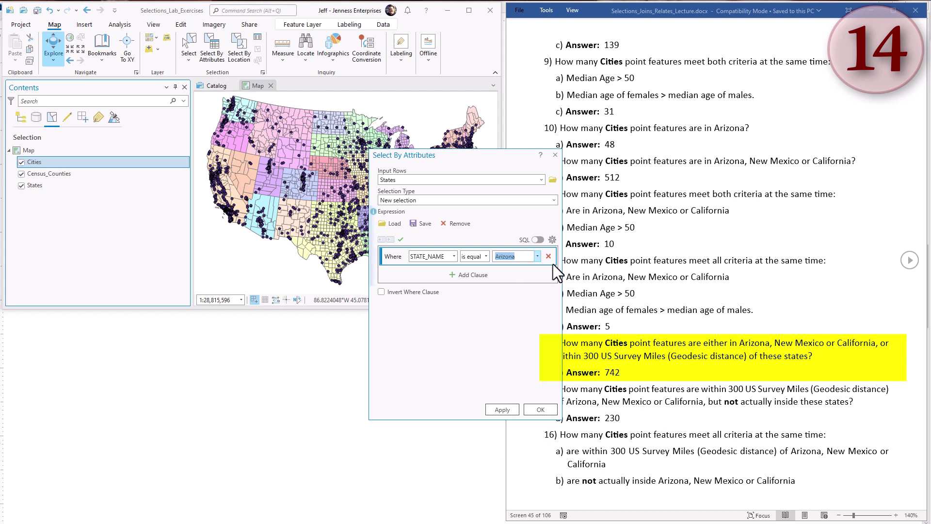
Add a second clause for States: STATE_NAME is equal to New Mexico.
{"action": "left_click", "coordinate": [469, 275]}
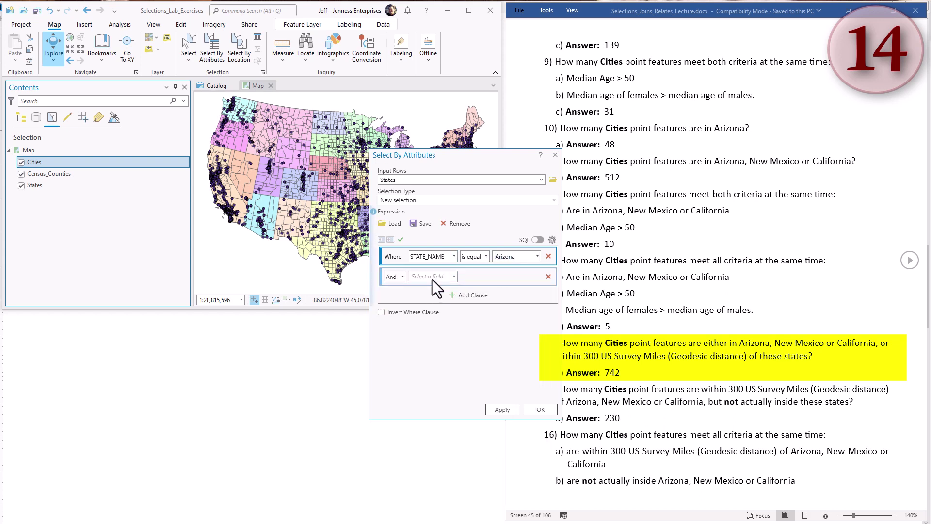
{"action": "left_click", "coordinate": [455, 277]}
{"action": "left_click", "coordinate": [441, 300]}
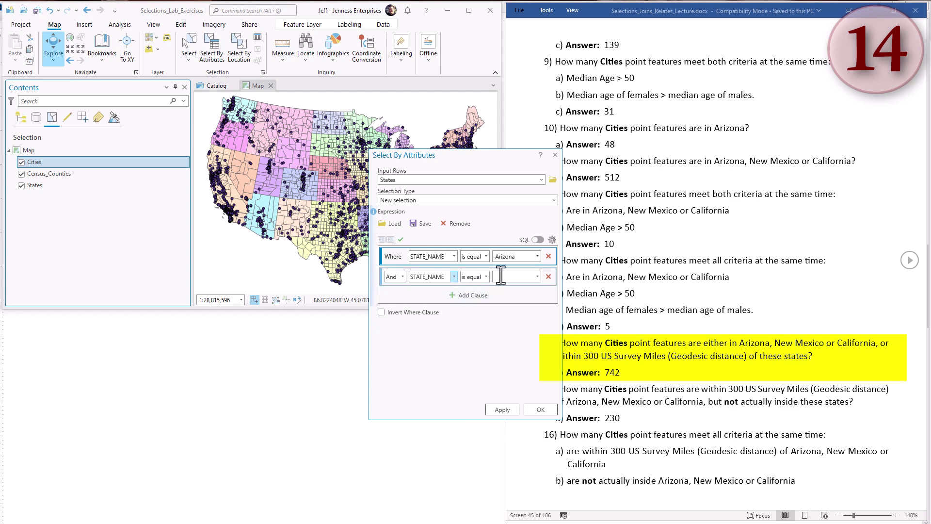
{"action": "left_click", "coordinate": [512, 277]}
{"action": "type", "text": "New Mexico"}
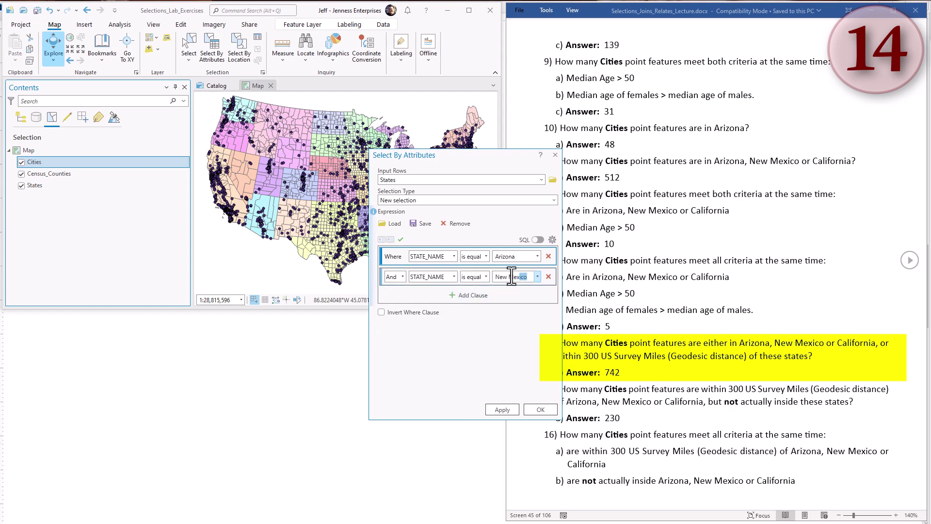
Add a third States clause, STATE_NAME is equal to California, and join all three clauses with Or.
{"action": "left_click", "coordinate": [464, 294]}
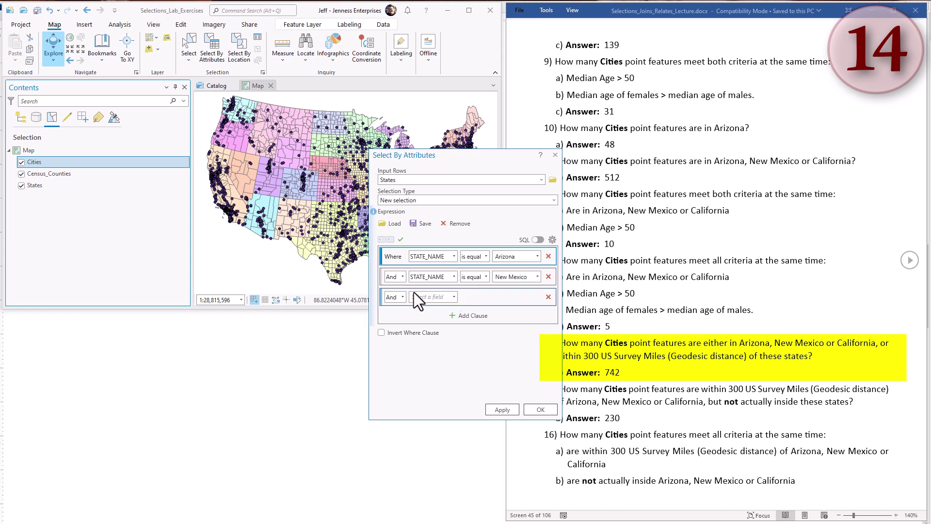
{"action": "left_click", "coordinate": [399, 318]}
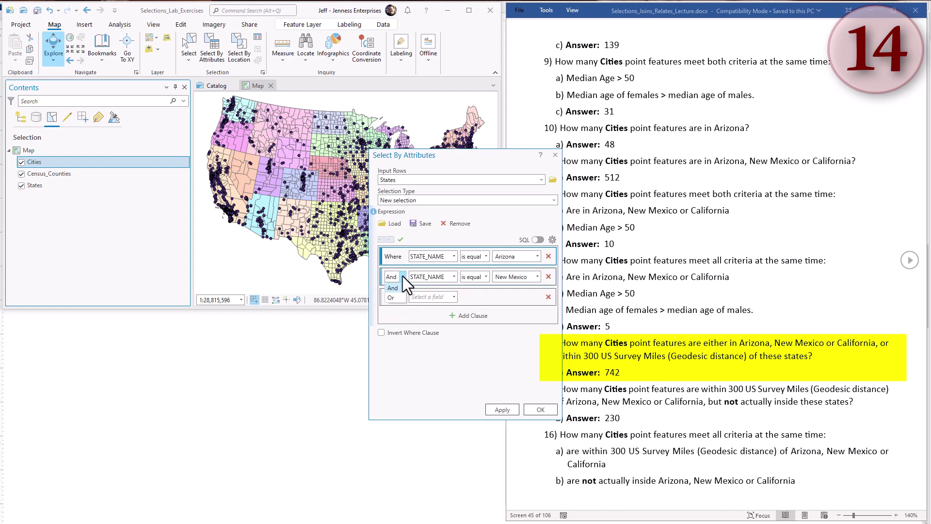
{"action": "left_click", "coordinate": [403, 276]}
{"action": "left_click", "coordinate": [391, 297]}
{"action": "left_click", "coordinate": [454, 297]}
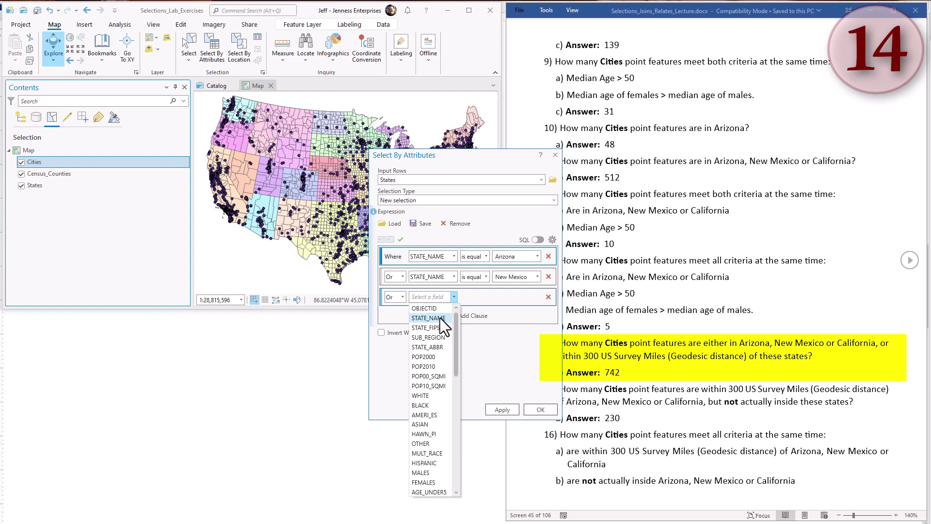
{"action": "left_click", "coordinate": [440, 318]}
{"action": "type", "text": "California"}
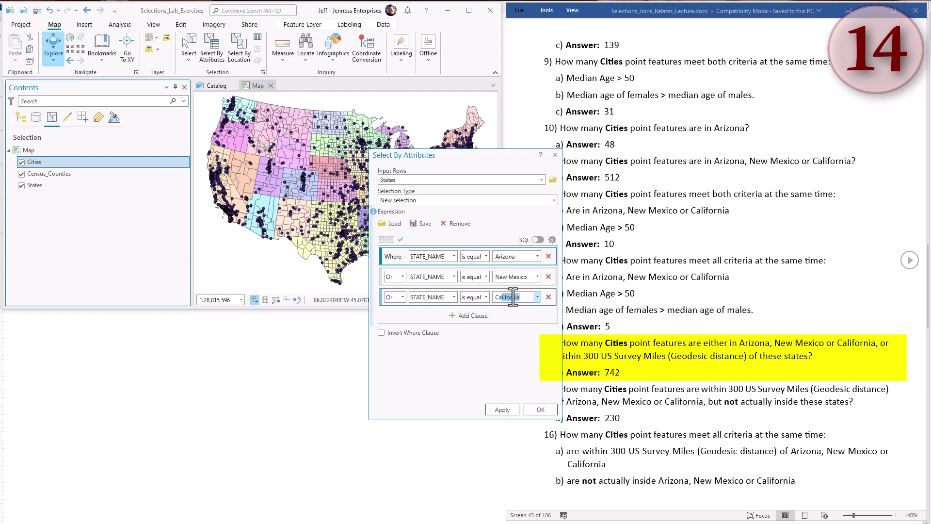
{"action": "key", "text": "Return"}
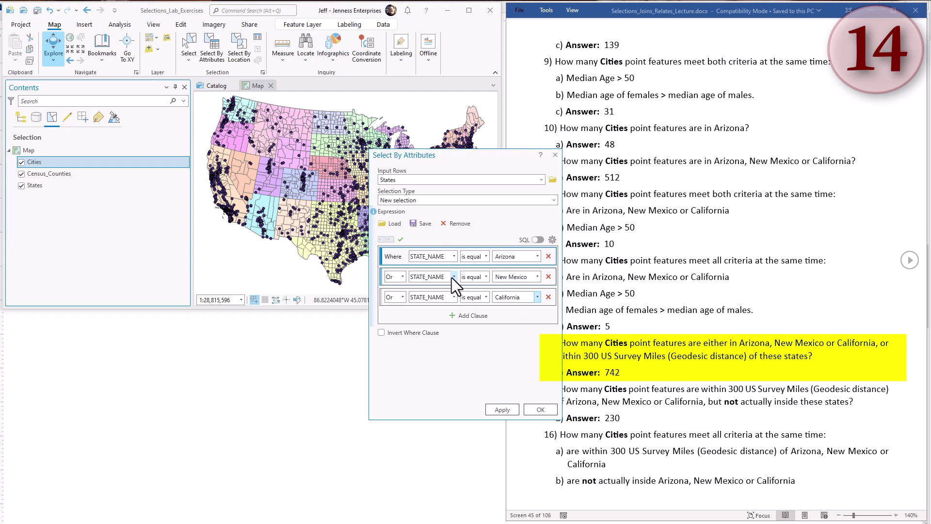
Display the three-state expression as SQL, highlight its text for review, and close Select By Attributes without applying it.
{"action": "left_click", "coordinate": [538, 240]}
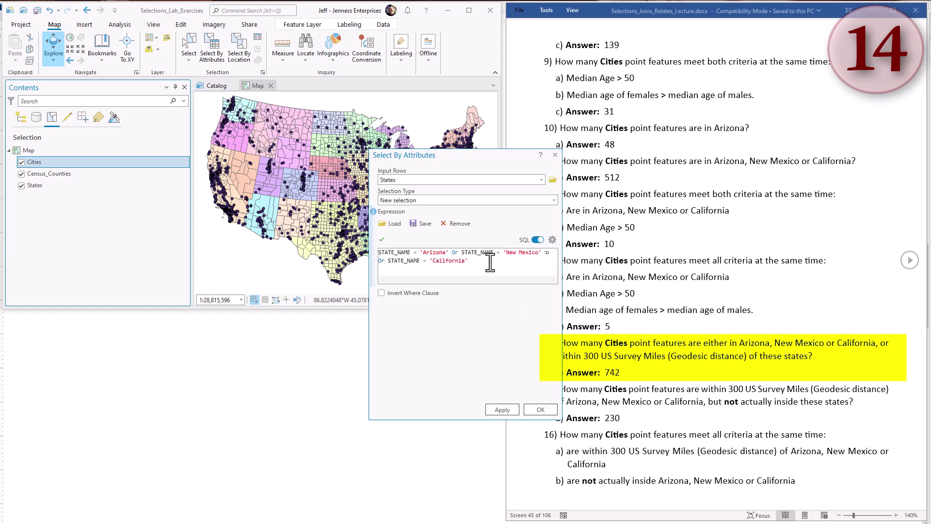
{"action": "left_click", "coordinate": [493, 408]}
{"action": "left_click_drag", "start_coordinate": [487, 261], "coordinate": [365, 253]}
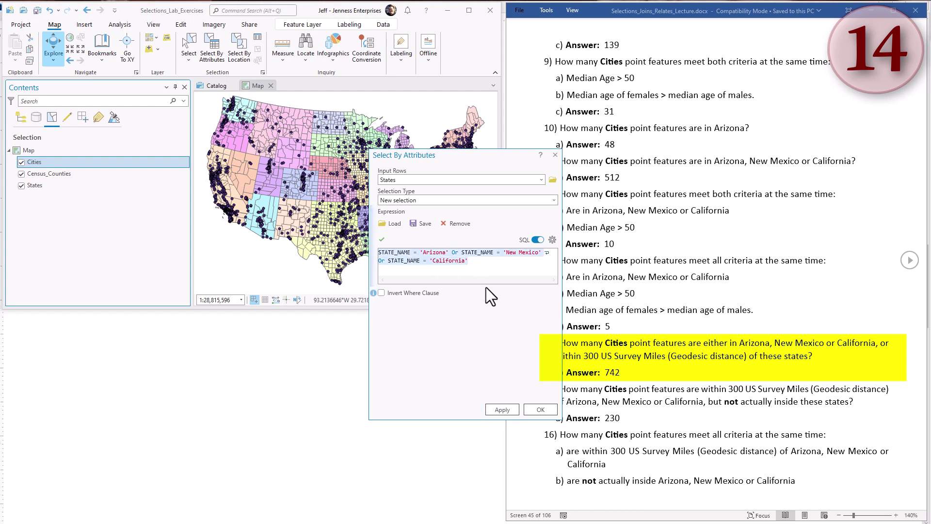
{"action": "left_click", "coordinate": [490, 261]}
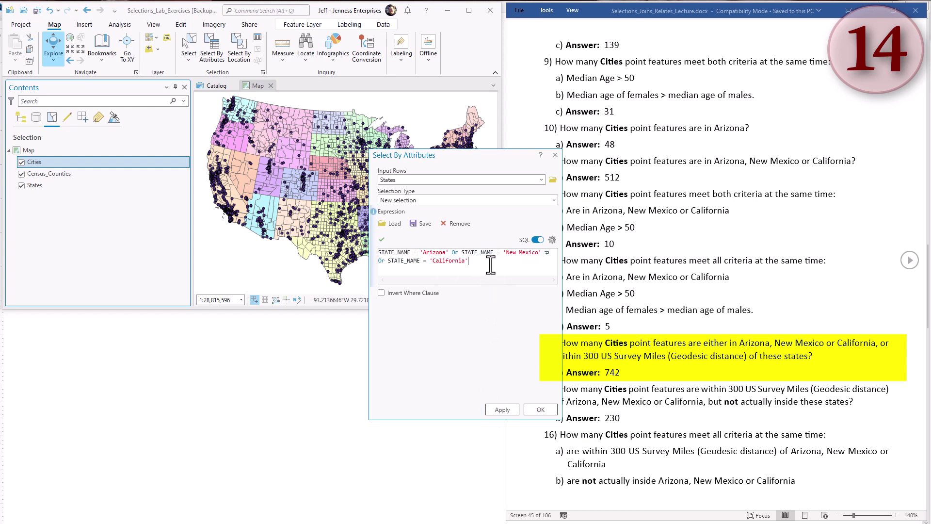
{"action": "left_click_drag", "start_coordinate": [489, 262], "coordinate": [371, 252]}
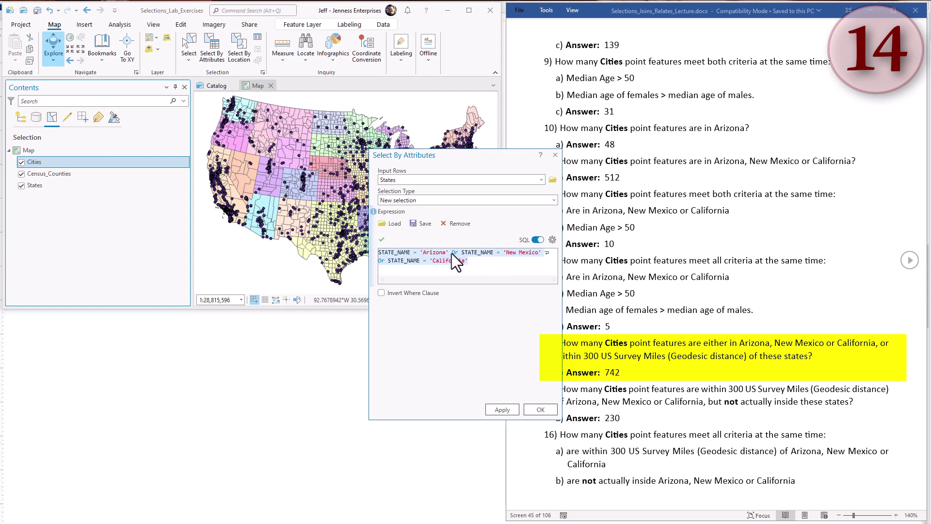
{"action": "left_click", "coordinate": [554, 153]}
List the layers by drawing order and hide Cities and Census_Counties, leaving only States drawn.
{"action": "left_click", "coordinate": [21, 118]}
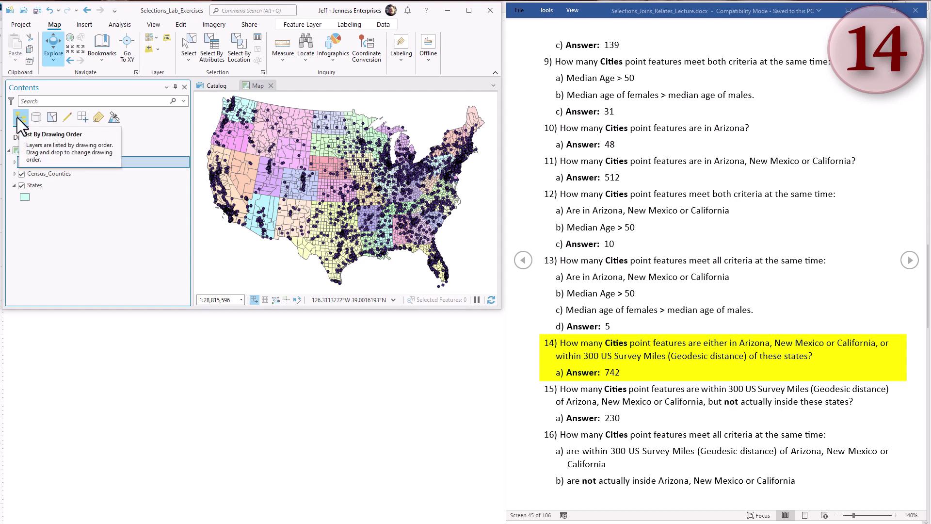
{"action": "left_click", "coordinate": [22, 163]}
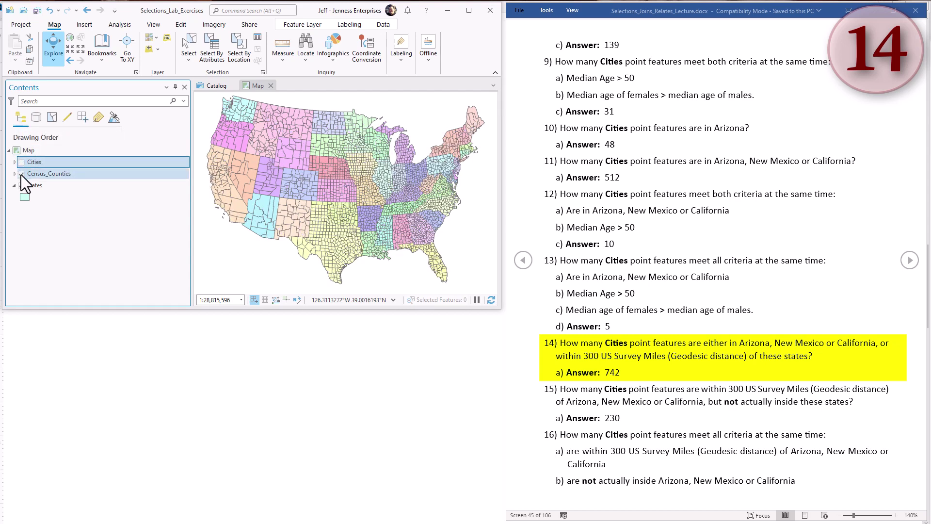
{"action": "left_click", "coordinate": [22, 174]}
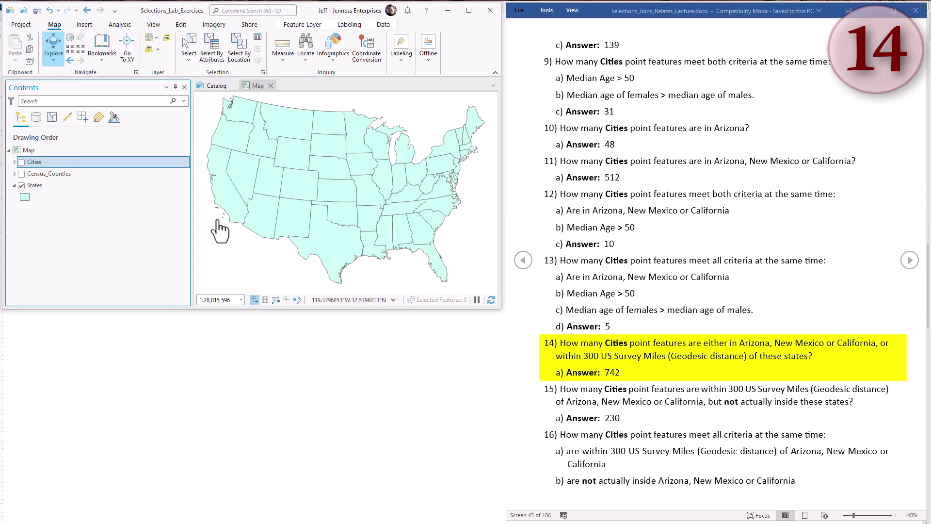
Select California, Arizona and New Mexico directly on the map, then show Cities again and list the layers by selection.
{"action": "left_click", "coordinate": [188, 42]}
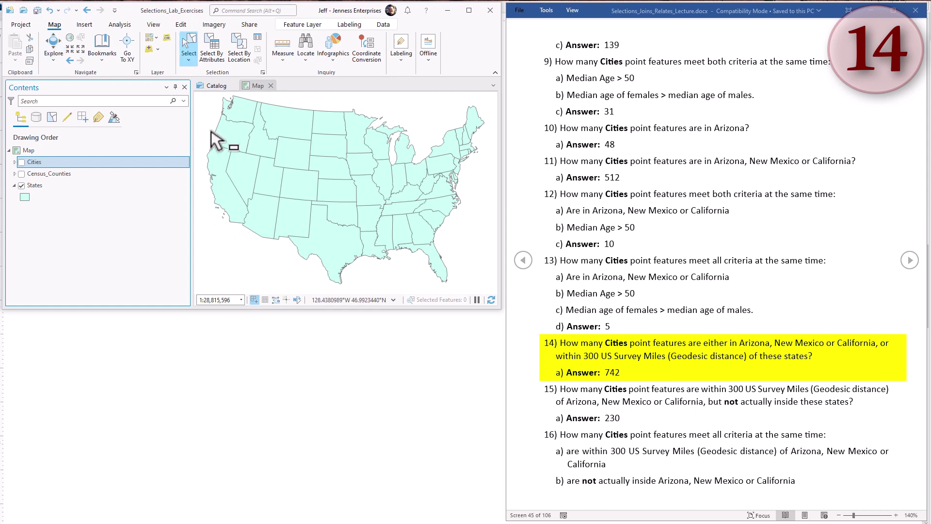
{"action": "left_click_drag", "start_coordinate": [211, 222], "coordinate": [311, 240]}
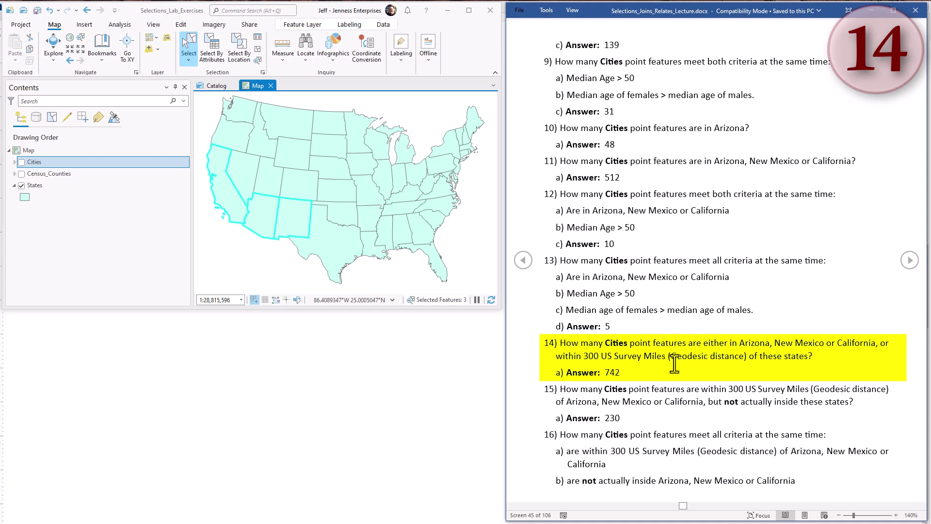
{"action": "left_click", "coordinate": [22, 162]}
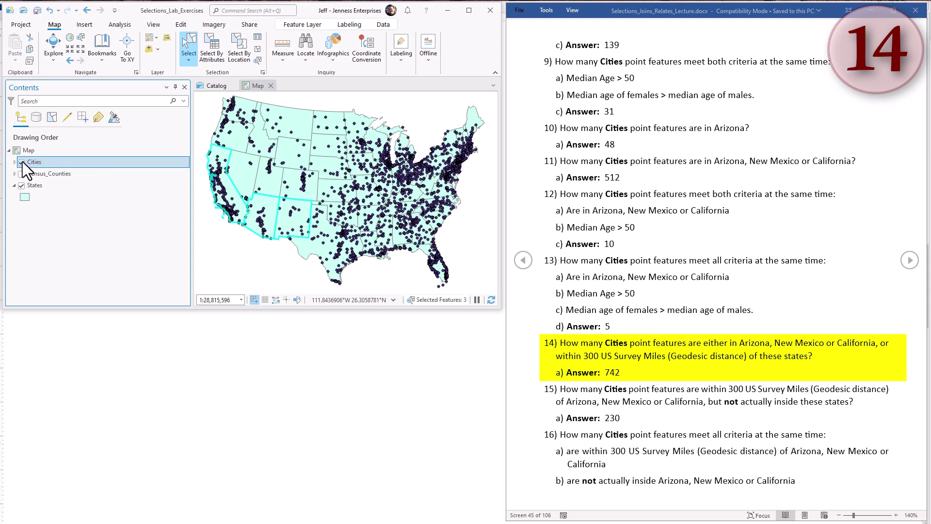
{"action": "left_click", "coordinate": [48, 120]}
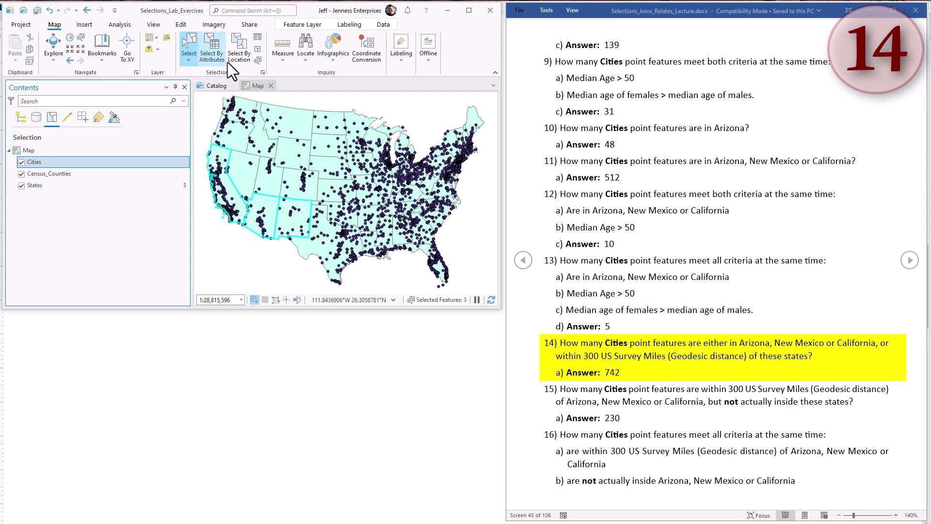
Set up Select By Location with Cities as the input features and Within a distance geodesic as the relationship.
{"action": "left_click", "coordinate": [241, 52]}
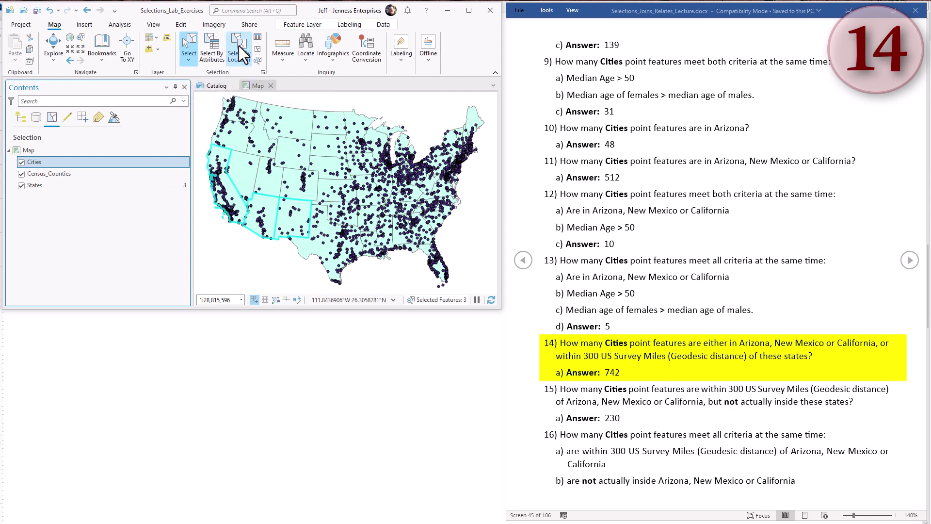
{"action": "left_click_drag", "start_coordinate": [501, 160], "coordinate": [152, 219]}
{"action": "left_click", "coordinate": [192, 241]}
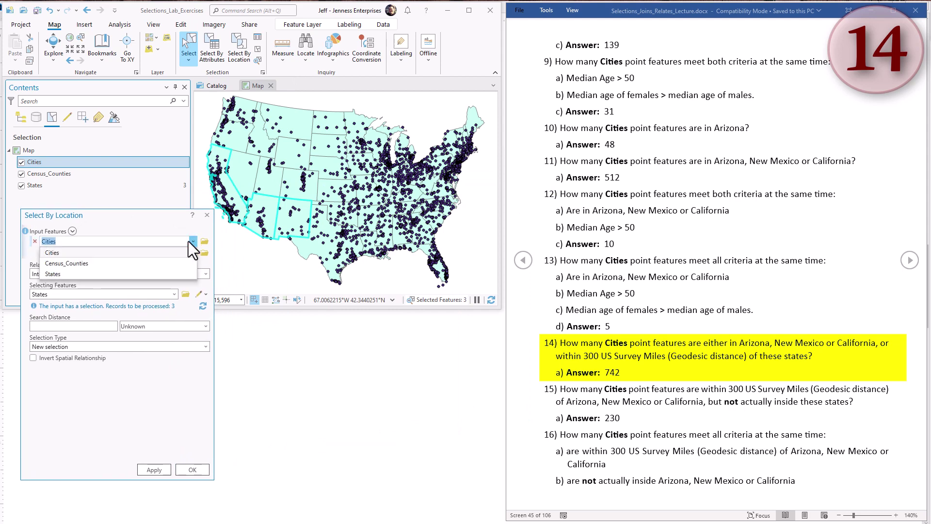
{"action": "left_click", "coordinate": [112, 251]}
{"action": "left_click", "coordinate": [115, 275]}
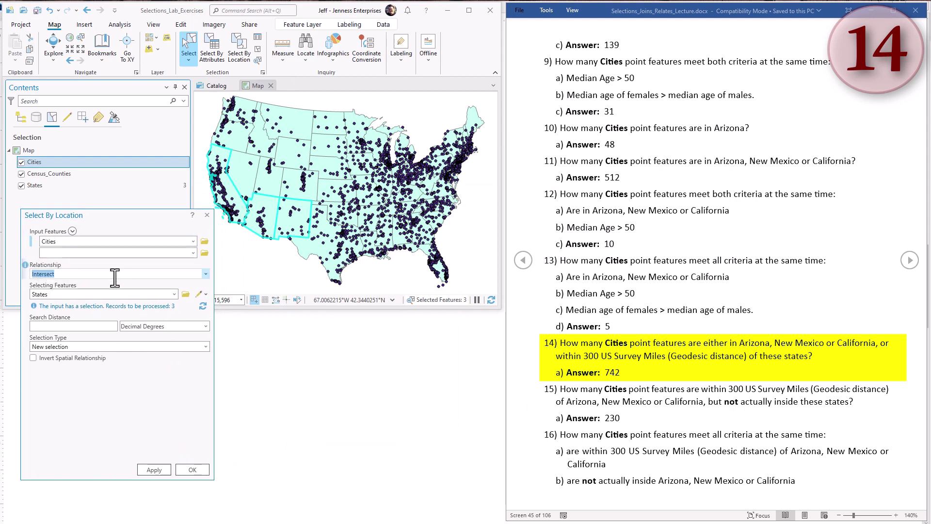
{"action": "left_click", "coordinate": [206, 273]}
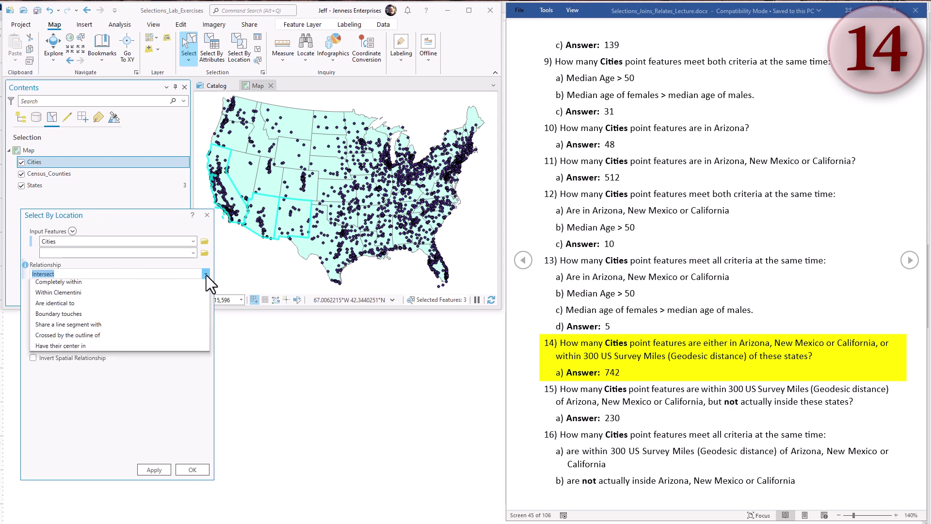
{"action": "left_click", "coordinate": [83, 307]}
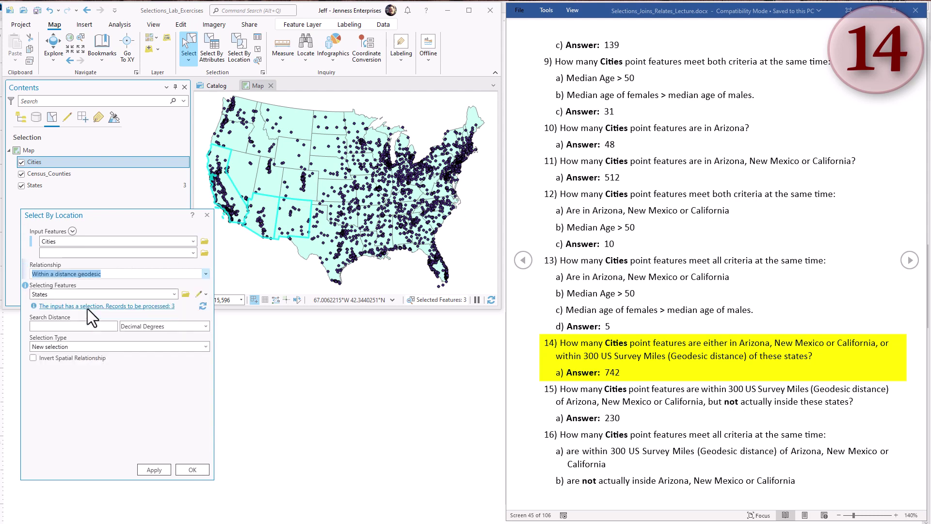
Use States as the selecting features with a search distance of 300 US Survey Miles and New selection as the selection type.
{"action": "left_click", "coordinate": [166, 294]}
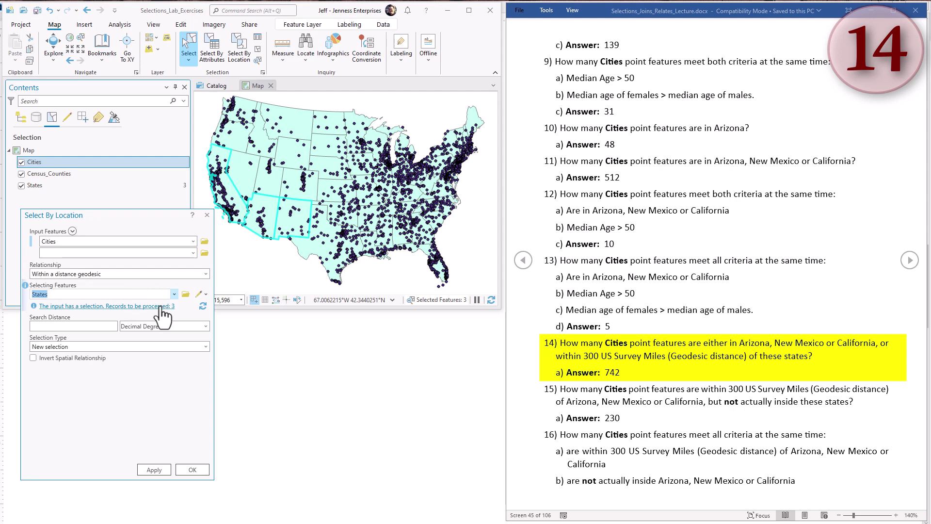
{"action": "left_click", "coordinate": [112, 325]}
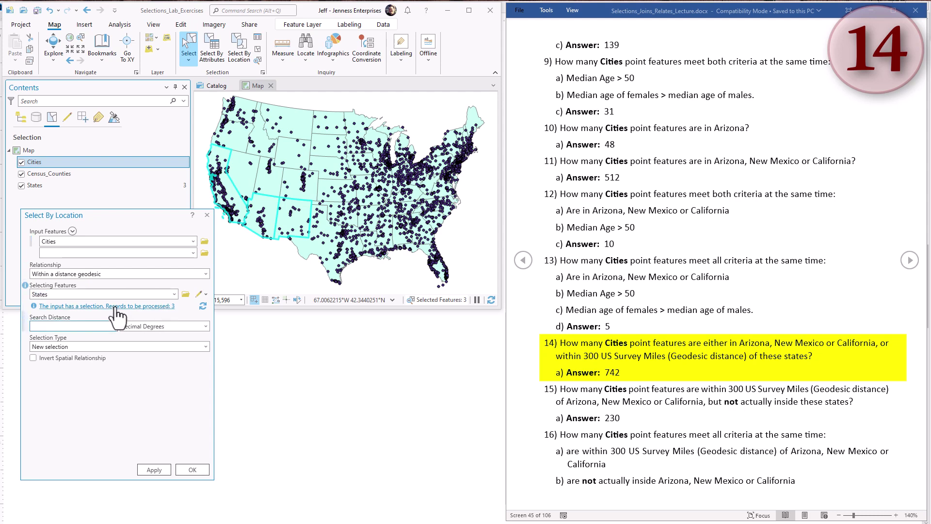
{"action": "type", "text": "300"}
{"action": "left_click", "coordinate": [206, 326]}
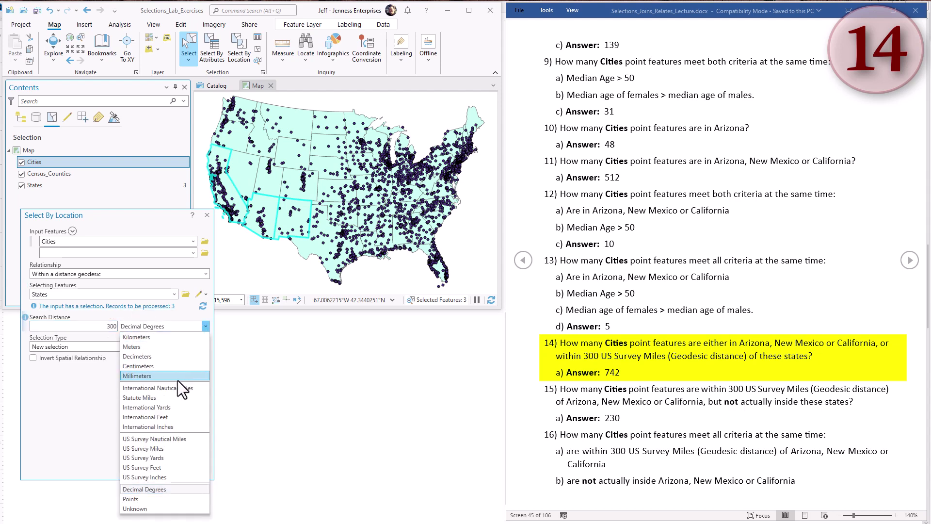
{"action": "left_click", "coordinate": [160, 448]}
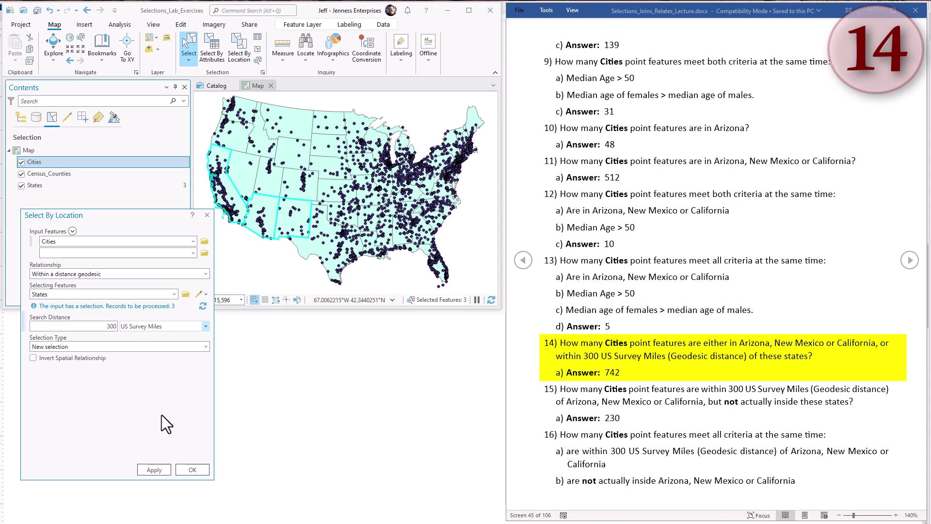
{"action": "left_click", "coordinate": [88, 346]}
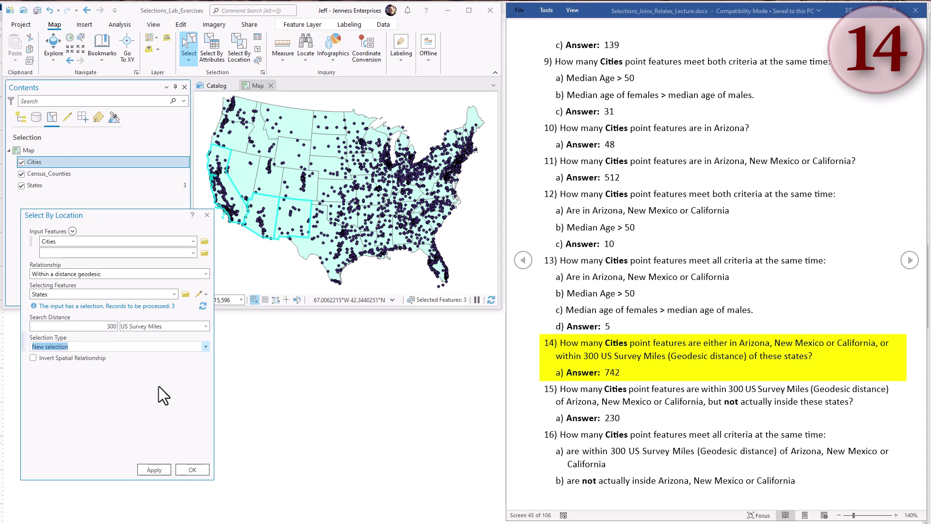
{"action": "left_click", "coordinate": [137, 390]}
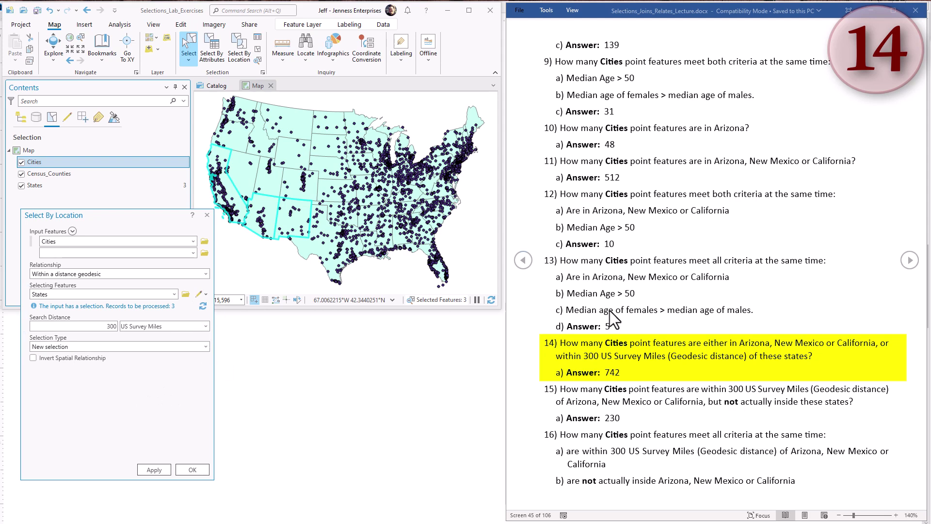
Review question 14's wording on being inside the states or within 300 US Survey Miles, and run the location selection on Cities.
{"action": "left_click", "coordinate": [709, 343]}
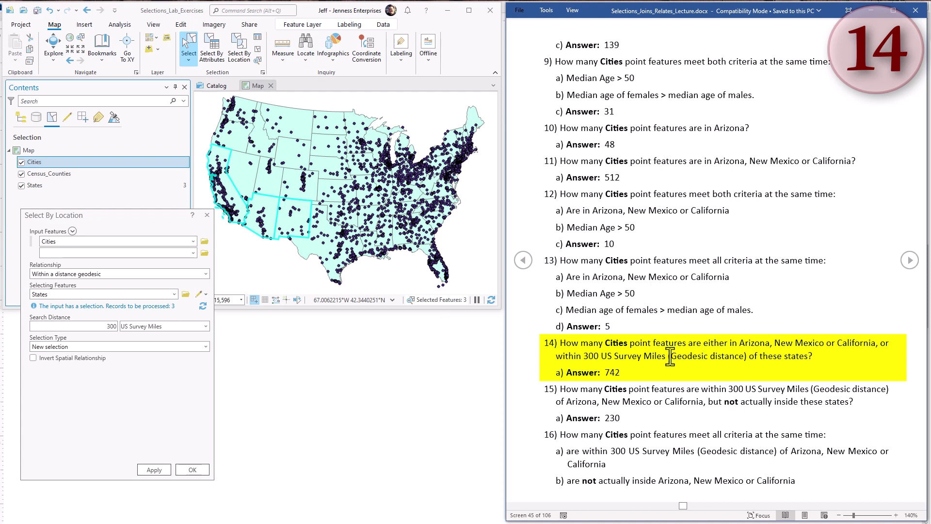
{"action": "left_click_drag", "start_coordinate": [702, 344], "coordinate": [876, 344]}
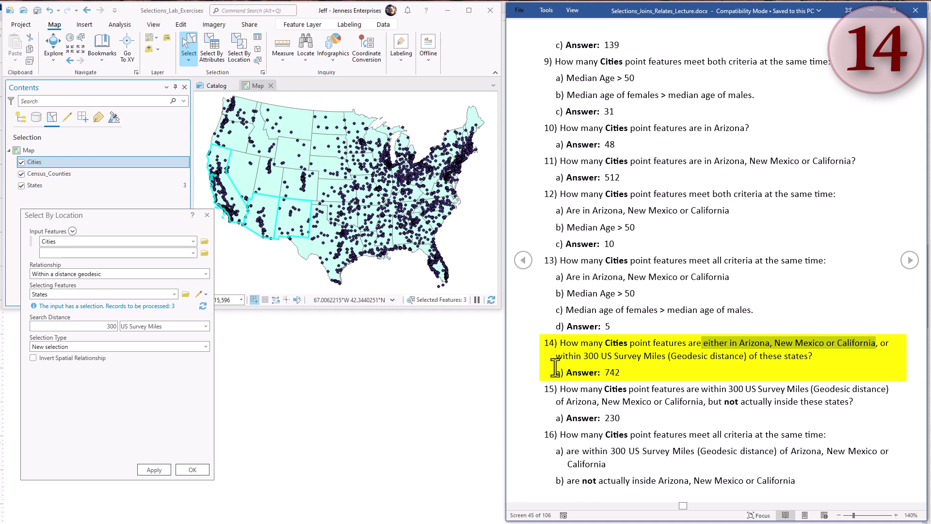
{"action": "left_click_drag", "start_coordinate": [556, 356], "coordinate": [667, 360]}
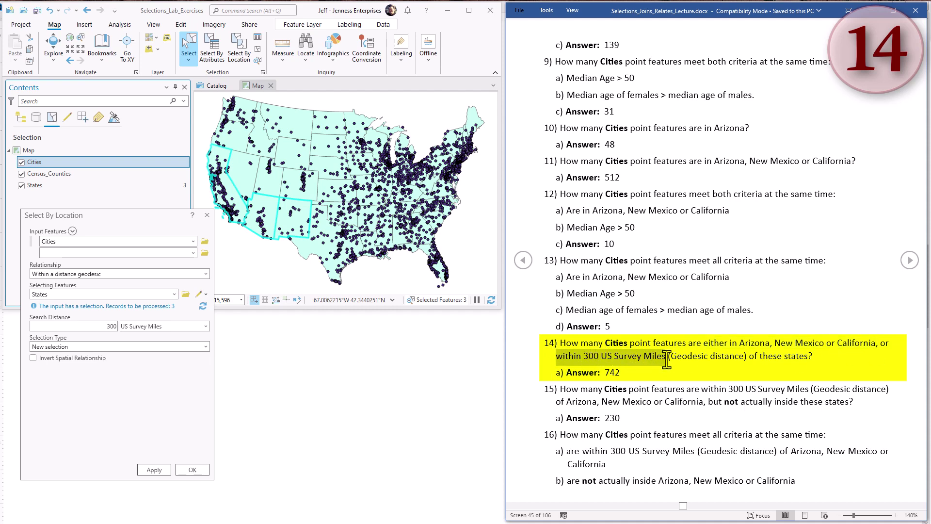
{"action": "left_click", "coordinate": [601, 358]}
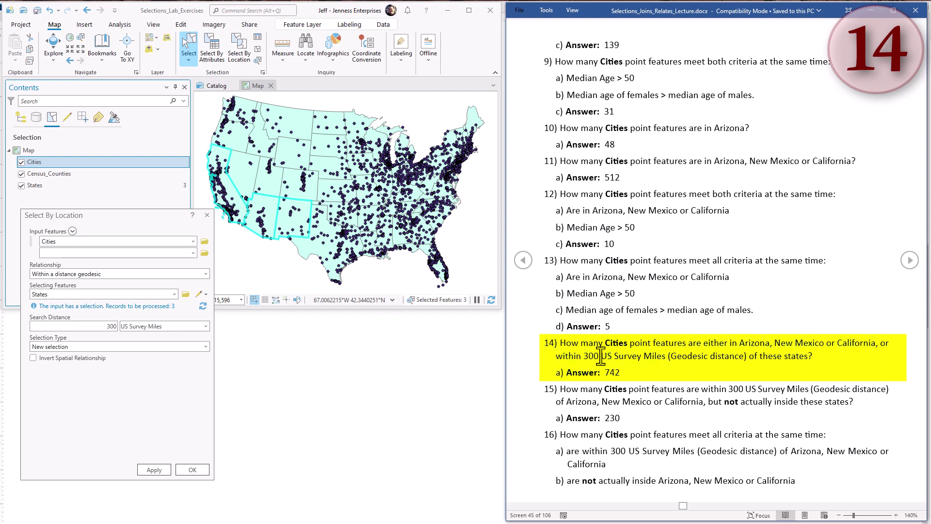
{"action": "left_click_drag", "start_coordinate": [557, 356], "coordinate": [666, 358]}
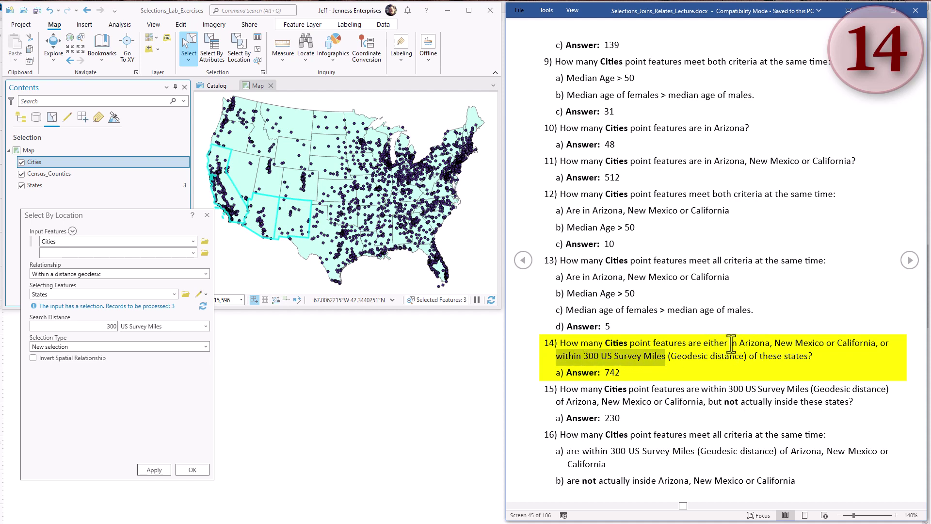
{"action": "left_click_drag", "start_coordinate": [728, 343], "coordinate": [871, 343]}
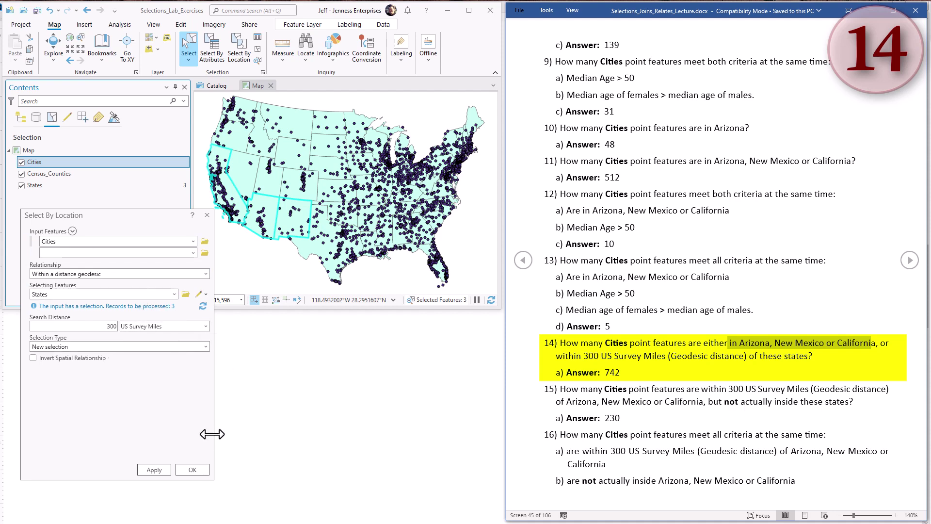
{"action": "left_click", "coordinate": [192, 470]}
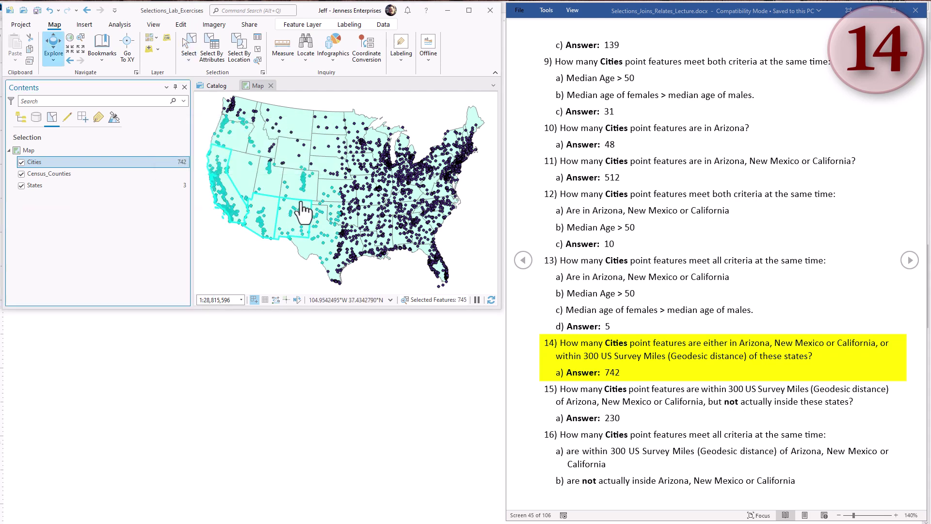
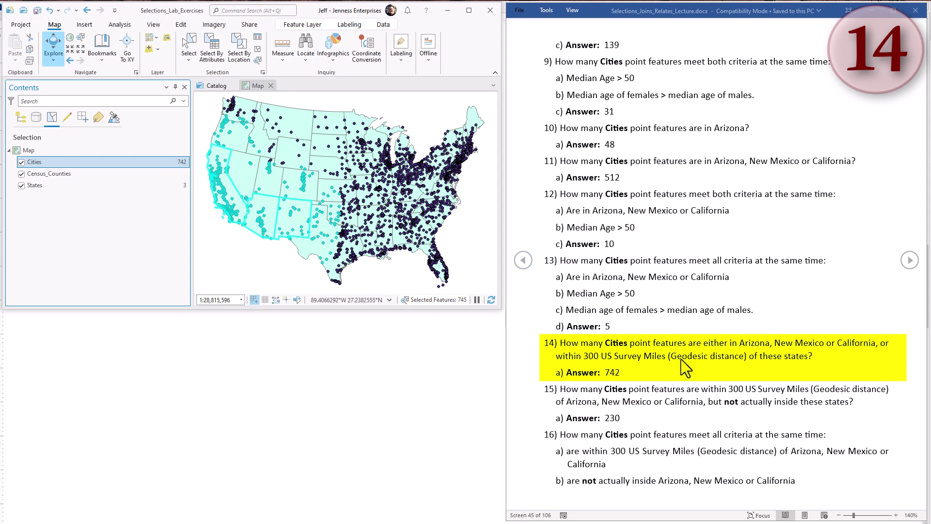
Compare the number of selected Cities with the answer to question 14 in the document, and move on to question 15.
{"action": "left_click", "coordinate": [630, 383]}
{"action": "left_click_drag", "start_coordinate": [621, 373], "coordinate": [609, 373]}
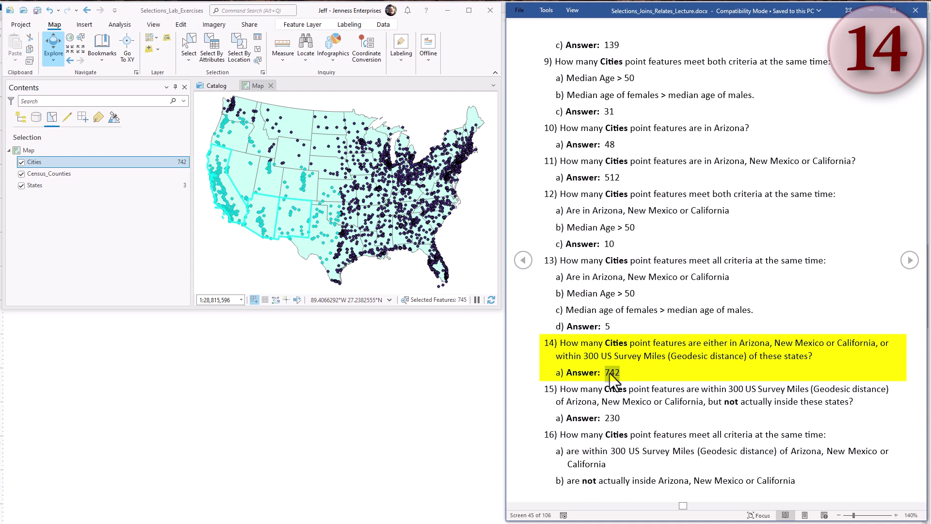
{"action": "left_click", "coordinate": [687, 401]}
{"action": "left_click", "coordinate": [661, 421]}
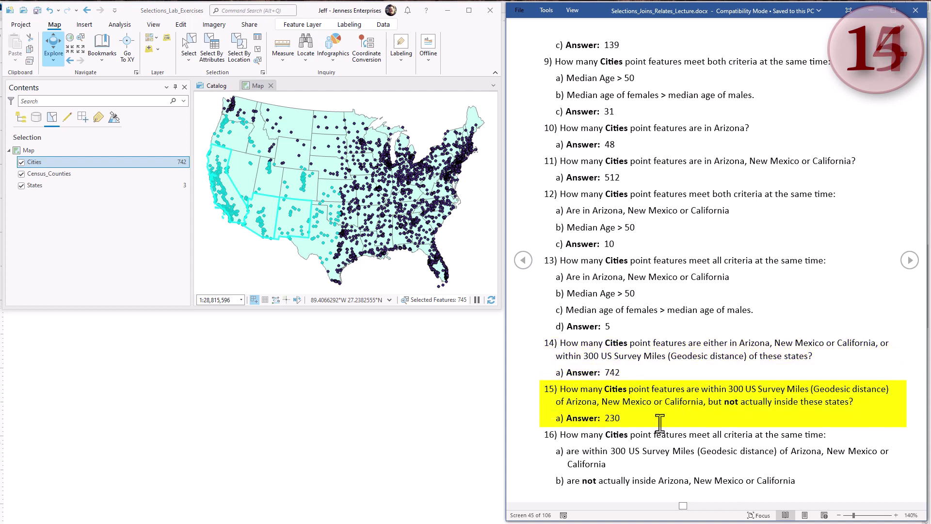
Set up Select By Location on Cities with the Intersect relationship to the selected States and an empty search distance.
{"action": "left_click_drag", "start_coordinate": [635, 421], "coordinate": [551, 392]}
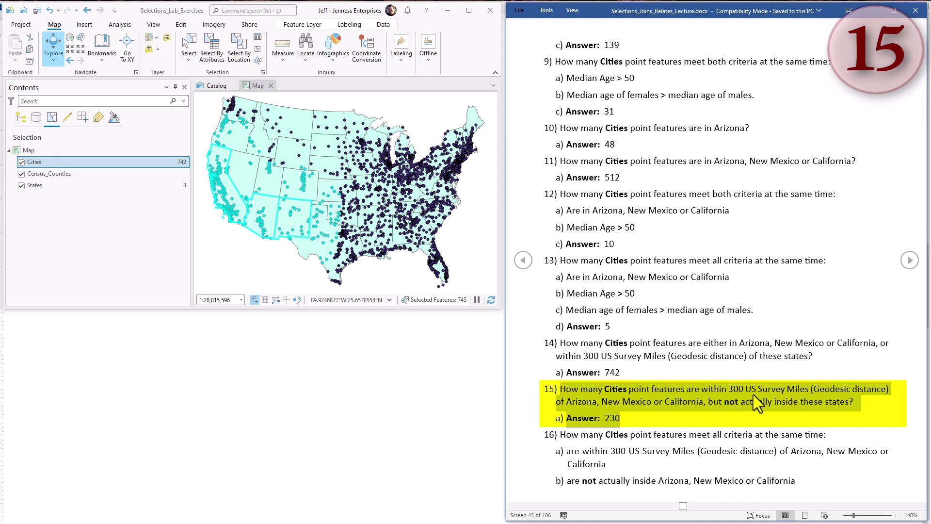
{"action": "left_click", "coordinate": [117, 217]}
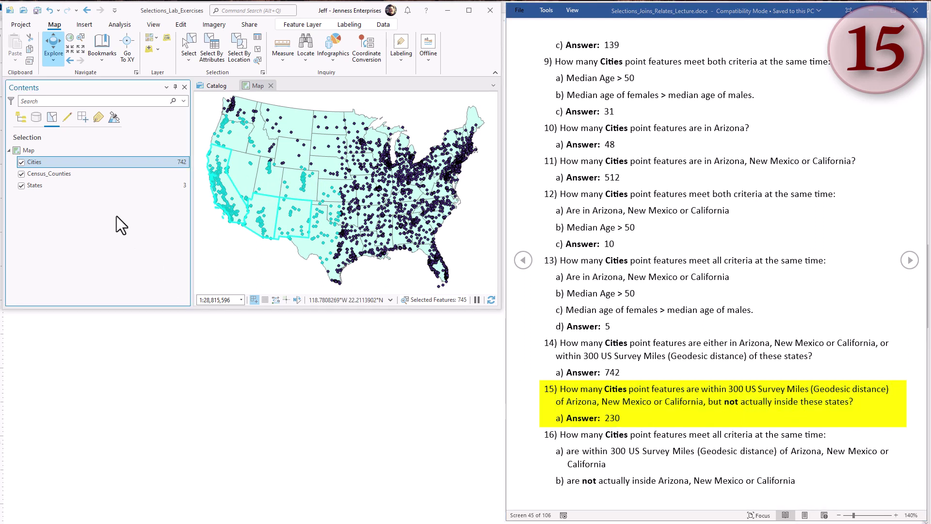
{"action": "left_click", "coordinate": [237, 49]}
{"action": "left_click_drag", "start_coordinate": [470, 158], "coordinate": [120, 209]}
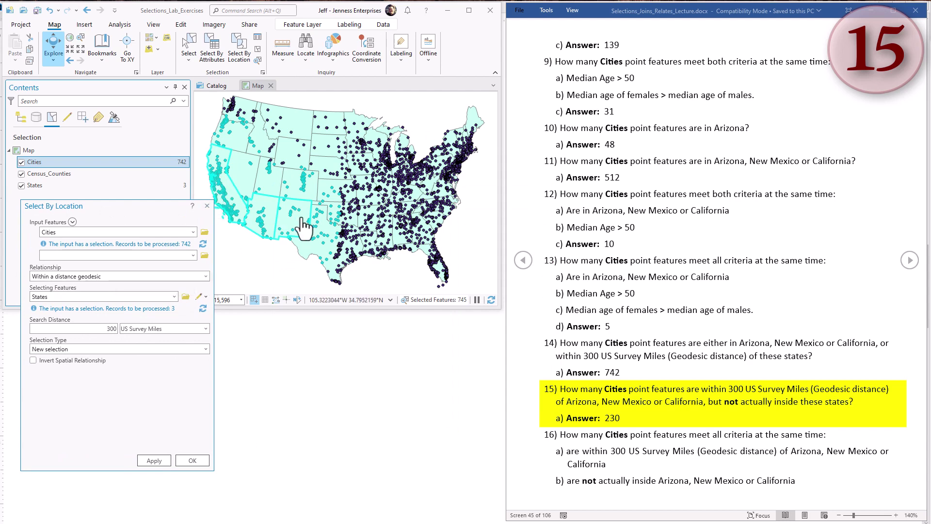
{"action": "left_click", "coordinate": [205, 276]}
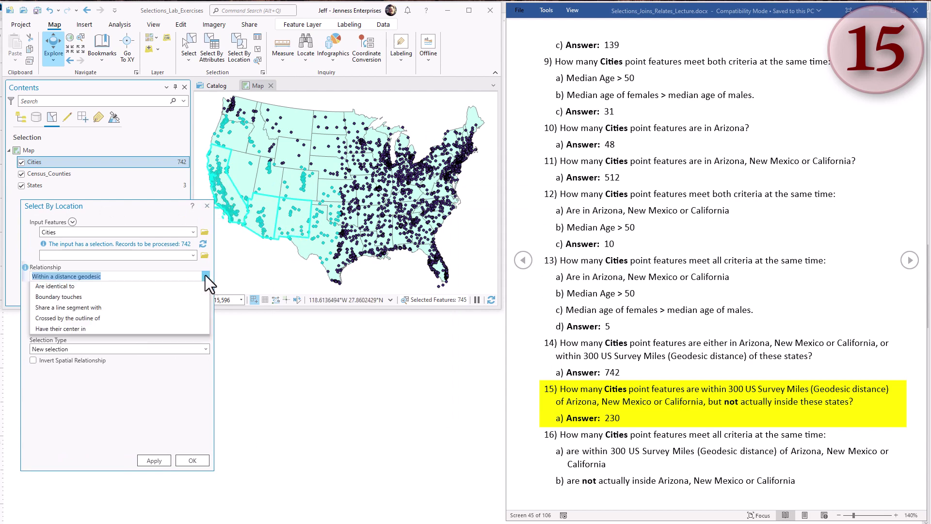
{"action": "left_click", "coordinate": [65, 290]}
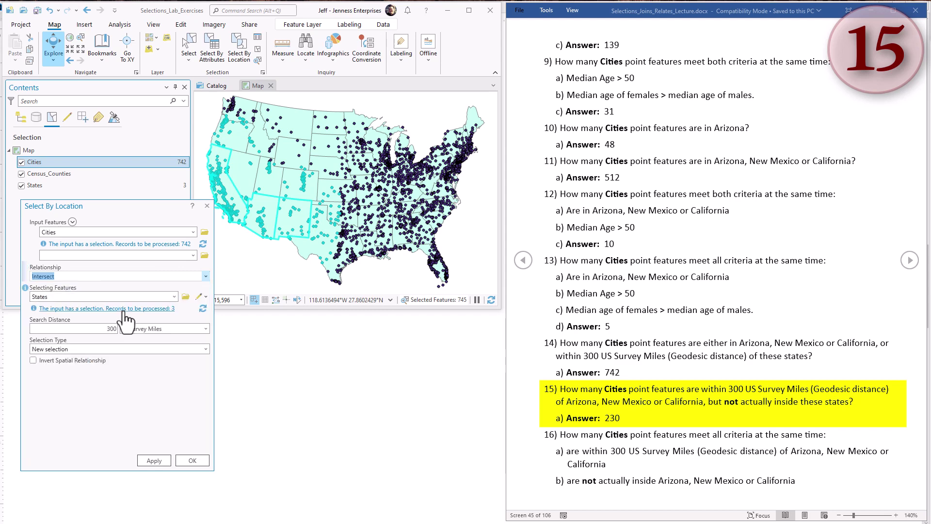
{"action": "double_click", "coordinate": [111, 329]}
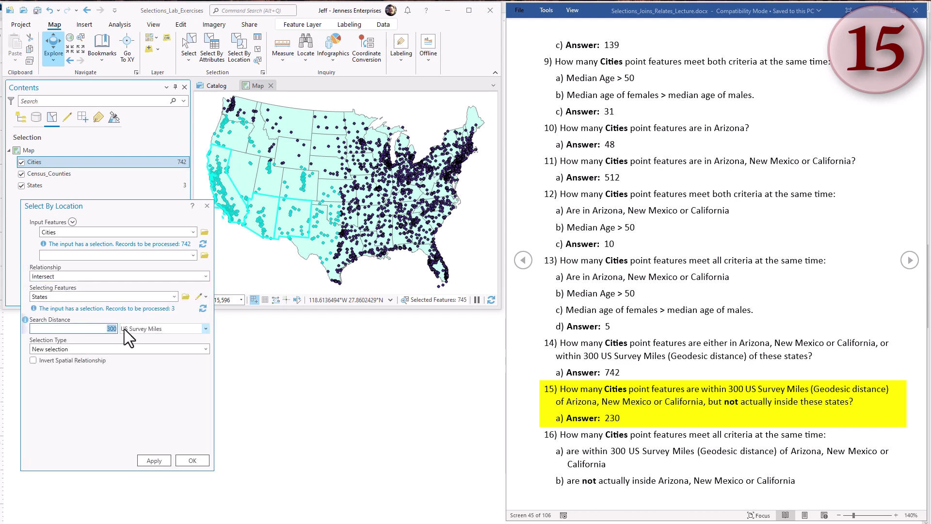
{"action": "key", "text": "BackSpace"}
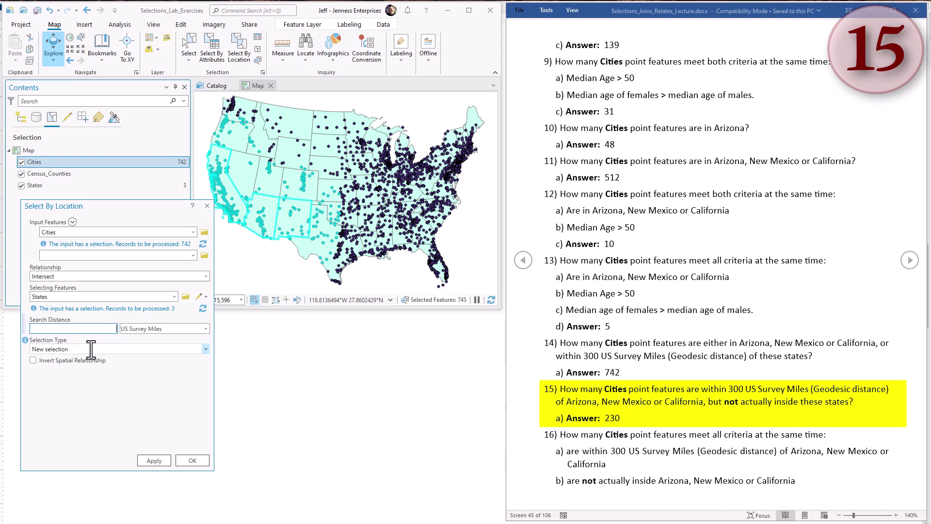
Apply the location query with Remove from the current selection, and compare the Cities count with question 15's answer.
{"action": "left_click", "coordinate": [202, 349]}
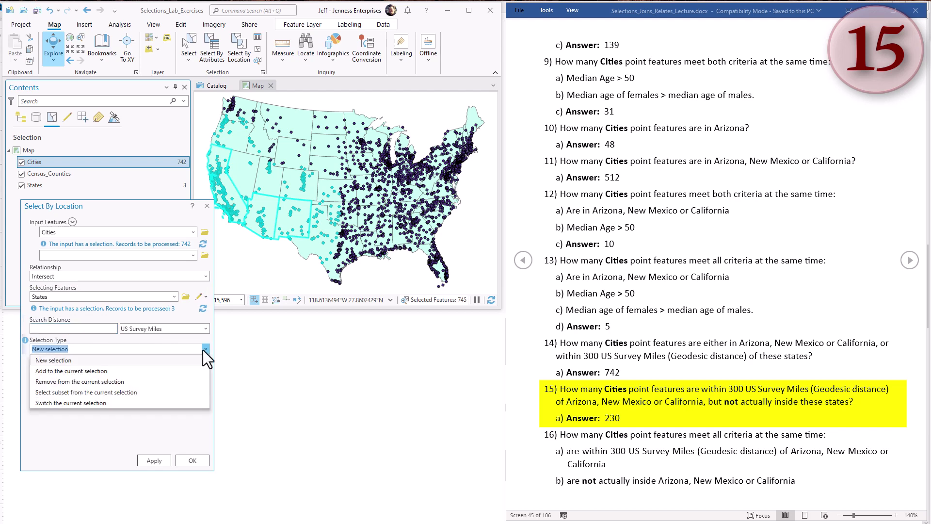
{"action": "left_click", "coordinate": [93, 380]}
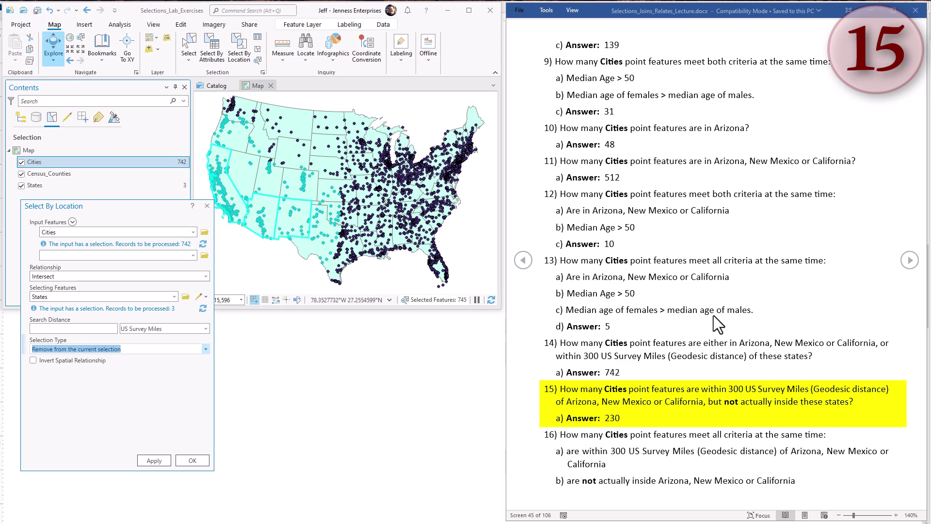
{"action": "left_click", "coordinate": [164, 459]}
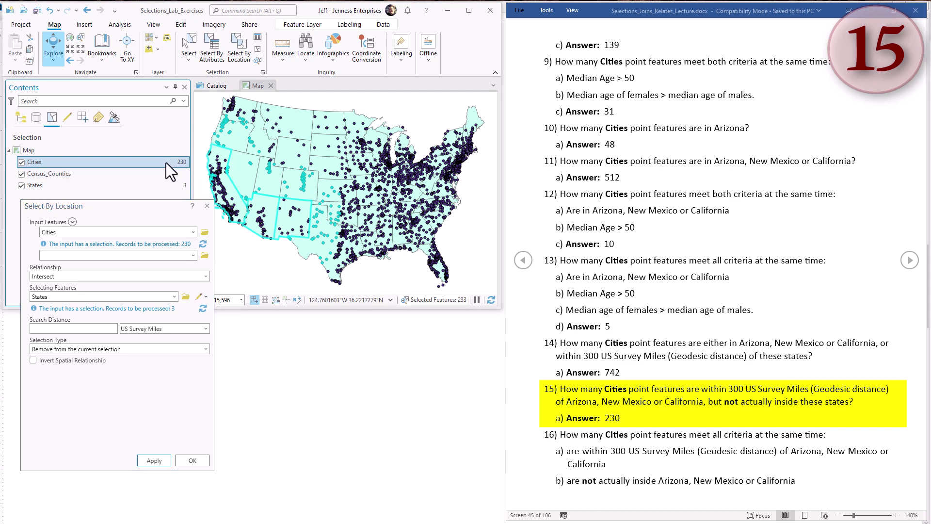
{"action": "left_click", "coordinate": [615, 416], "text": "shift"}
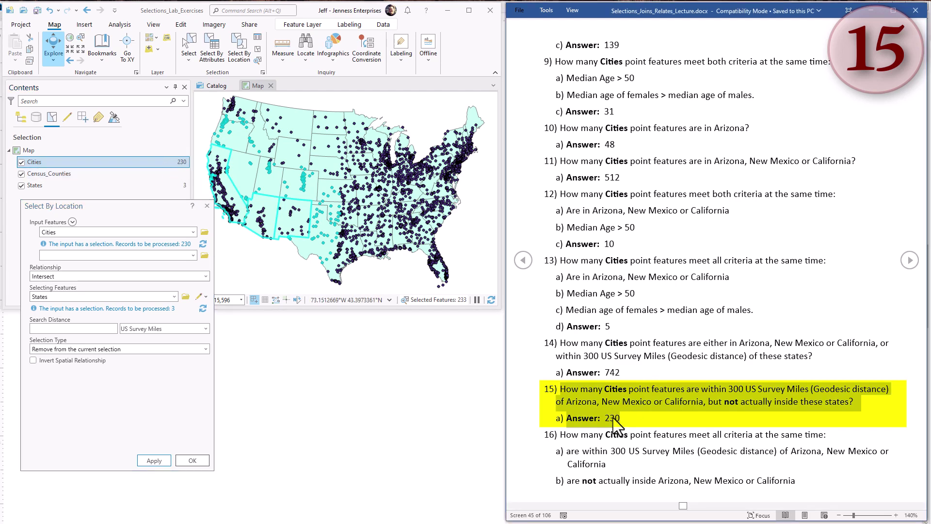
Review the criteria of question 16 in the lecture document and close the Select By Location dialog.
{"action": "left_click", "coordinate": [587, 436]}
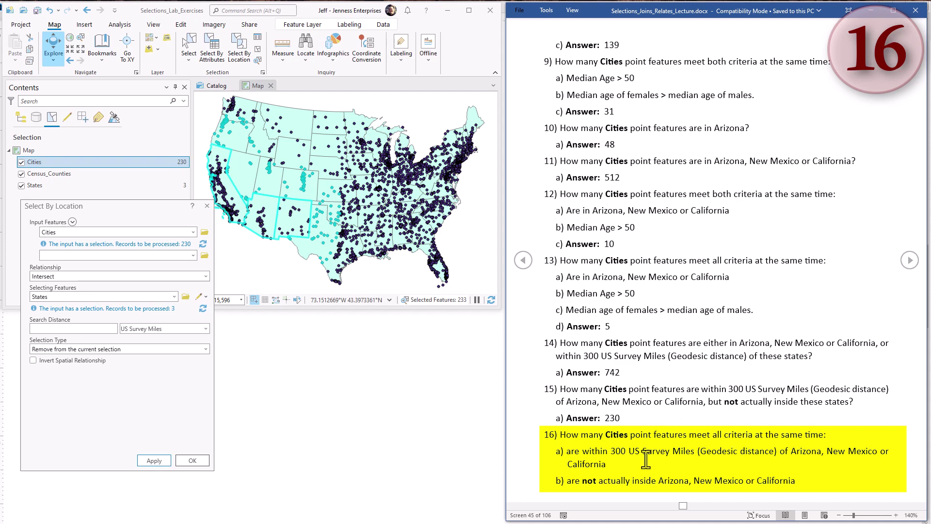
{"action": "left_click_drag", "start_coordinate": [593, 450], "coordinate": [873, 453]}
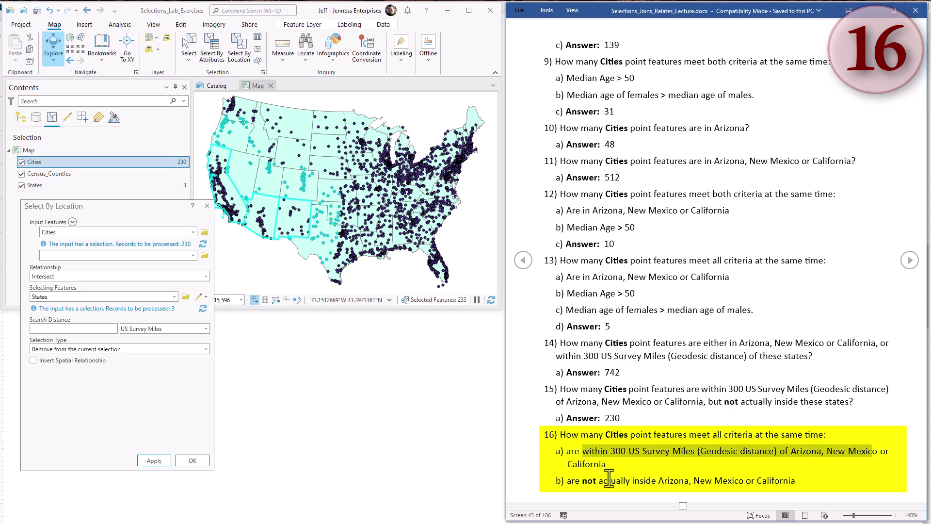
{"action": "left_click_drag", "start_coordinate": [567, 485], "coordinate": [793, 479]}
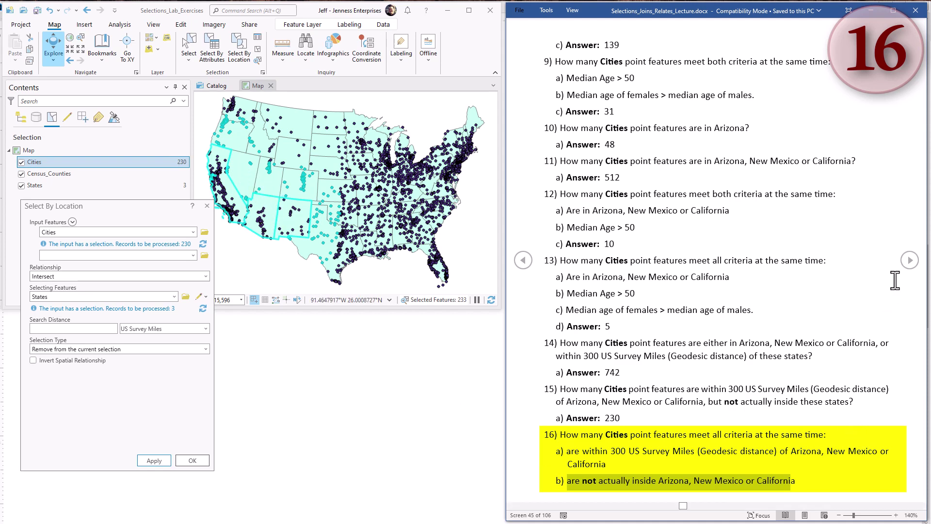
{"action": "left_click", "coordinate": [909, 260]}
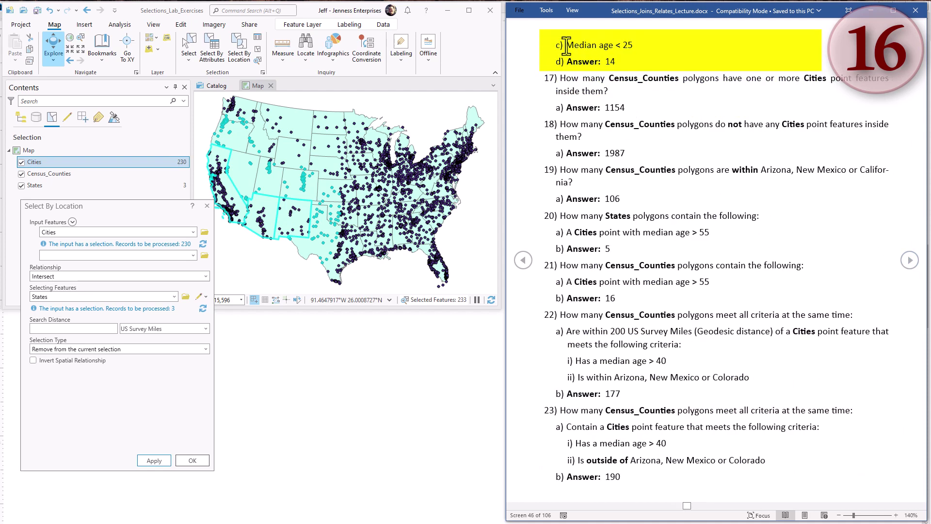
{"action": "left_click_drag", "start_coordinate": [579, 46], "coordinate": [633, 47]}
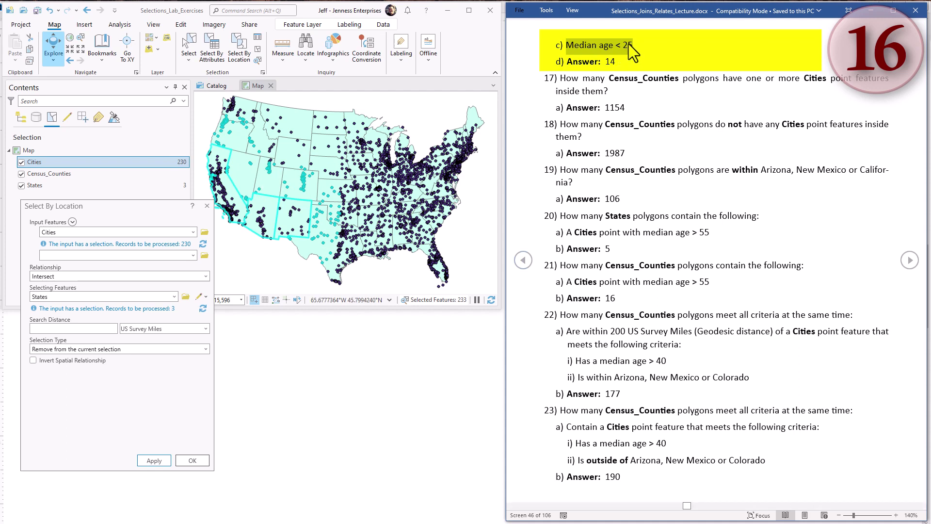
{"action": "left_click", "coordinate": [207, 206]}
{"action": "left_click", "coordinate": [207, 206]}
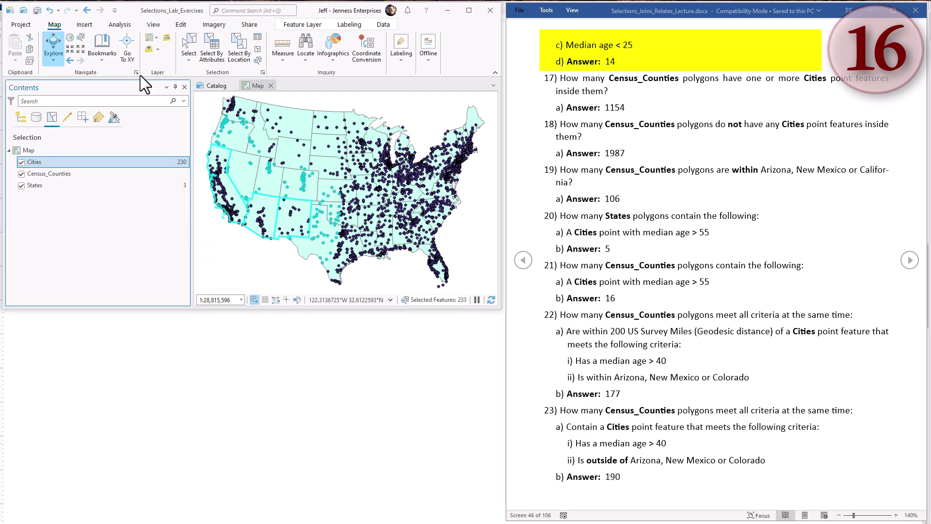
Open Select By Attributes for Cities with the selection type Select subset from the current selection.
{"action": "left_click", "coordinate": [215, 47]}
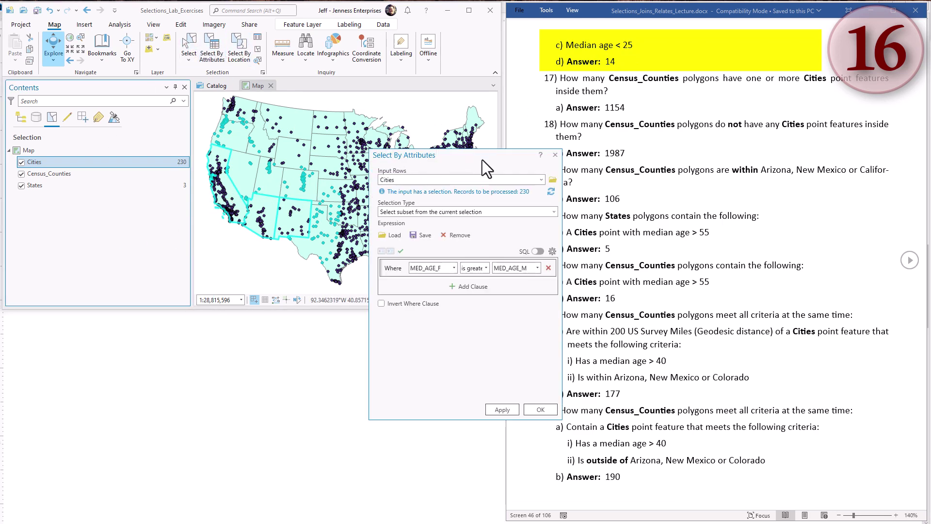
{"action": "left_click_drag", "start_coordinate": [479, 157], "coordinate": [137, 210]}
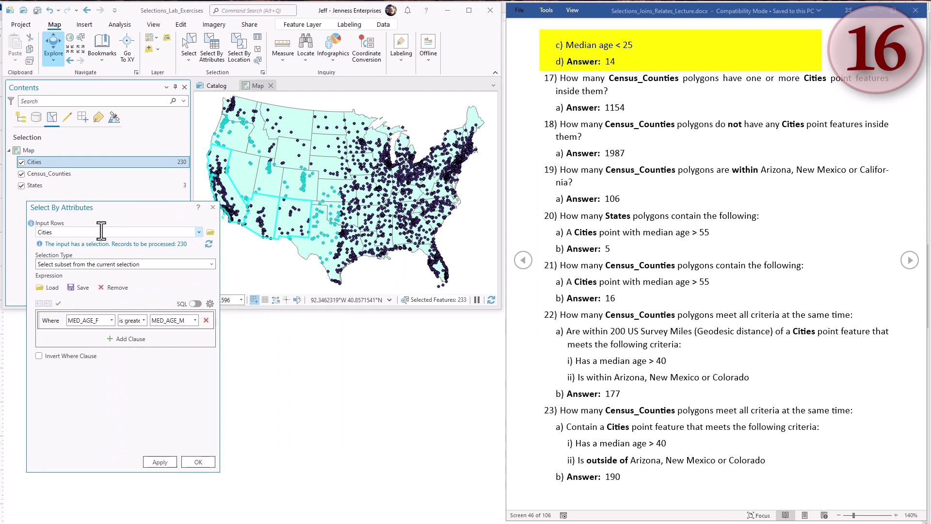
{"action": "double_click", "coordinate": [112, 232]}
{"action": "double_click", "coordinate": [158, 265]}
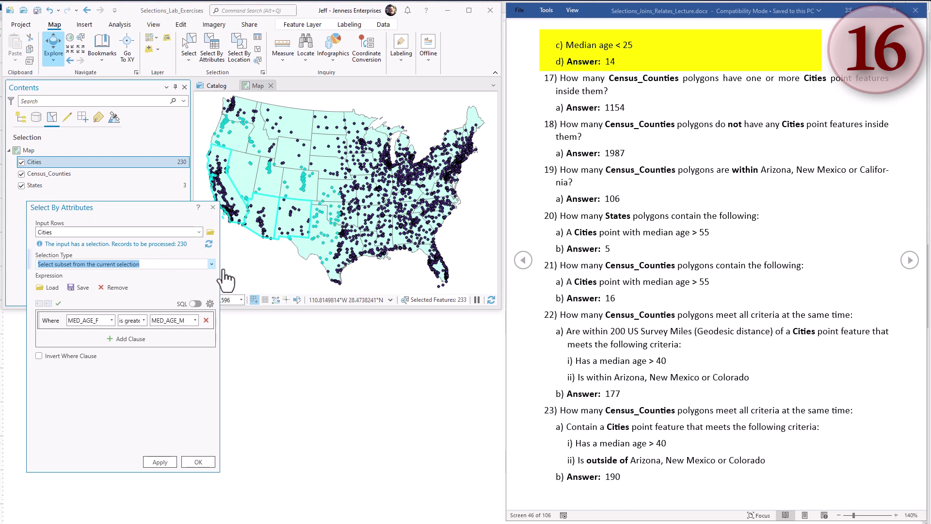
{"action": "left_click", "coordinate": [116, 320]}
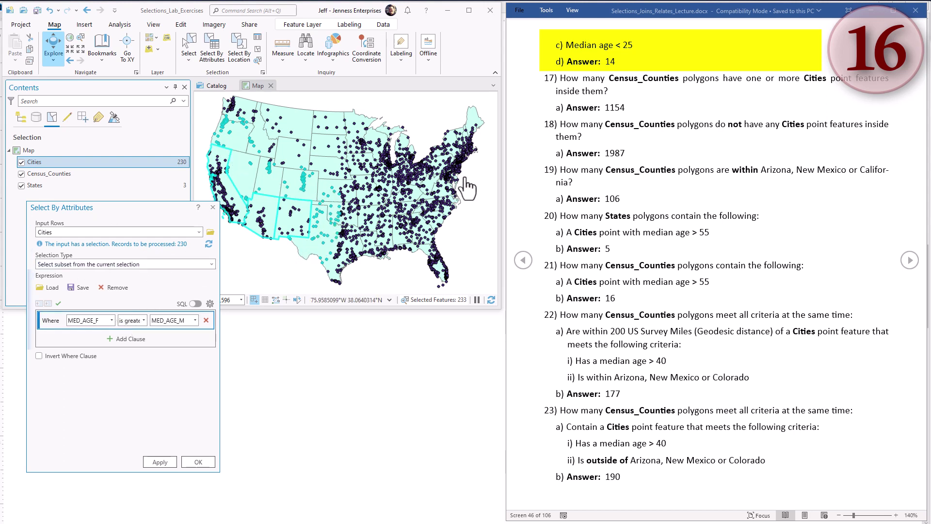
Apply the clause MED_AGE is less than 25 to the selected Cities and compare the count with question 16's answer.
{"action": "left_click", "coordinate": [112, 321]}
{"action": "left_click", "coordinate": [92, 351]}
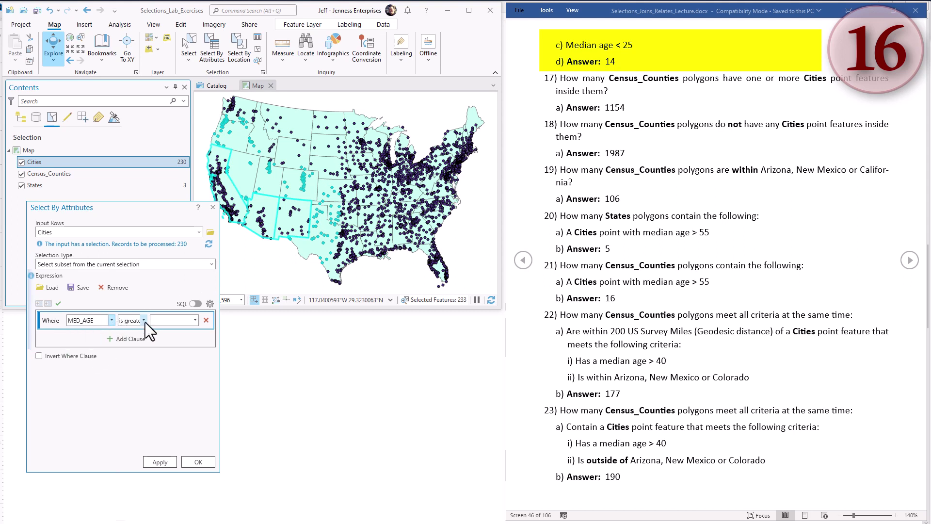
{"action": "left_click", "coordinate": [144, 320]}
{"action": "left_click", "coordinate": [142, 370]}
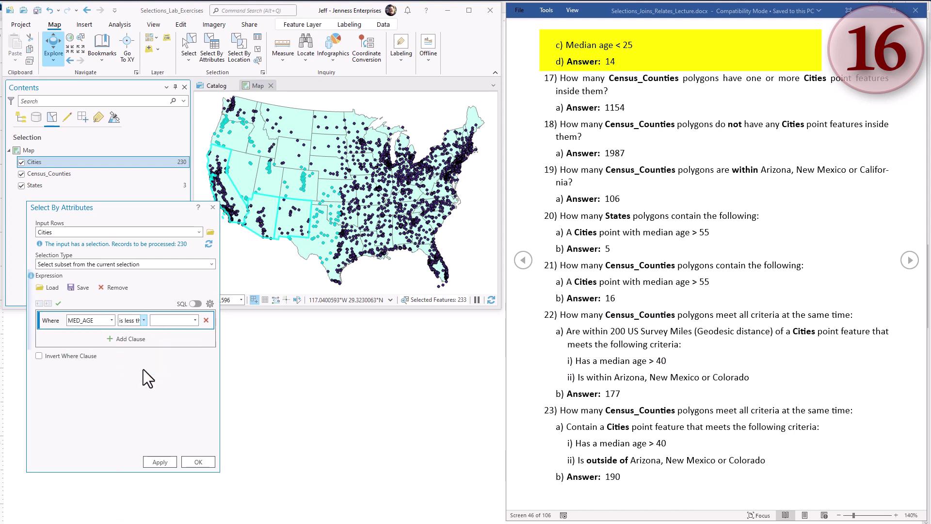
{"action": "left_click", "coordinate": [195, 319]}
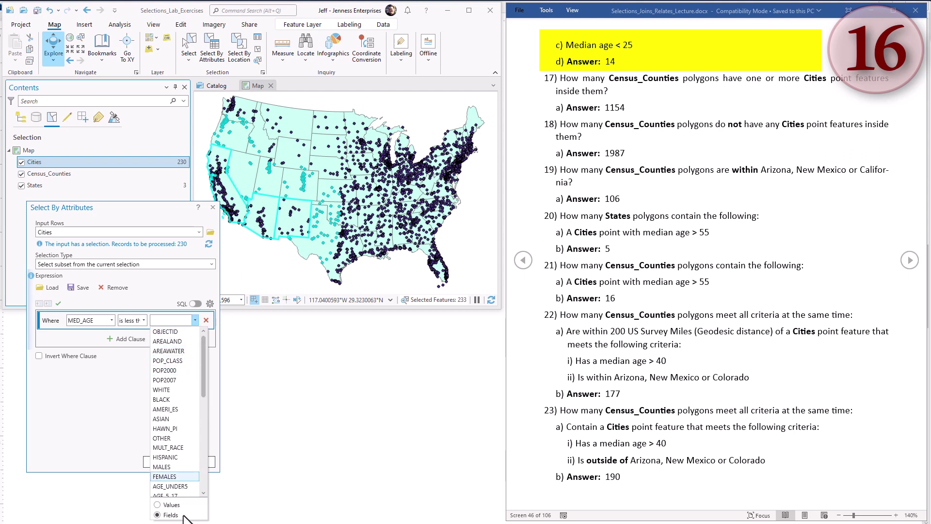
{"action": "left_click", "coordinate": [157, 504]}
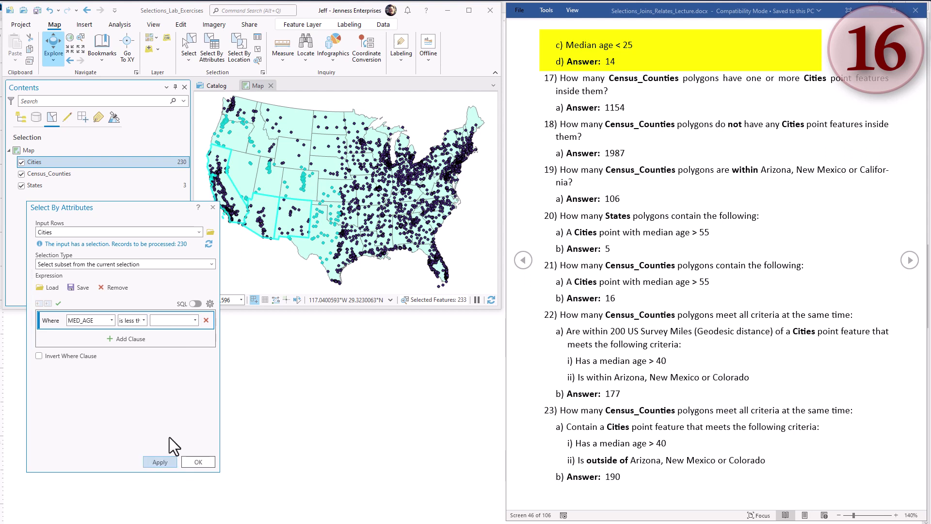
{"action": "left_click", "coordinate": [174, 320]}
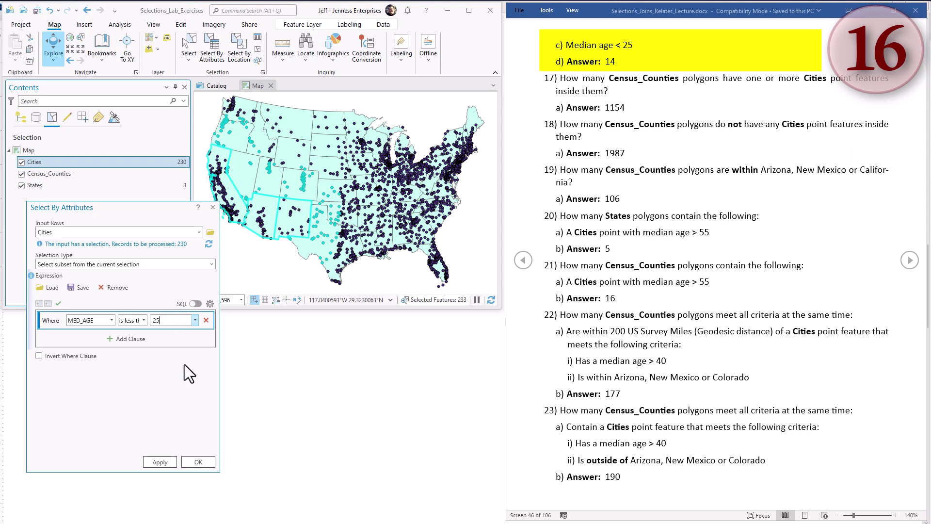
{"action": "left_click", "coordinate": [164, 461]}
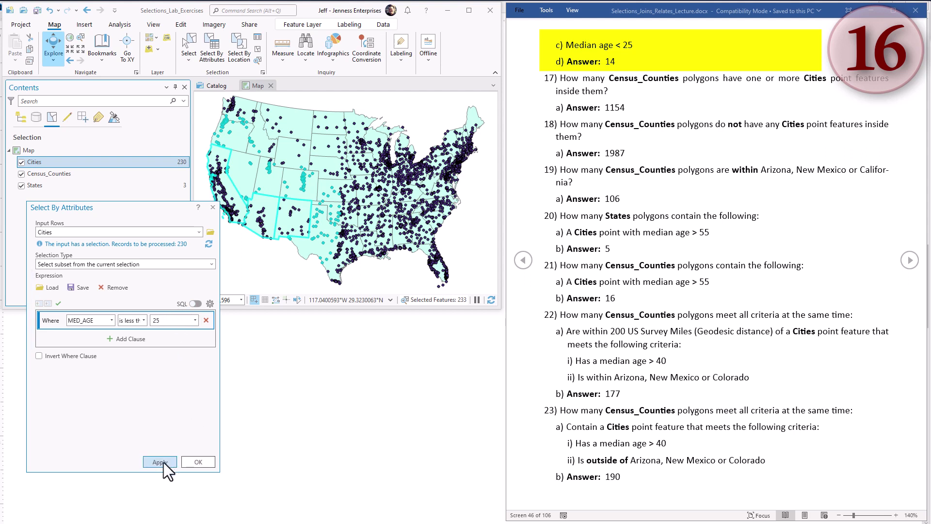
{"action": "left_click", "coordinate": [175, 161]}
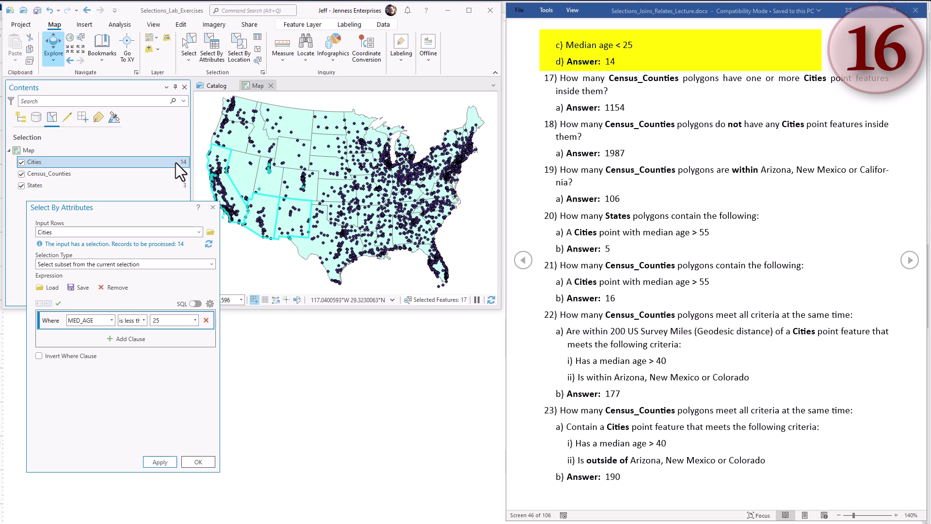
{"action": "left_click", "coordinate": [621, 58]}
{"action": "left_click_drag", "start_coordinate": [615, 61], "coordinate": [566, 49]}
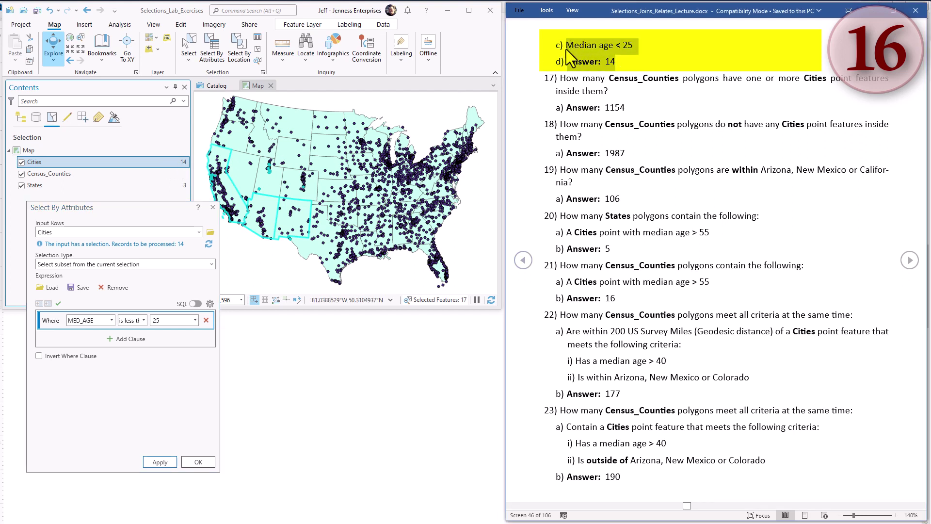
For question 17, clear the selection on all layers and display Census_Counties instead of States on the map.
{"action": "left_click", "coordinate": [651, 102]}
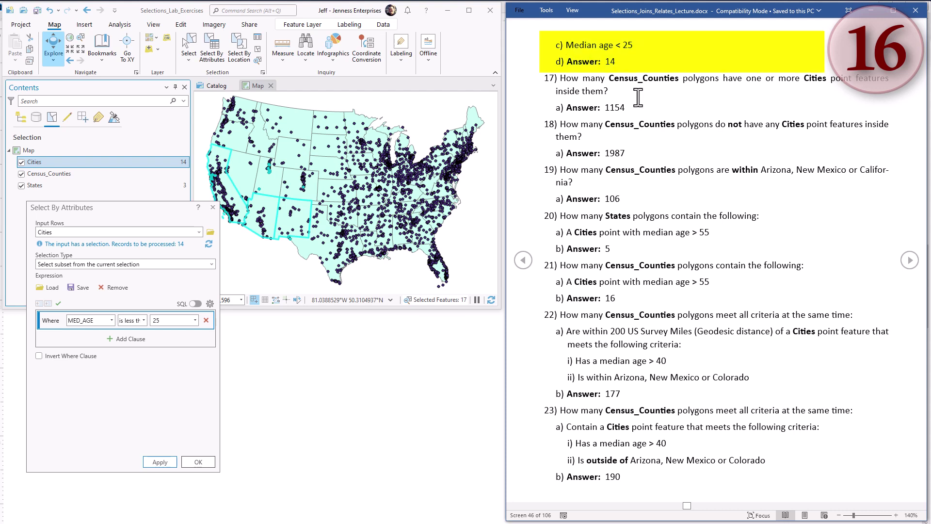
{"action": "left_click_drag", "start_coordinate": [626, 107], "coordinate": [559, 79]}
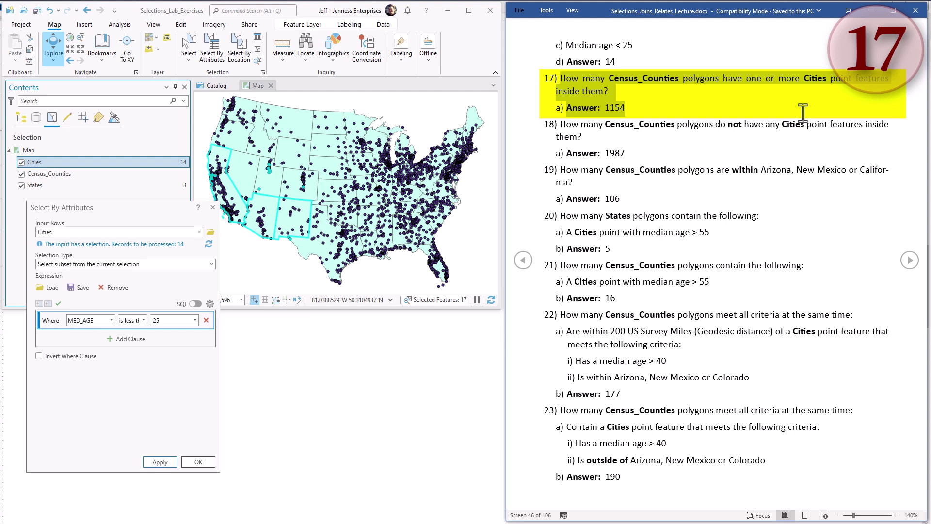
{"action": "left_click", "coordinate": [212, 207]}
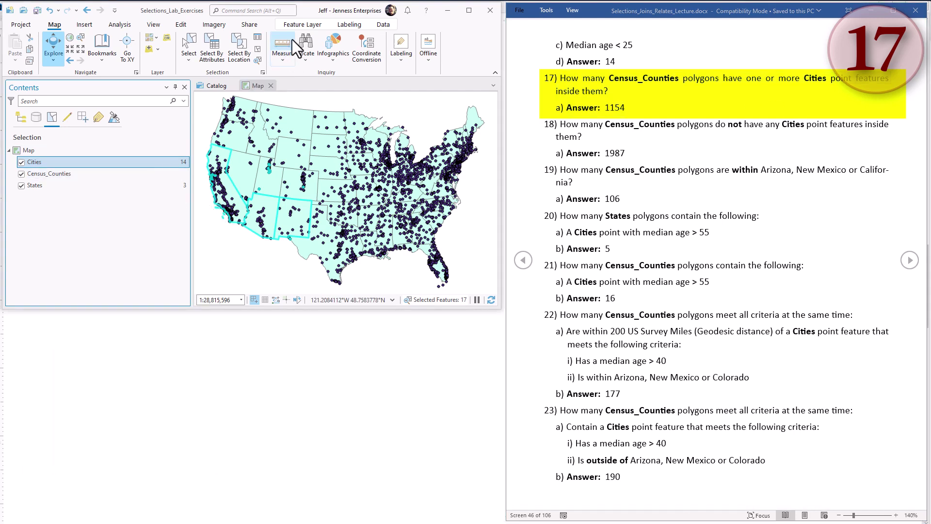
{"action": "left_click", "coordinate": [258, 50]}
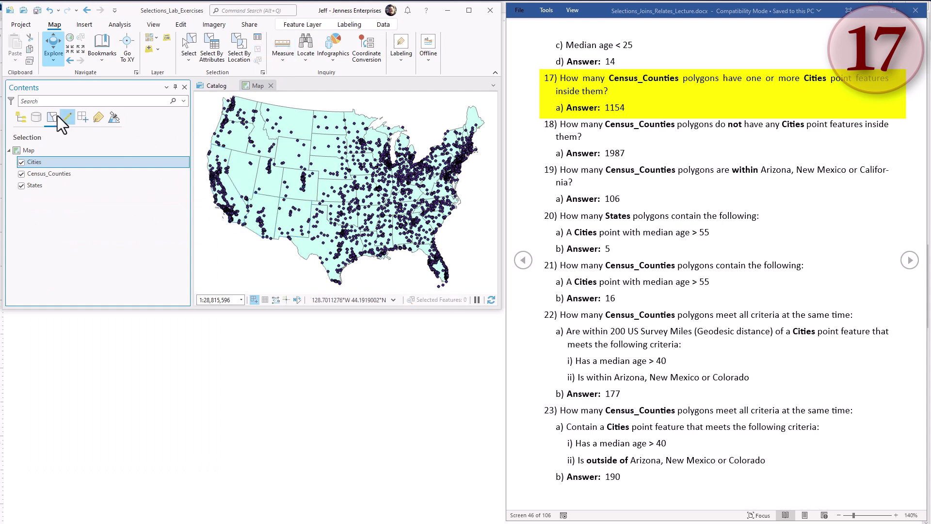
{"action": "left_click", "coordinate": [21, 117]}
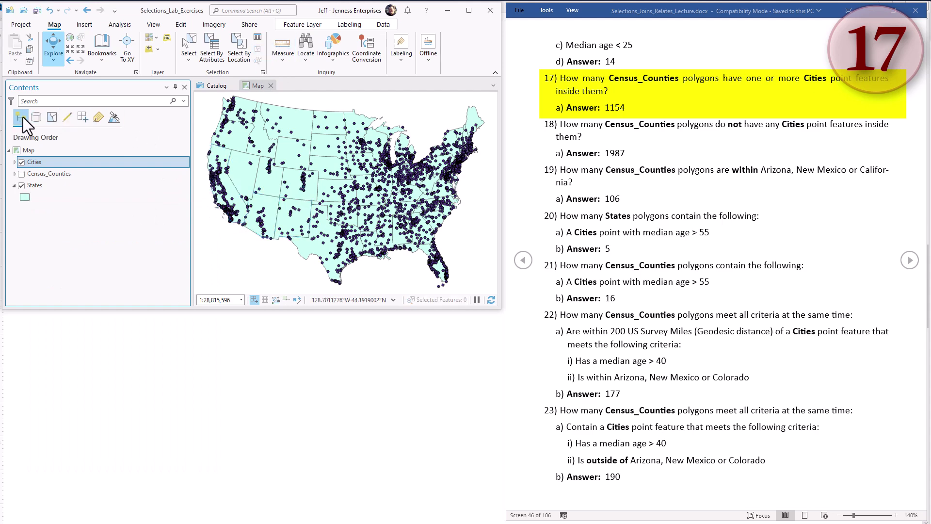
{"action": "left_click", "coordinate": [21, 174]}
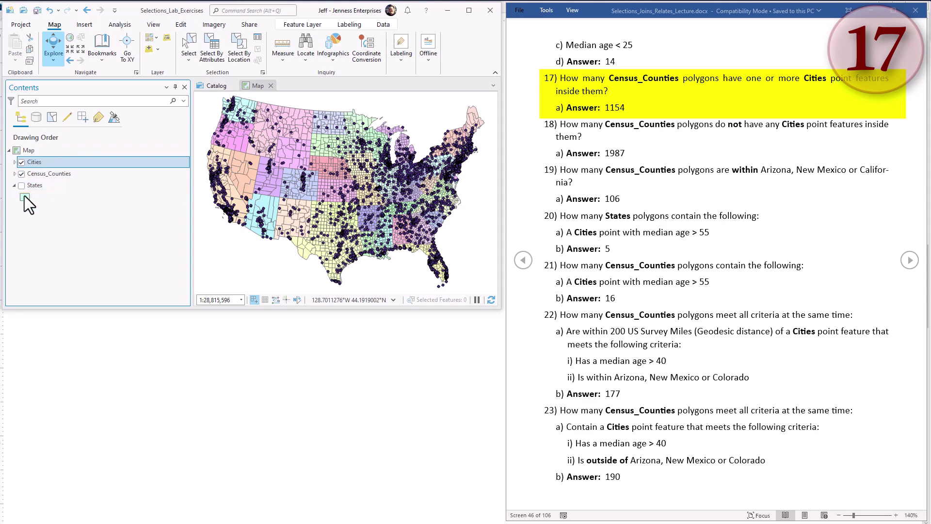
List layers by selection and set up Select By Location with Census_Counties as input and Cities as the selecting features.
{"action": "left_click", "coordinate": [51, 118]}
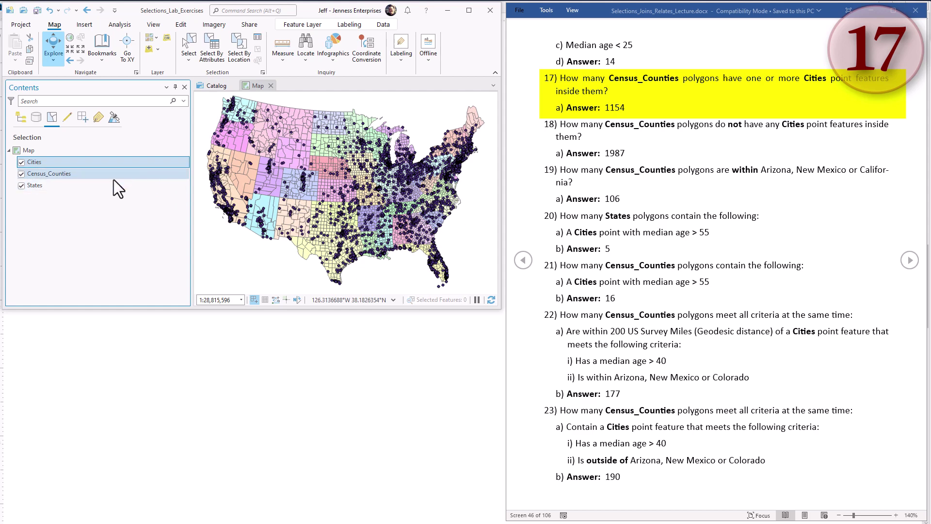
{"action": "left_click", "coordinate": [233, 43]}
{"action": "left_click_drag", "start_coordinate": [454, 160], "coordinate": [100, 207]}
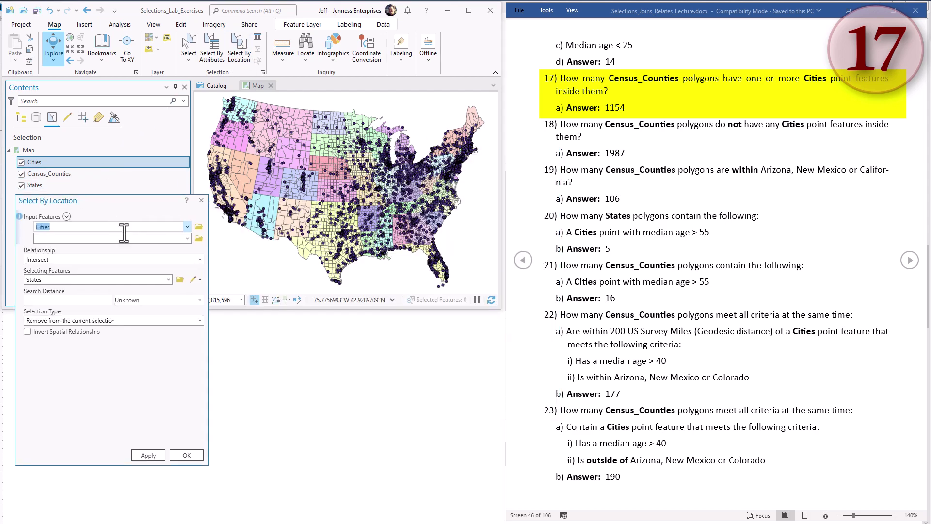
{"action": "left_click", "coordinate": [187, 227]}
{"action": "left_click", "coordinate": [69, 248]}
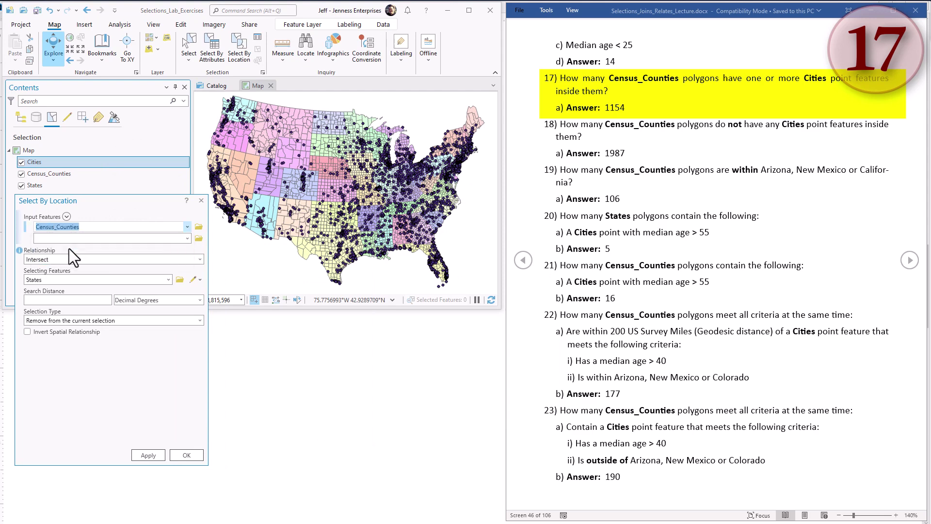
{"action": "left_click", "coordinate": [87, 280]}
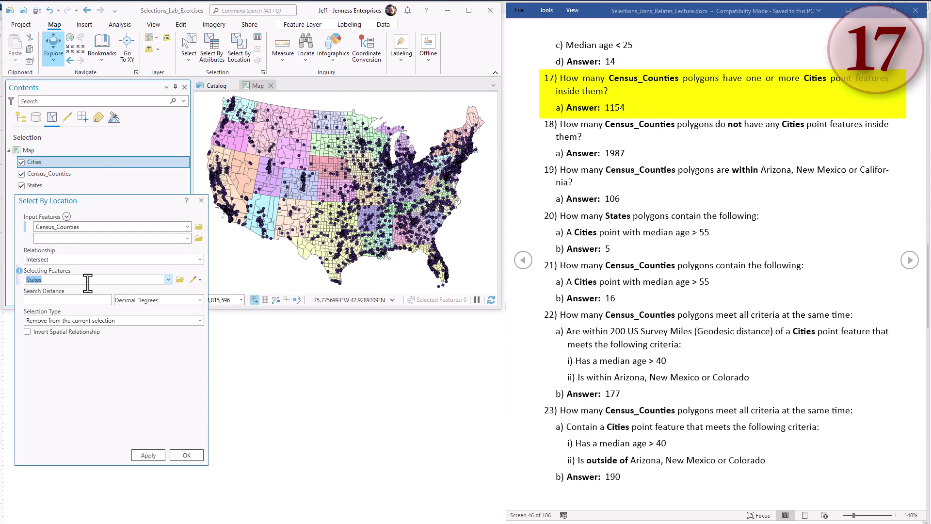
{"action": "left_click", "coordinate": [168, 279]}
{"action": "left_click", "coordinate": [56, 290]}
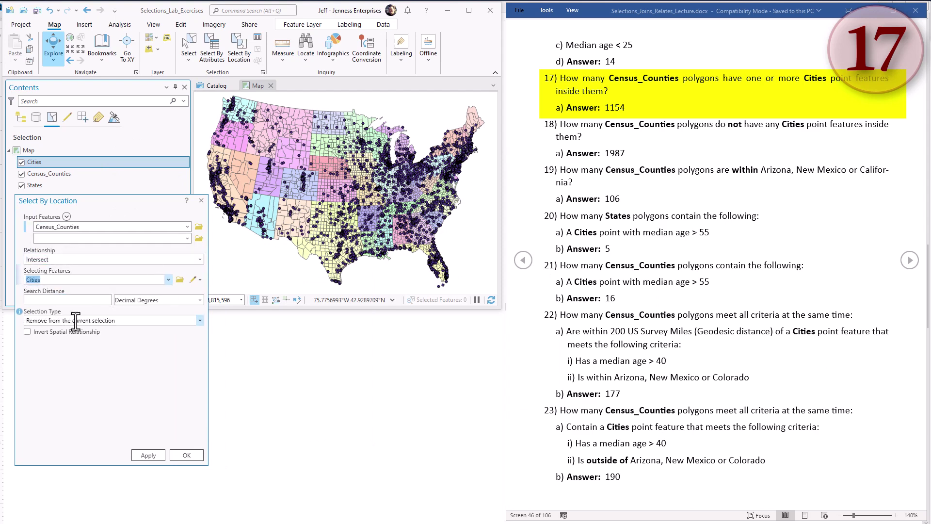
Apply the location selection as a New selection and compare the Census_Counties count with question 17's answer.
{"action": "left_click", "coordinate": [200, 320]}
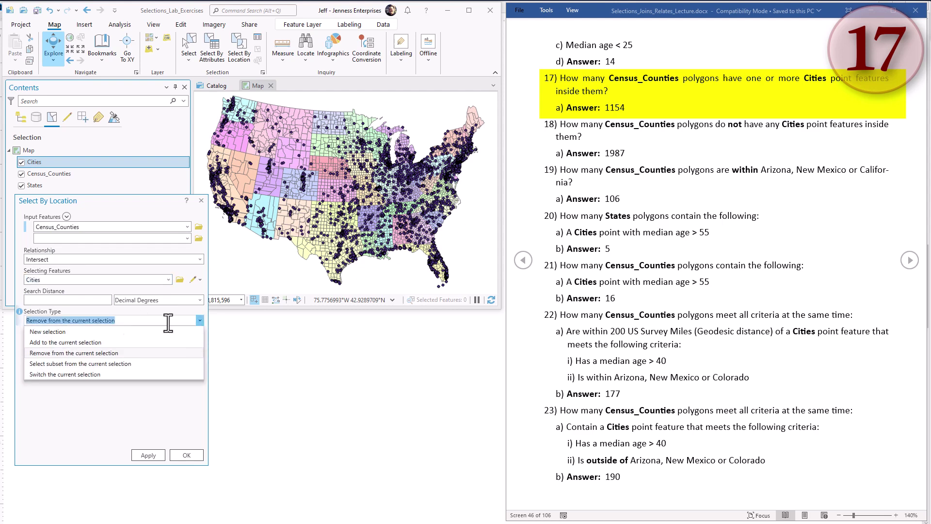
{"action": "left_click", "coordinate": [58, 331]}
{"action": "left_click", "coordinate": [92, 299]}
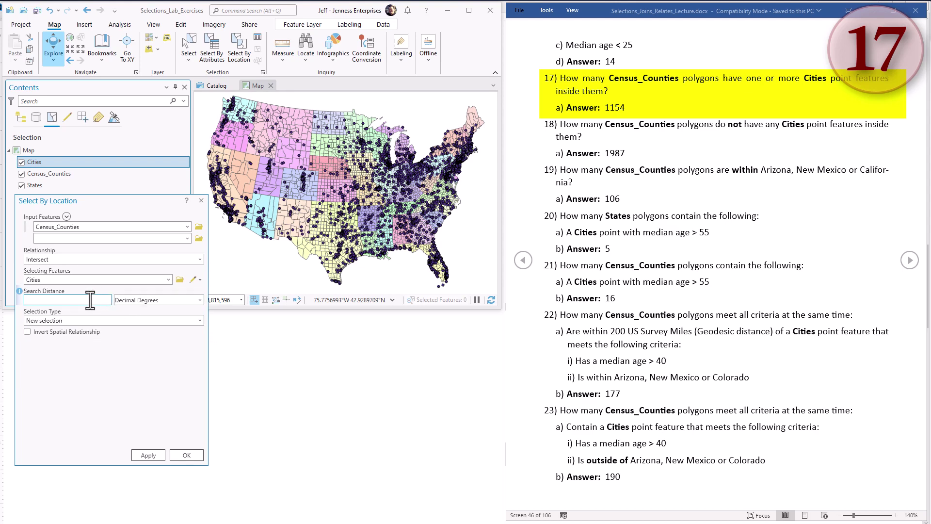
{"action": "left_click", "coordinate": [150, 457]}
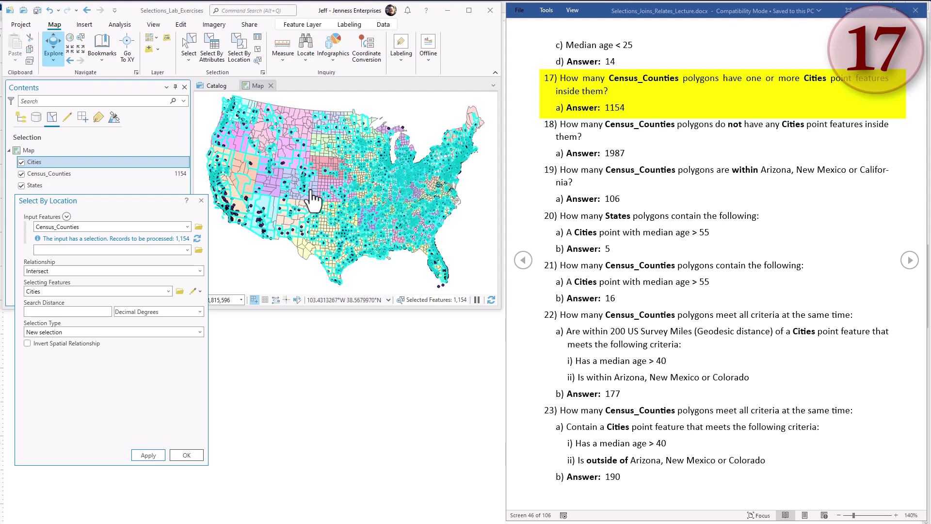
{"action": "left_click", "coordinate": [173, 174]}
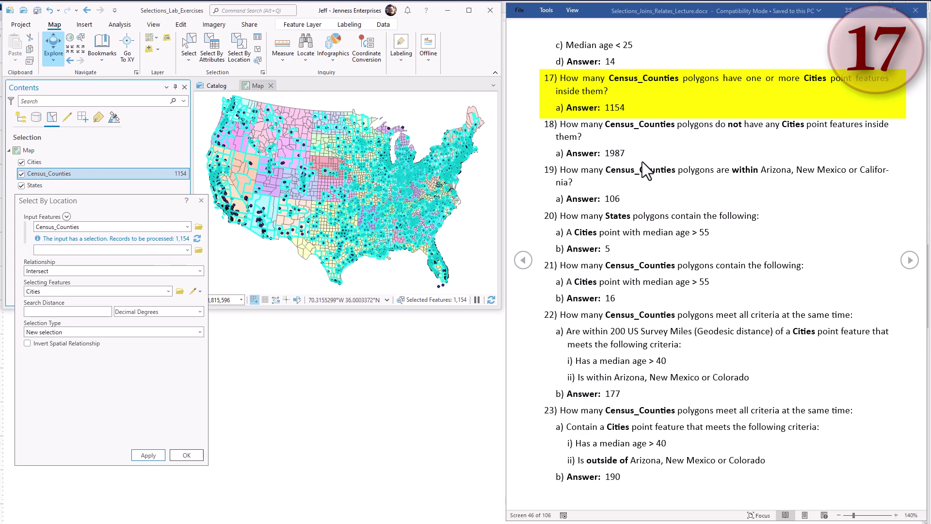
{"action": "left_click", "coordinate": [612, 111]}
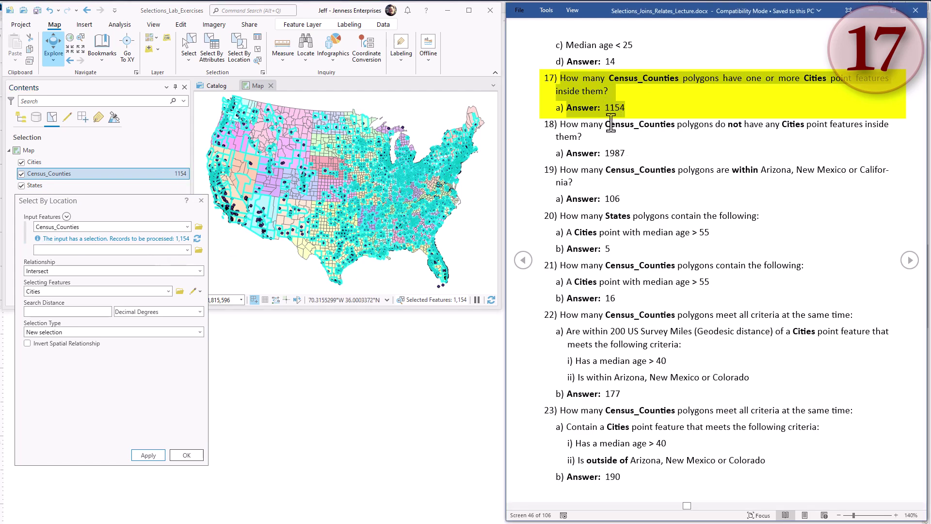
{"action": "left_click", "coordinate": [597, 139]}
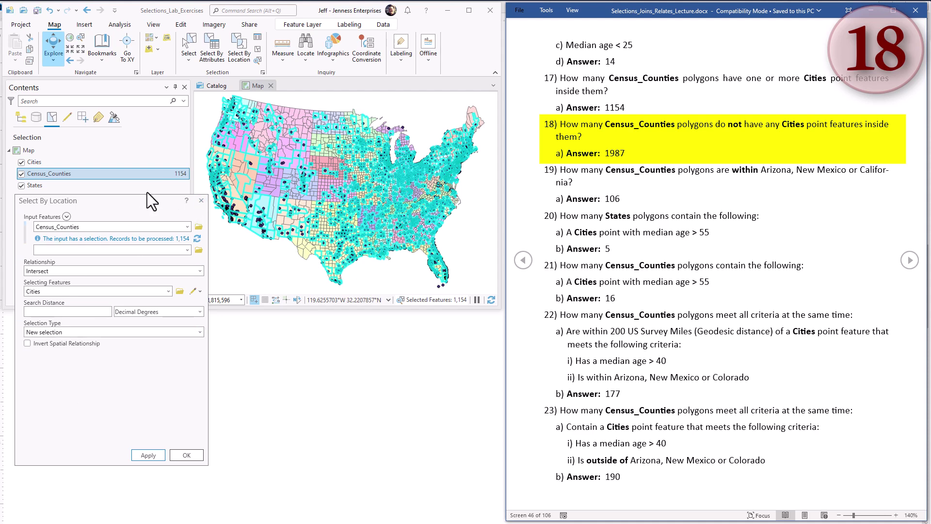
Close the Select By Location dialog and review the answers to questions 17 and 18 in the lecture document.
{"action": "left_click", "coordinate": [203, 201]}
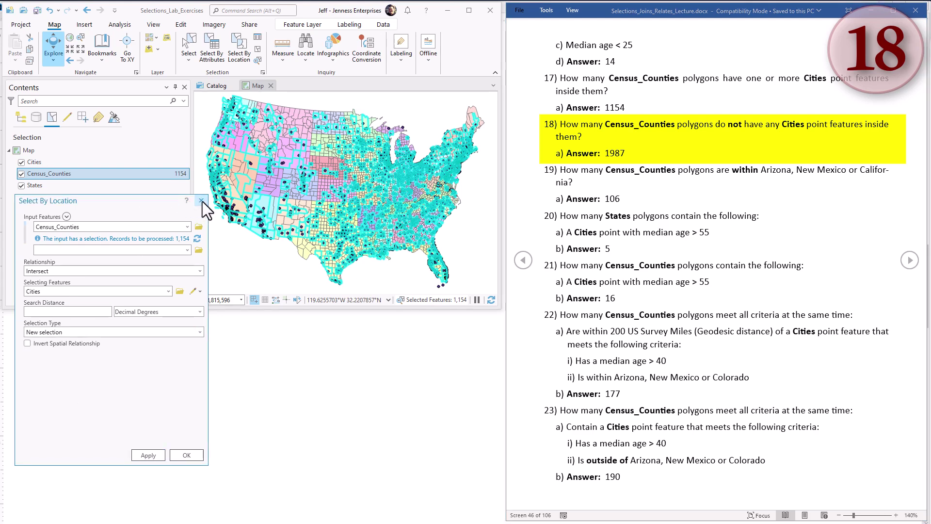
{"action": "left_click", "coordinate": [201, 201]}
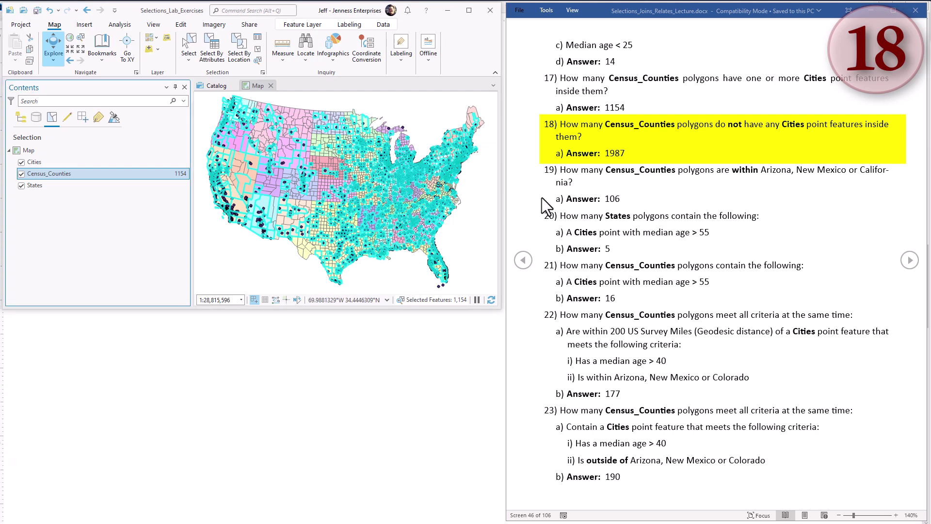
{"action": "left_click", "coordinate": [612, 146]}
{"action": "left_click_drag", "start_coordinate": [606, 108], "coordinate": [627, 108]}
{"action": "left_click", "coordinate": [627, 107]}
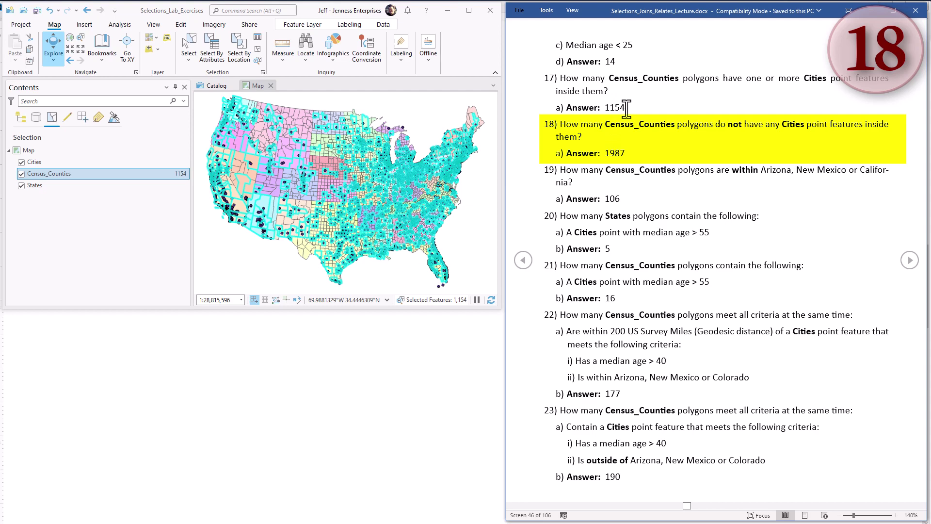
{"action": "left_click_drag", "start_coordinate": [631, 153], "coordinate": [598, 154]}
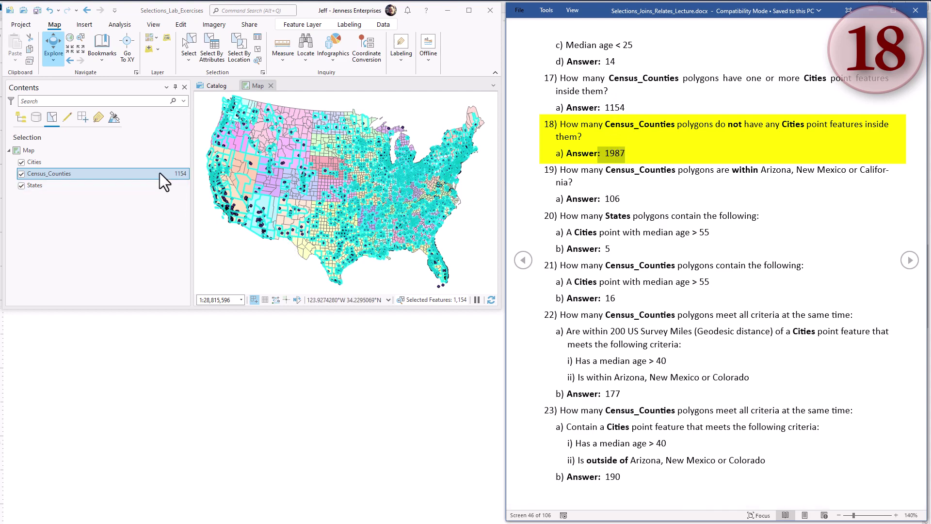
Switch the selection on Census_Counties and compare the selected count with question 18's answer.
{"action": "right_click", "coordinate": [138, 174]}
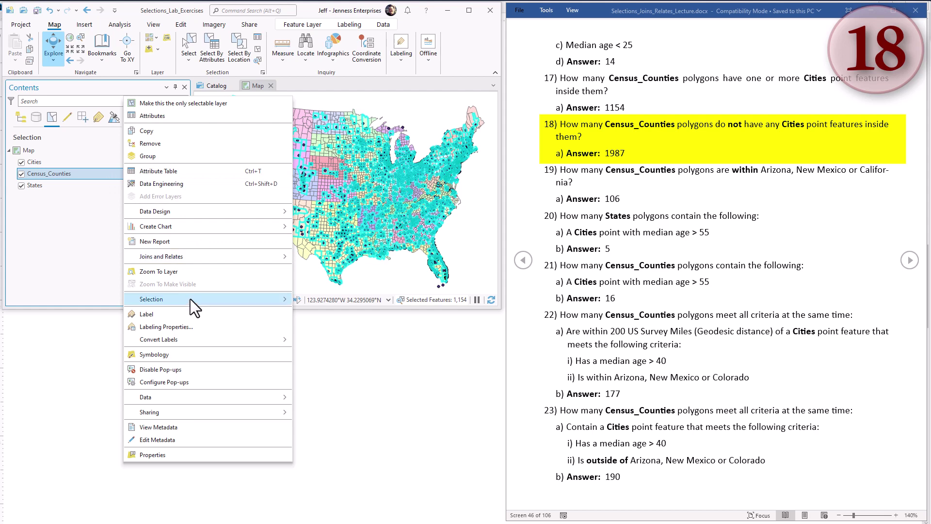
{"action": "mouse_move", "coordinate": [190, 299]}
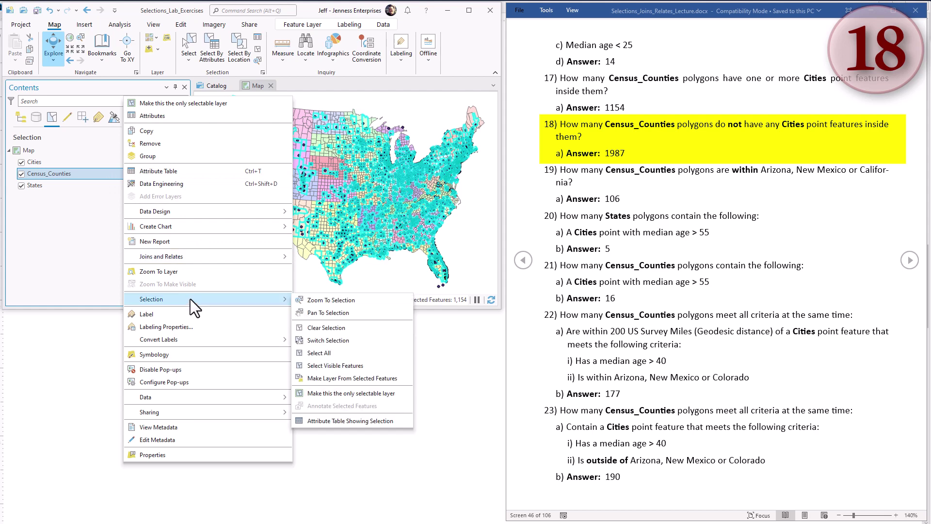
{"action": "left_click", "coordinate": [341, 339]}
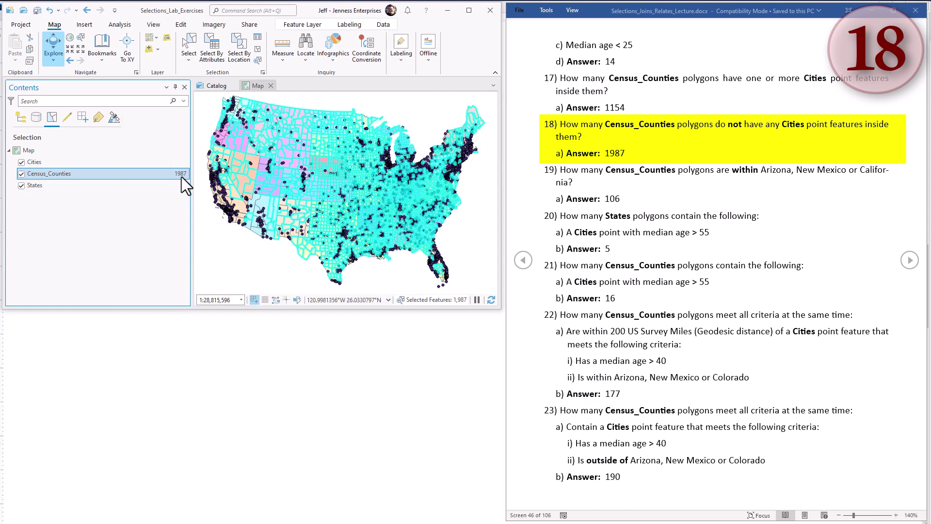
{"action": "mouse_move", "coordinate": [181, 177]}
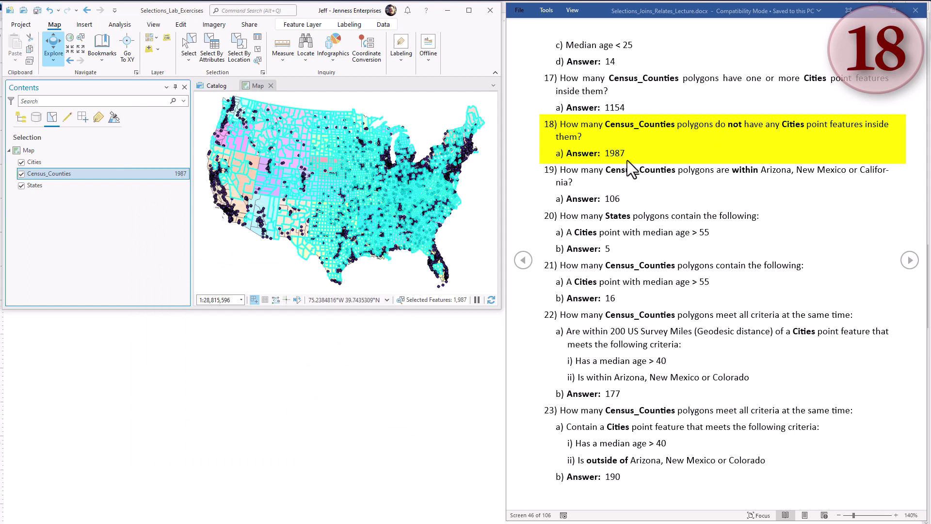
{"action": "left_click_drag", "start_coordinate": [601, 154], "coordinate": [620, 147]}
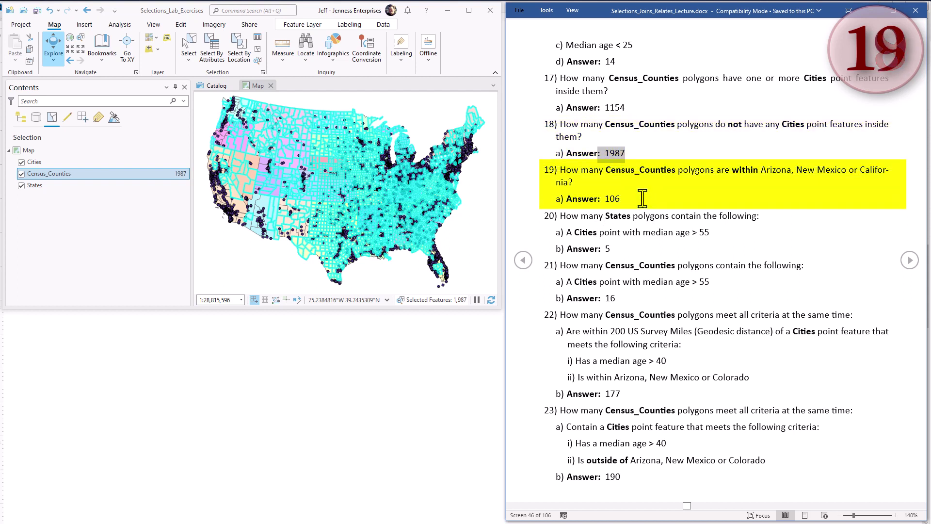
For question 19, clear the selection on all layers and display only States on the map.
{"action": "left_click_drag", "start_coordinate": [644, 198], "coordinate": [545, 175]}
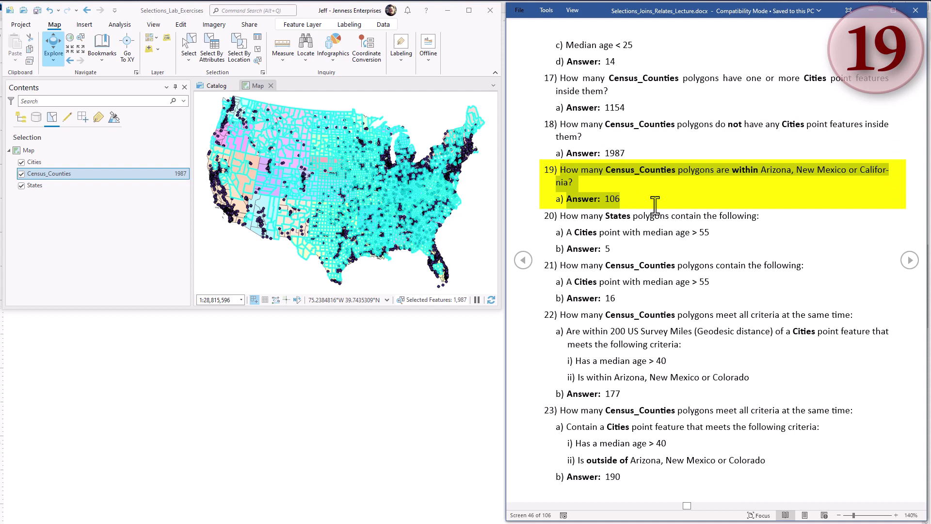
{"action": "left_click", "coordinate": [260, 48]}
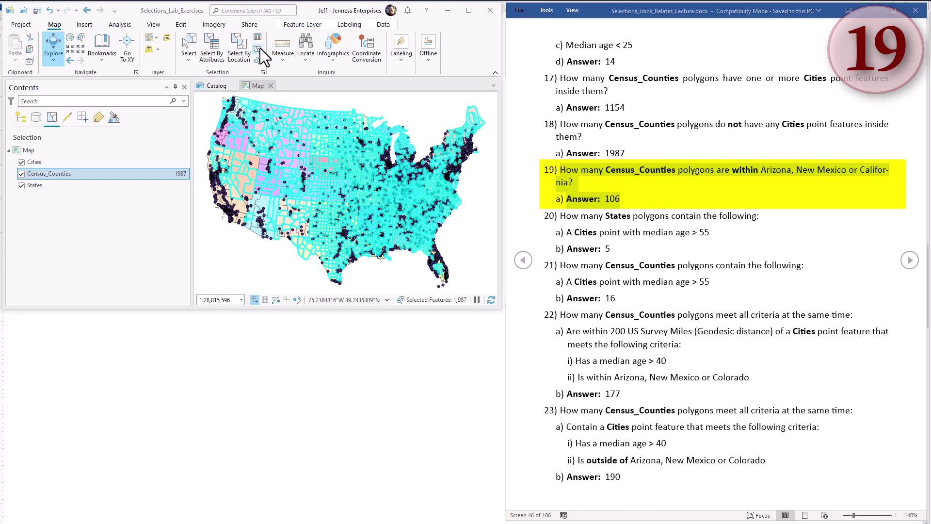
{"action": "left_click", "coordinate": [258, 49]}
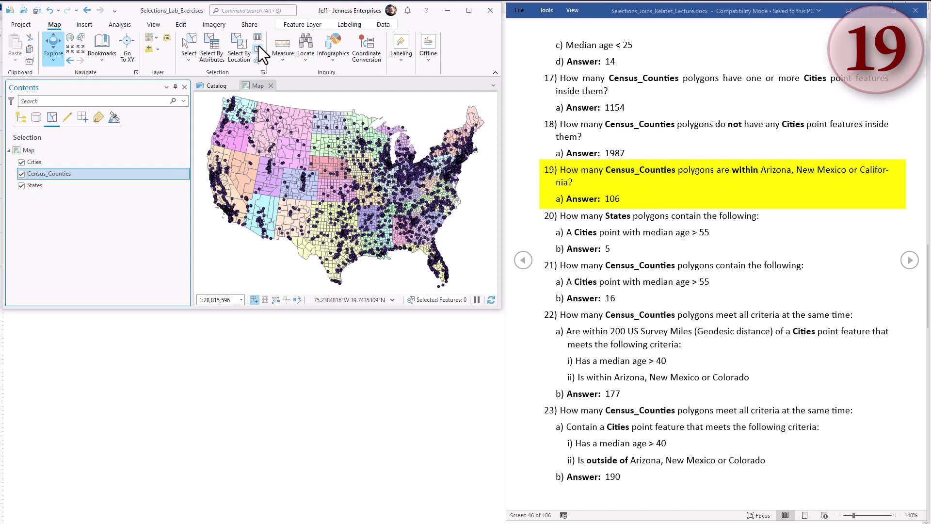
{"action": "left_click", "coordinate": [20, 119]}
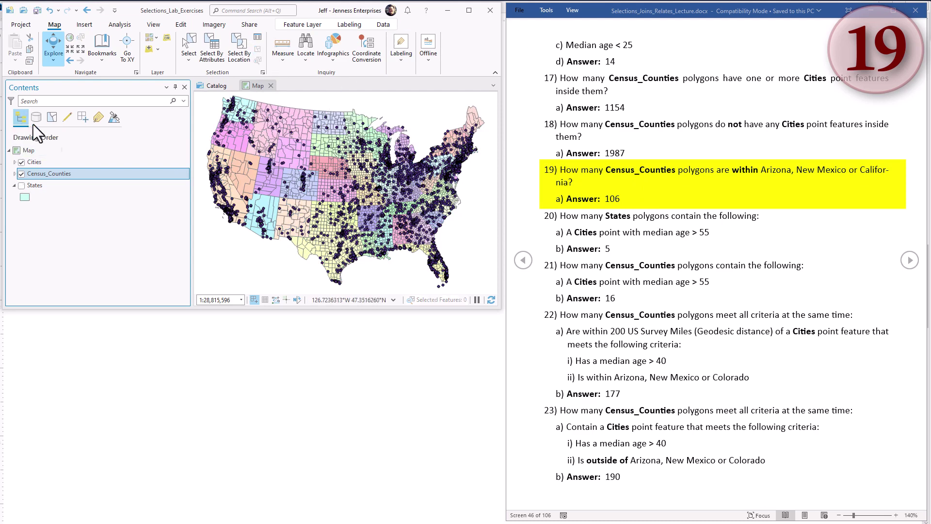
{"action": "left_click", "coordinate": [21, 162]}
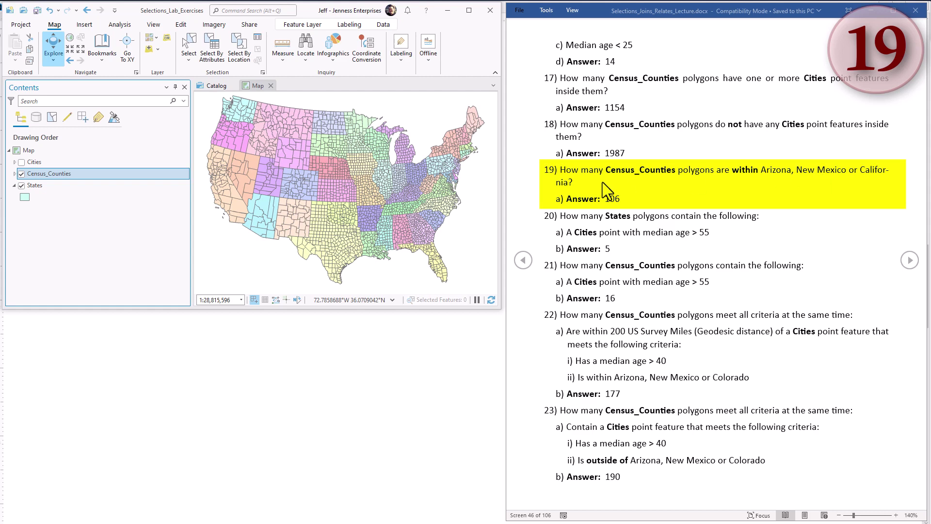
{"action": "left_click", "coordinate": [21, 173]}
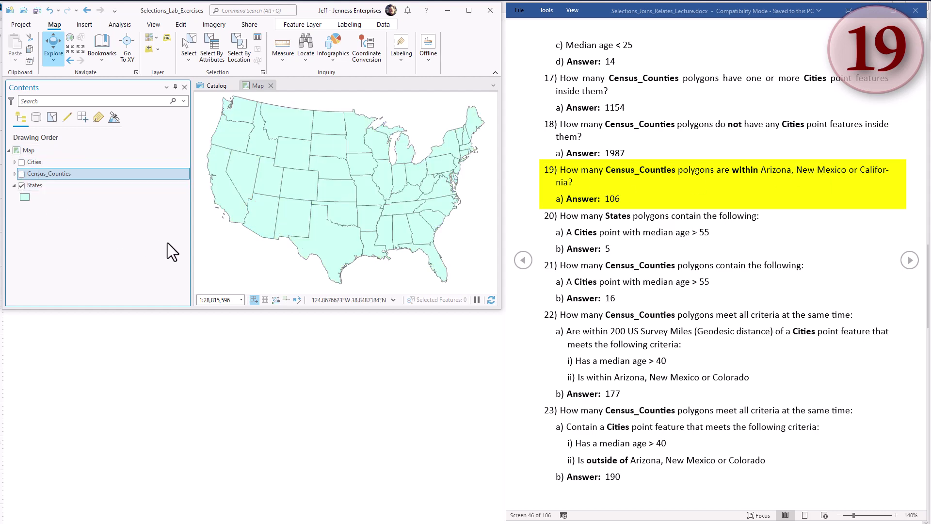
Select California, Arizona and New Mexico on the map and display Census_Counties again.
{"action": "left_click", "coordinate": [188, 45]}
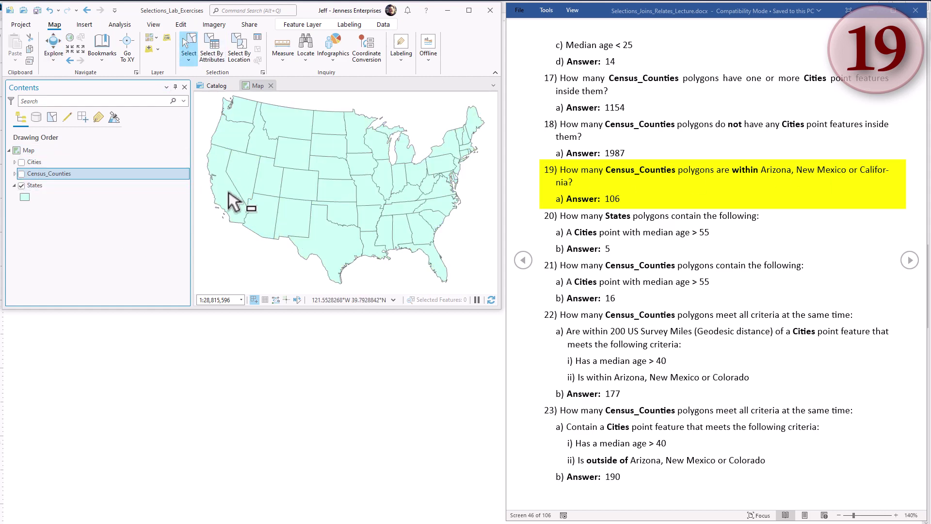
{"action": "left_click_drag", "start_coordinate": [286, 231], "coordinate": [270, 270]}
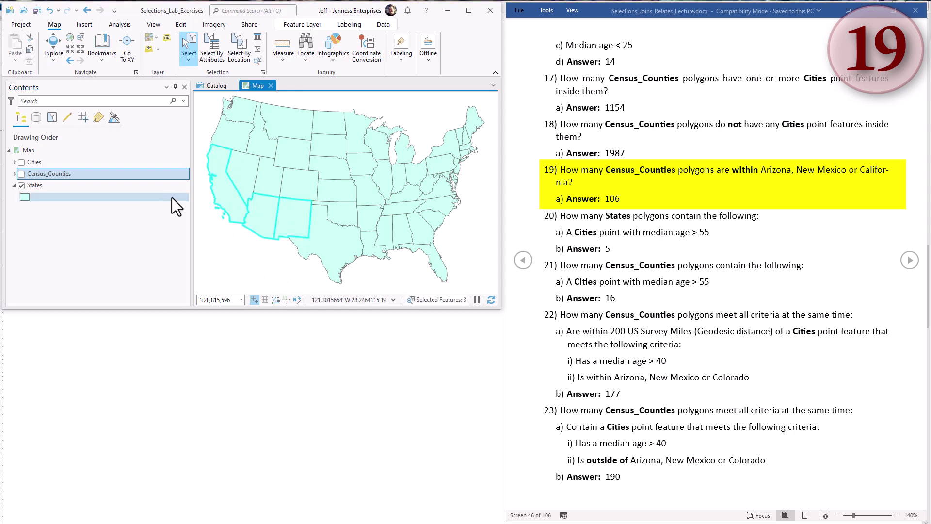
{"action": "left_click", "coordinate": [22, 174]}
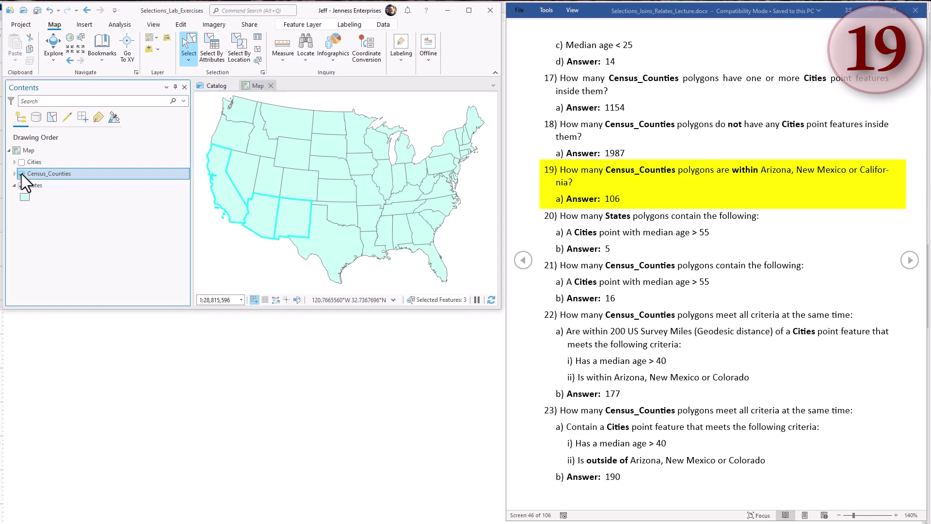
Select by location the Census_Counties polygons that are within the selected States, and compare the count with question 19's answer.
{"action": "left_click", "coordinate": [236, 45]}
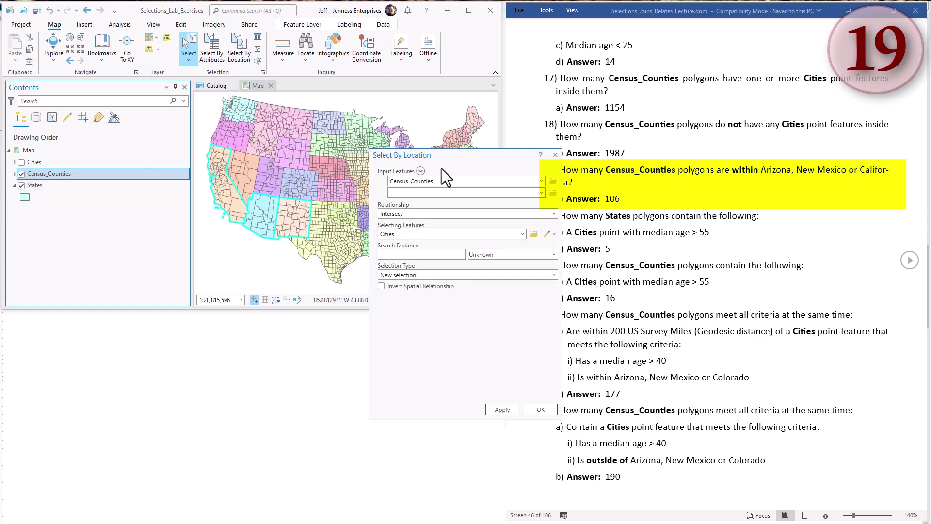
{"action": "left_click_drag", "start_coordinate": [420, 158], "coordinate": [118, 213]}
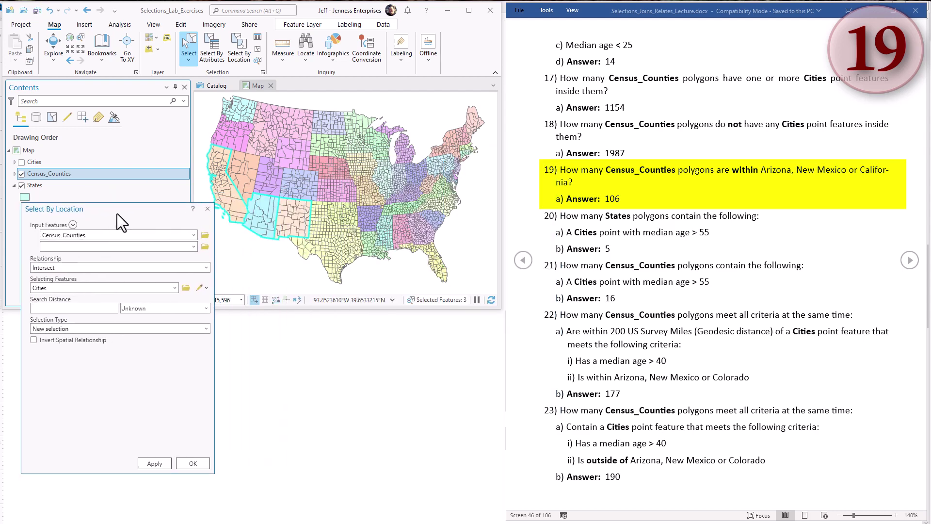
{"action": "left_click", "coordinate": [138, 236]}
{"action": "left_click", "coordinate": [108, 266]}
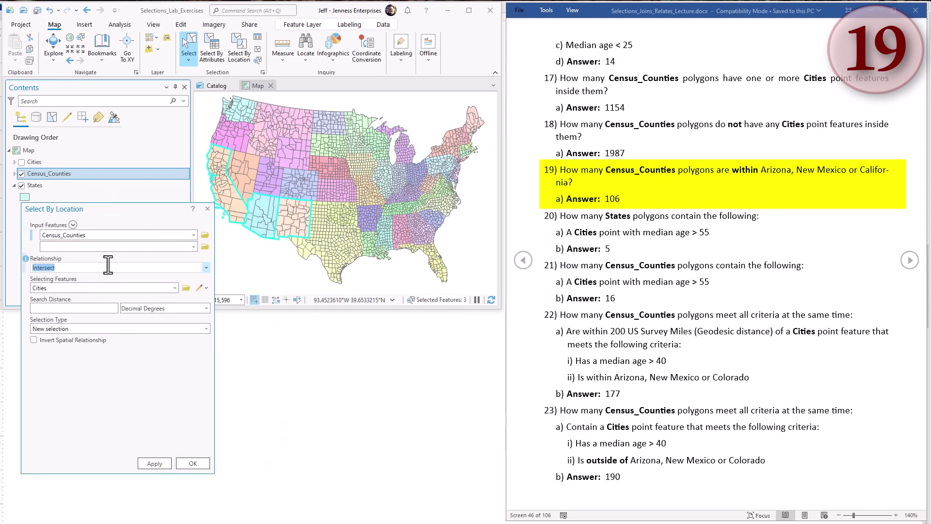
{"action": "left_click", "coordinate": [205, 267]}
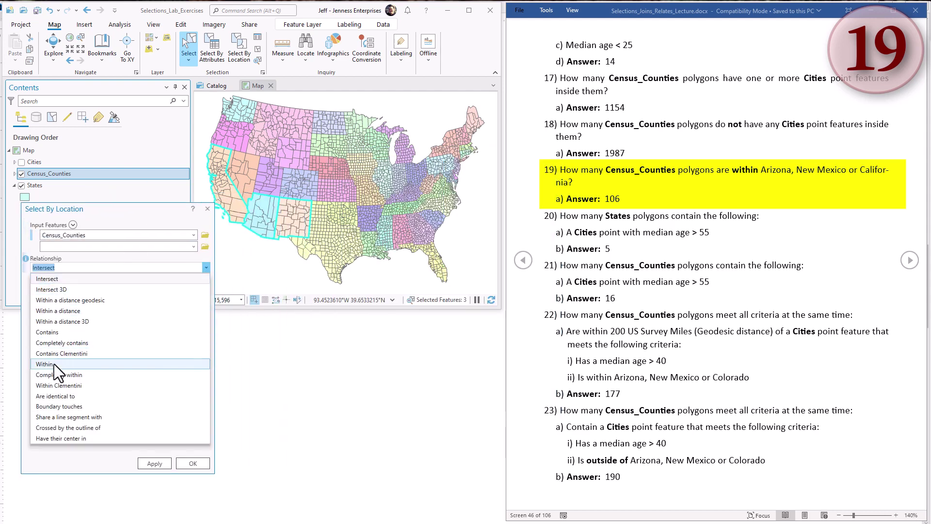
{"action": "left_click", "coordinate": [54, 364]}
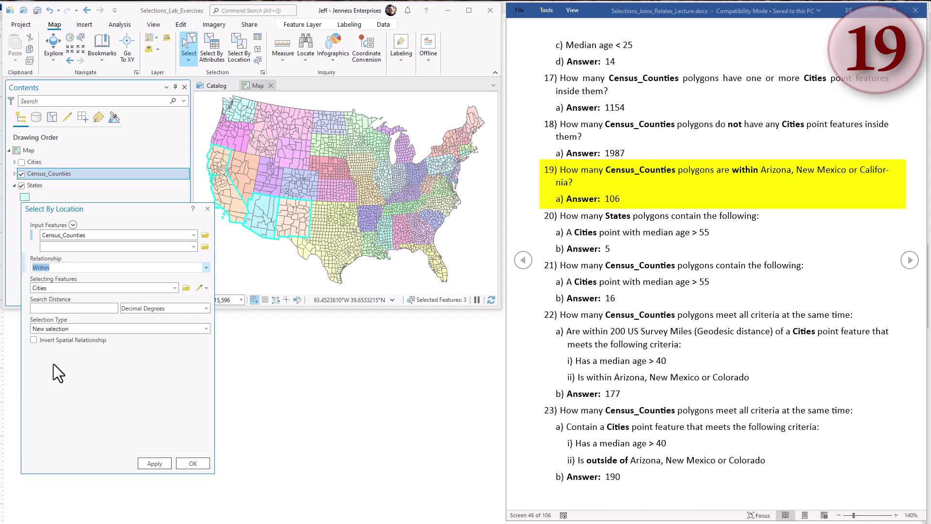
{"action": "left_click", "coordinate": [174, 288]}
{"action": "left_click", "coordinate": [56, 319]}
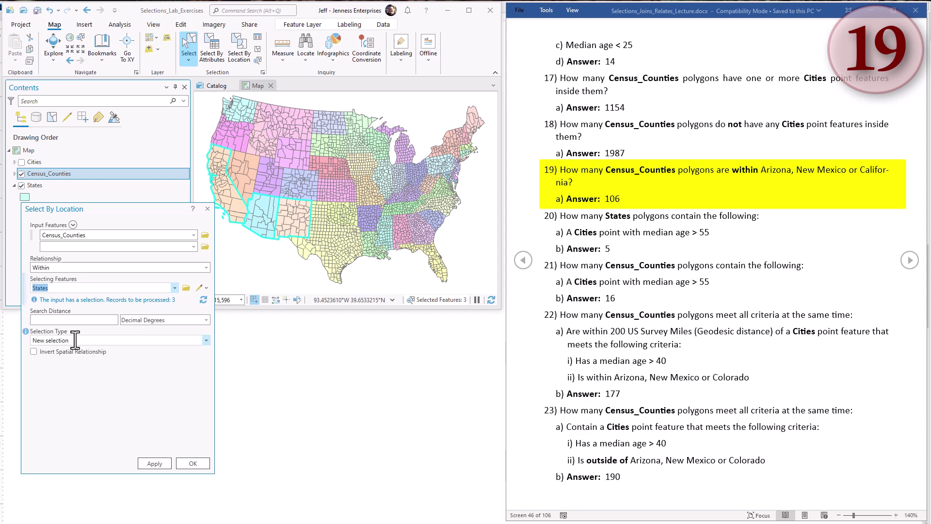
{"action": "left_click", "coordinate": [155, 463]}
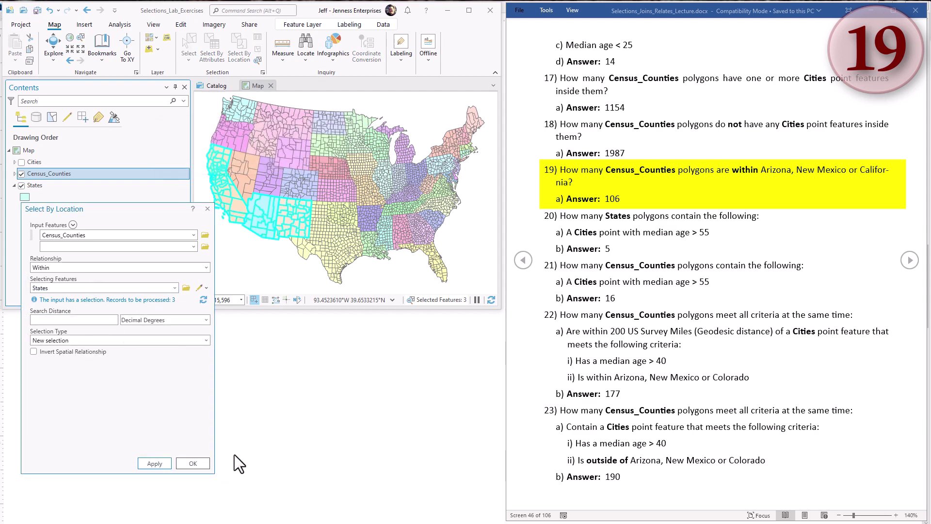
{"action": "left_click", "coordinate": [52, 119]}
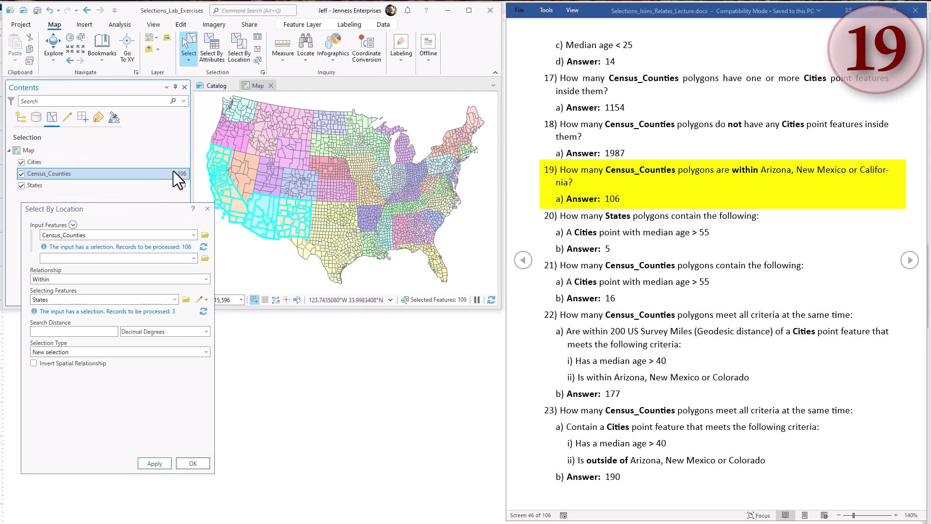
{"action": "left_click_drag", "start_coordinate": [560, 169], "coordinate": [629, 198]}
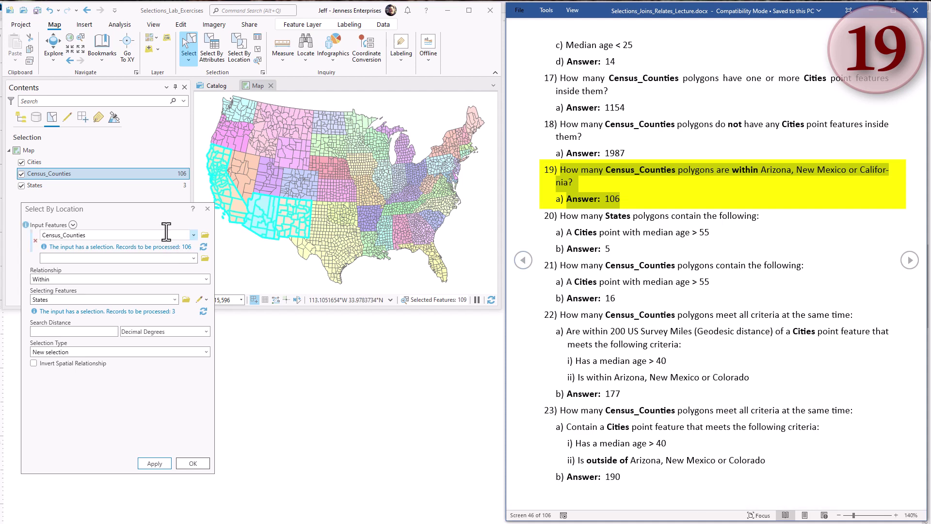
Reselect Census_Counties using the Intersect relationship with the selected States, and inspect the selected counties along the state borders.
{"action": "left_click", "coordinate": [89, 279]}
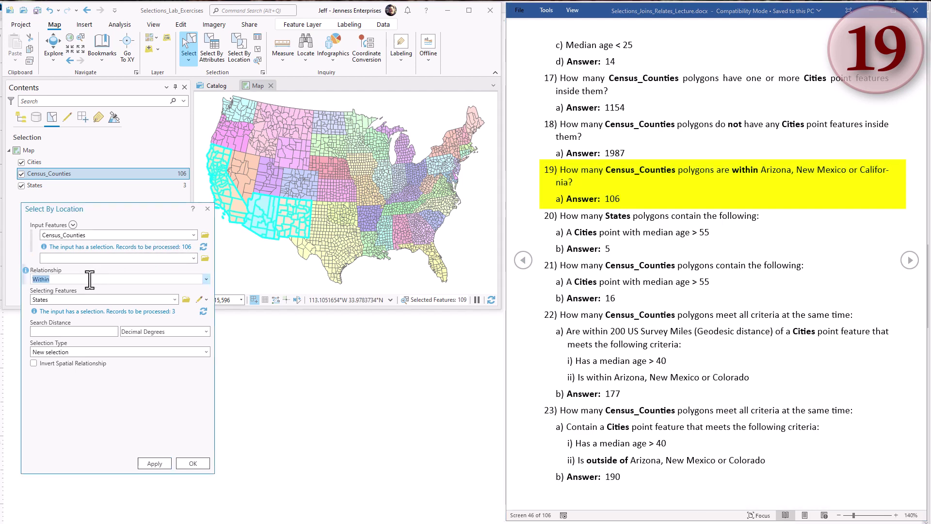
{"action": "left_click", "coordinate": [206, 279]}
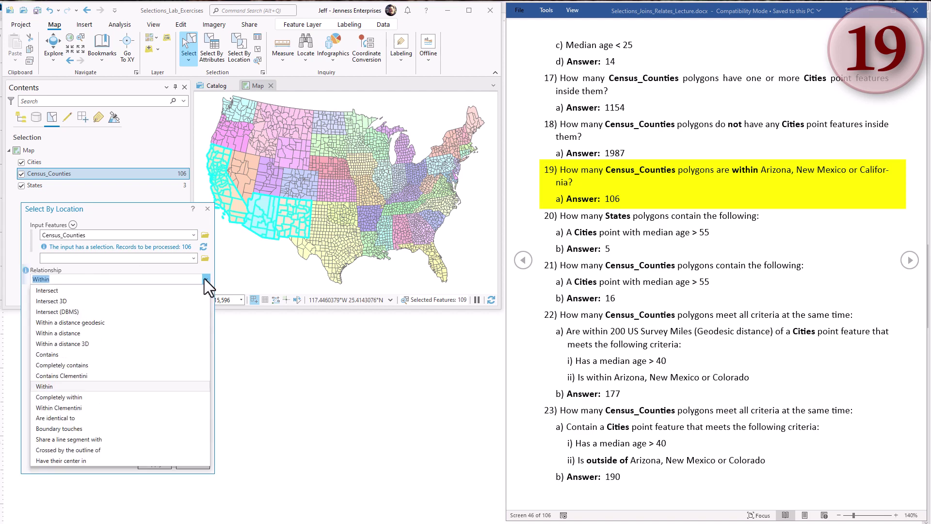
{"action": "left_click", "coordinate": [97, 291]}
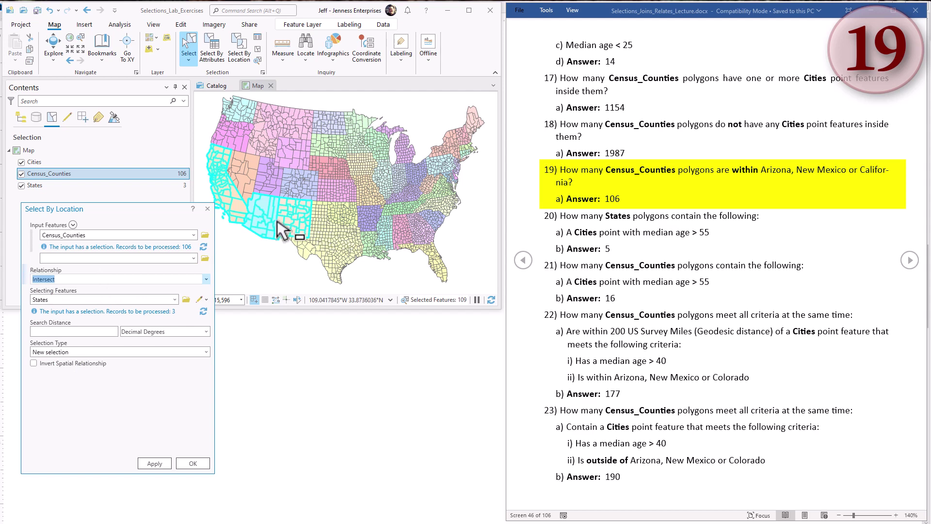
{"action": "left_click", "coordinate": [155, 463]}
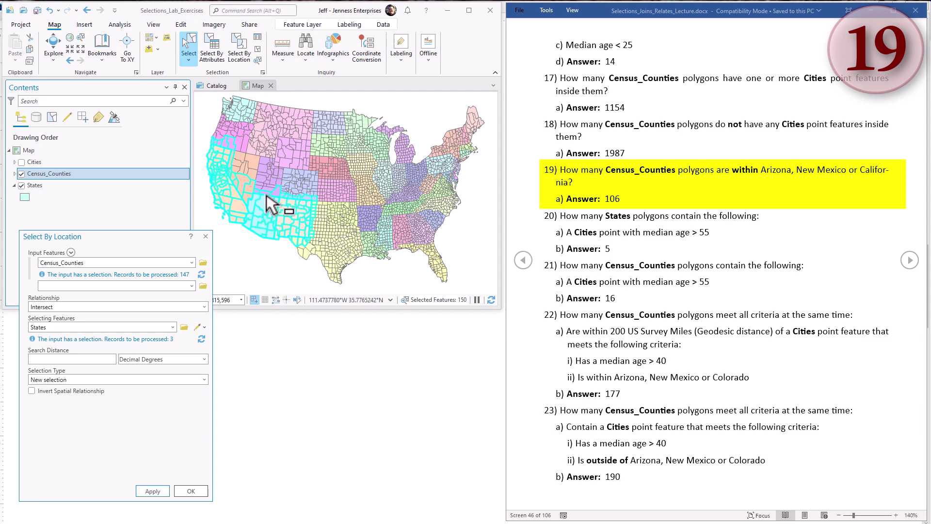
{"action": "scroll", "coordinate": [266, 196], "scroll_direction": "up", "scroll_amount": 2}
{"action": "left_click_drag", "start_coordinate": [266, 208], "coordinate": [354, 207]}
{"action": "scroll", "coordinate": [357, 201], "scroll_direction": "up", "scroll_amount": 2}
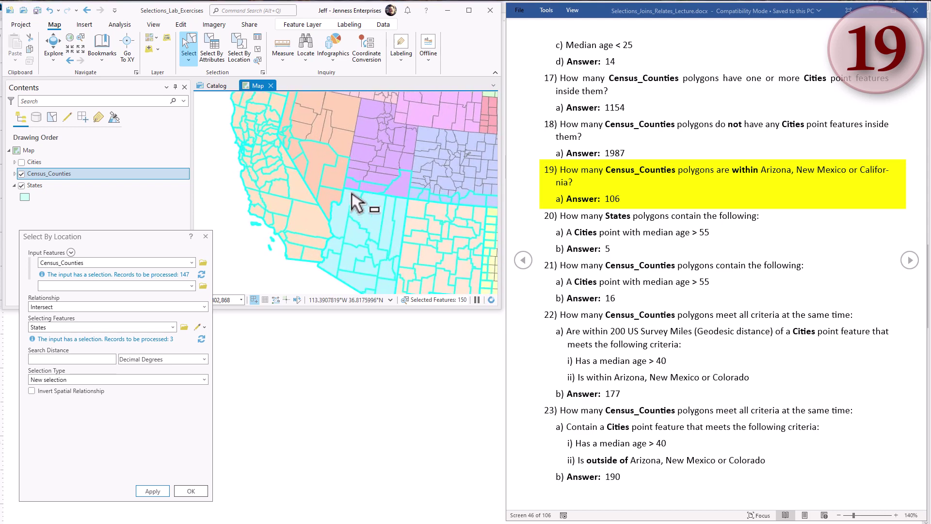
{"action": "left_click_drag", "start_coordinate": [374, 208], "coordinate": [372, 262]}
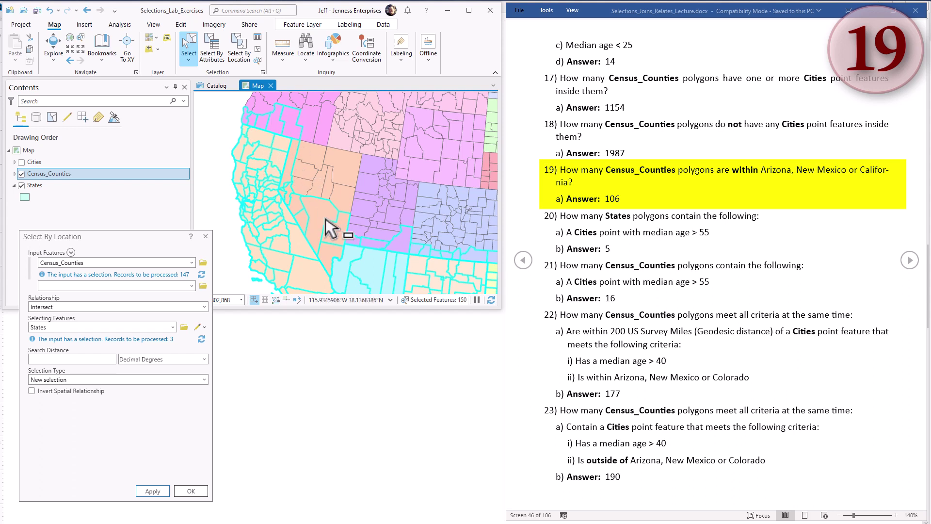
Select the Census_Counties polygons that are completely within the selected States.
{"action": "left_click", "coordinate": [205, 307]}
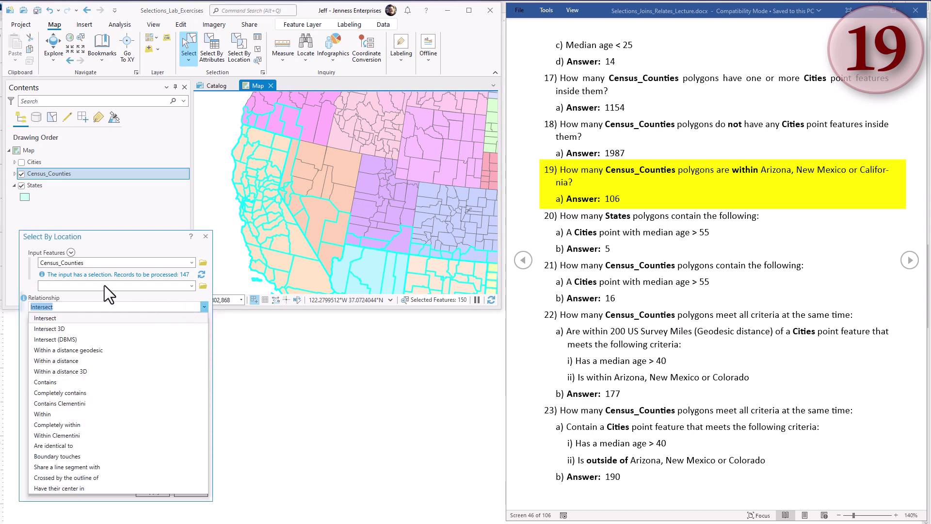
{"action": "left_click", "coordinate": [60, 425]}
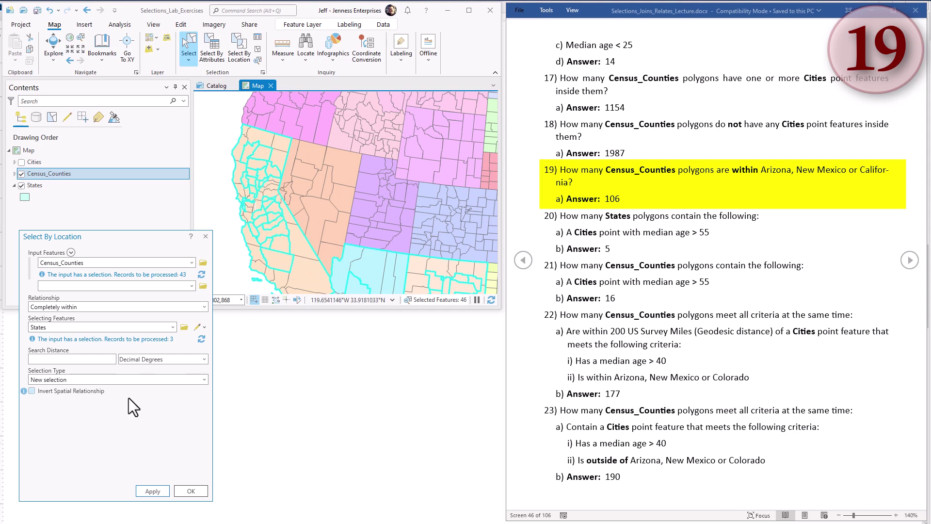
Reselect Census_Counties using the Within relationship with the selected States and check the selected counts per layer.
{"action": "left_click", "coordinate": [207, 307]}
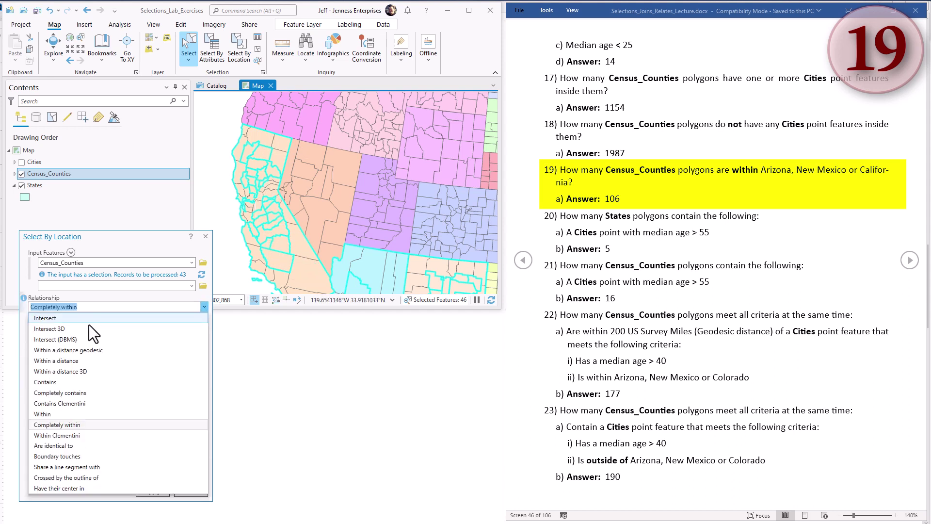
{"action": "left_click", "coordinate": [51, 414]}
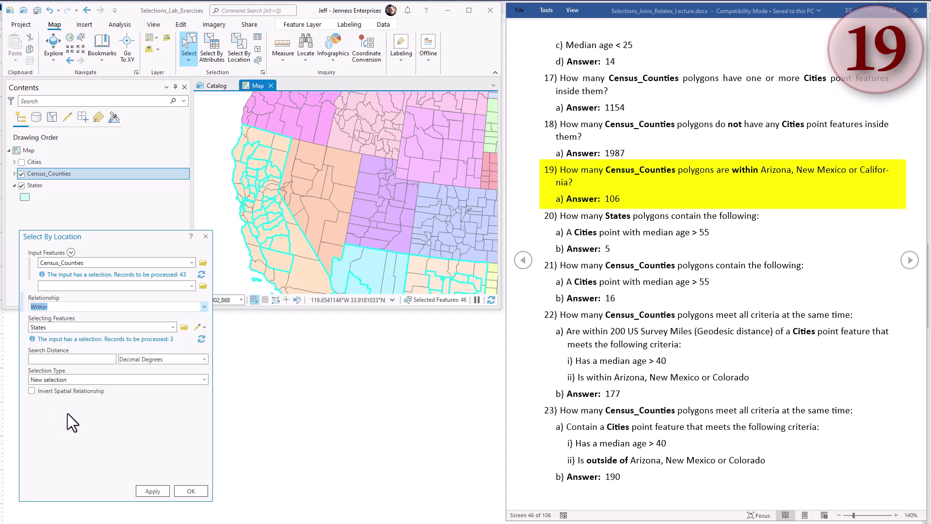
{"action": "left_click", "coordinate": [154, 491]}
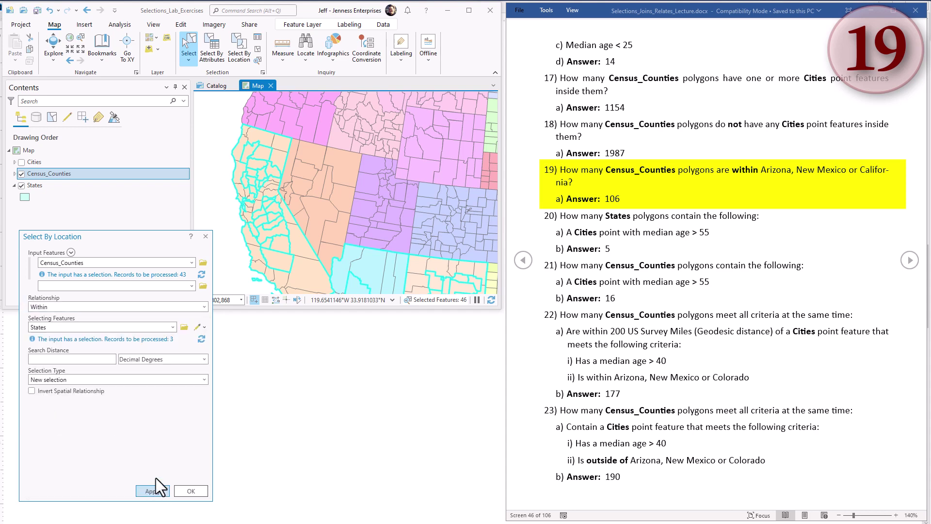
{"action": "left_click", "coordinate": [51, 117]}
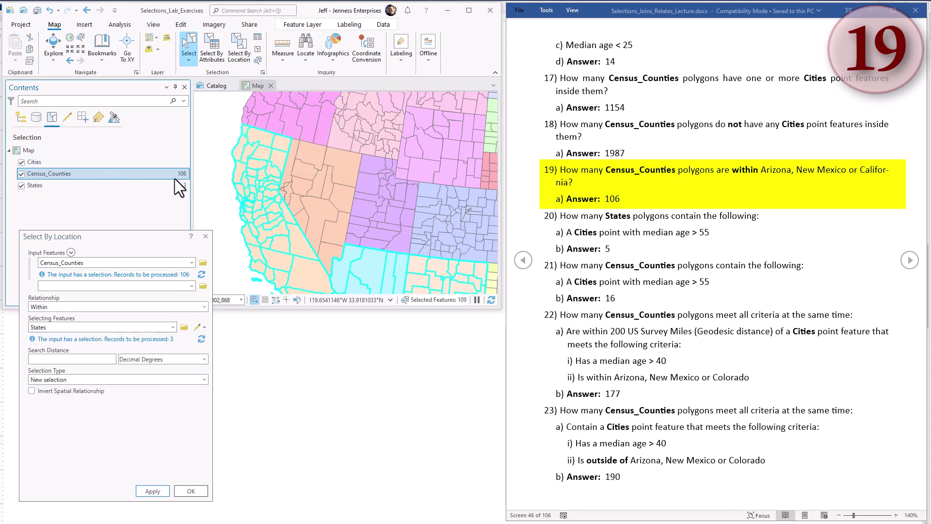
Read question 20 in the lecture document, focusing on the Cities median age criterion.
{"action": "left_click_drag", "start_coordinate": [612, 250], "coordinate": [540, 223]}
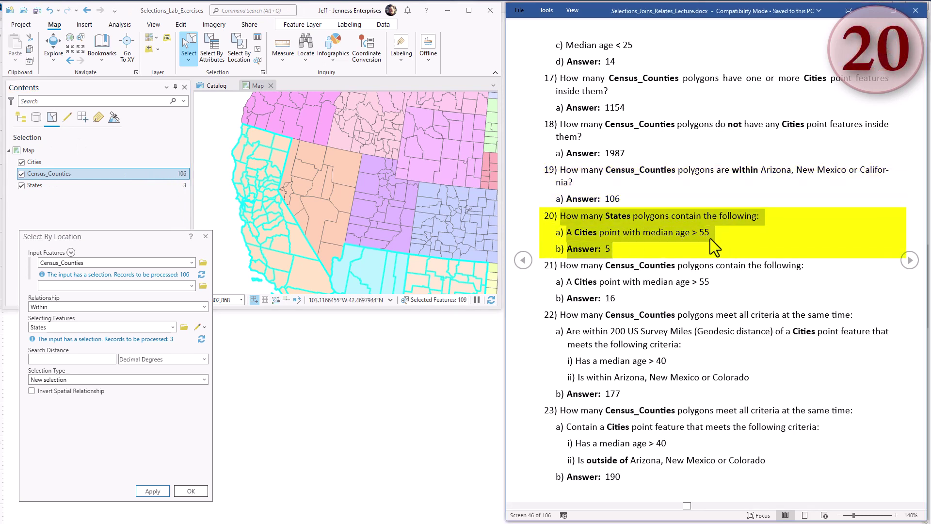
{"action": "left_click", "coordinate": [652, 233]}
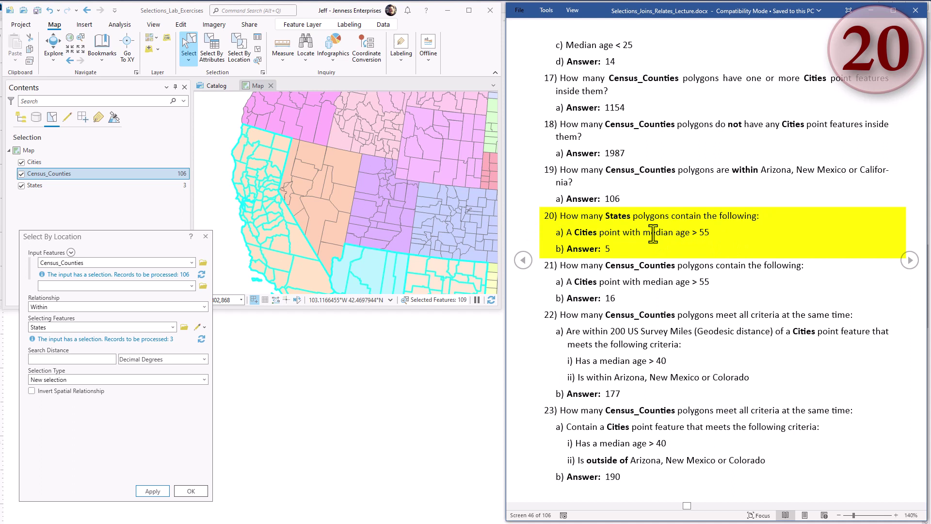
{"action": "left_click_drag", "start_coordinate": [642, 233], "coordinate": [710, 232]}
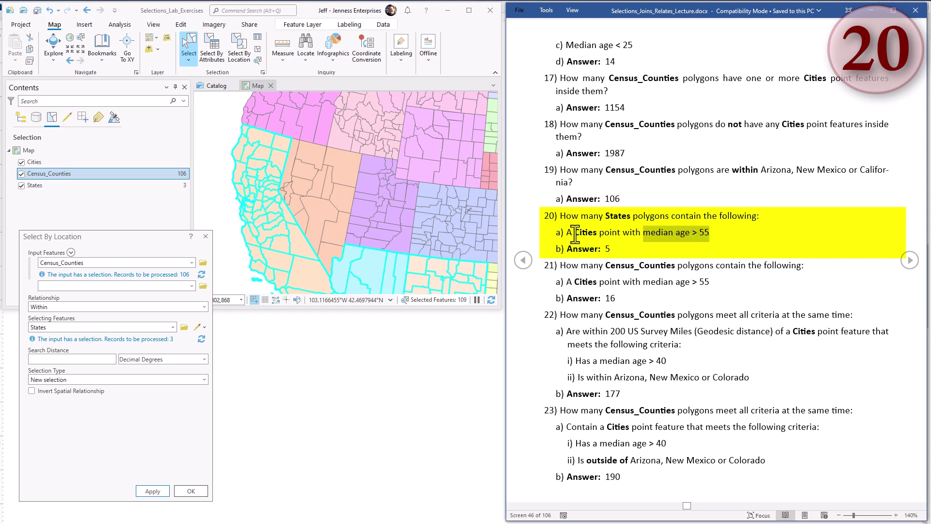
{"action": "left_click_drag", "start_coordinate": [565, 233], "coordinate": [713, 232]}
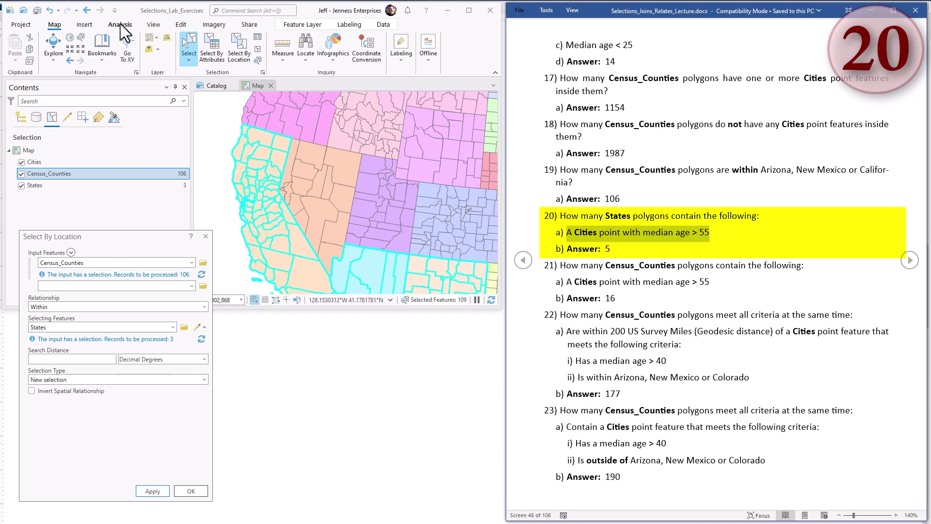
Zoom the map to the Lower_48 bookmark and clear the selection on all layers.
{"action": "left_click", "coordinate": [103, 47]}
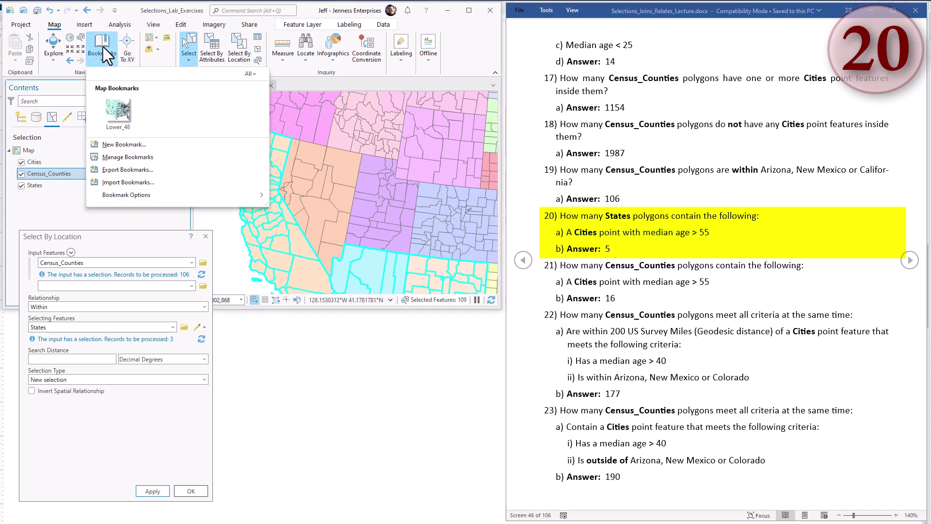
{"action": "left_click", "coordinate": [126, 115]}
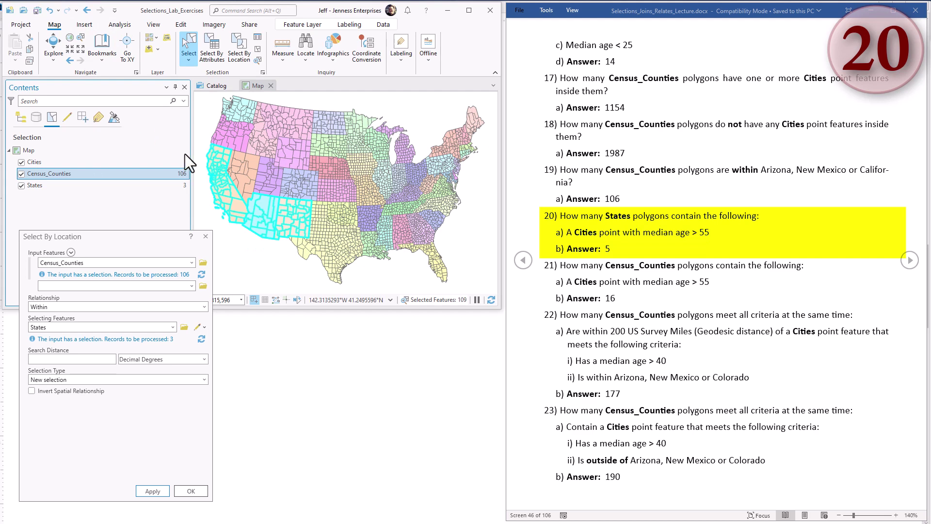
{"action": "left_click", "coordinate": [257, 47]}
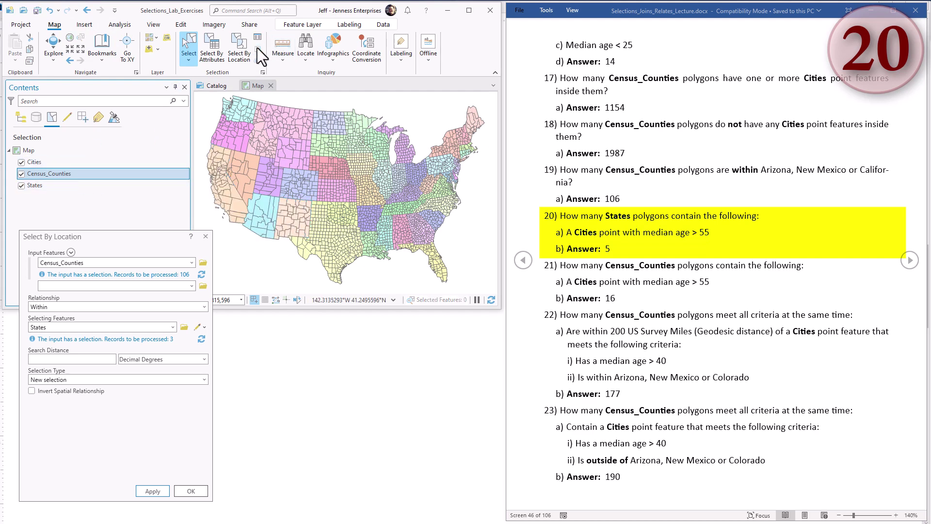
Hide Census_Counties, display the Cities points over States, and close the Select By Location dialog.
{"action": "left_click", "coordinate": [19, 119]}
{"action": "left_click", "coordinate": [21, 174]}
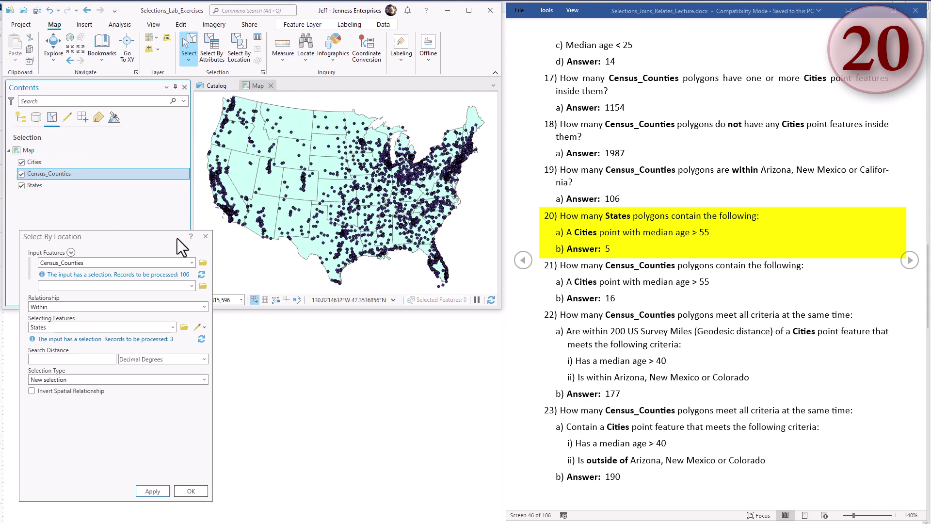
{"action": "left_click", "coordinate": [205, 236]}
Start a new Select By Attributes selection on Cities and remove the existing name clauses from the expression.
{"action": "triple_click", "coordinate": [592, 236]}
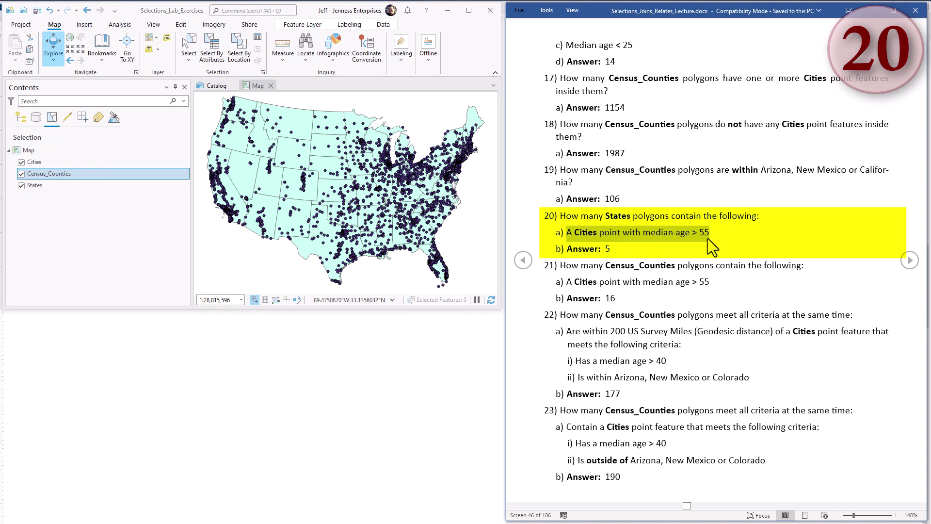
{"action": "left_click", "coordinate": [215, 53]}
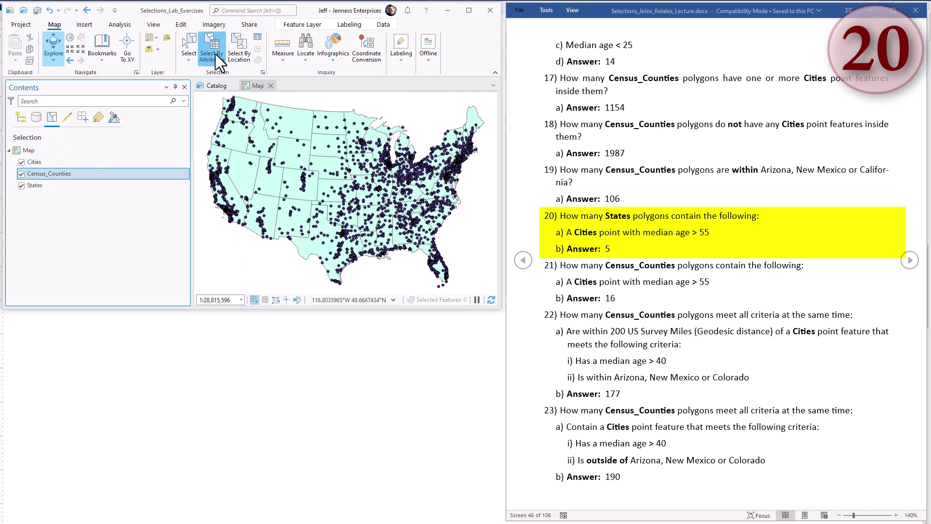
{"action": "left_click_drag", "start_coordinate": [467, 156], "coordinate": [174, 203]}
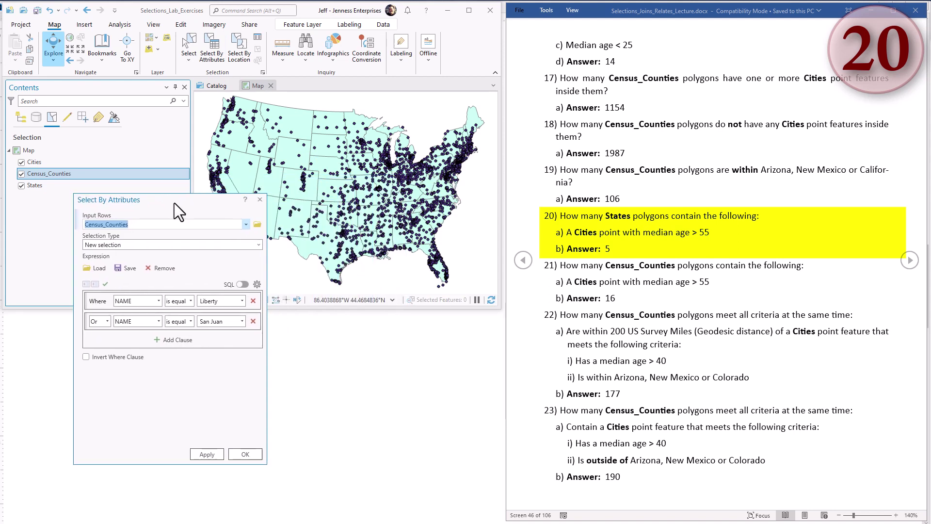
{"action": "left_click", "coordinate": [246, 224]}
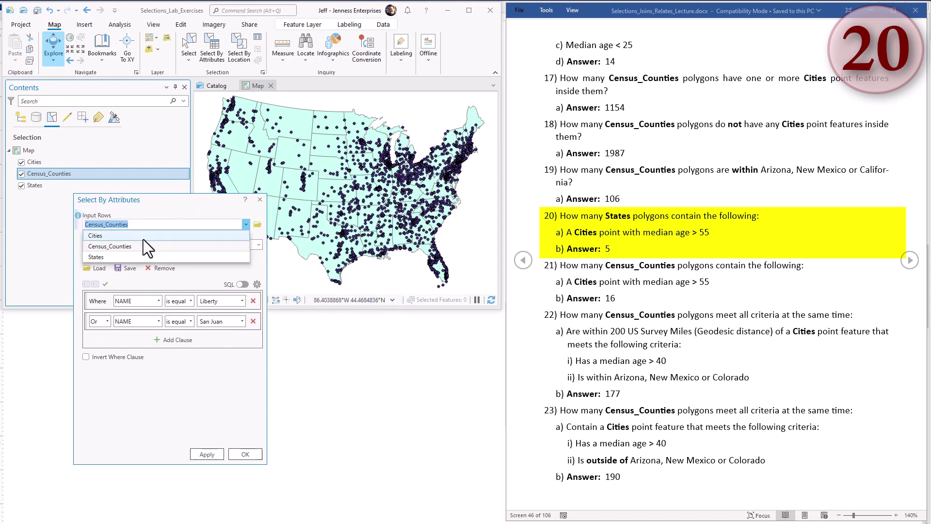
{"action": "left_click", "coordinate": [144, 240]}
{"action": "key", "text": "Tab"}
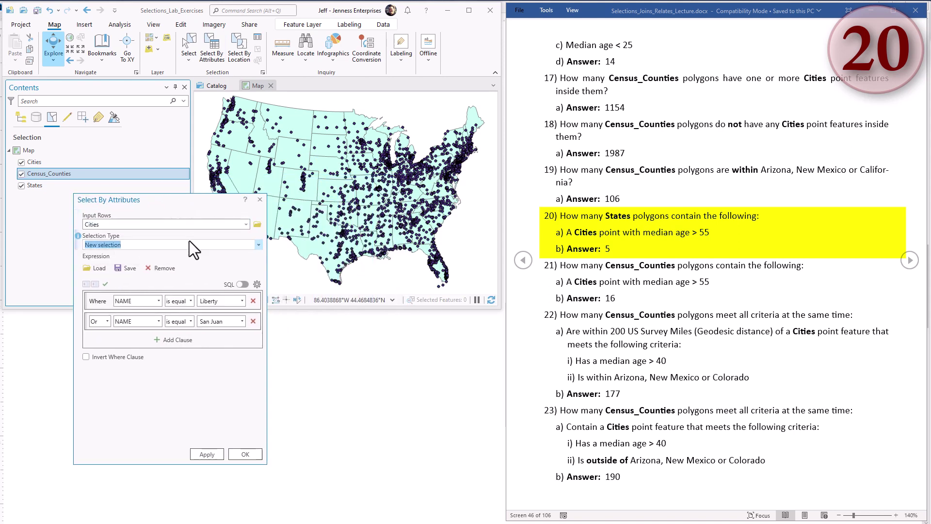
{"action": "left_click", "coordinate": [156, 270]}
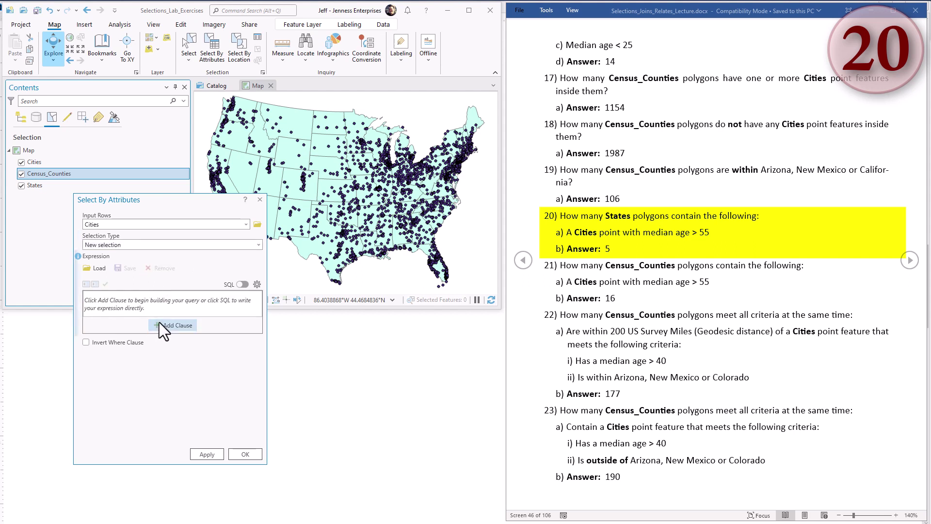
Select the Cities points where MED_AGE is greater than 55.
{"action": "left_click", "coordinate": [159, 322]}
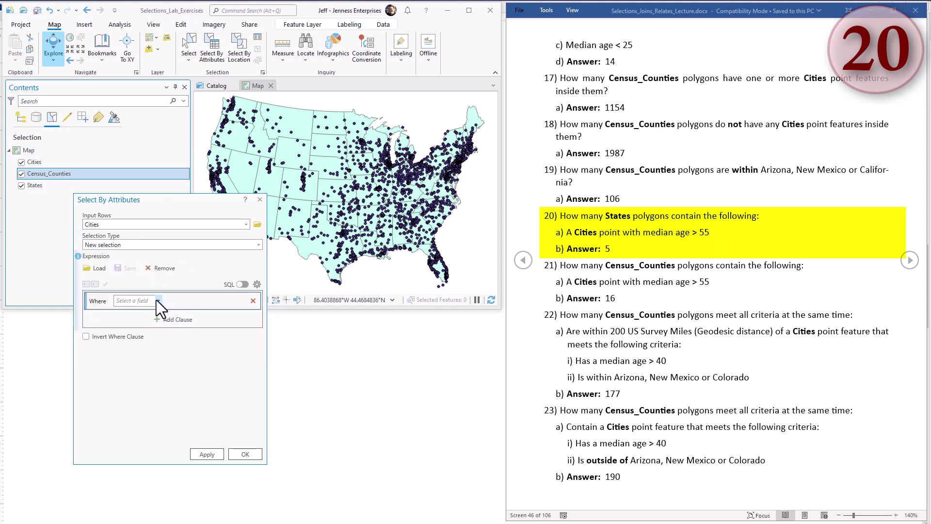
{"action": "left_click", "coordinate": [158, 300]}
{"action": "scroll", "coordinate": [167, 359], "scroll_direction": "down", "scroll_amount": 5}
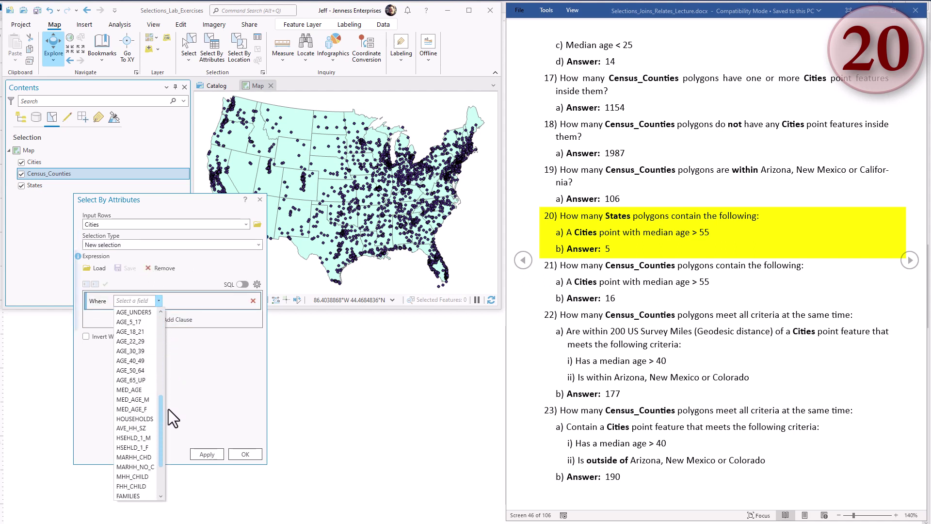
{"action": "left_click", "coordinate": [133, 371]}
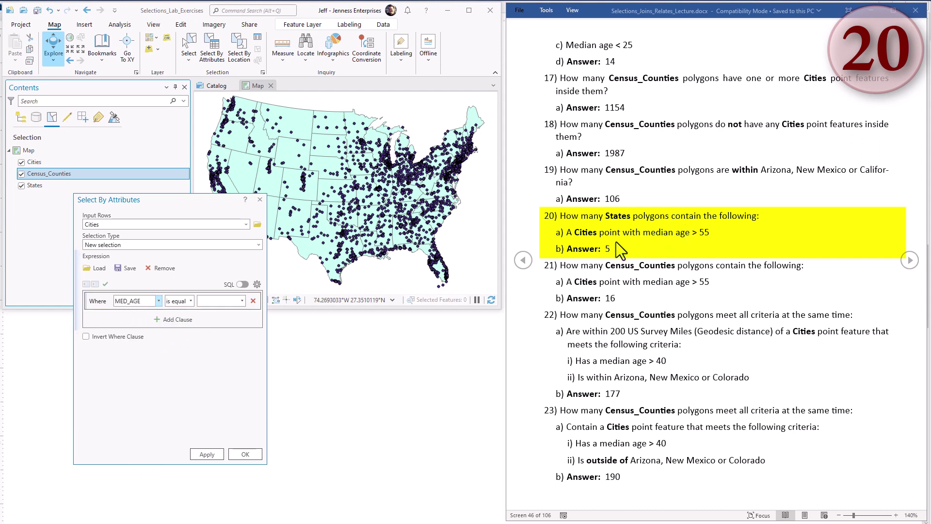
{"action": "left_click", "coordinate": [189, 300]}
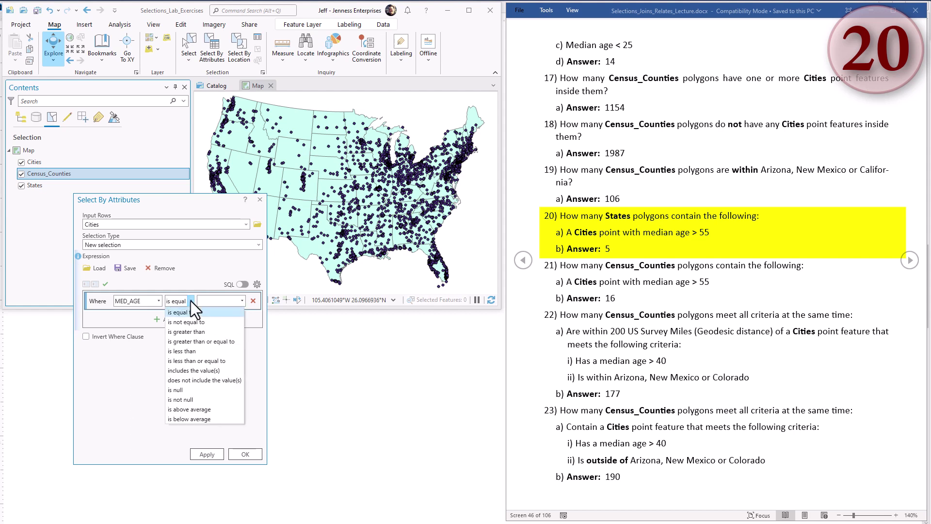
{"action": "left_click", "coordinate": [190, 333]}
{"action": "left_click", "coordinate": [221, 300]}
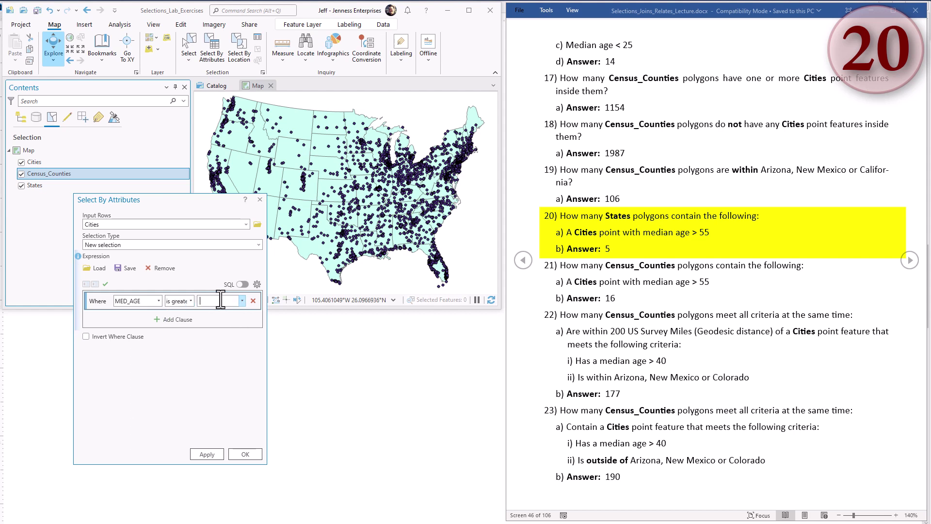
{"action": "type", "text": "55"}
{"action": "left_click", "coordinate": [210, 454]}
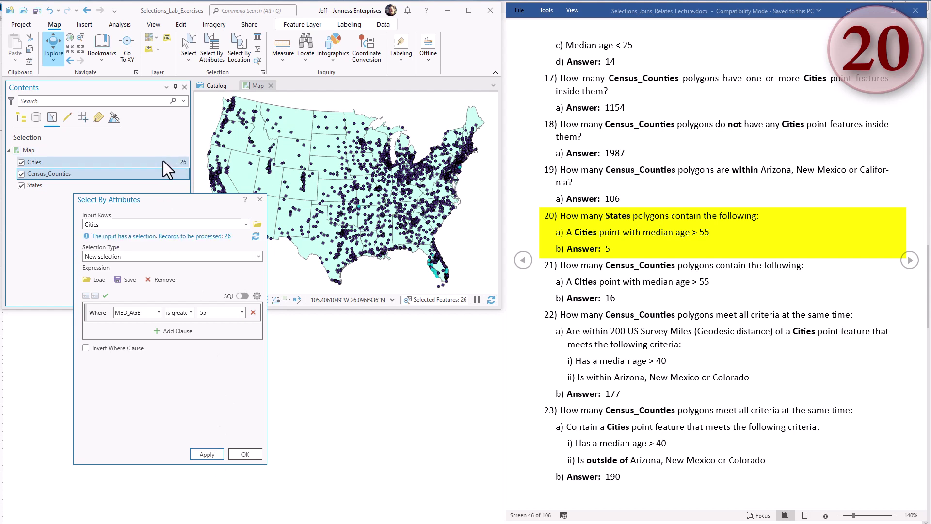
Reread the Cities criterion of question 20 in the lecture document and close the Select By Attributes dialog.
{"action": "left_click_drag", "start_coordinate": [196, 202], "coordinate": [155, 220]}
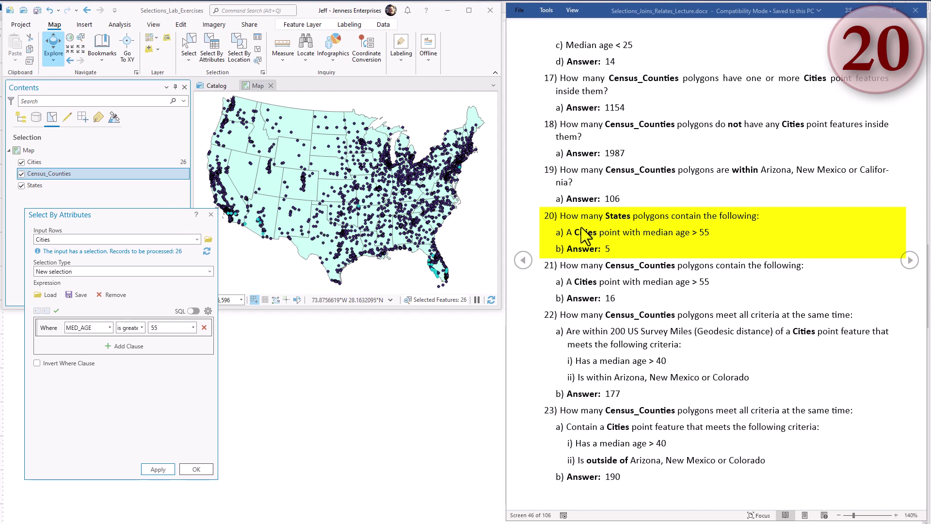
{"action": "left_click", "coordinate": [566, 232]}
{"action": "triple_click", "coordinate": [566, 233]}
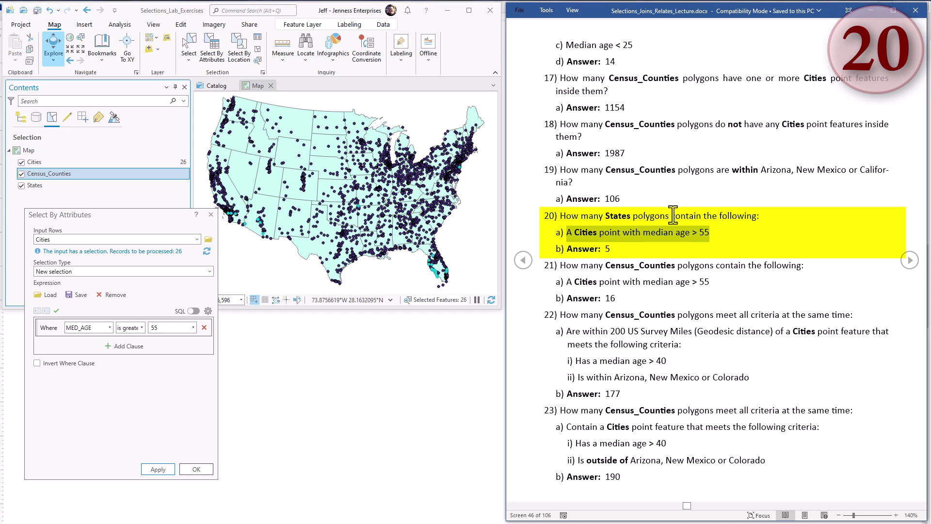
{"action": "left_click", "coordinate": [210, 214]}
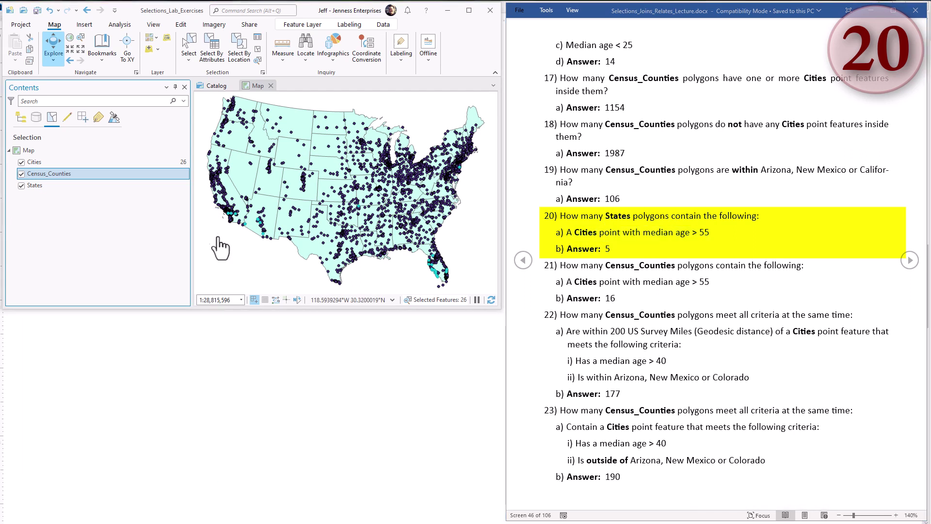
Select by location the States that contain the selected Cities, using the Contains relationship with no search distance as a new selection.
{"action": "left_click", "coordinate": [233, 50]}
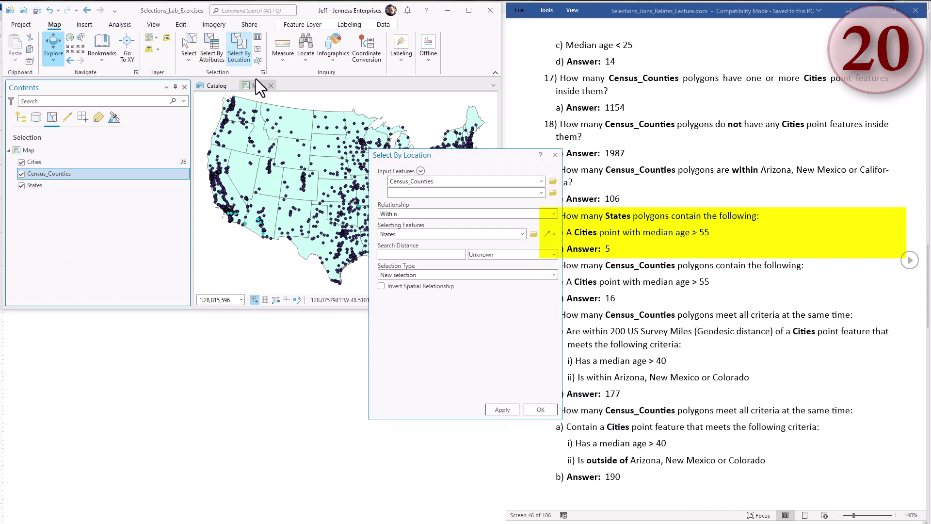
{"action": "left_click_drag", "start_coordinate": [478, 171], "coordinate": [124, 207]}
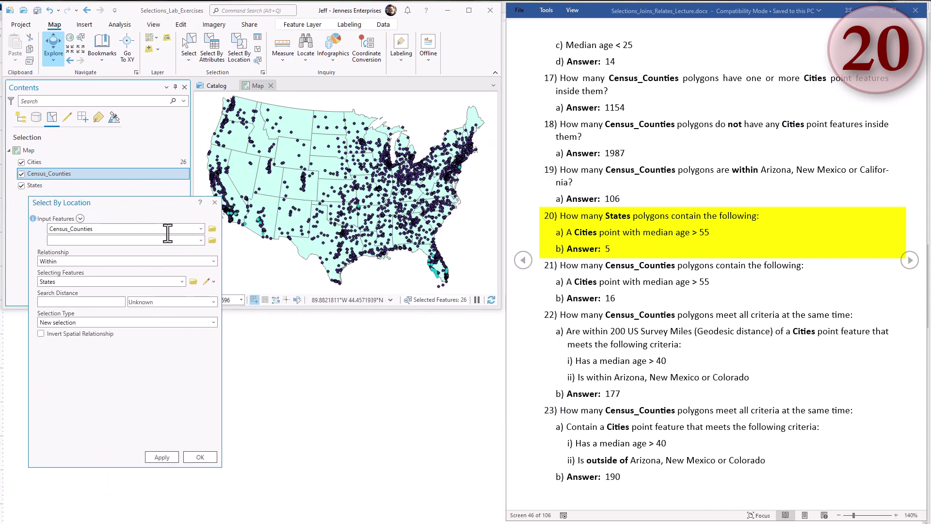
{"action": "left_click", "coordinate": [199, 227]}
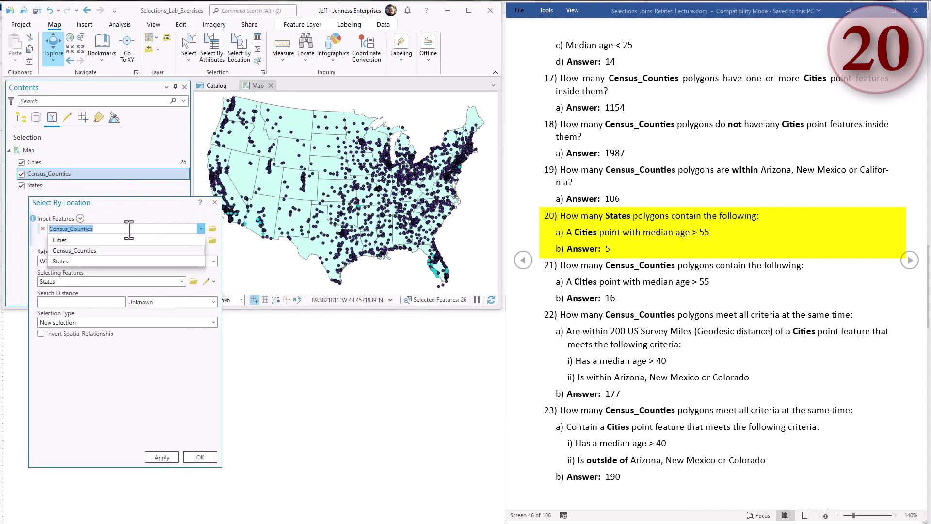
{"action": "left_click", "coordinate": [83, 260]}
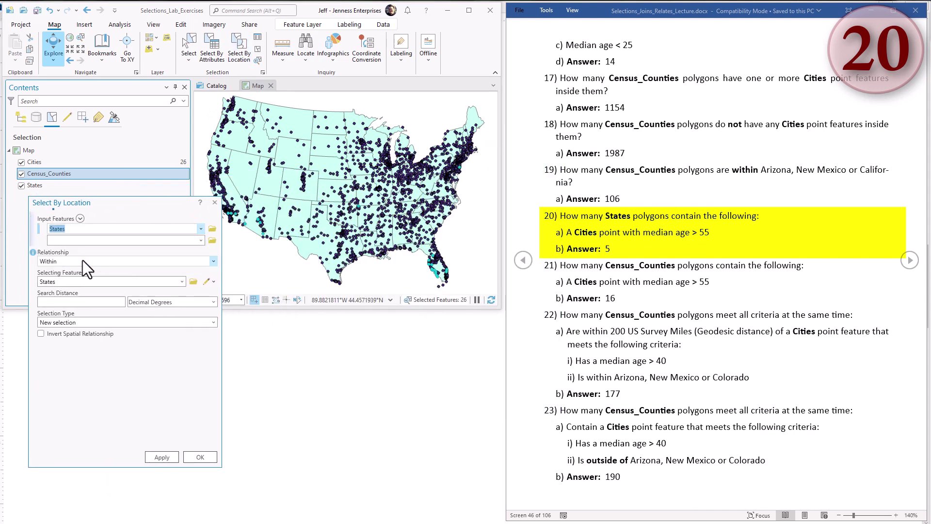
{"action": "left_click", "coordinate": [213, 261]}
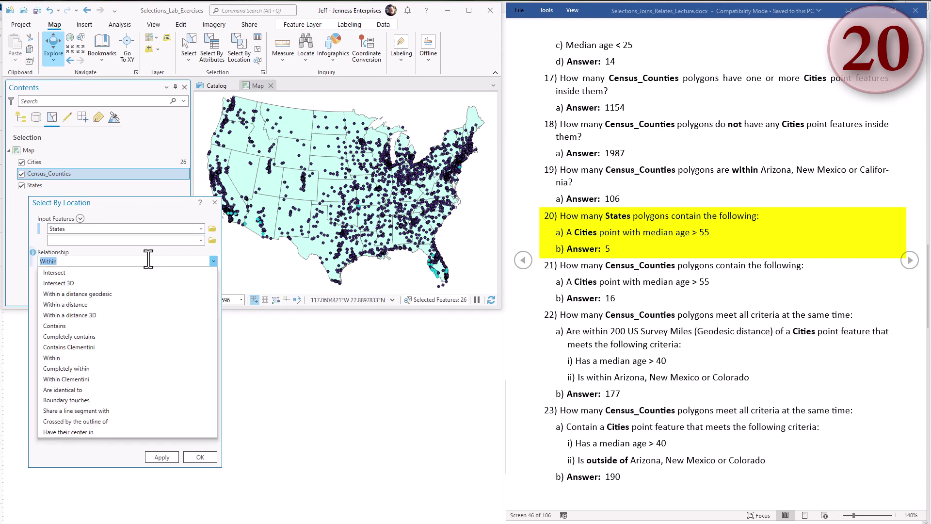
{"action": "left_click", "coordinate": [57, 325]}
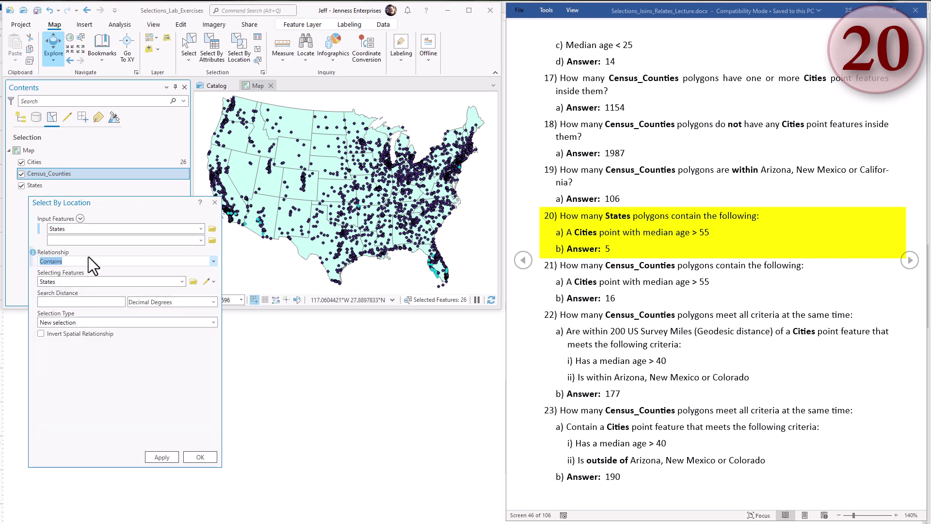
{"action": "left_click", "coordinate": [182, 281]}
{"action": "left_click", "coordinate": [74, 293]}
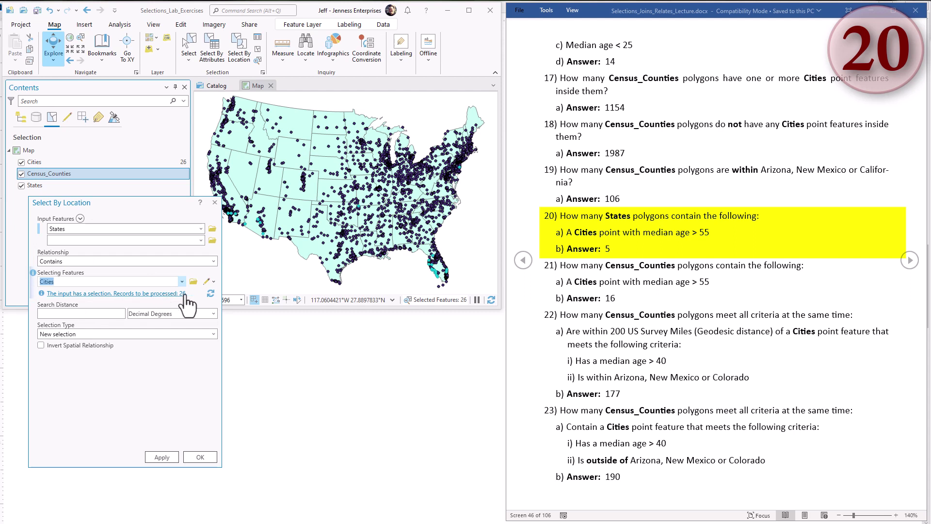
{"action": "left_click", "coordinate": [98, 313]}
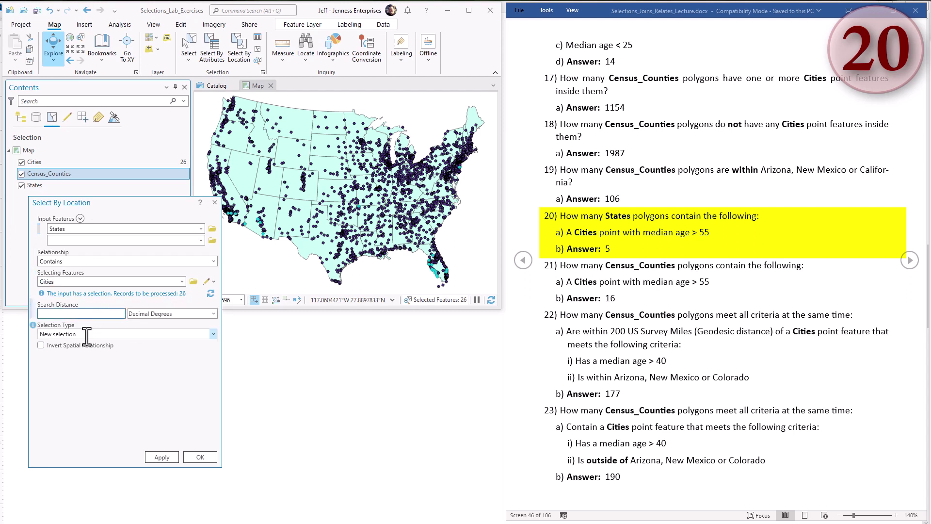
{"action": "left_click", "coordinate": [169, 459]}
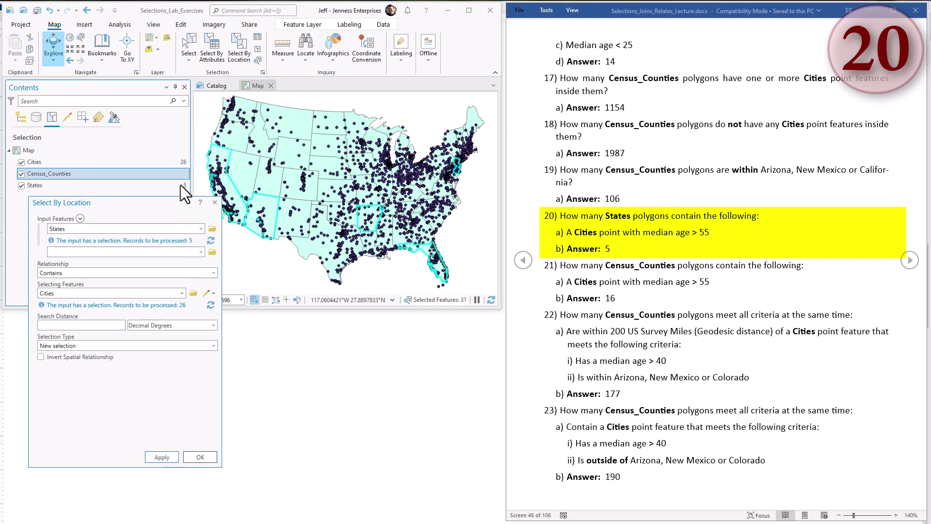
Compare the selected States count with the answer to question 20 and read the Cities median age criterion of question 21.
{"action": "left_click", "coordinate": [179, 187]}
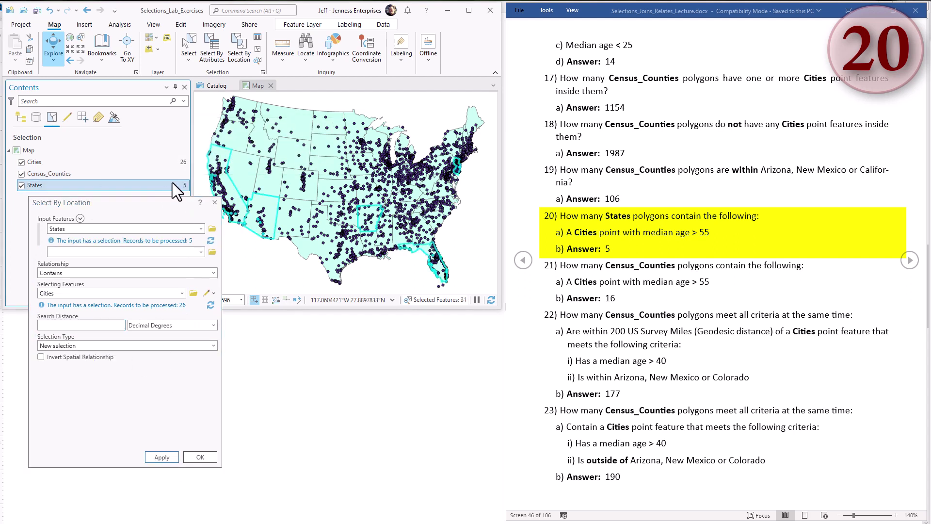
{"action": "left_click_drag", "start_coordinate": [615, 253], "coordinate": [583, 248]}
{"action": "left_click", "coordinate": [653, 278]}
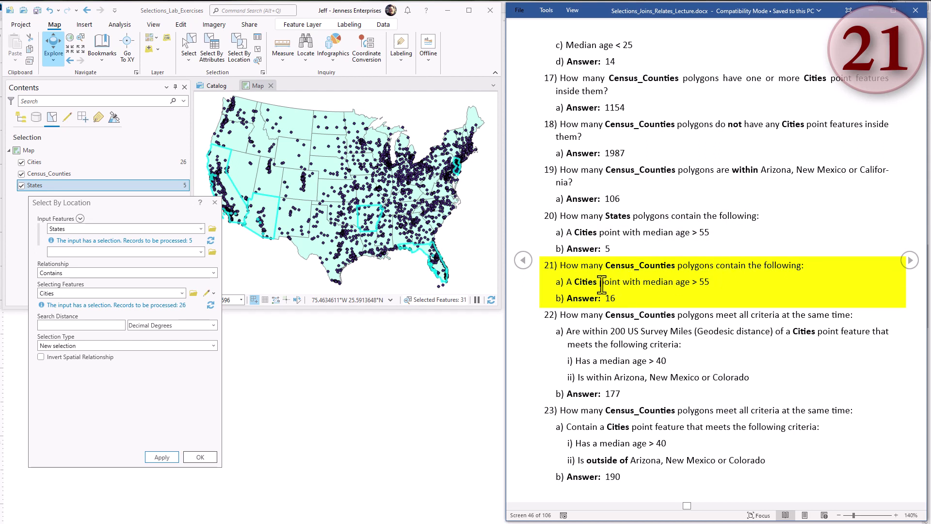
{"action": "left_click_drag", "start_coordinate": [565, 285], "coordinate": [710, 285]}
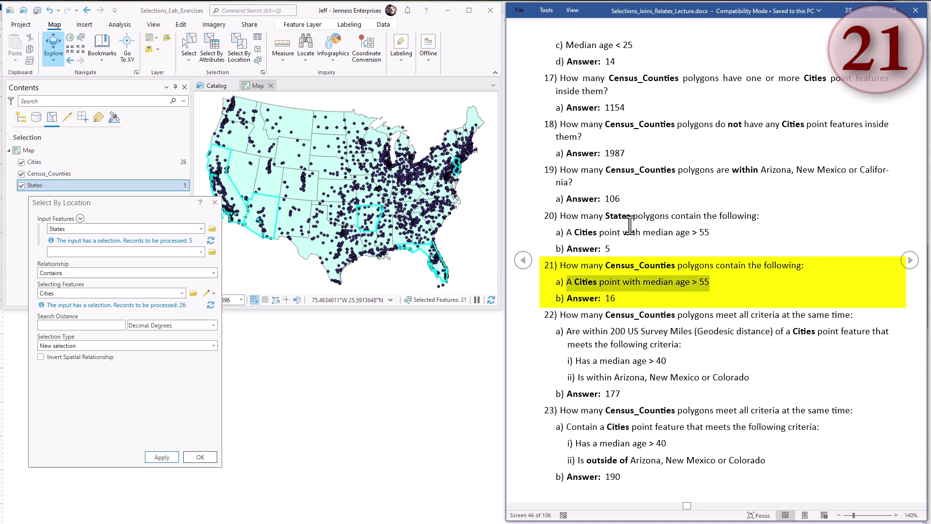
{"action": "left_click", "coordinate": [638, 279]}
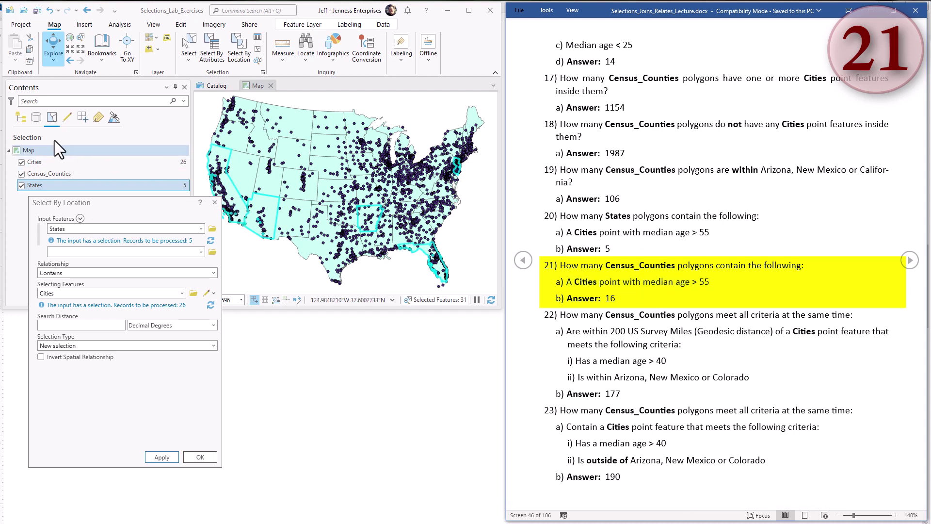
Show the Census_Counties layer, hide States on the map, and return to the layer list by selection.
{"action": "left_click", "coordinate": [21, 118]}
{"action": "left_click", "coordinate": [21, 173]}
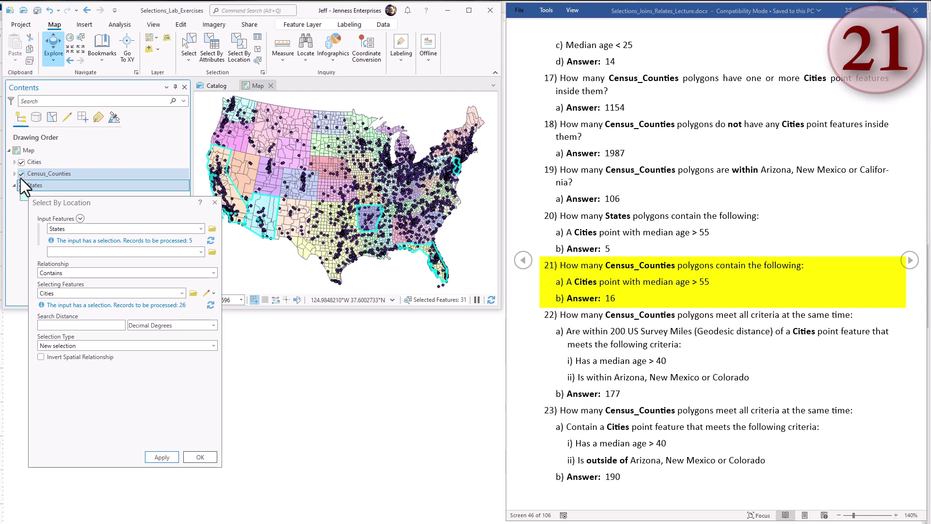
{"action": "left_click", "coordinate": [22, 185]}
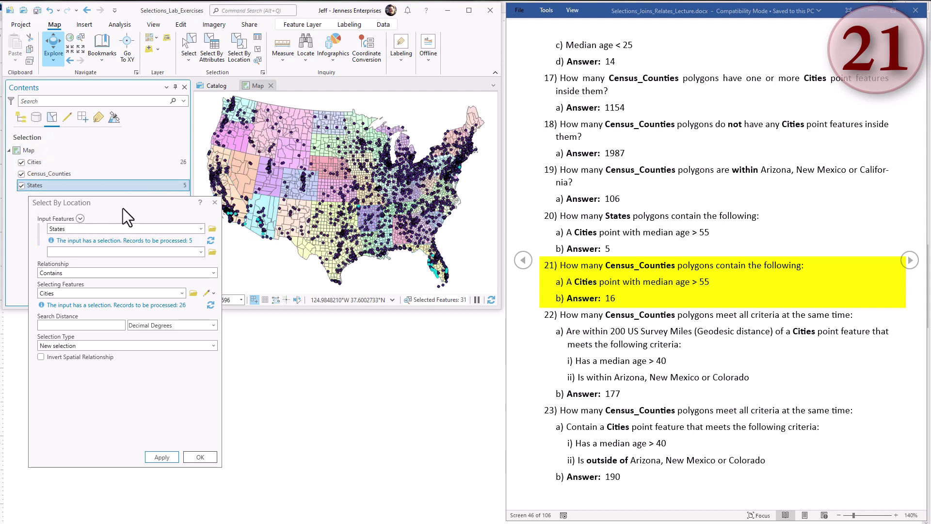
Select the Census_Counties polygons that contain the selected Cities and check the selected count for Census_Counties.
{"action": "left_click", "coordinate": [201, 228]}
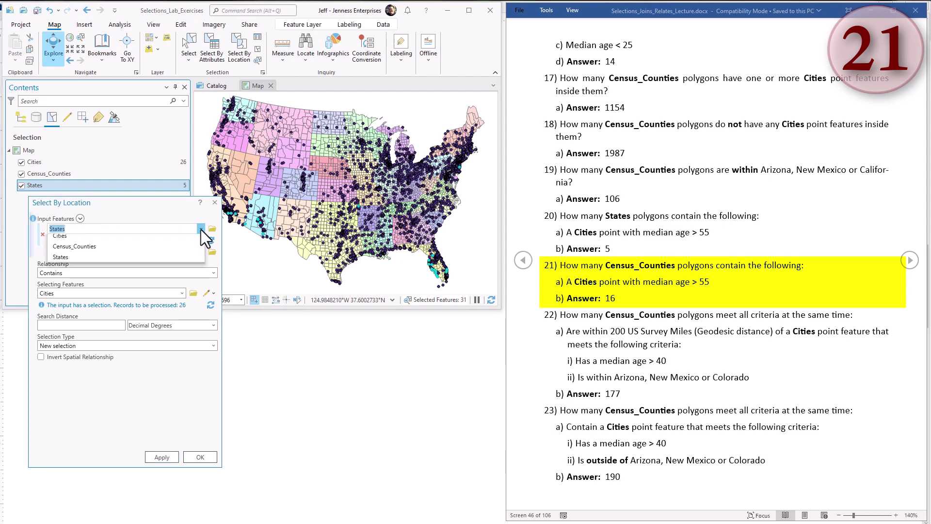
{"action": "left_click", "coordinate": [68, 252]}
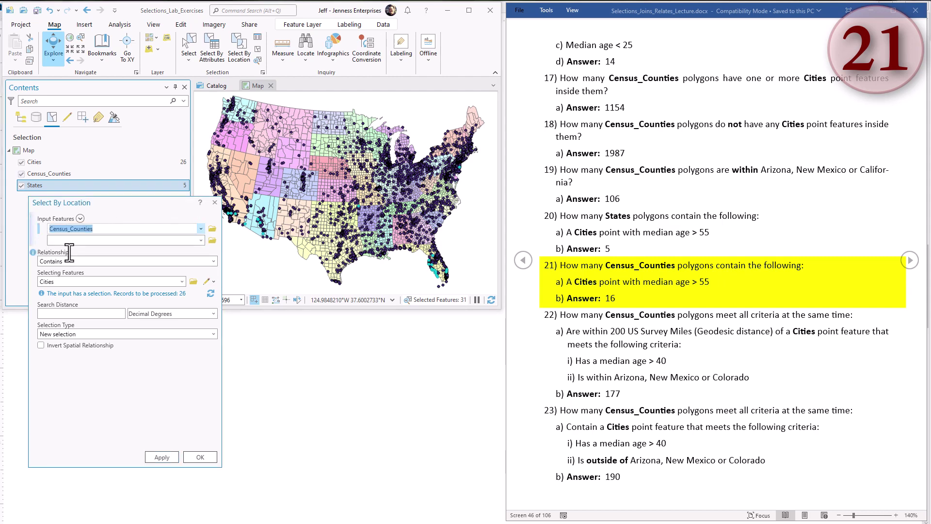
{"action": "left_click", "coordinate": [83, 261]}
{"action": "left_click", "coordinate": [86, 281]}
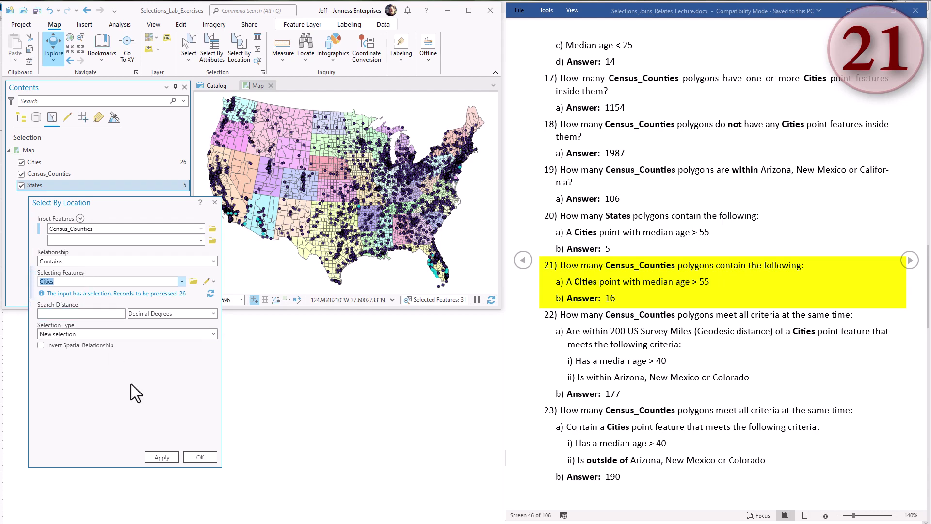
{"action": "left_click", "coordinate": [164, 453]}
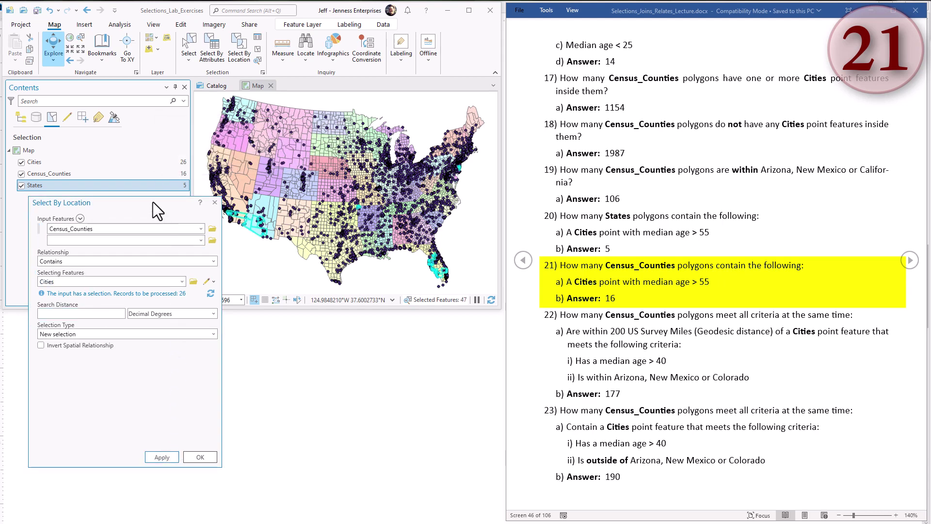
{"action": "left_click", "coordinate": [85, 173]}
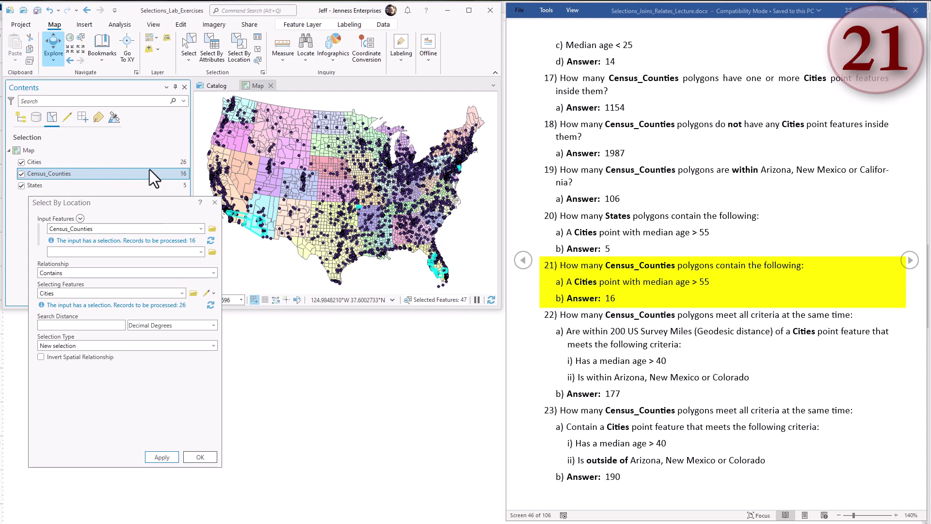
Compare the selected Census_Counties count with the answer to question 21 in the lab document.
{"action": "left_click", "coordinate": [614, 280]}
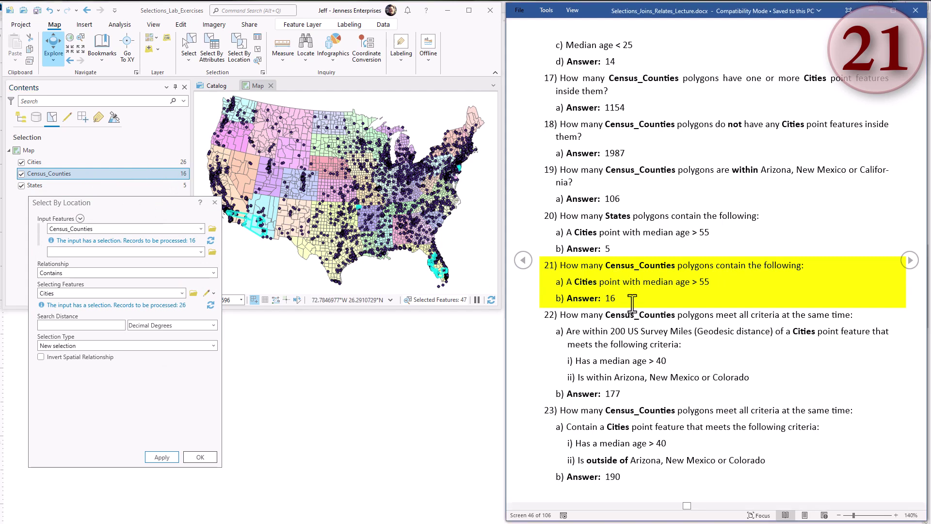
{"action": "left_click_drag", "start_coordinate": [632, 303], "coordinate": [559, 287]}
{"action": "left_click", "coordinate": [692, 315]}
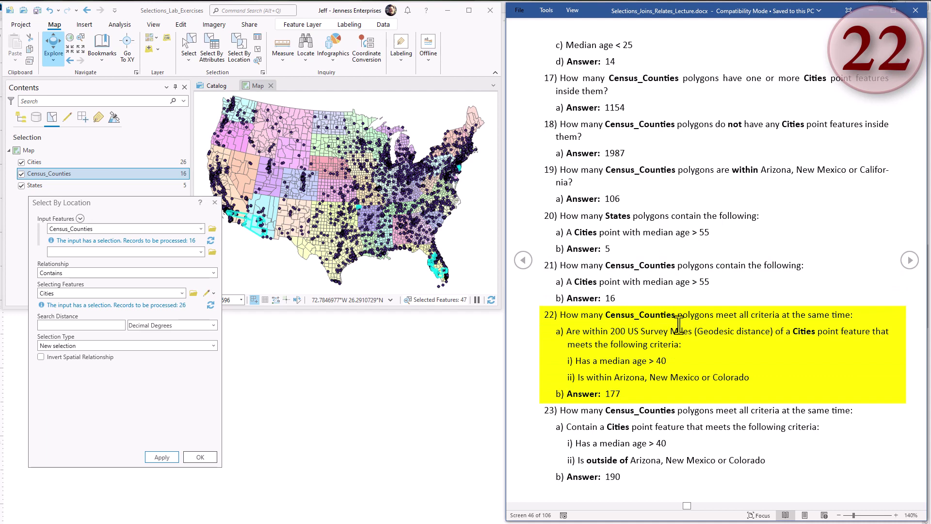
Read question 22's Census_Counties criteria: the 200-mile geodesic distance, the Cities median age and the three states.
{"action": "left_click_drag", "start_coordinate": [606, 314], "coordinate": [853, 315]}
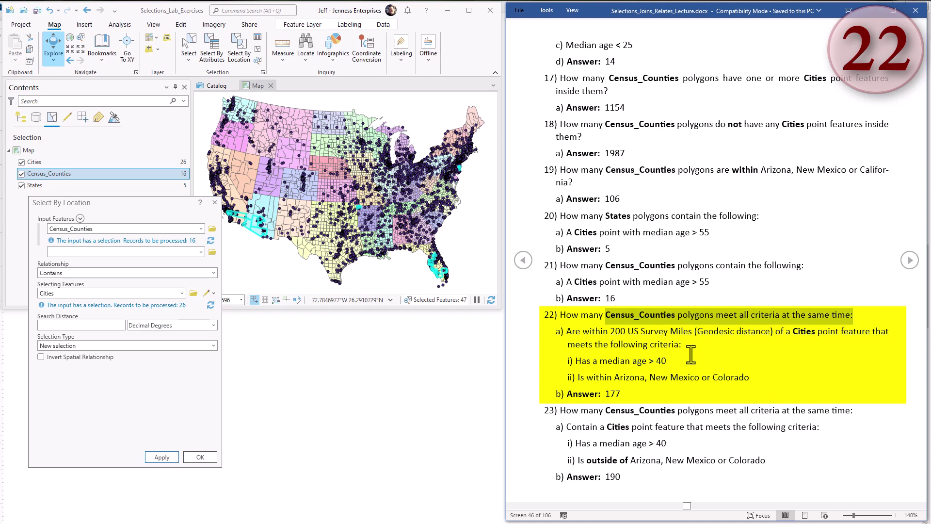
{"action": "left_click", "coordinate": [637, 340]}
{"action": "left_click_drag", "start_coordinate": [566, 332], "coordinate": [692, 333]}
{"action": "left_click", "coordinate": [808, 333]}
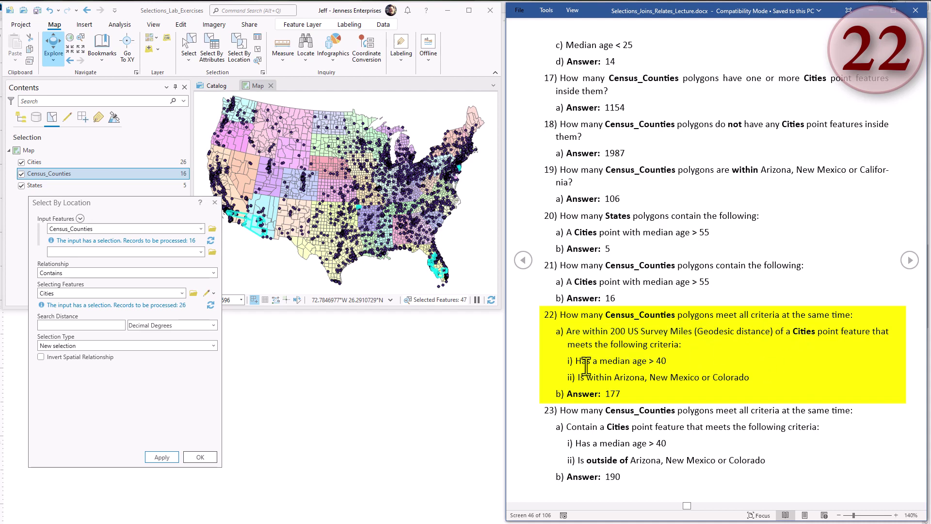
{"action": "left_click_drag", "start_coordinate": [577, 361], "coordinate": [669, 361]}
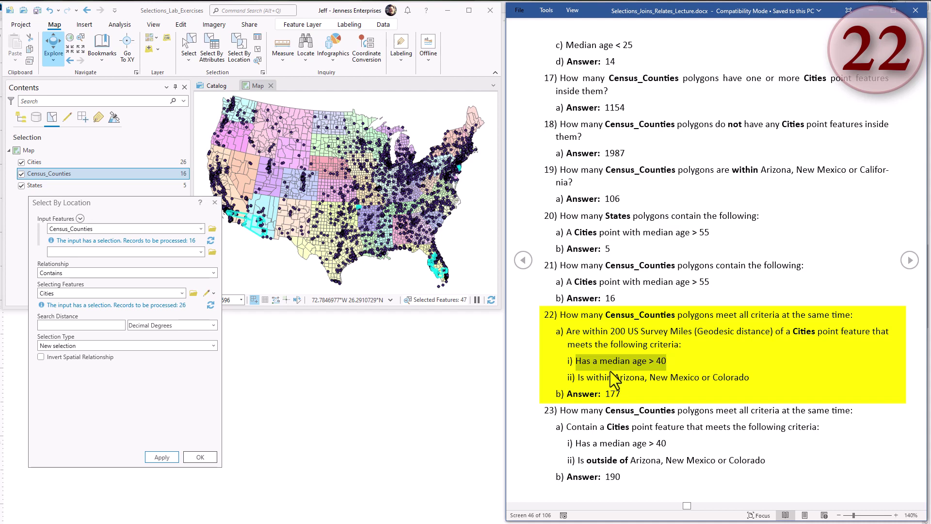
{"action": "left_click", "coordinate": [661, 382]}
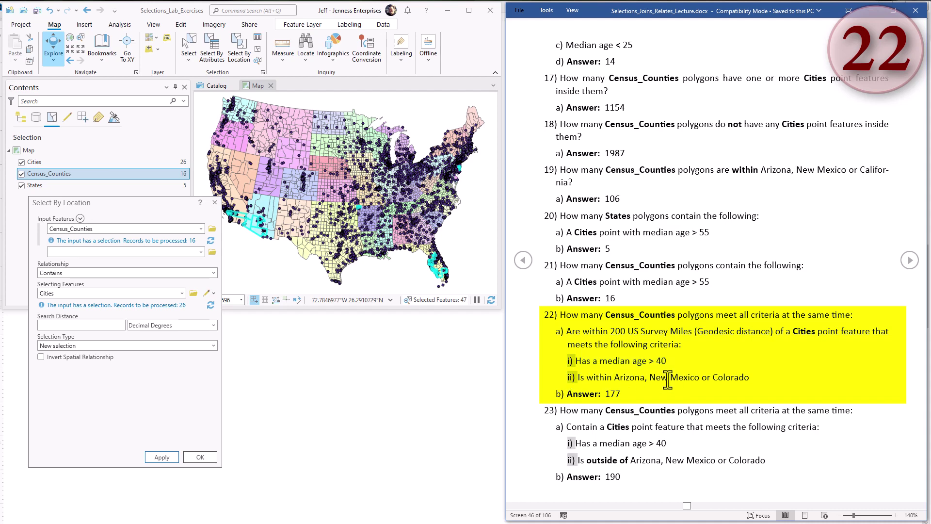
{"action": "left_click_drag", "start_coordinate": [579, 378], "coordinate": [751, 380]}
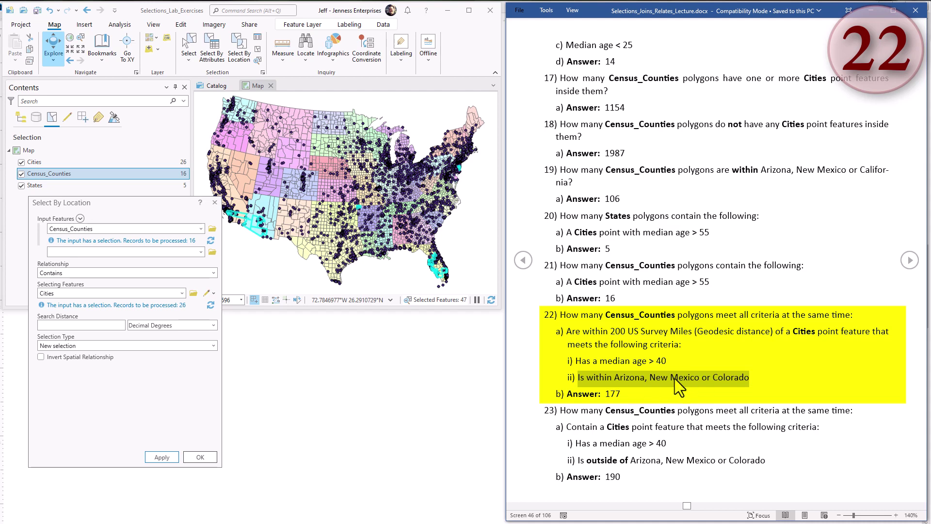
Close Select By Location, return to the drawing order list, and display only the States layer by hiding Cities and Census_Counties.
{"action": "left_click", "coordinate": [214, 202]}
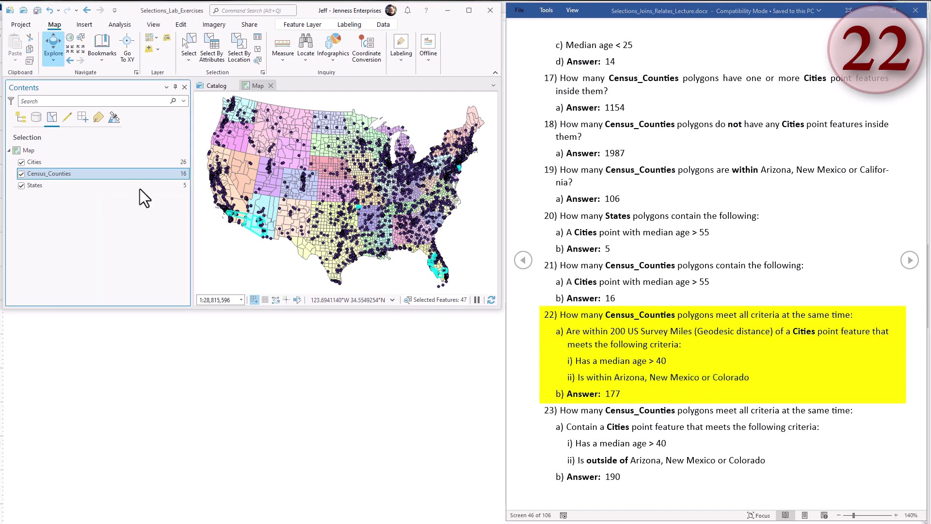
{"action": "left_click", "coordinate": [20, 117]}
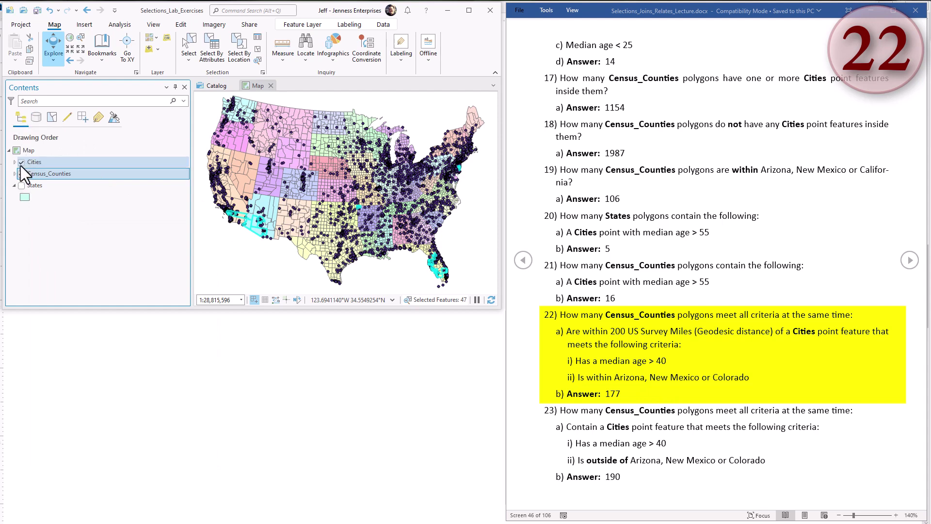
{"action": "left_click", "coordinate": [21, 162]}
{"action": "left_click", "coordinate": [20, 173]}
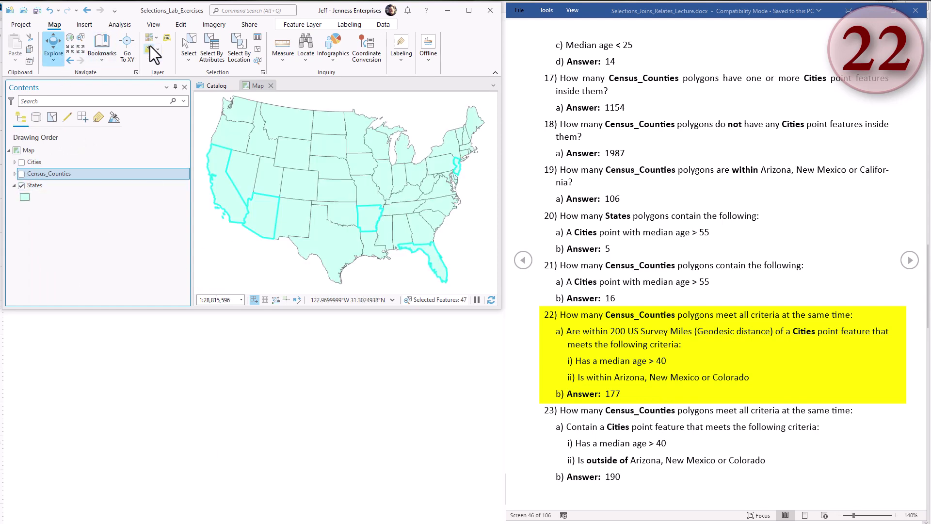
Clear the current selection and select Arizona, New Mexico and Colorado interactively on the map.
{"action": "left_click", "coordinate": [190, 43]}
{"action": "left_click", "coordinate": [260, 257]}
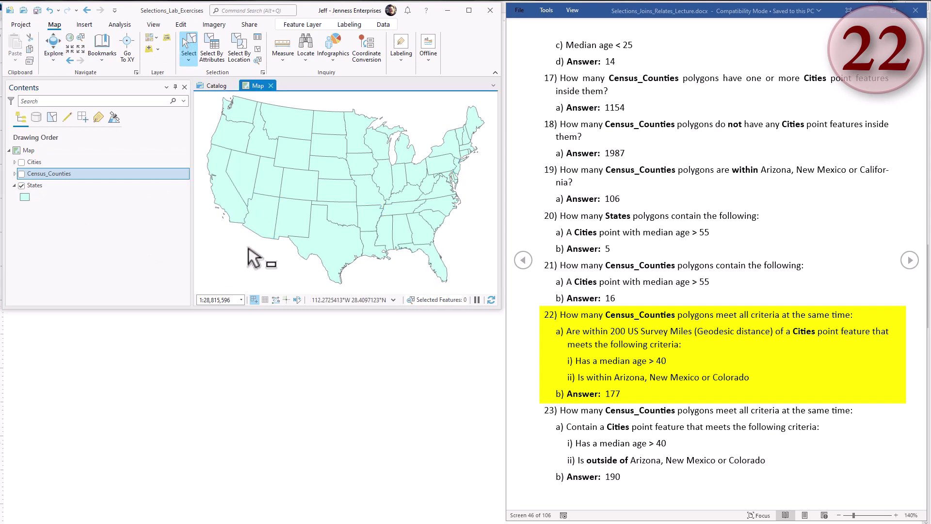
{"action": "mouse_move", "coordinate": [264, 233]}
{"action": "left_mouse_down"}
{"action": "mouse_move", "coordinate": [295, 225]}
{"action": "mouse_move", "coordinate": [304, 196]}
{"action": "left_mouse_up"}
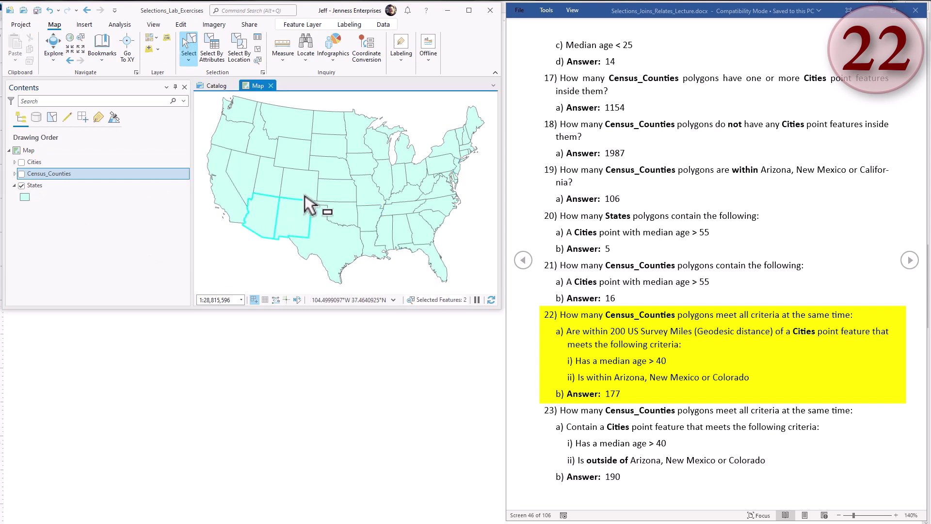
{"action": "left_click", "coordinate": [295, 187], "text": "shift"}
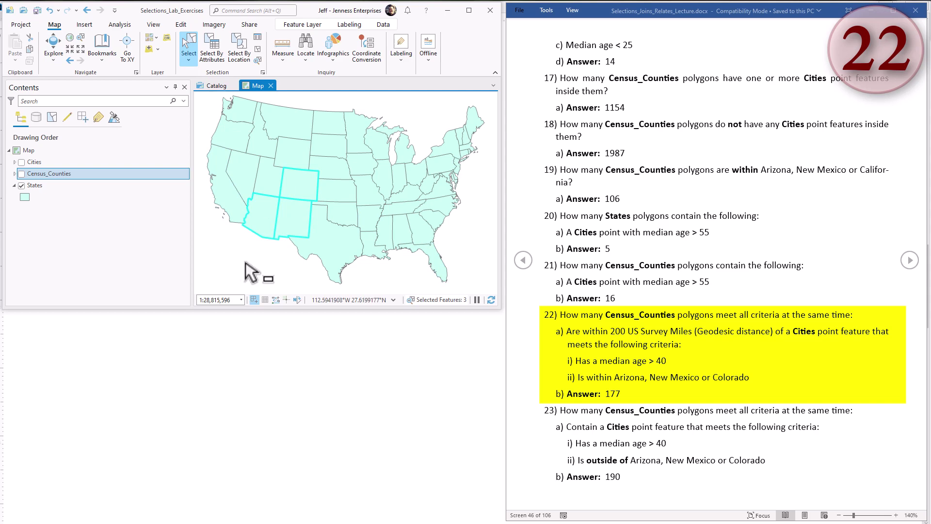
Show the Cities and Census_Counties layers again and list the layers by selection.
{"action": "left_click", "coordinate": [22, 162]}
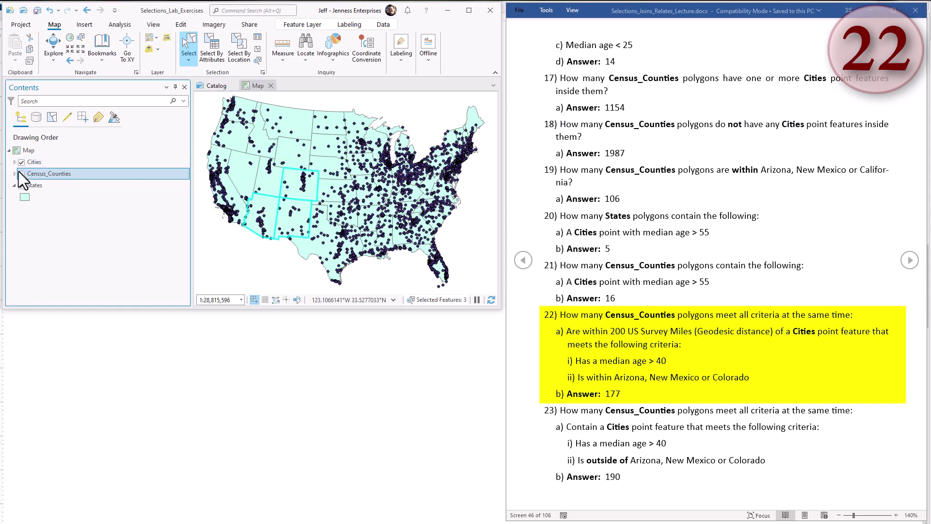
{"action": "left_click", "coordinate": [21, 174]}
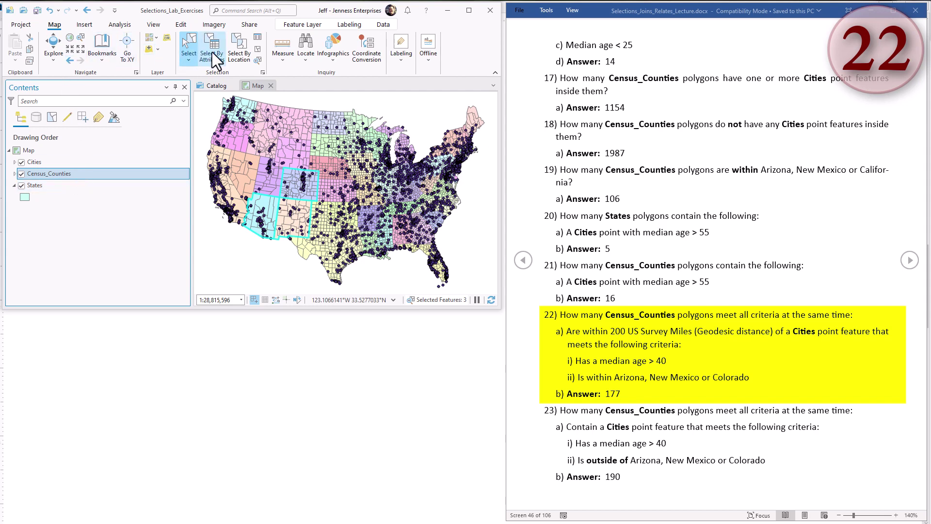
{"action": "left_click", "coordinate": [50, 117]}
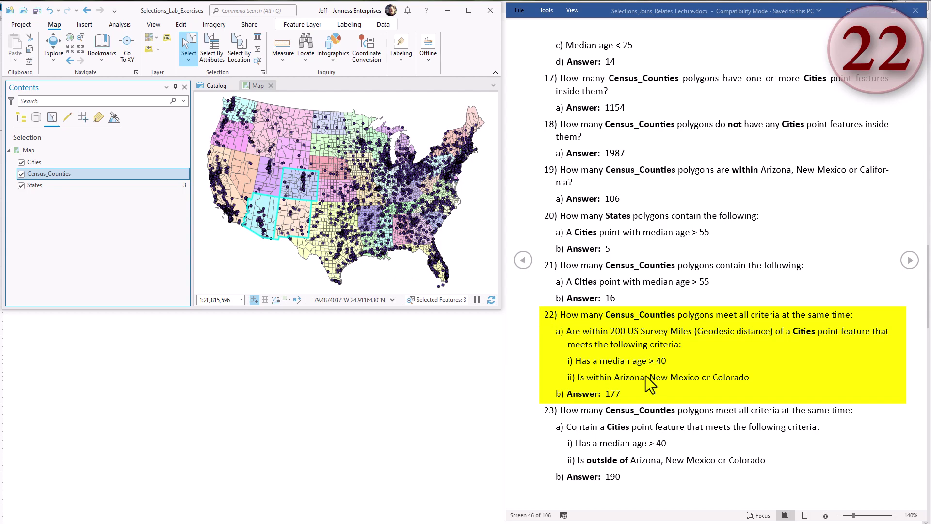
Start a Select By Attributes query on Cities and remove the existing NAME expression.
{"action": "left_click", "coordinate": [213, 48]}
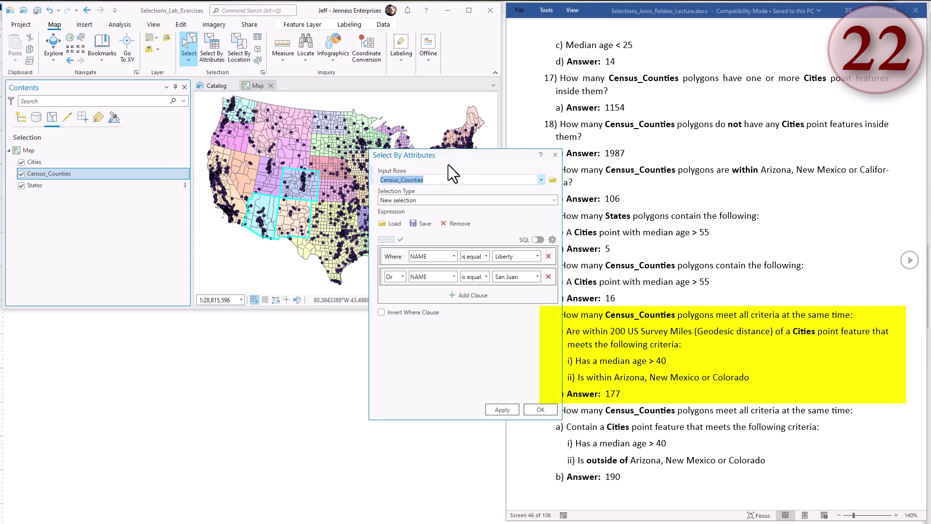
{"action": "left_click_drag", "start_coordinate": [474, 158], "coordinate": [168, 197]}
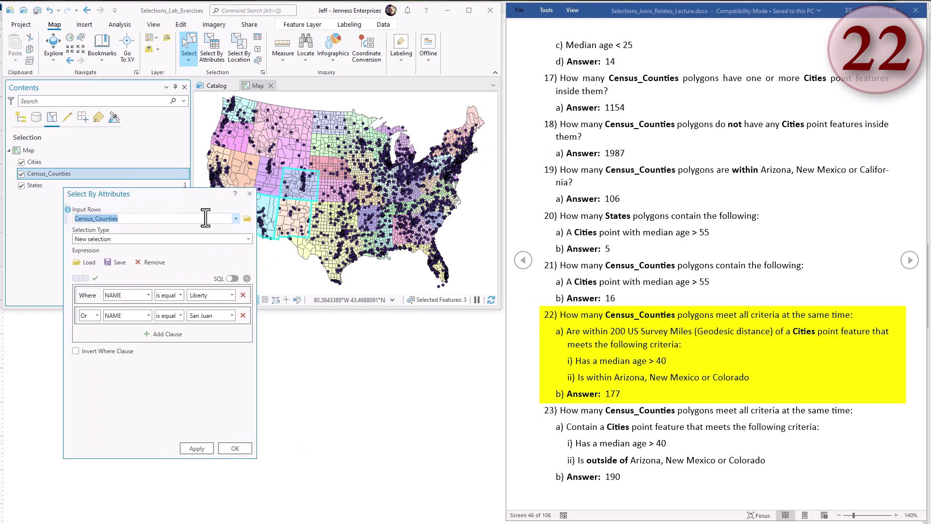
{"action": "left_click", "coordinate": [235, 219]}
{"action": "left_click", "coordinate": [126, 230]}
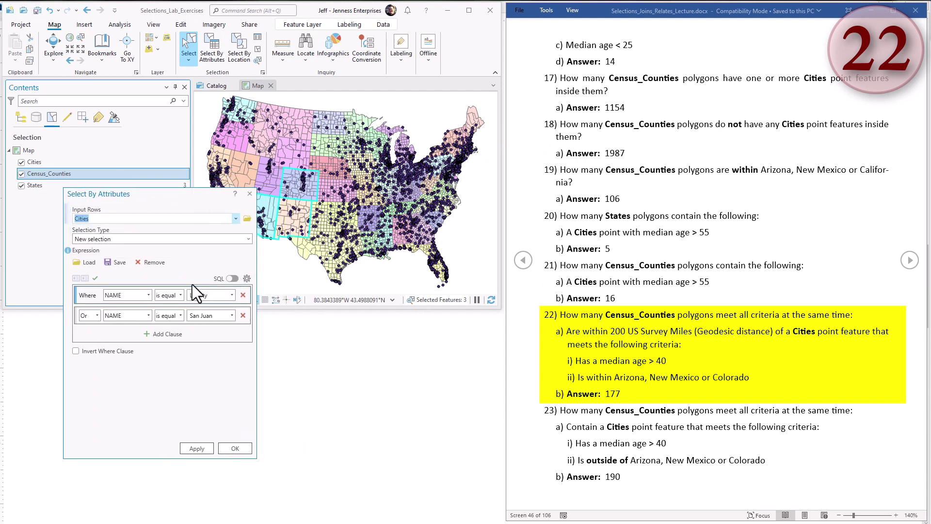
{"action": "left_click", "coordinate": [150, 262]}
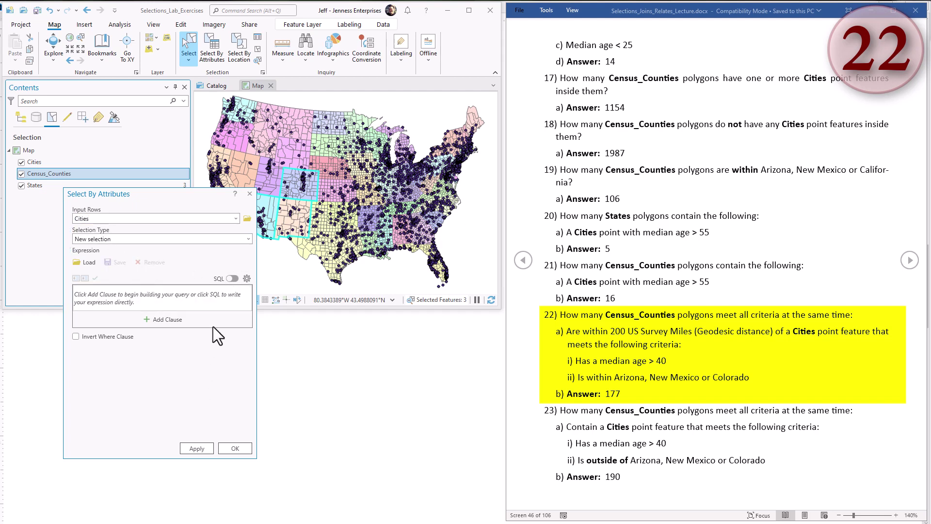
Select the Cities matching the SQL expression MED_AGE > 40 as a new selection, check the Cities count, and close the query dialog.
{"action": "left_click", "coordinate": [231, 278]}
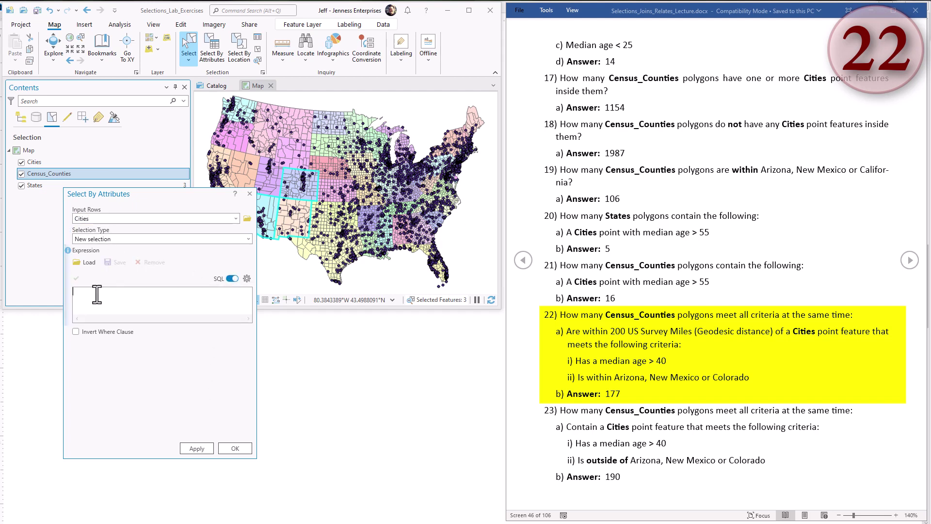
{"action": "type", "text": "MED"}
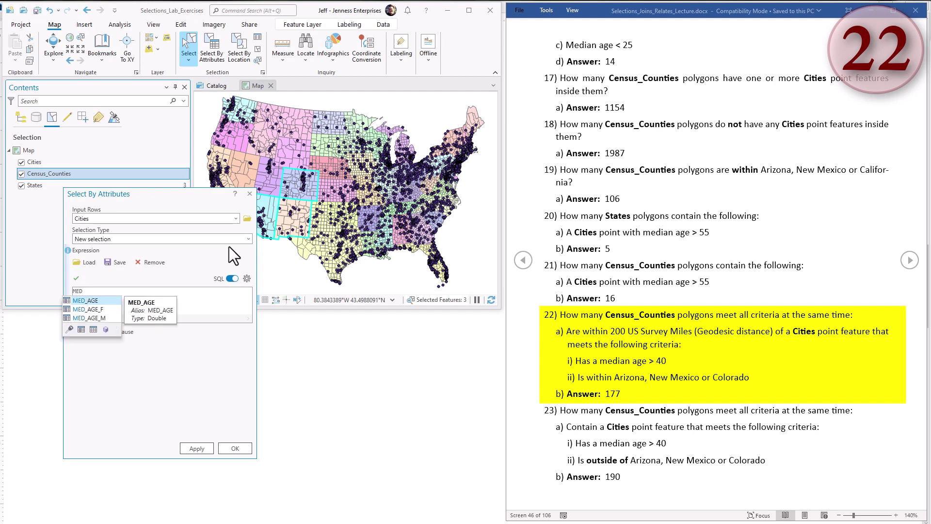
{"action": "key", "text": "Return"}
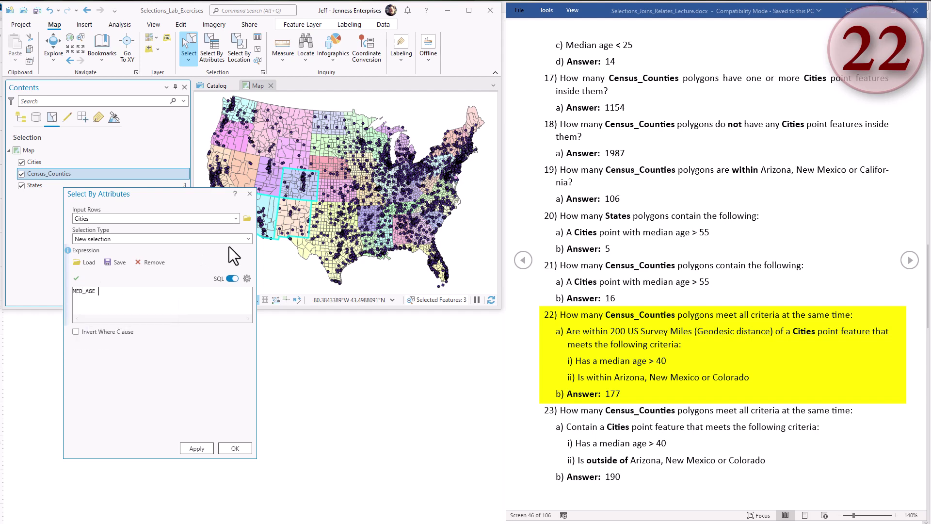
{"action": "type", "text": "> 40"}
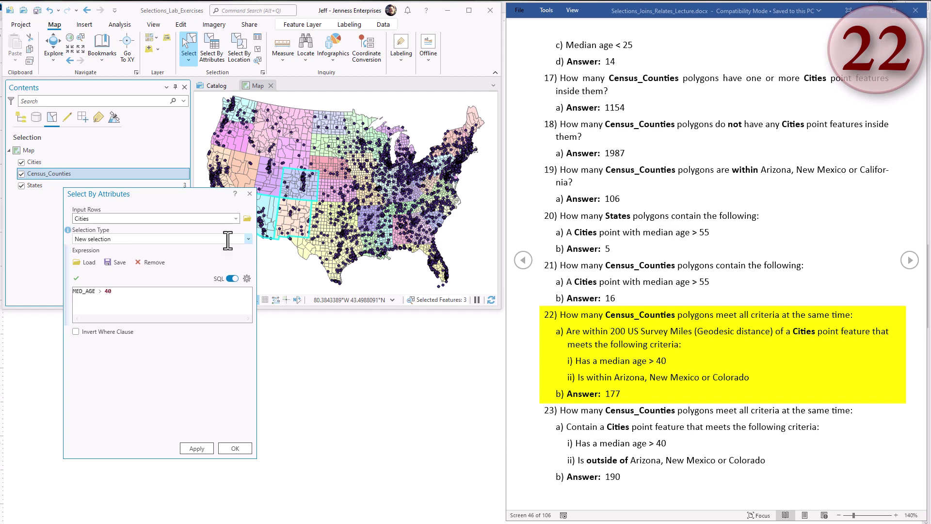
{"action": "left_click", "coordinate": [195, 447]}
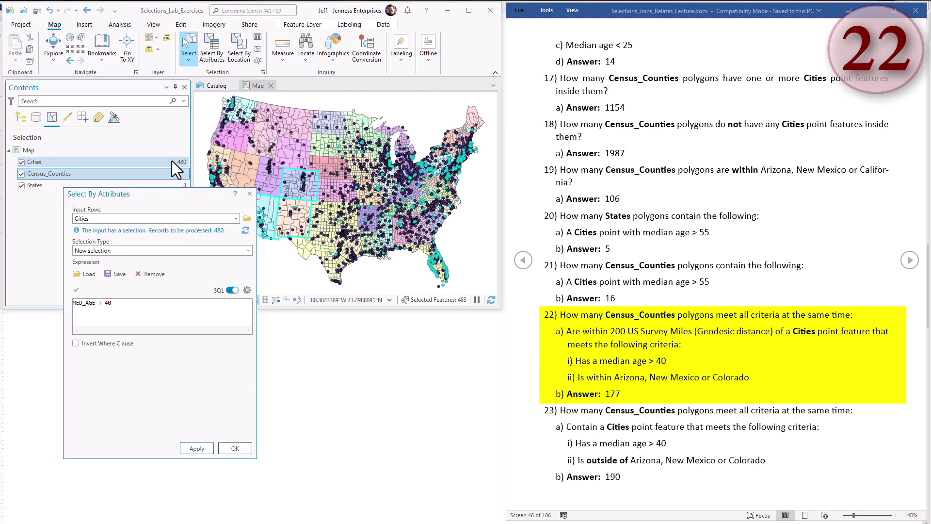
{"action": "left_click", "coordinate": [172, 161]}
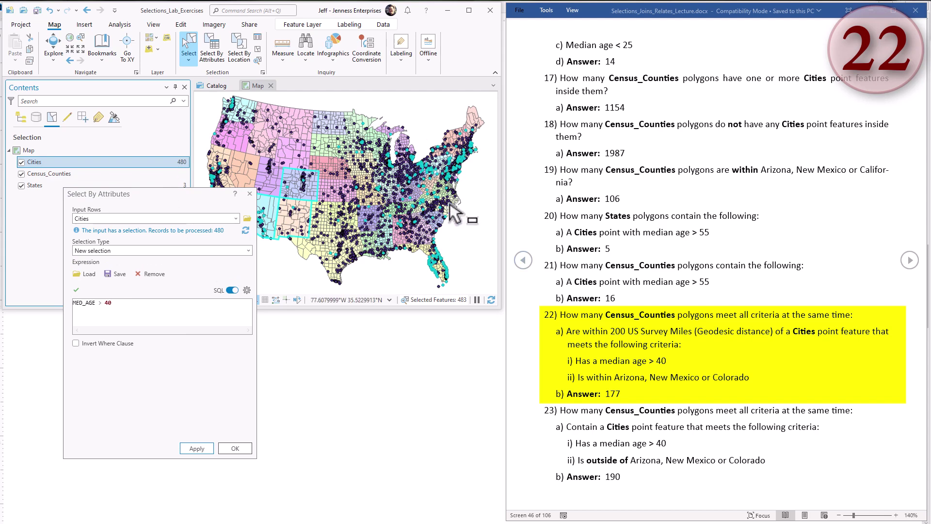
{"action": "left_click", "coordinate": [250, 193]}
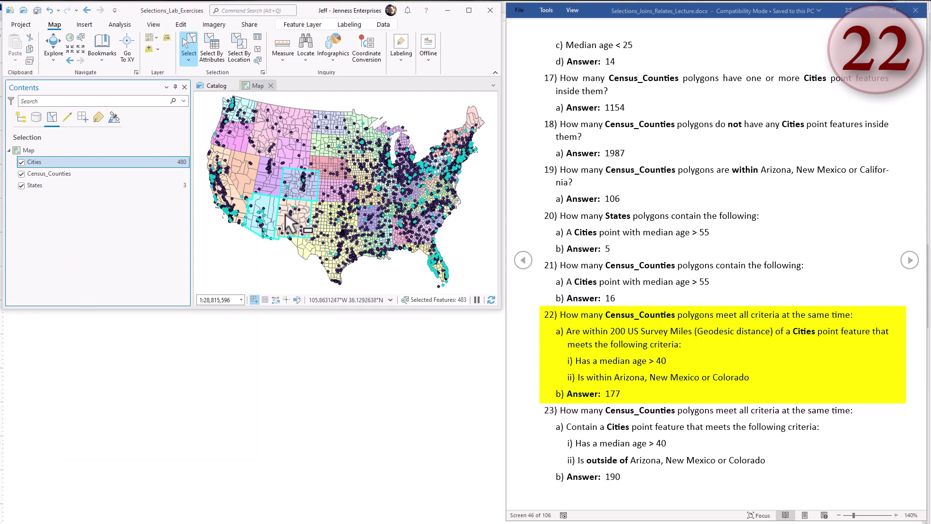
Select by location the subset of currently selected Cities that intersect the selected States, with no search distance.
{"action": "left_click", "coordinate": [242, 39]}
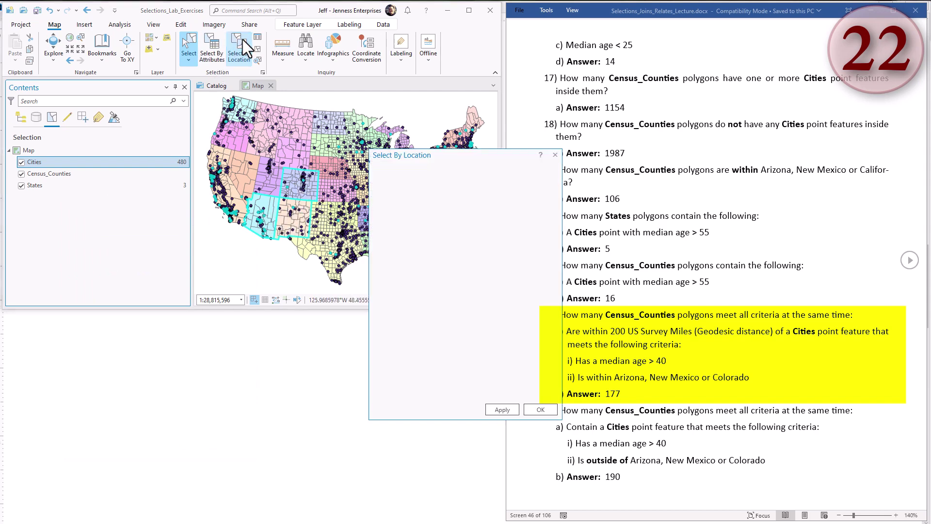
{"action": "left_click_drag", "start_coordinate": [468, 166], "coordinate": [126, 208]}
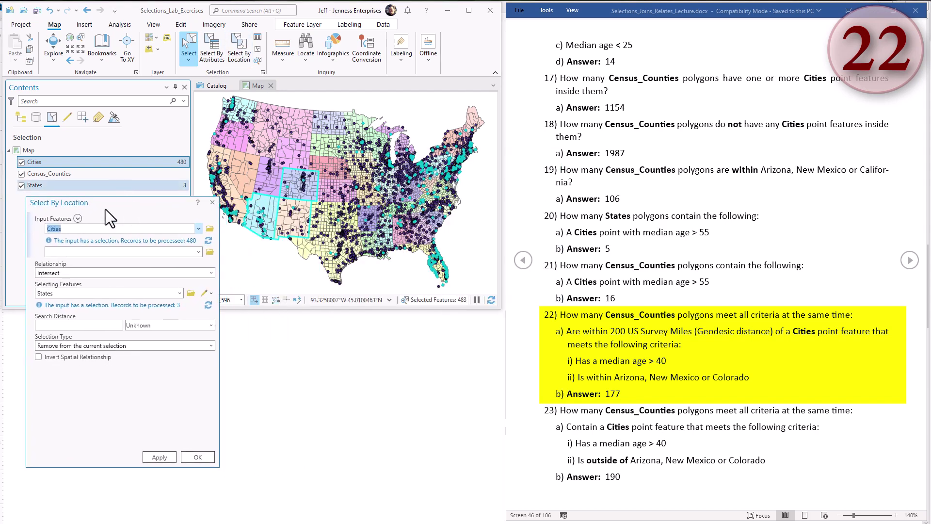
{"action": "left_click", "coordinate": [146, 293]}
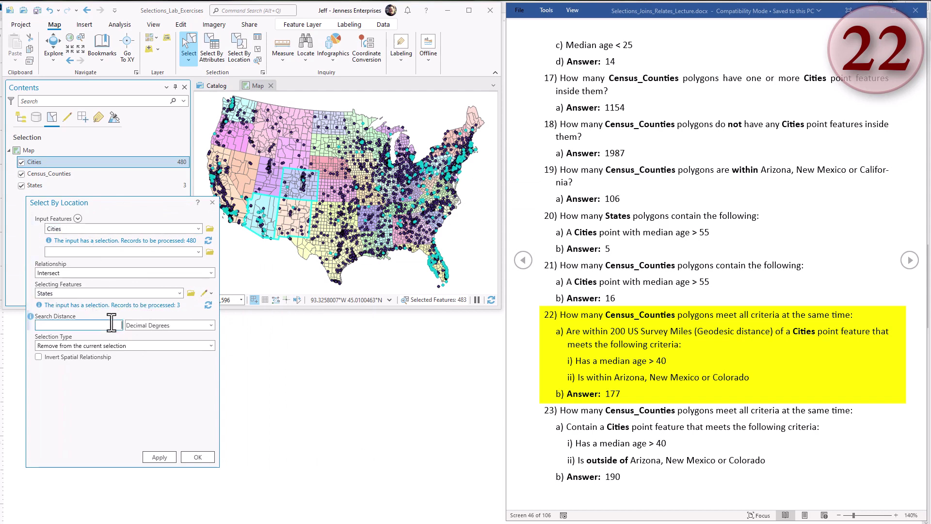
{"action": "left_click", "coordinate": [211, 345]}
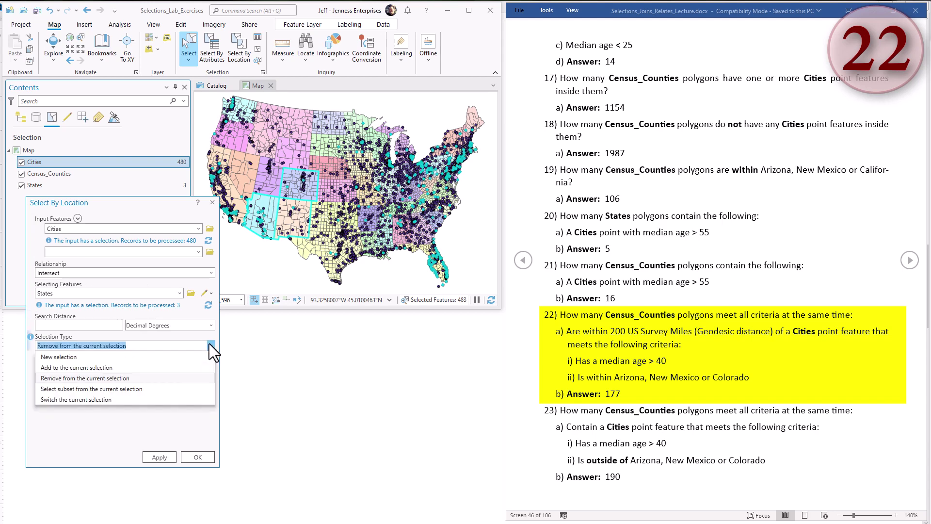
{"action": "left_click", "coordinate": [126, 388]}
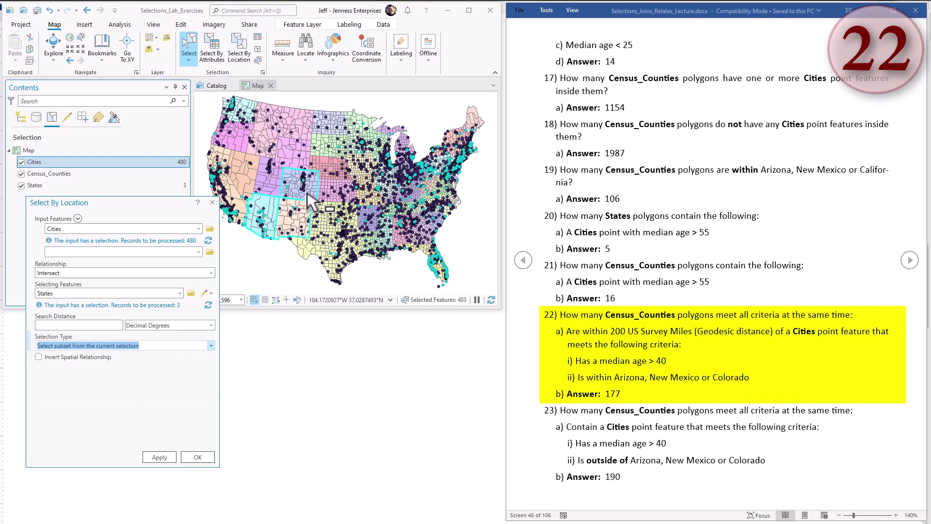
{"action": "left_click", "coordinate": [163, 456]}
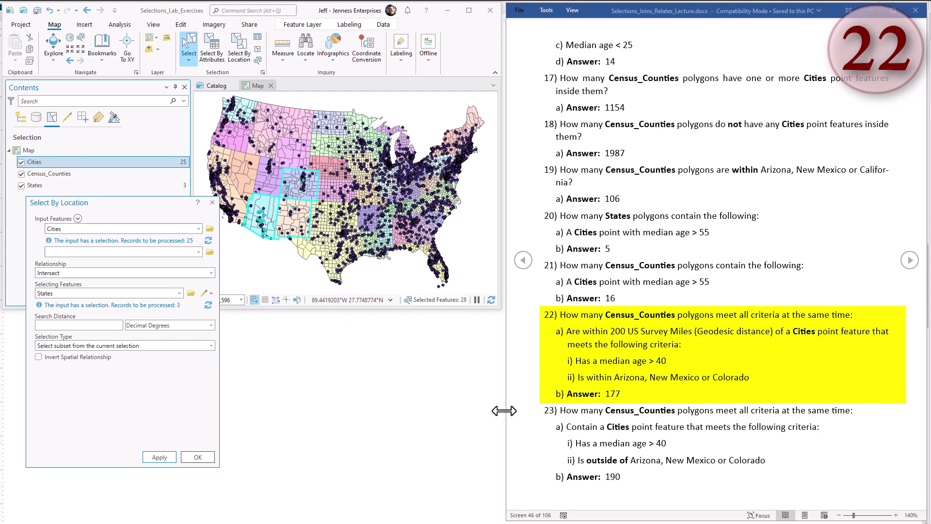
Review the median age and state criteria of question 22 against the selected Cities.
{"action": "triple_click", "coordinate": [668, 384]}
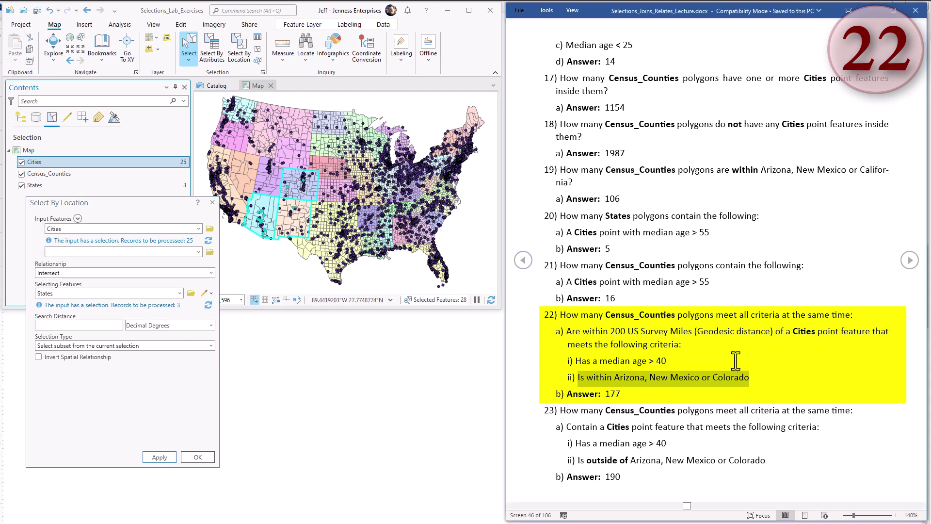
{"action": "left_click", "coordinate": [761, 377]}
{"action": "left_click_drag", "start_coordinate": [759, 378], "coordinate": [572, 367]}
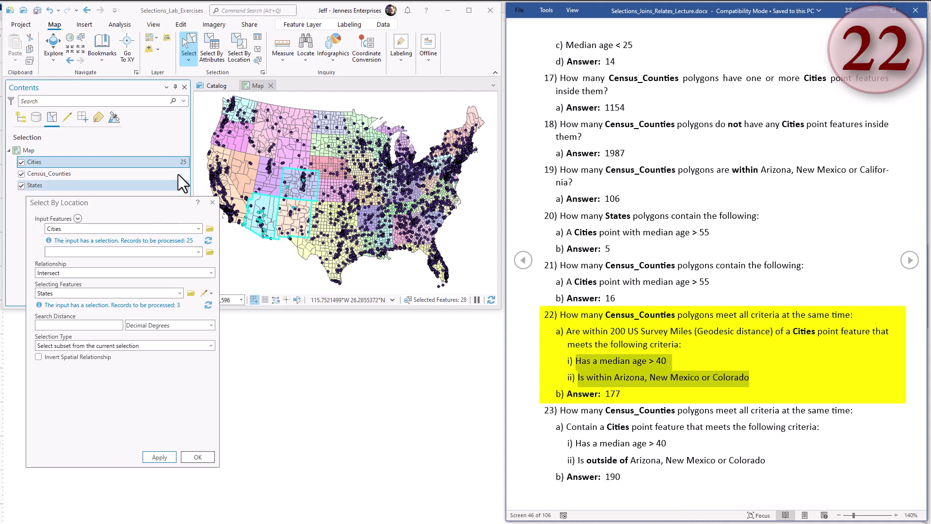
Set up a new location query for Census_Counties with the relationship Within a distance geodesic and Cities as the selecting features.
{"action": "left_click", "coordinate": [650, 337]}
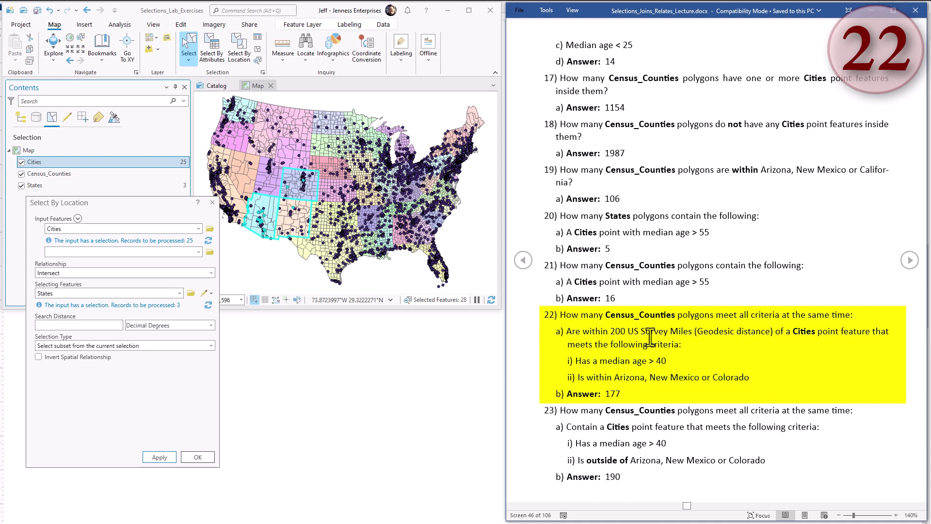
{"action": "left_click_drag", "start_coordinate": [610, 331], "coordinate": [691, 330]}
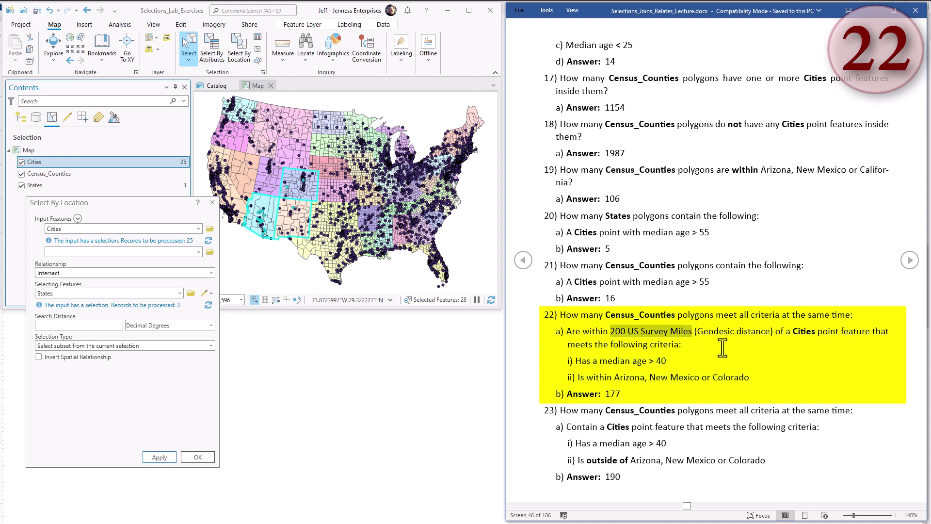
{"action": "left_click", "coordinate": [212, 202]}
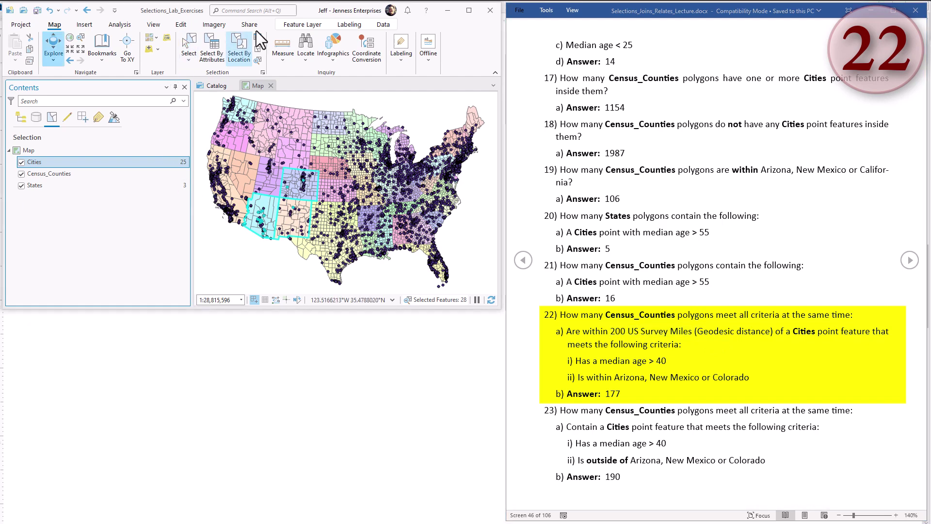
{"action": "left_click", "coordinate": [243, 44]}
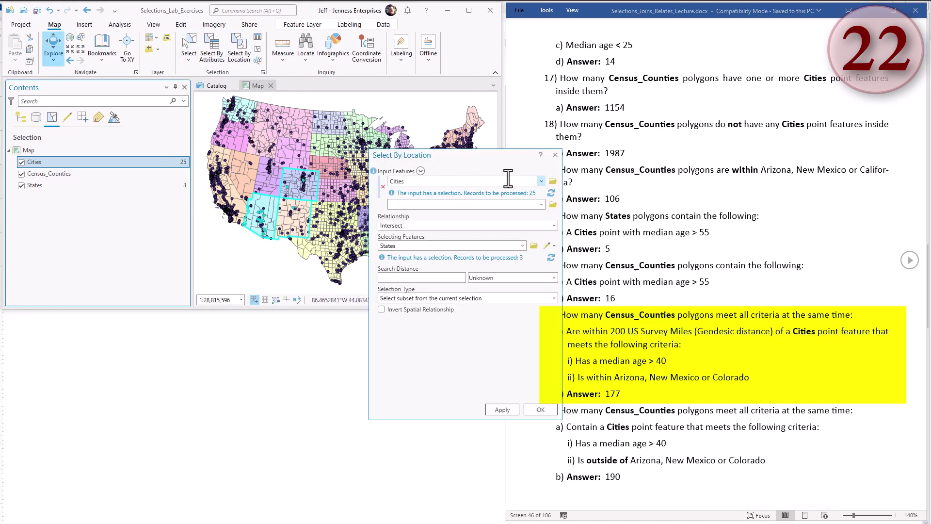
{"action": "left_click_drag", "start_coordinate": [507, 156], "coordinate": [179, 209]}
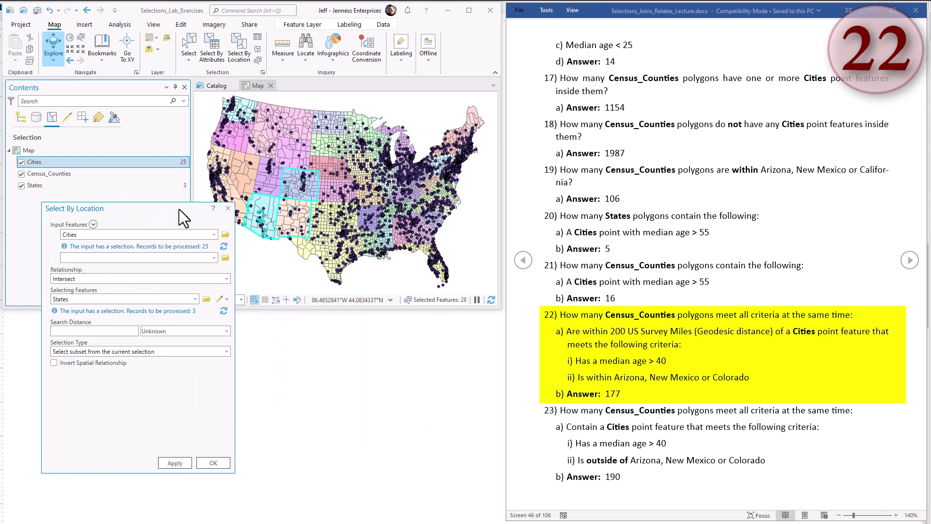
{"action": "left_click", "coordinate": [214, 233]}
{"action": "left_click", "coordinate": [95, 254]}
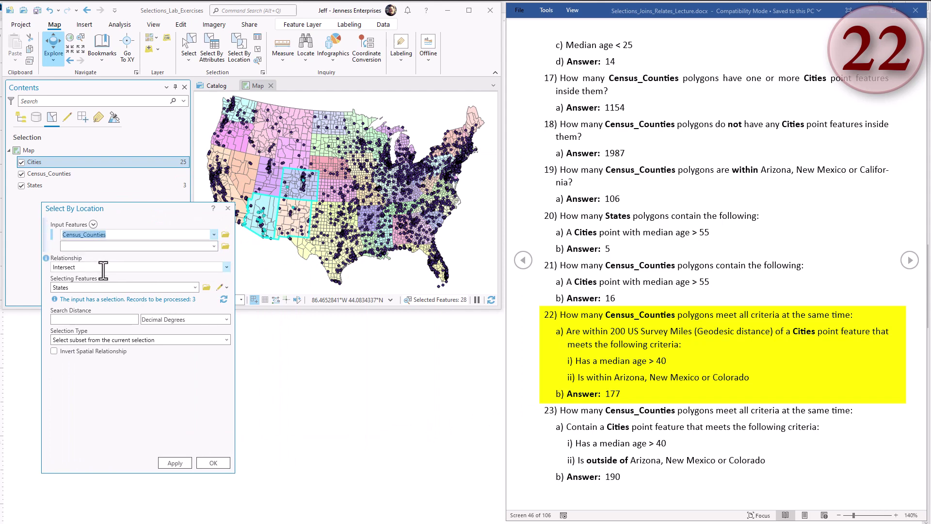
{"action": "left_click", "coordinate": [226, 267]}
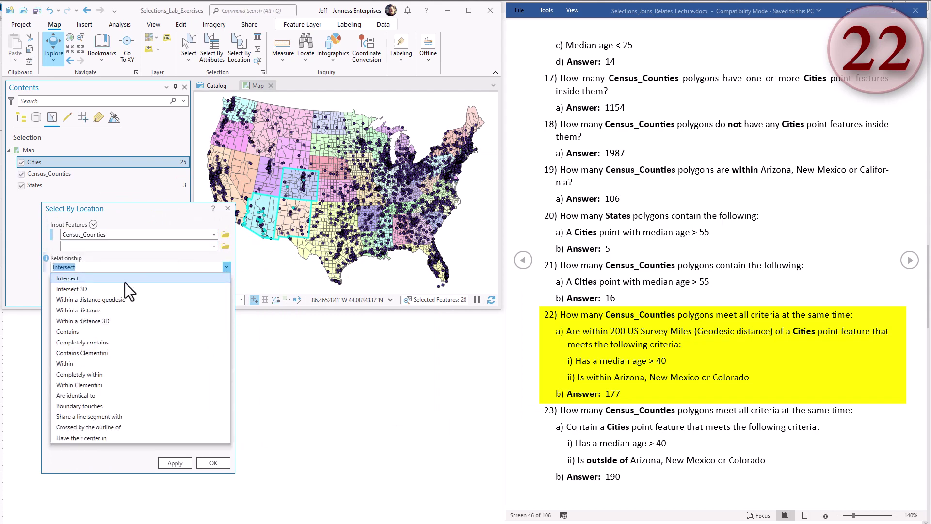
{"action": "left_click", "coordinate": [98, 299]}
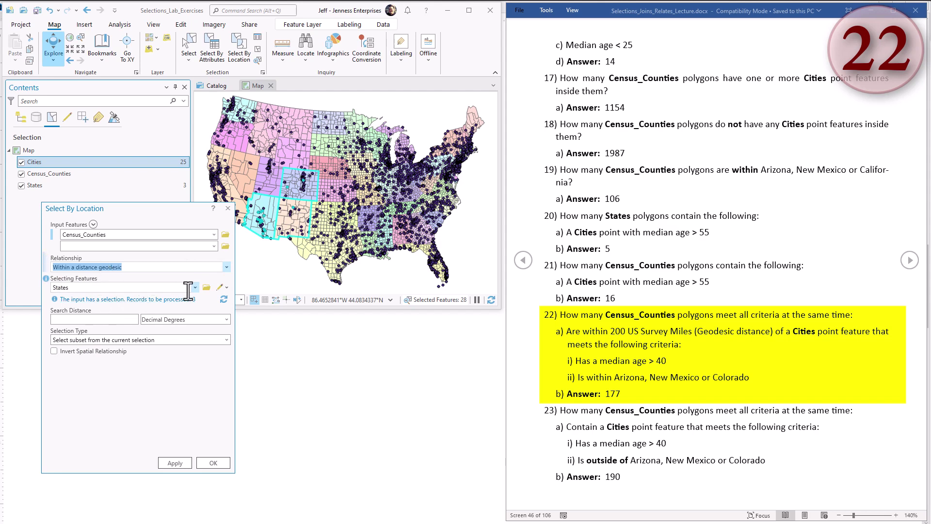
{"action": "left_click", "coordinate": [194, 287]}
{"action": "left_click", "coordinate": [83, 301]}
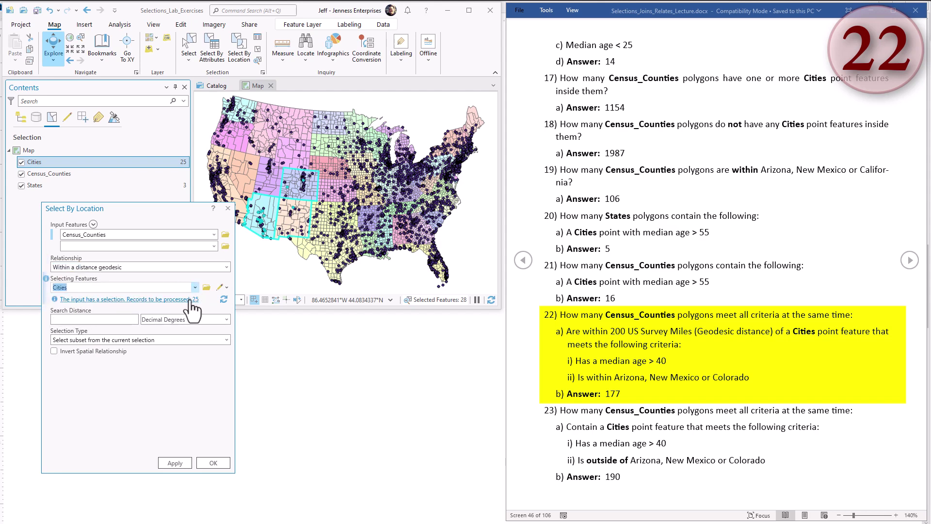
Select the Census_Counties within 200 US Survey Miles of the selected Cities as a new selection and check the Census_Counties count.
{"action": "left_click", "coordinate": [129, 318]}
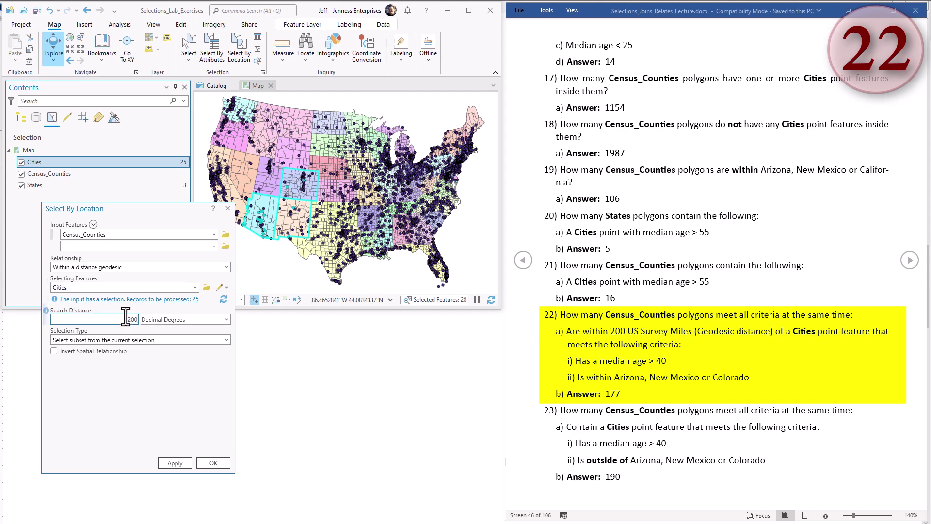
{"action": "left_click", "coordinate": [225, 319]}
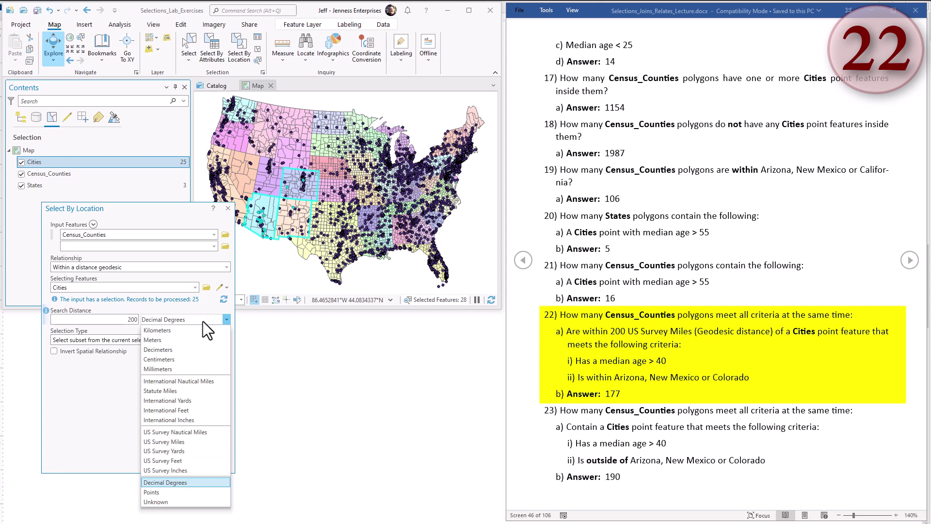
{"action": "left_click", "coordinate": [171, 443]}
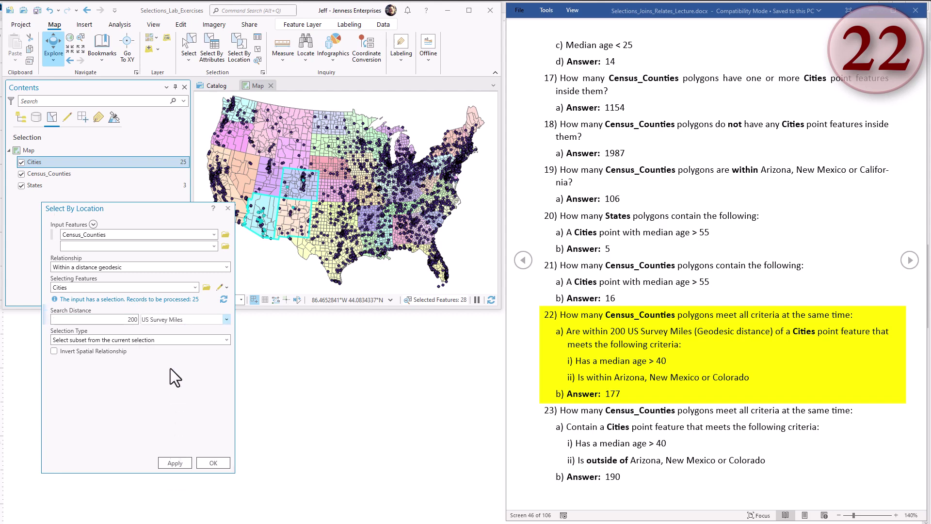
{"action": "left_click", "coordinate": [226, 340]}
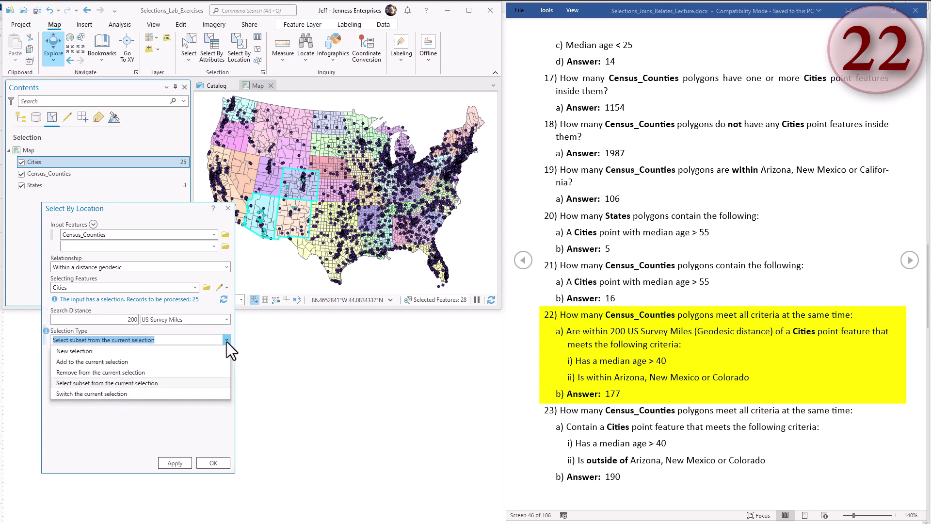
{"action": "left_click", "coordinate": [103, 353]}
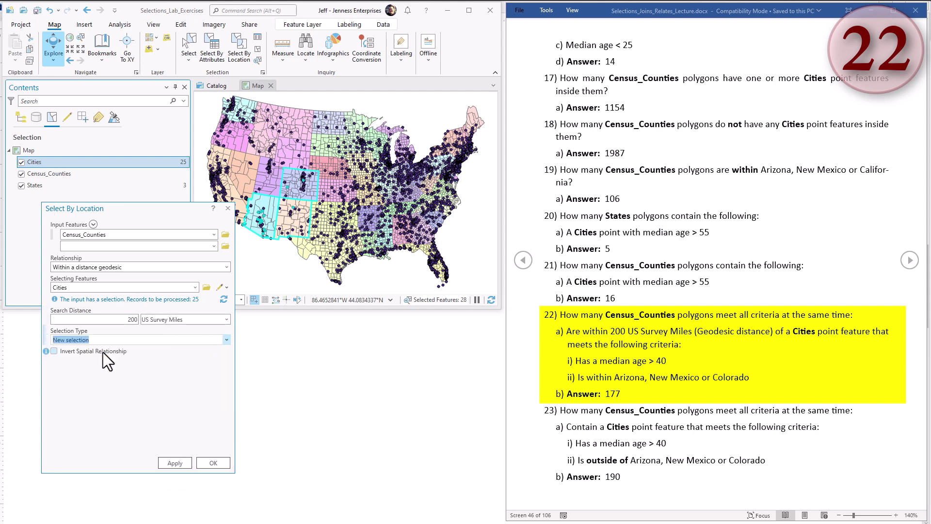
{"action": "left_click", "coordinate": [178, 463]}
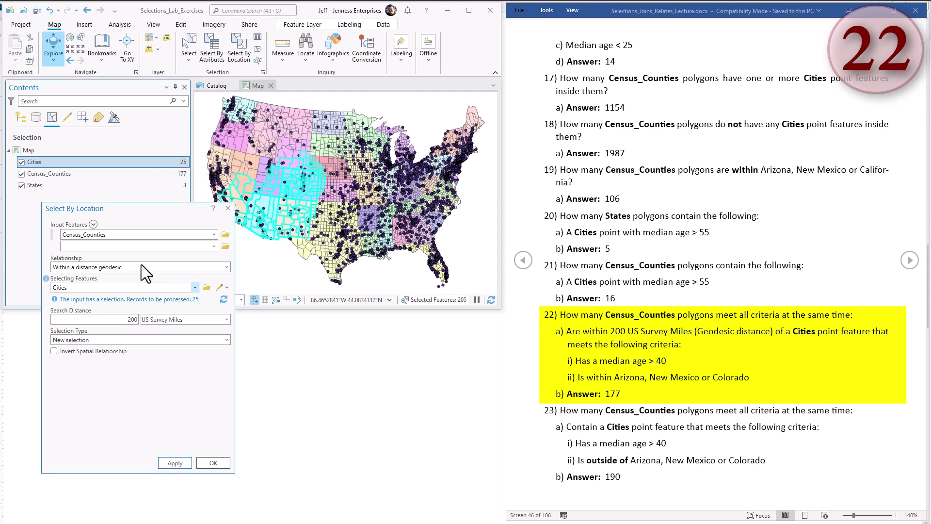
{"action": "left_click", "coordinate": [133, 175]}
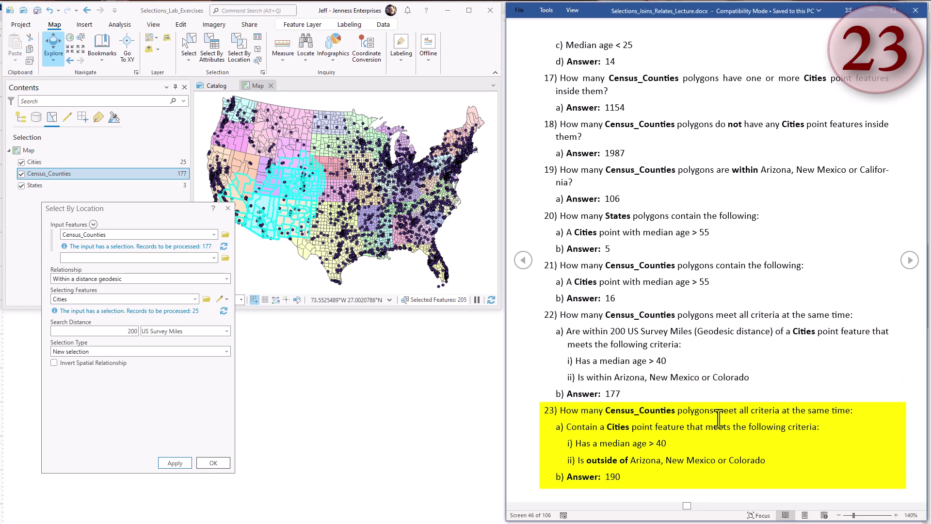
Review the Cities criteria of question 23 on median age and location relative to Arizona, New Mexico and Colorado.
{"action": "left_click_drag", "start_coordinate": [612, 427], "coordinate": [647, 430]}
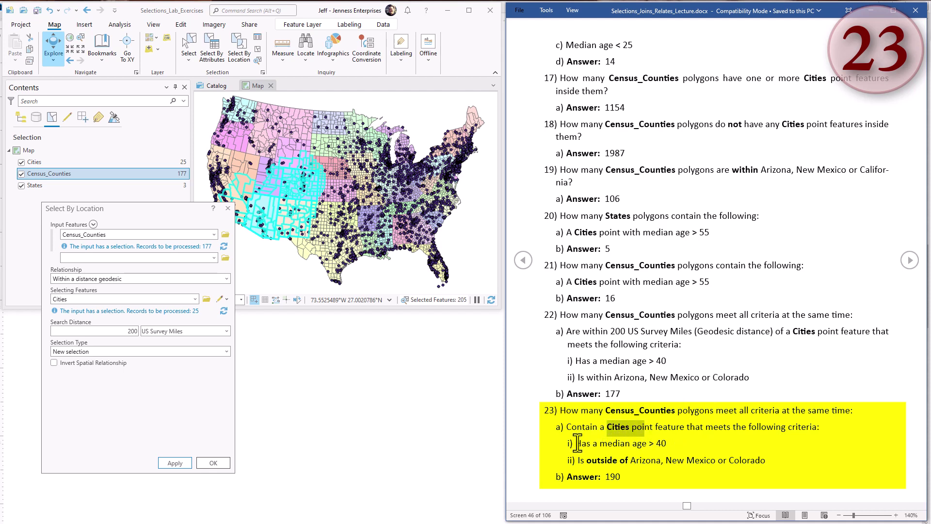
{"action": "left_click_drag", "start_coordinate": [578, 443], "coordinate": [766, 463]}
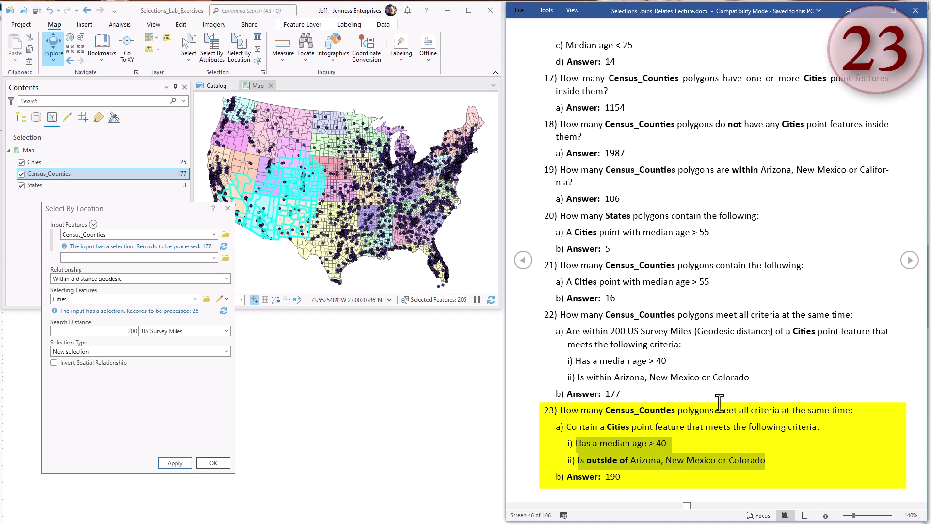
{"action": "left_click", "coordinate": [676, 447]}
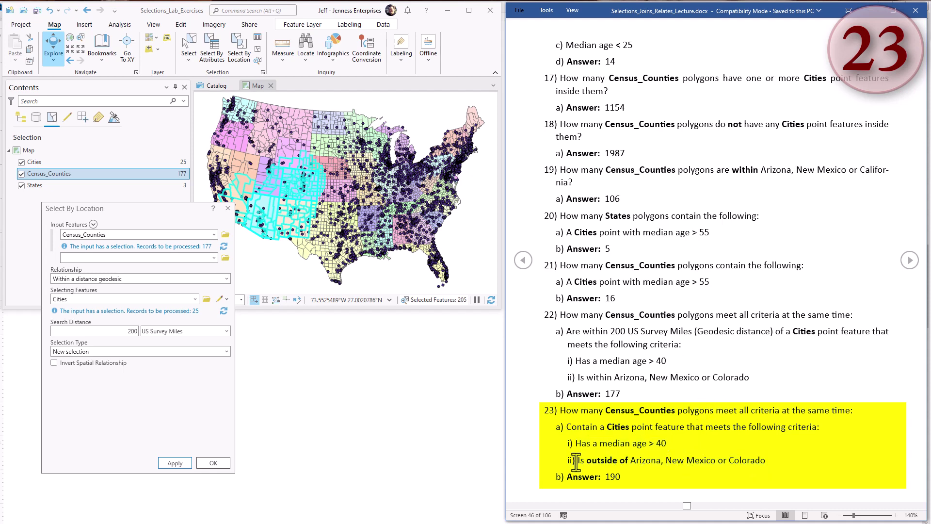
{"action": "left_click_drag", "start_coordinate": [576, 461], "coordinate": [772, 463]}
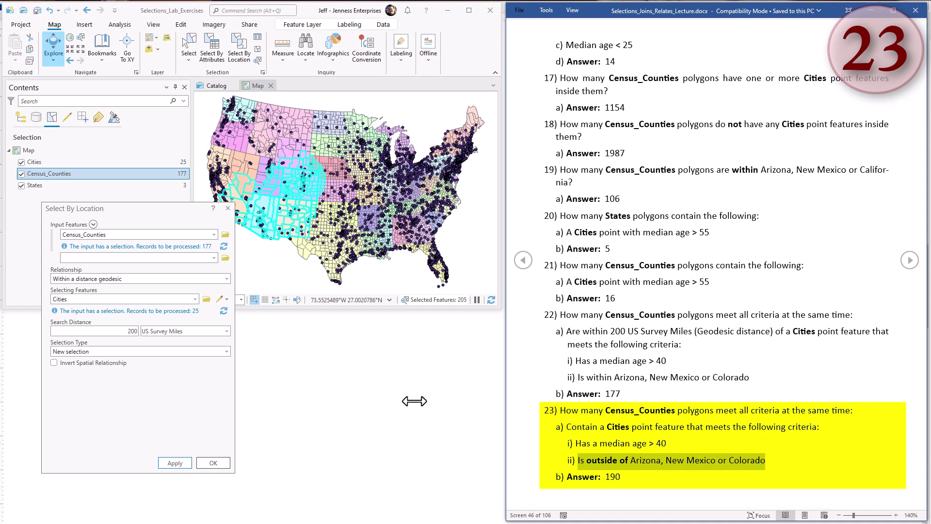
{"action": "left_click", "coordinate": [657, 428]}
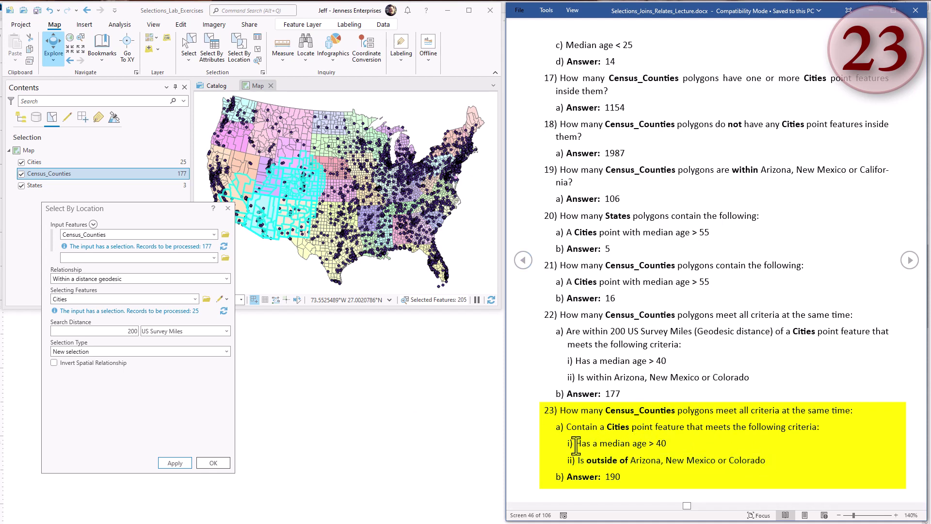
{"action": "left_click_drag", "start_coordinate": [575, 445], "coordinate": [662, 446]}
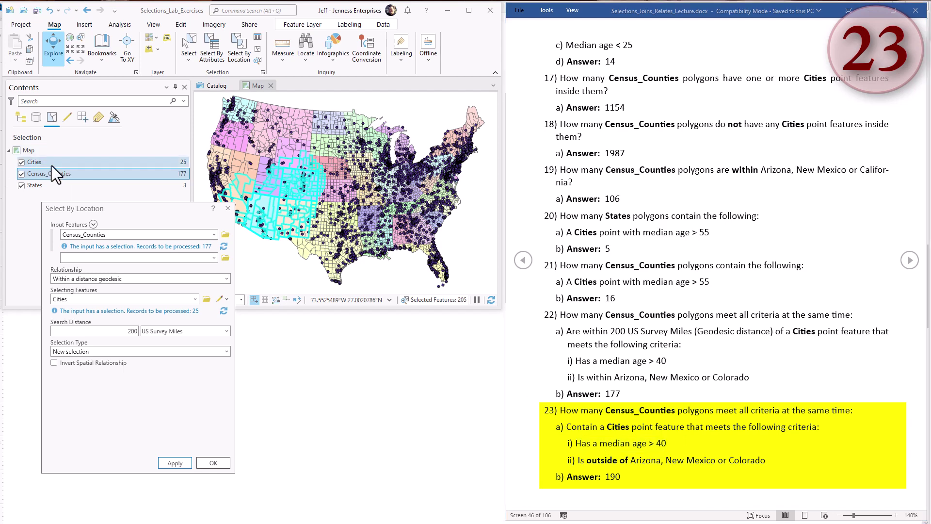
Close the location query, start a Select By Attributes query on Cities, and remove the existing two-clause NAME expression.
{"action": "left_click", "coordinate": [226, 208]}
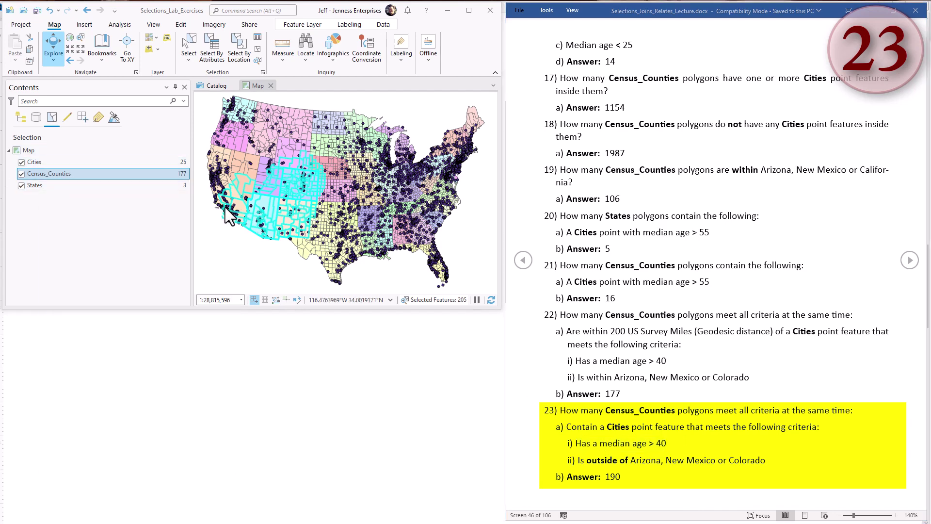
{"action": "left_click", "coordinate": [215, 48]}
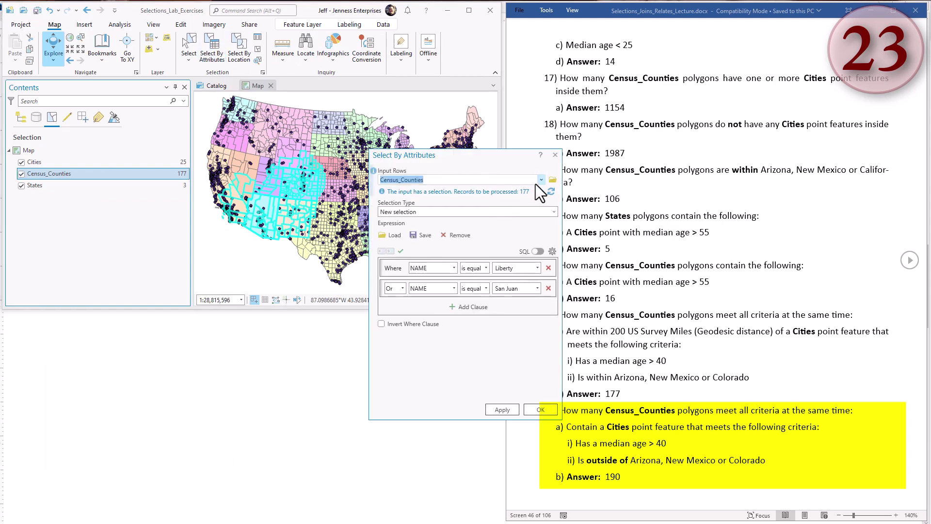
{"action": "left_click", "coordinate": [541, 179]}
{"action": "left_click", "coordinate": [434, 190]}
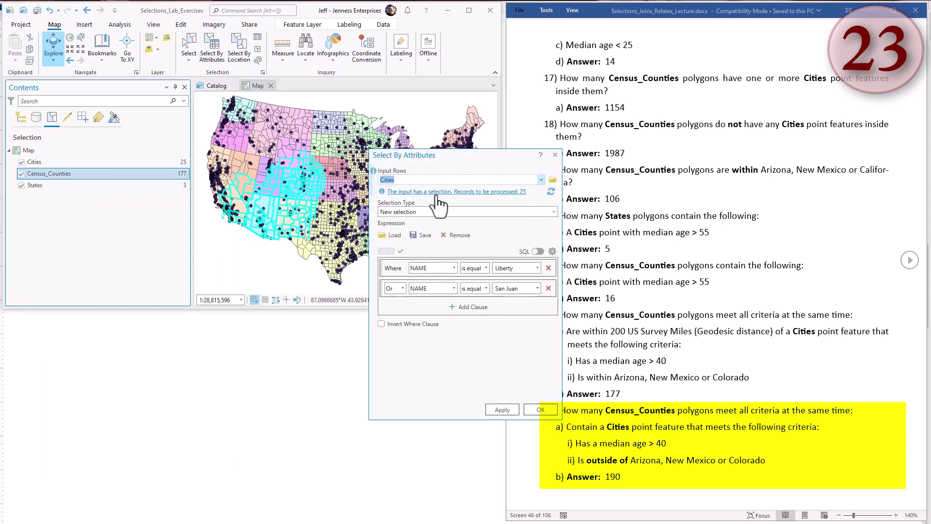
{"action": "left_click_drag", "start_coordinate": [482, 155], "coordinate": [161, 203]}
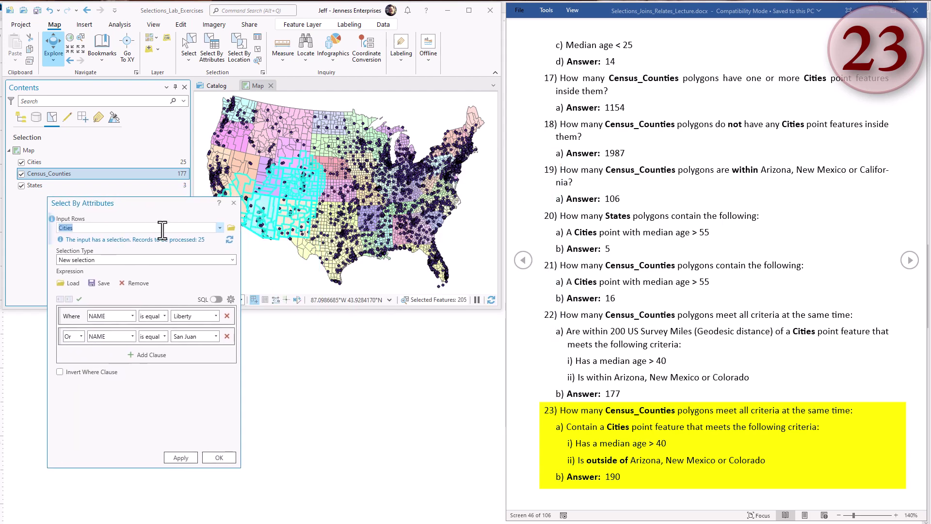
{"action": "left_click", "coordinate": [131, 283]}
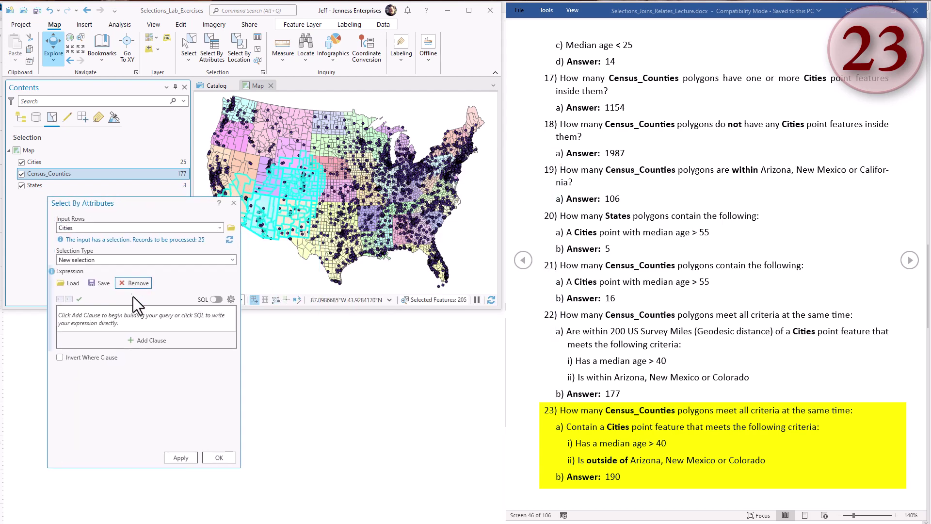
Apply the SQL expression MED_AGE > 40 to Cities as a new selection and check the Cities count.
{"action": "left_click", "coordinate": [215, 300]}
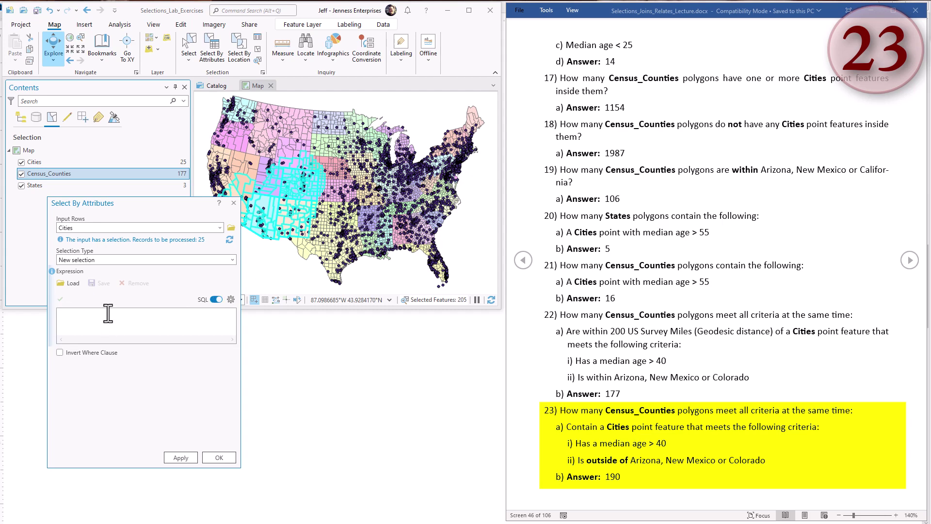
{"action": "type", "text": "ME"}
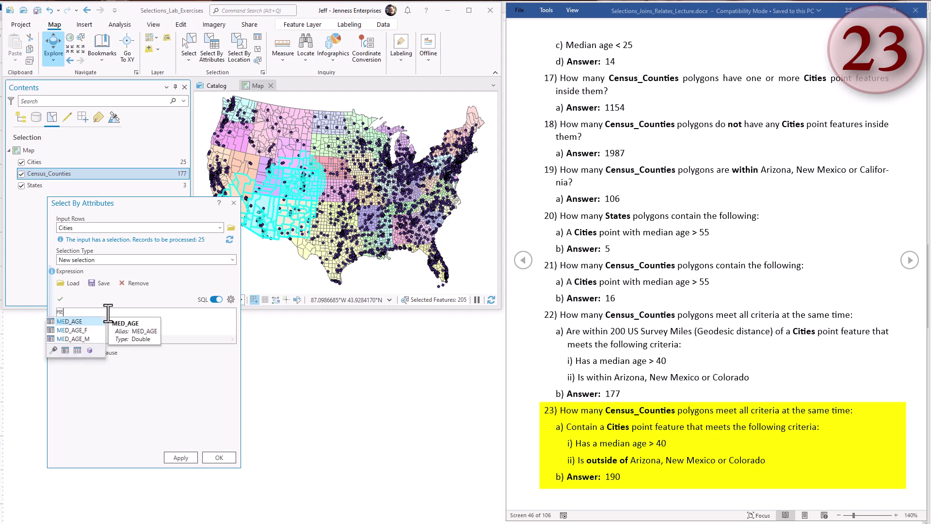
{"action": "key", "text": "Return"}
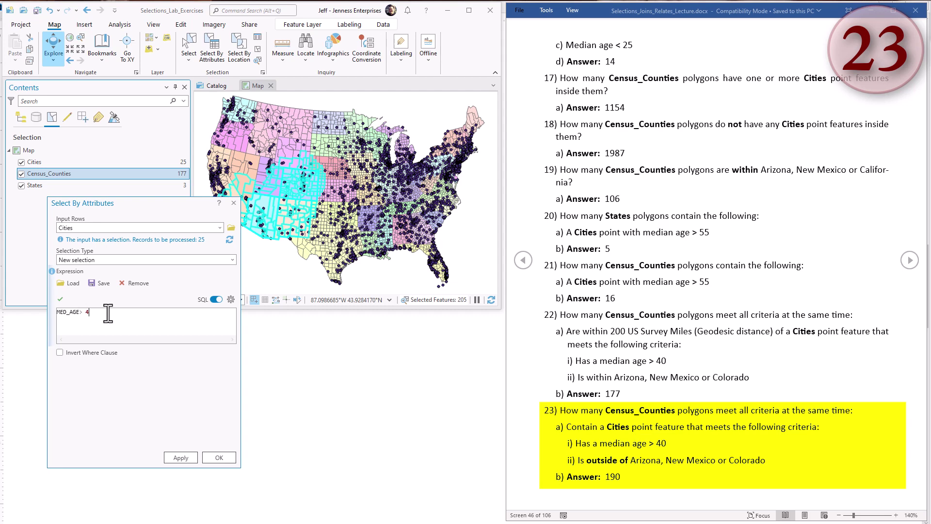
{"action": "left_click", "coordinate": [178, 457]}
{"action": "left_click", "coordinate": [177, 161]}
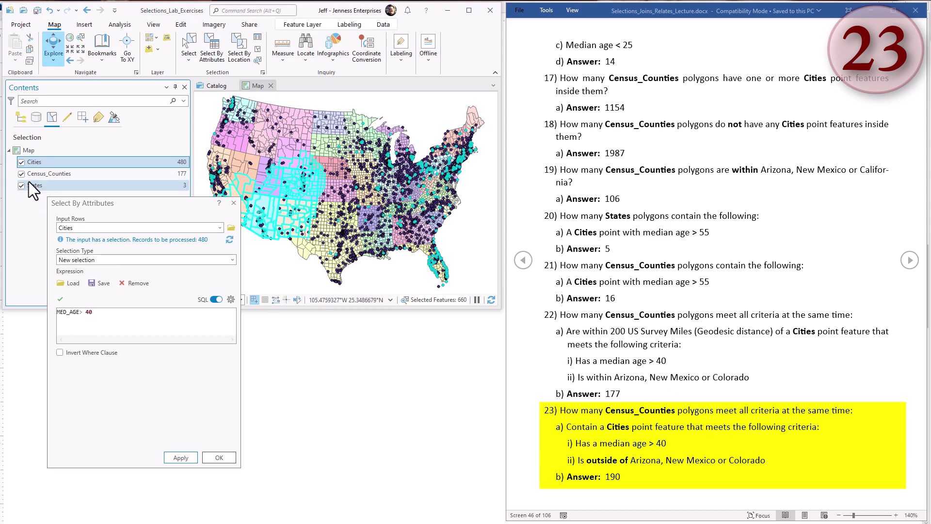
List the layers by drawing order, hide the Census_Counties layer, and close the attribute query dialog.
{"action": "left_click", "coordinate": [21, 117]}
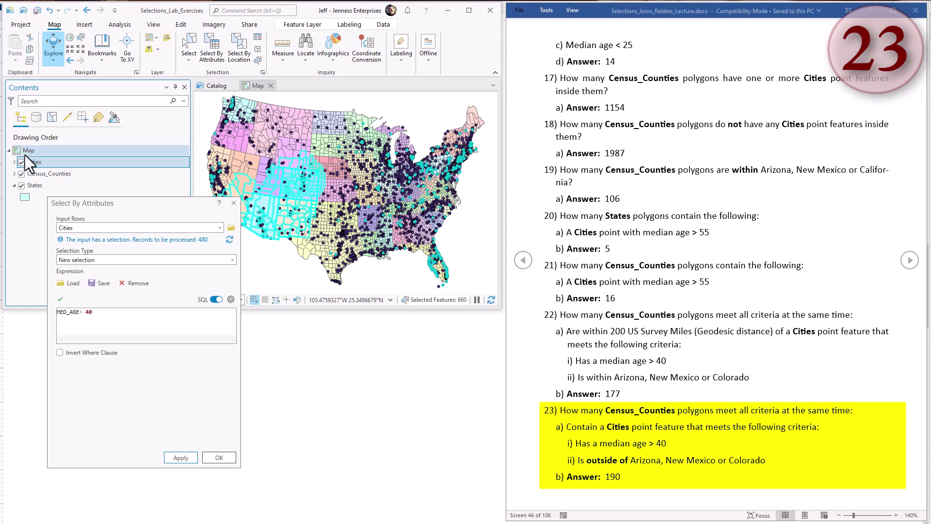
{"action": "left_click", "coordinate": [21, 173]}
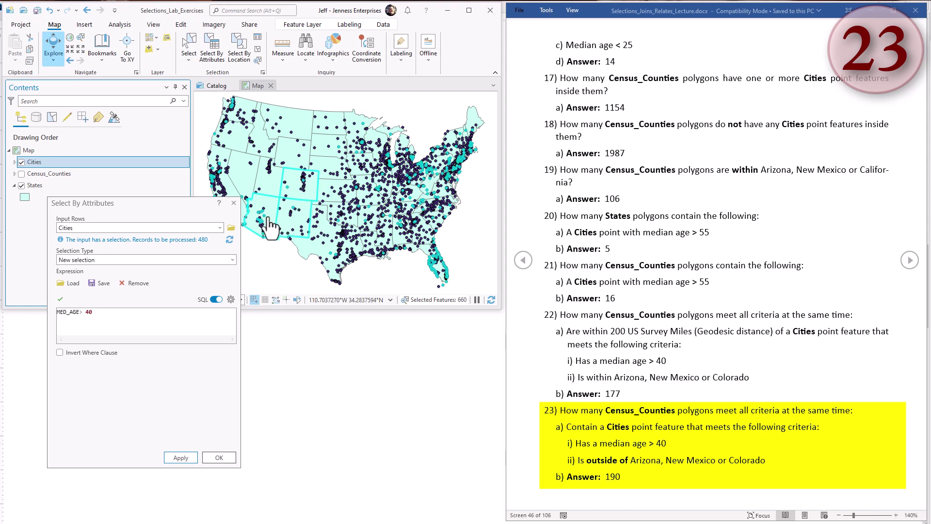
{"action": "left_click", "coordinate": [232, 203]}
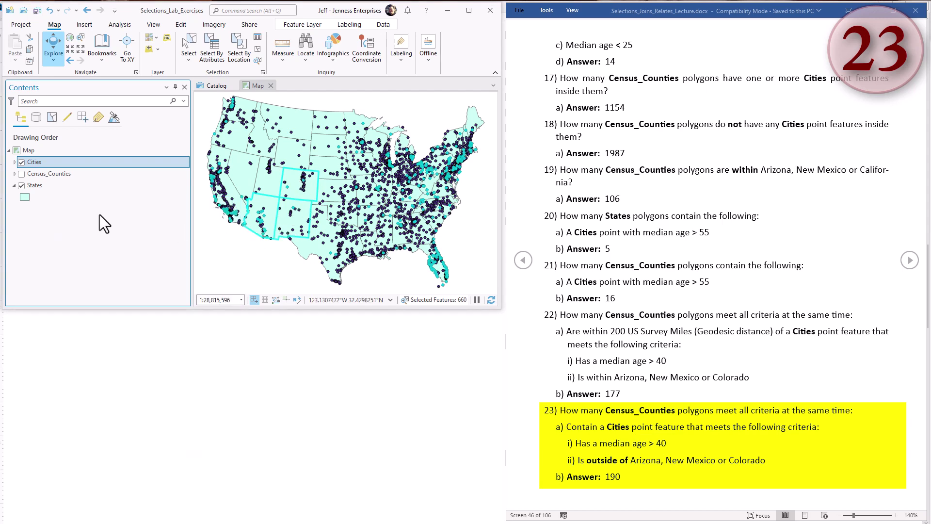
Remove from the current Cities selection those that intersect the selected States, and list the layers by selection to check the count.
{"action": "left_click", "coordinate": [237, 54]}
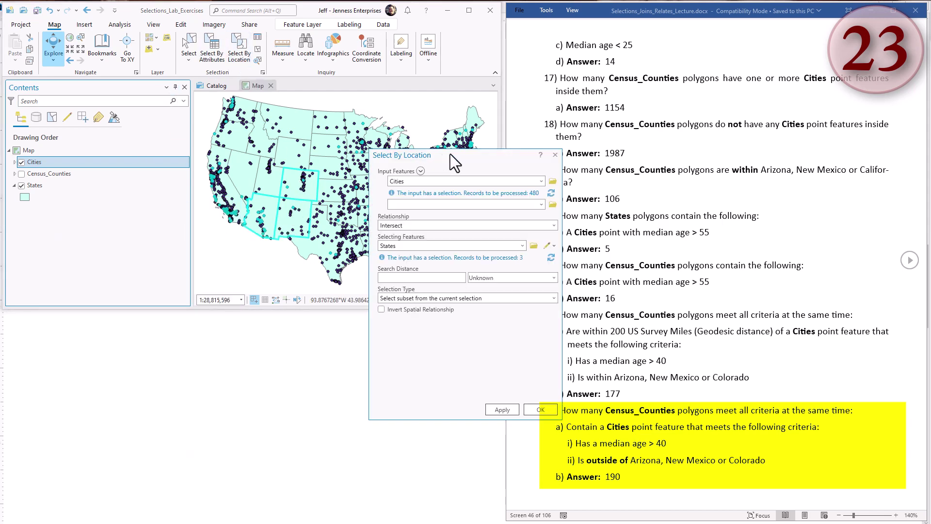
{"action": "left_click_drag", "start_coordinate": [450, 153], "coordinate": [116, 194]}
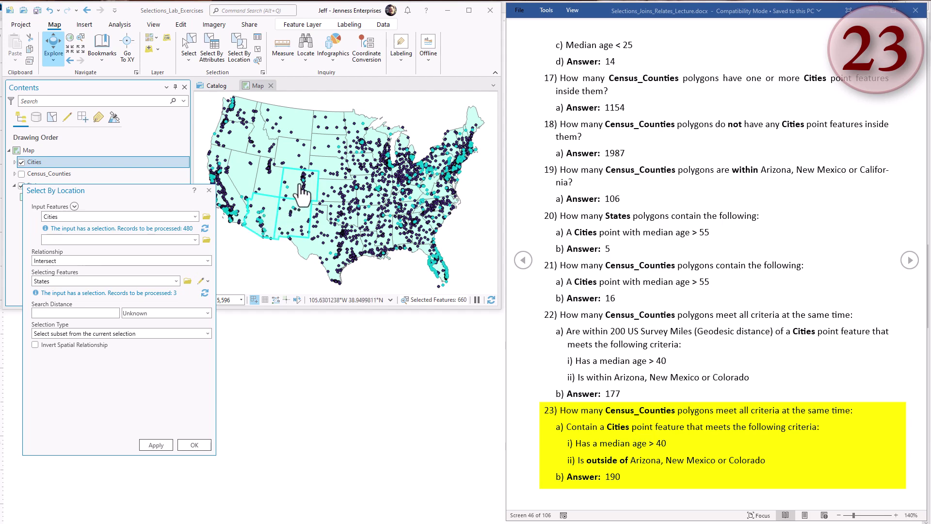
{"action": "left_click", "coordinate": [159, 261]}
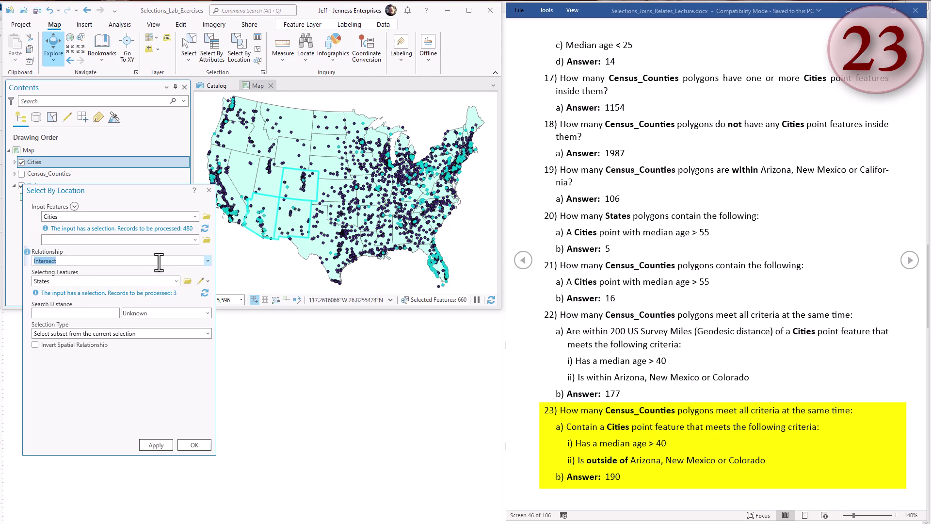
{"action": "key", "text": "Tab"}
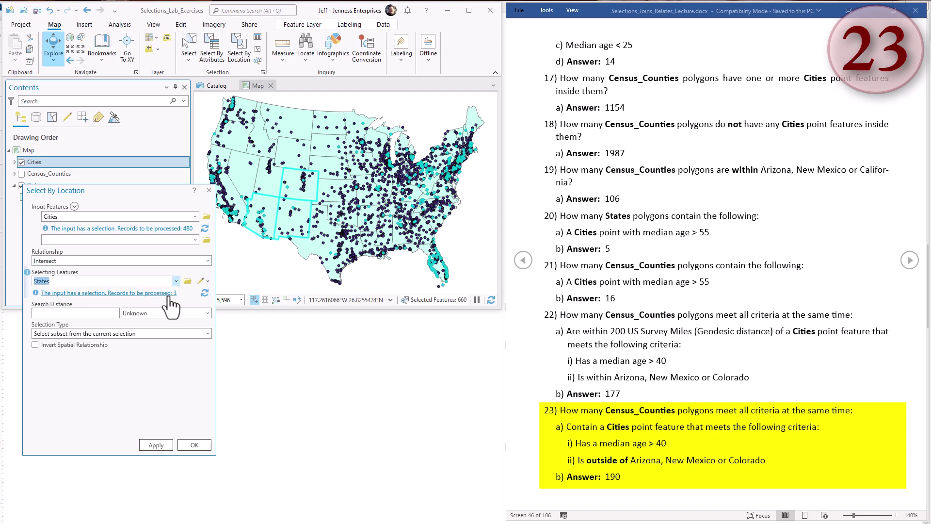
{"action": "left_click", "coordinate": [108, 313]}
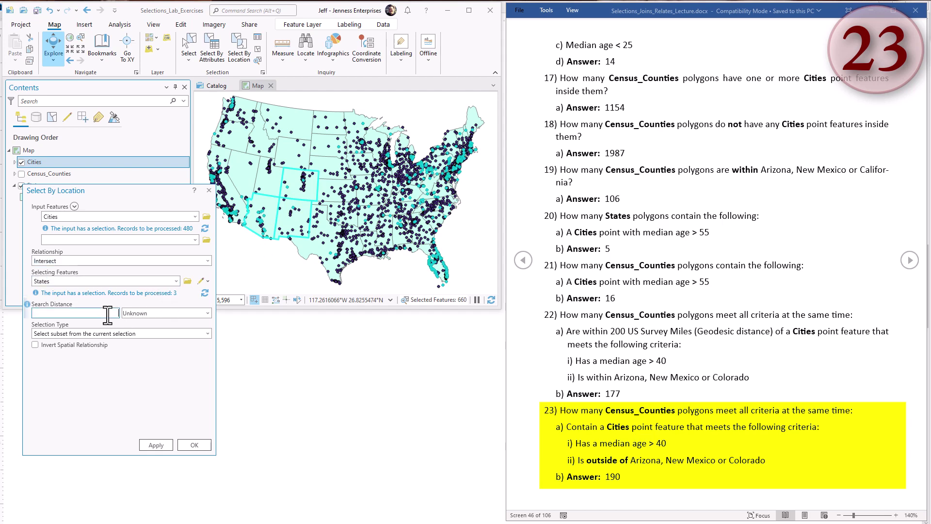
{"action": "left_click", "coordinate": [208, 333]}
{"action": "left_click", "coordinate": [74, 365]}
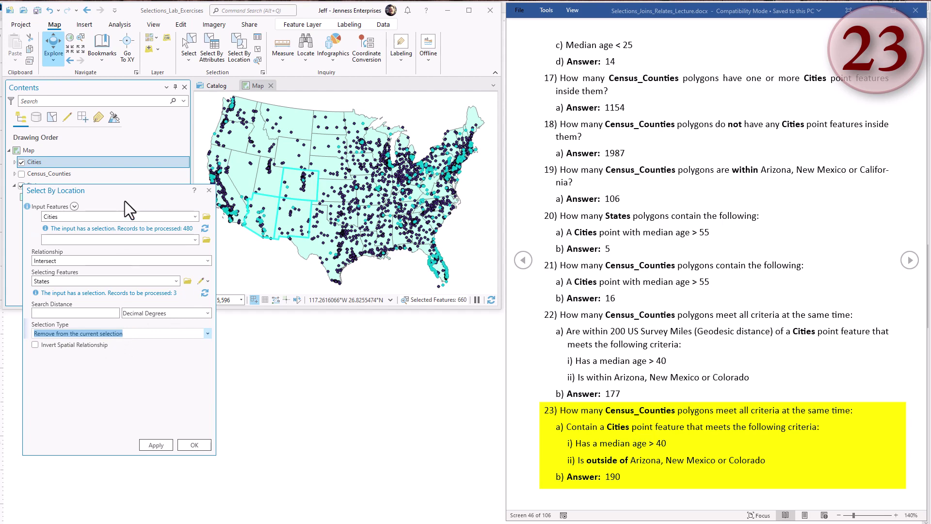
{"action": "left_click", "coordinate": [52, 117]}
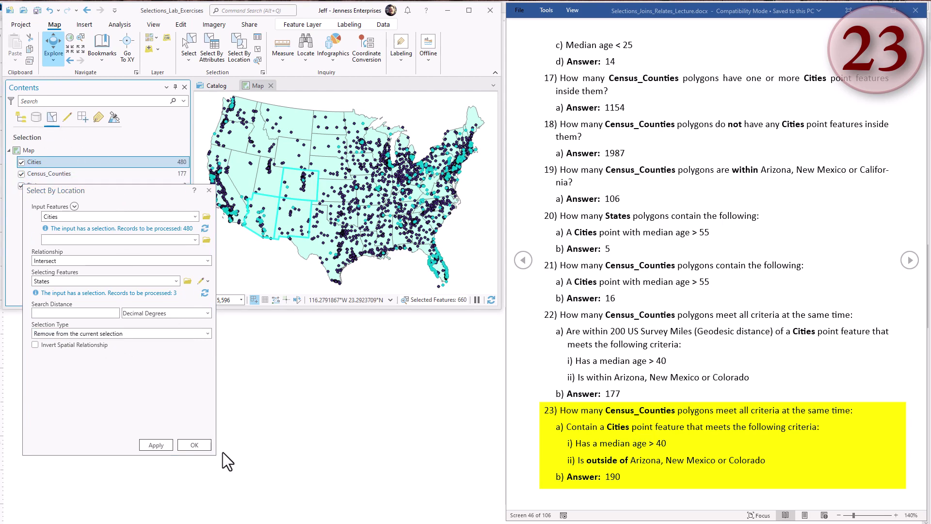
{"action": "left_click", "coordinate": [156, 445]}
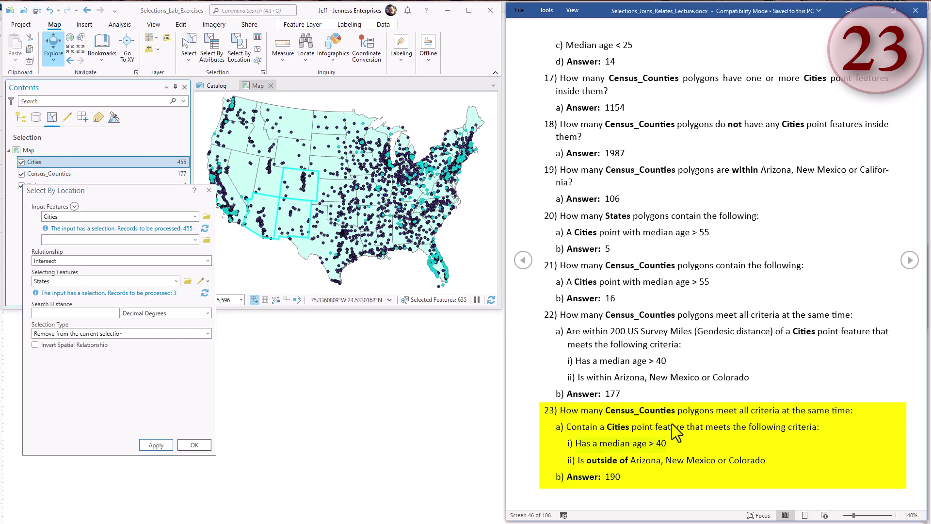
Recheck the Cities criteria of question 23 and set the location query to Census_Counties that intersect the selected Cities.
{"action": "left_click_drag", "start_coordinate": [576, 443], "coordinate": [778, 466]}
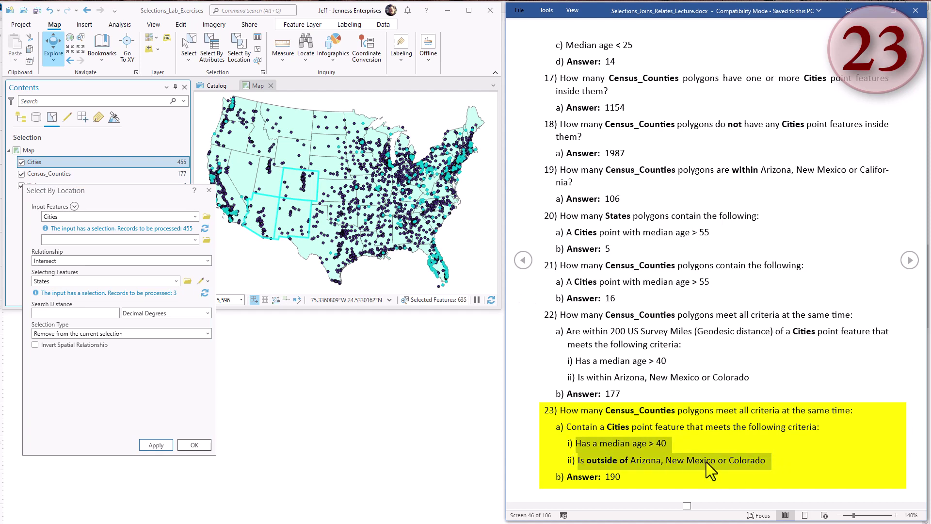
{"action": "left_click", "coordinate": [712, 411]}
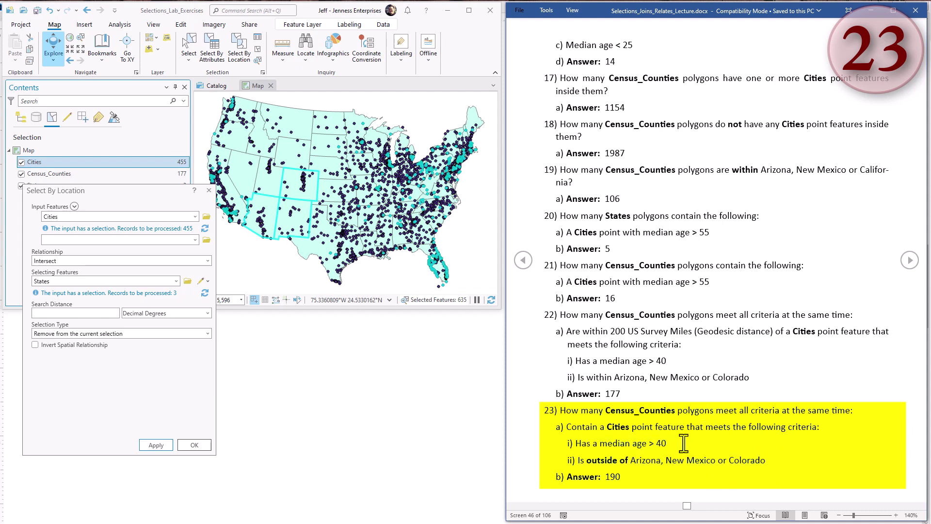
{"action": "left_click", "coordinate": [194, 214]}
{"action": "left_click", "coordinate": [98, 238]}
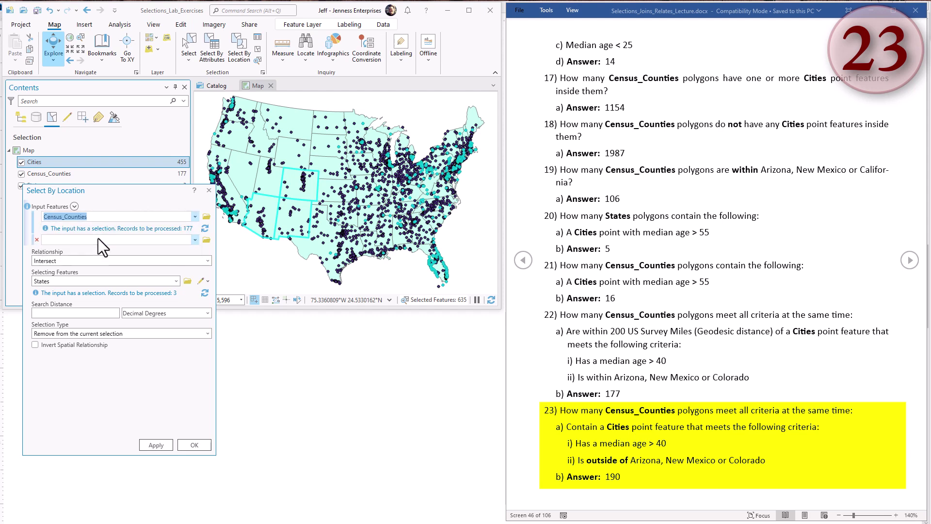
{"action": "left_click", "coordinate": [97, 261]}
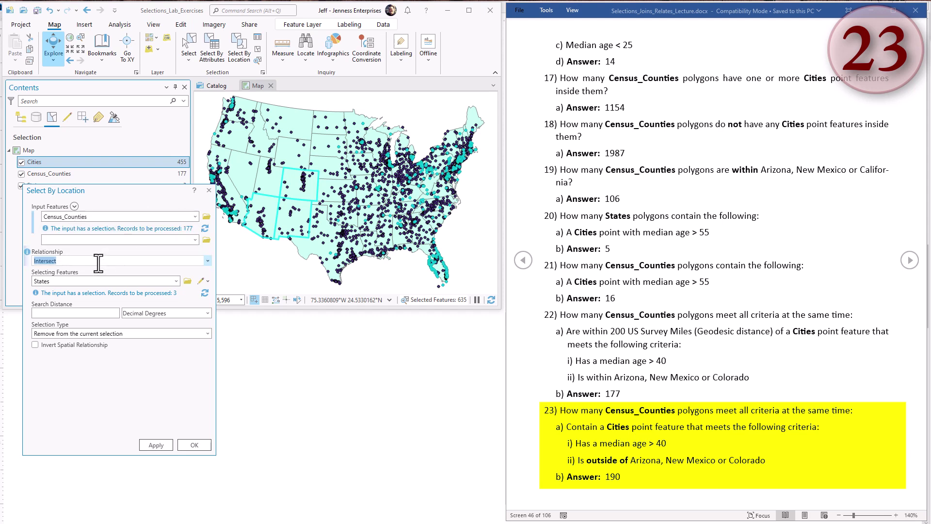
{"action": "left_click", "coordinate": [175, 280]}
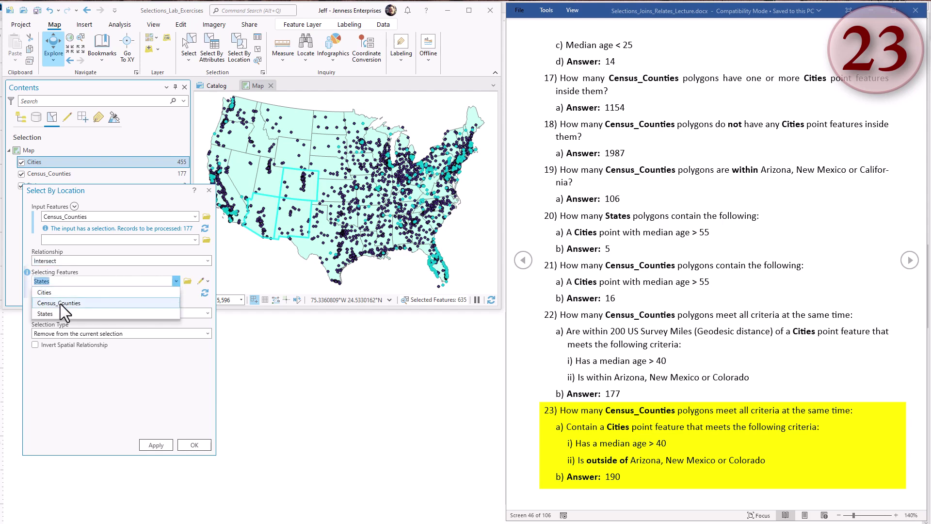
{"action": "left_click", "coordinate": [55, 294]}
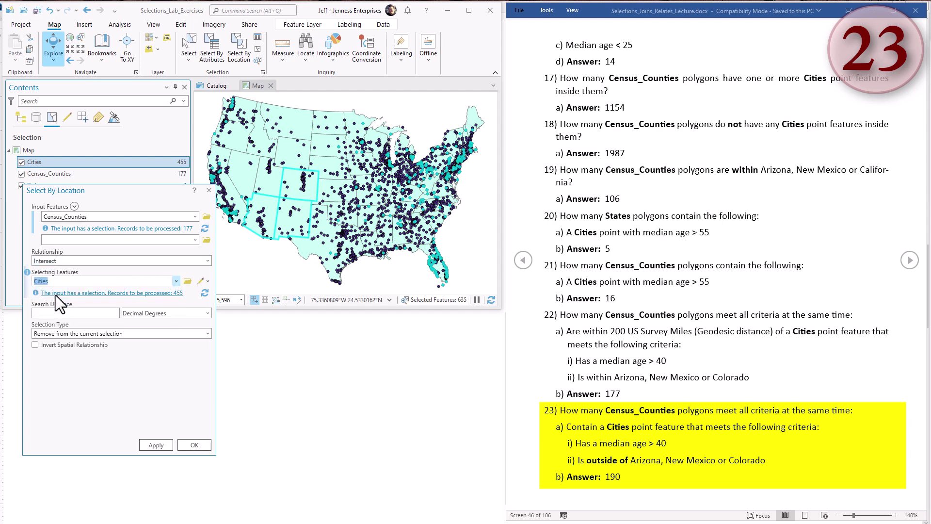
{"action": "left_click", "coordinate": [114, 313]}
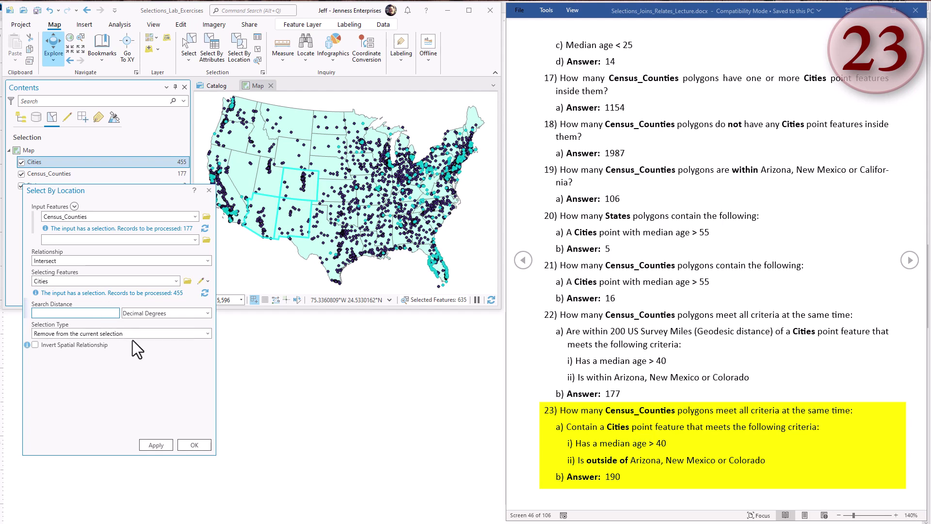
Apply the location query as a new selection and check the Census_Counties count.
{"action": "left_click", "coordinate": [207, 333]}
{"action": "left_click", "coordinate": [207, 333]}
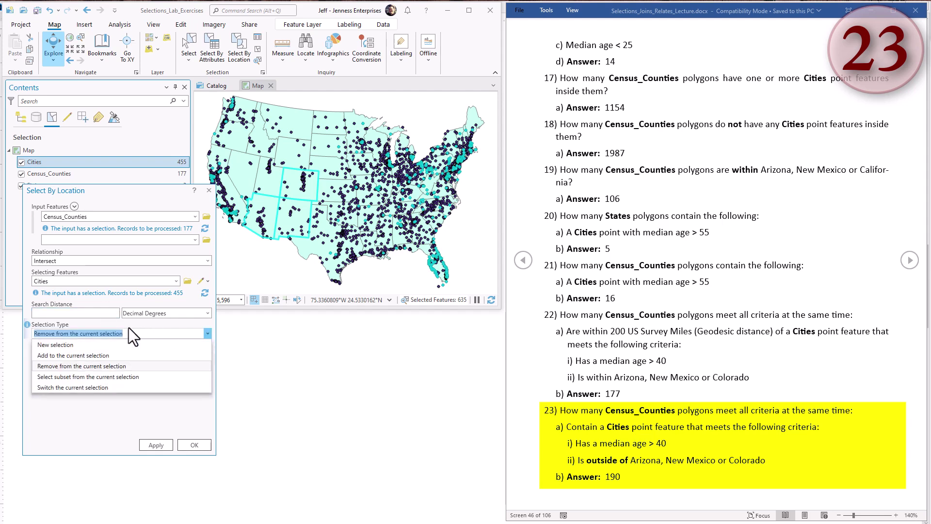
{"action": "left_click", "coordinate": [70, 344]}
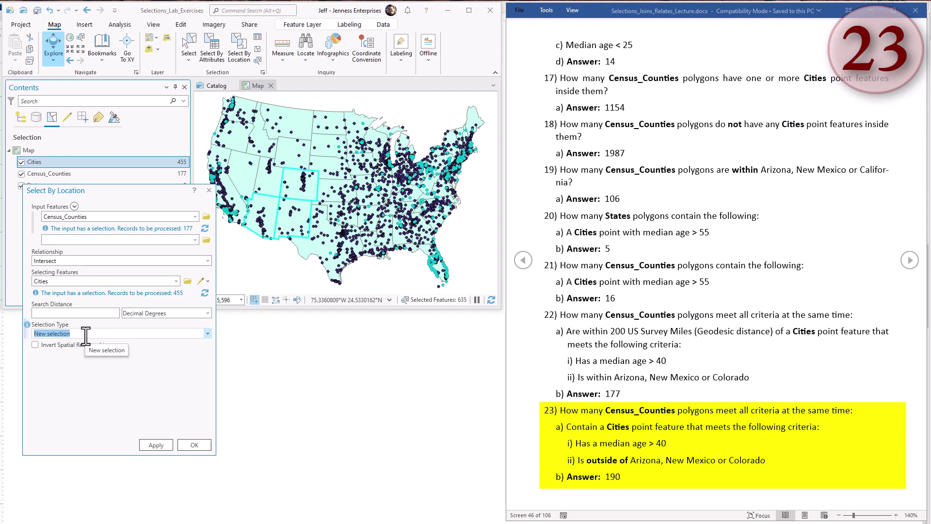
{"action": "left_click", "coordinate": [157, 444]}
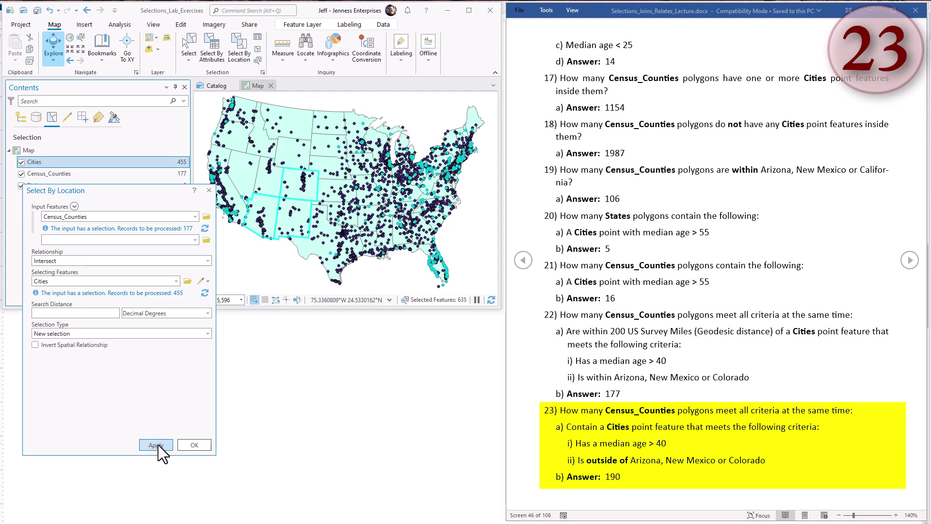
{"action": "left_click", "coordinate": [170, 174]}
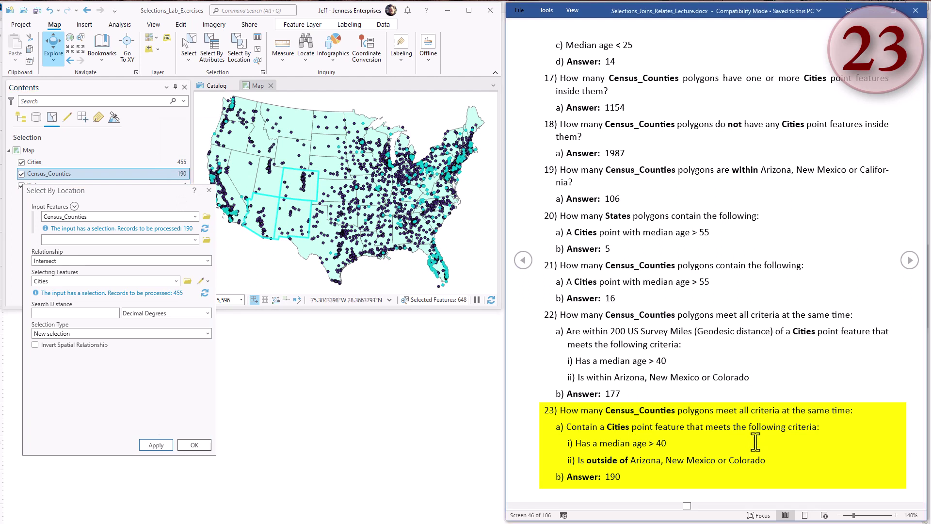
Review the criteria and answer of question 23 in the lab document and go to the page with question 24.
{"action": "left_click_drag", "start_coordinate": [779, 462], "coordinate": [551, 440]}
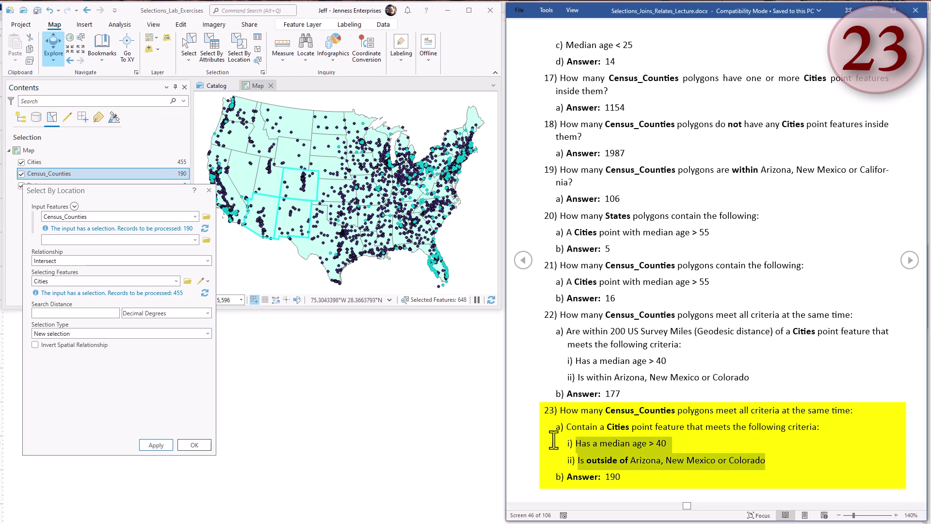
{"action": "left_click", "coordinate": [627, 480]}
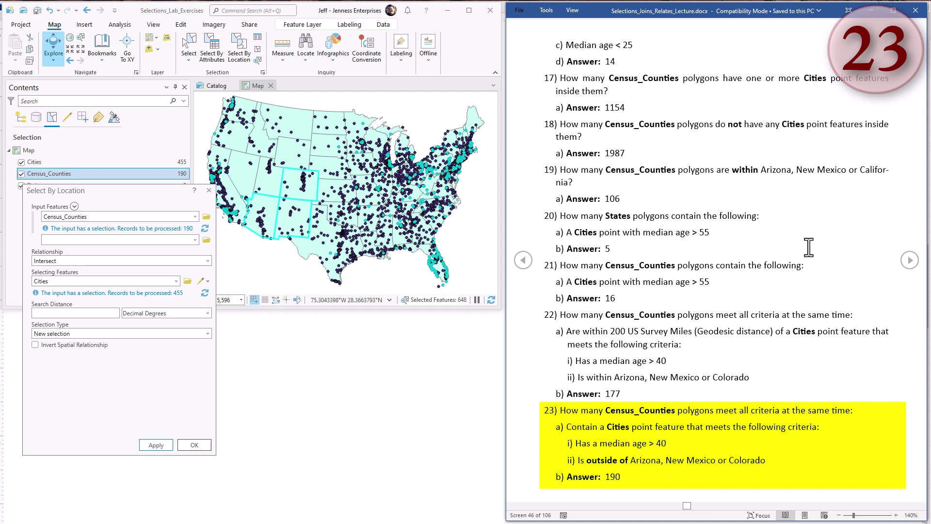
{"action": "left_click", "coordinate": [909, 261]}
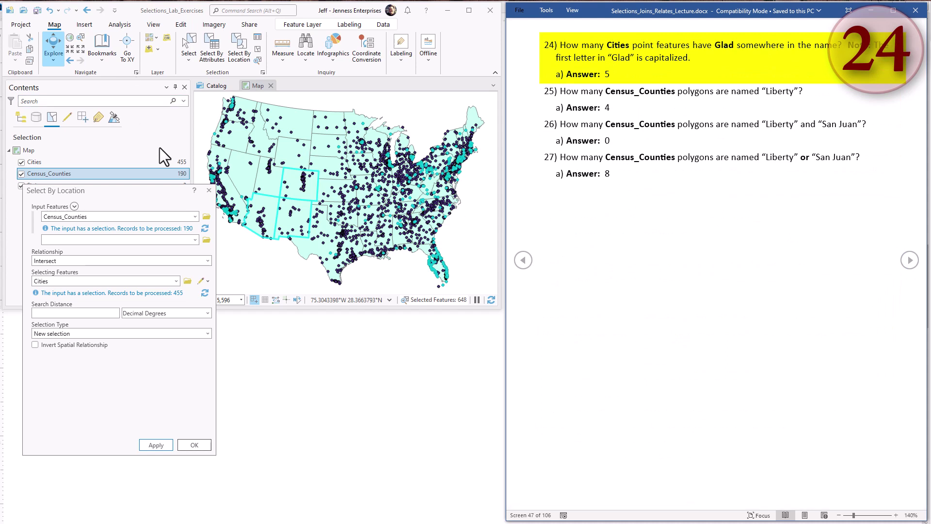
Close the location query, clear all feature selections, and review the capitalisation of "Glad" in question 24.
{"action": "left_click", "coordinate": [209, 190]}
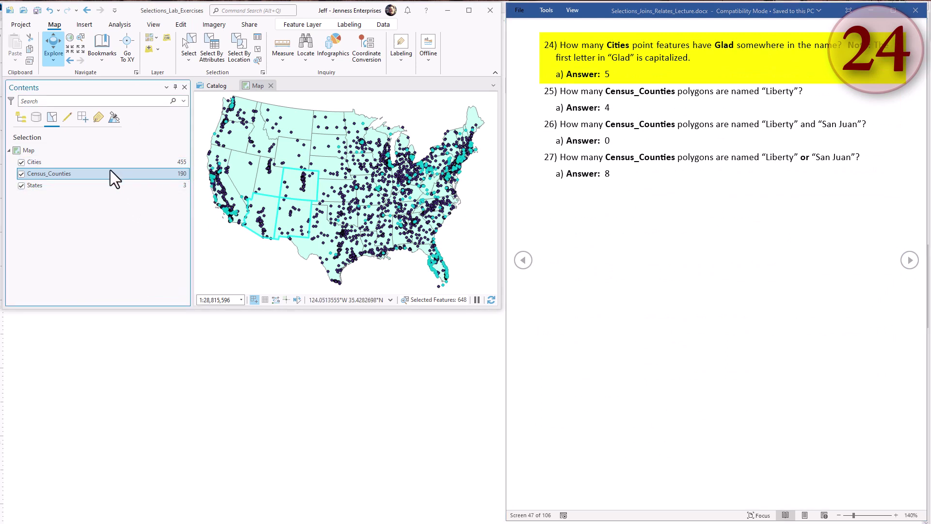
{"action": "left_click", "coordinate": [258, 48]}
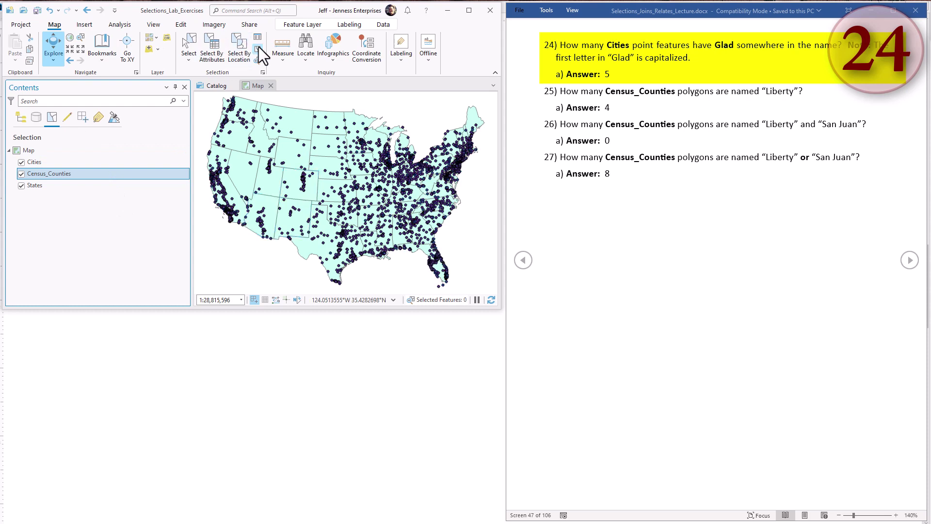
{"action": "left_click", "coordinate": [717, 48]}
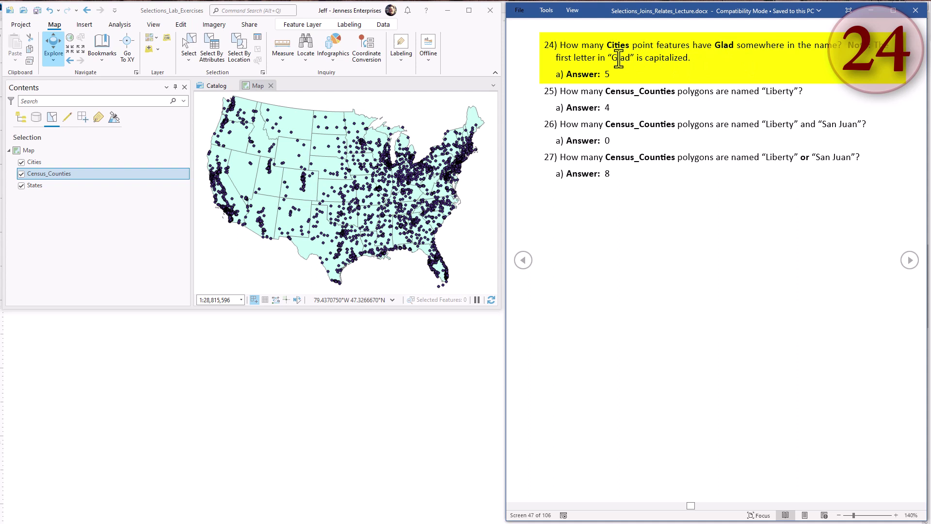
{"action": "left_click_drag", "start_coordinate": [611, 58], "coordinate": [618, 58]}
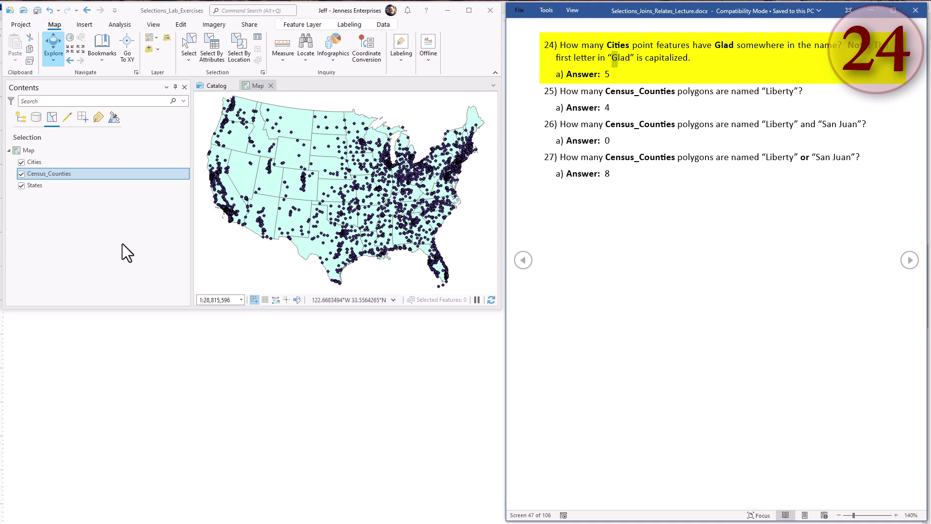
Start a Select By Attributes query, remove the existing NAME expression, and set the input rows to Cities.
{"action": "left_click", "coordinate": [212, 49]}
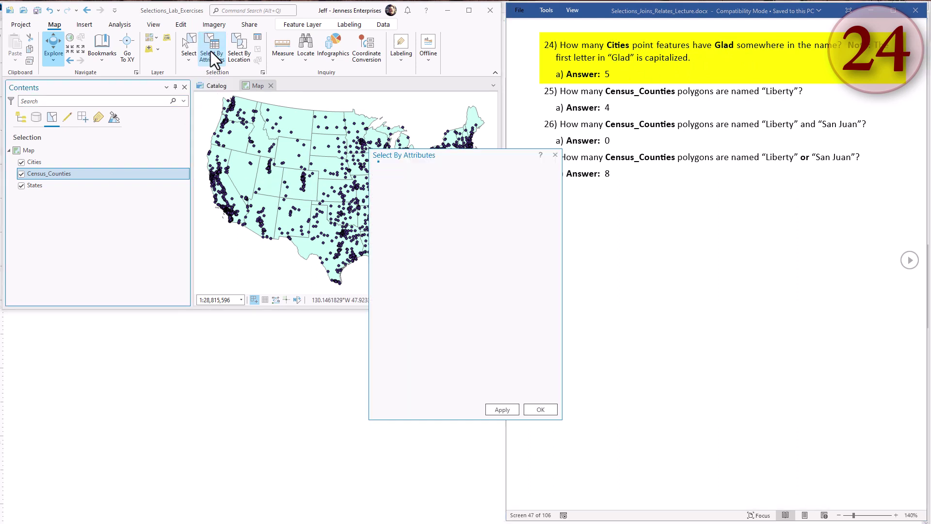
{"action": "left_click_drag", "start_coordinate": [467, 154], "coordinate": [195, 157]}
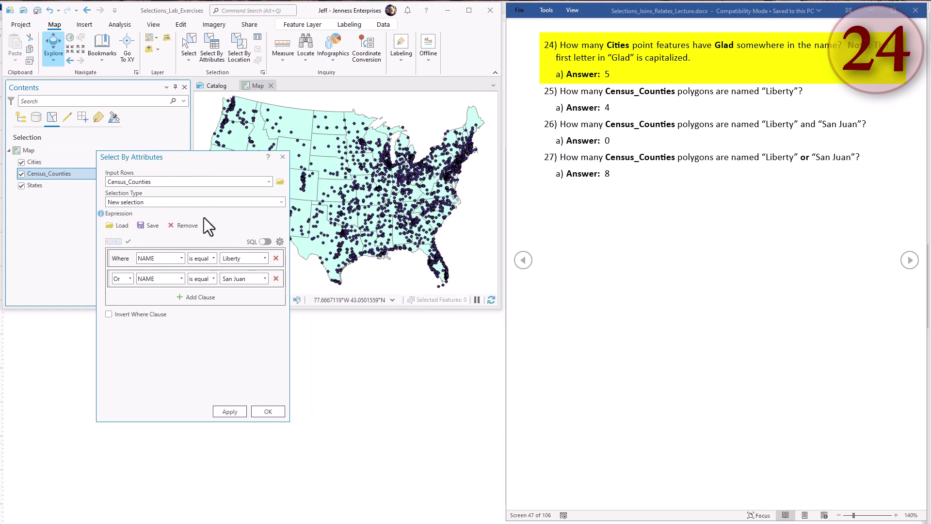
{"action": "left_click", "coordinate": [190, 227]}
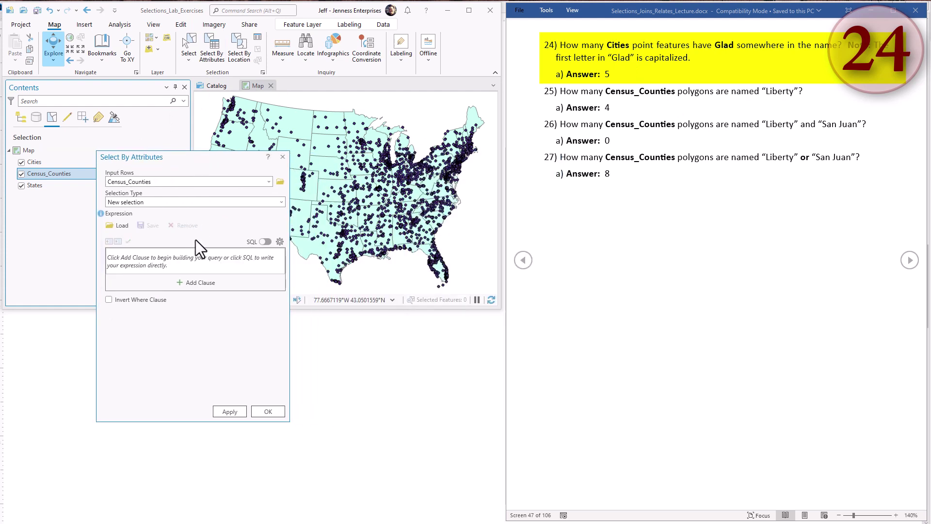
{"action": "left_click", "coordinate": [268, 181]}
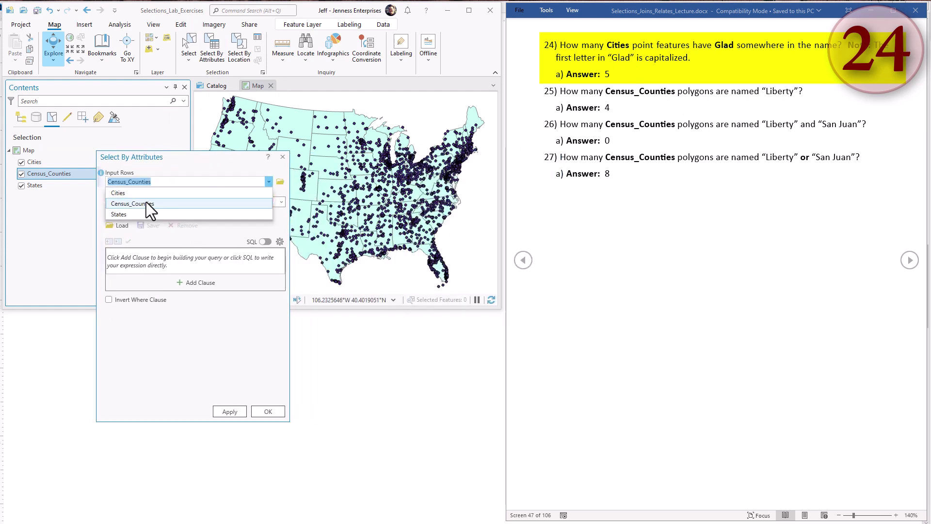
{"action": "left_click", "coordinate": [136, 194]}
{"action": "key", "text": "Tab"}
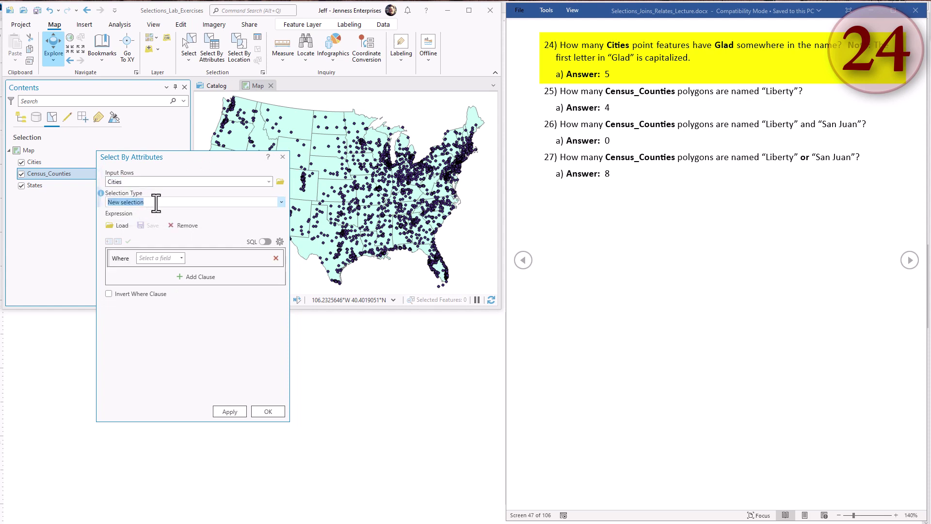
Build a Cities clause where NAME contains the text Glad, and show the expression as SQL.
{"action": "left_click", "coordinate": [182, 258]}
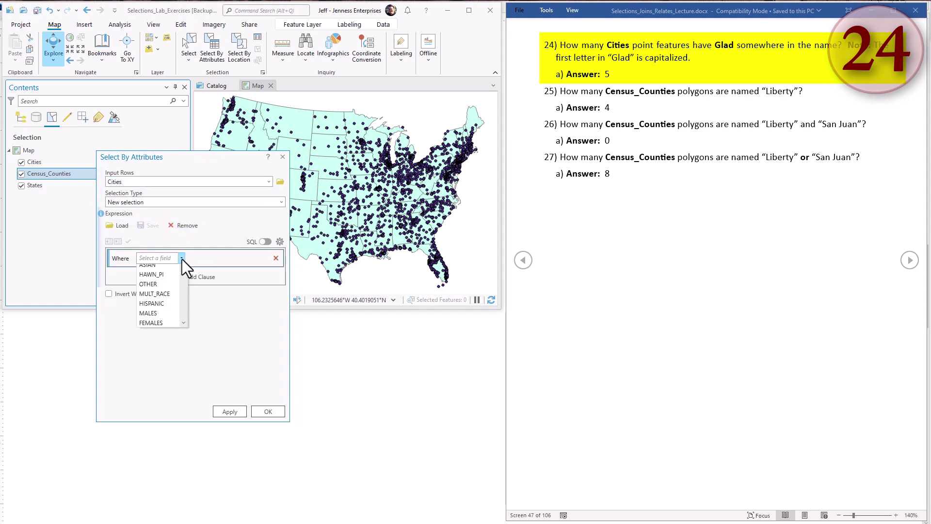
{"action": "left_click", "coordinate": [156, 281]}
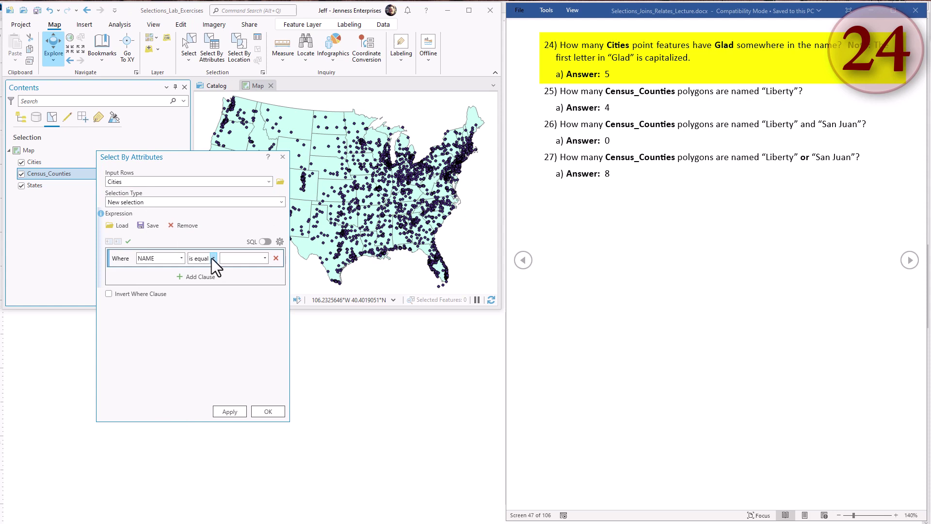
{"action": "left_click", "coordinate": [211, 258]}
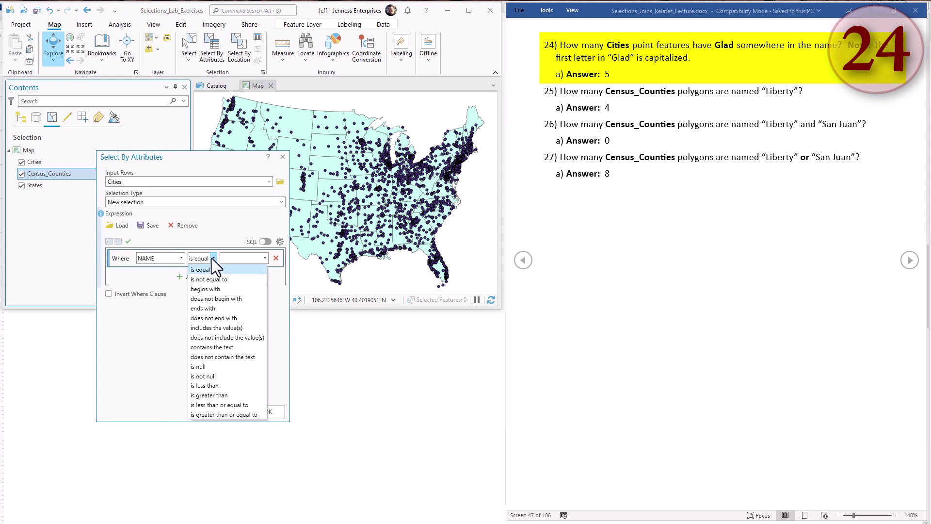
{"action": "left_click", "coordinate": [211, 348]}
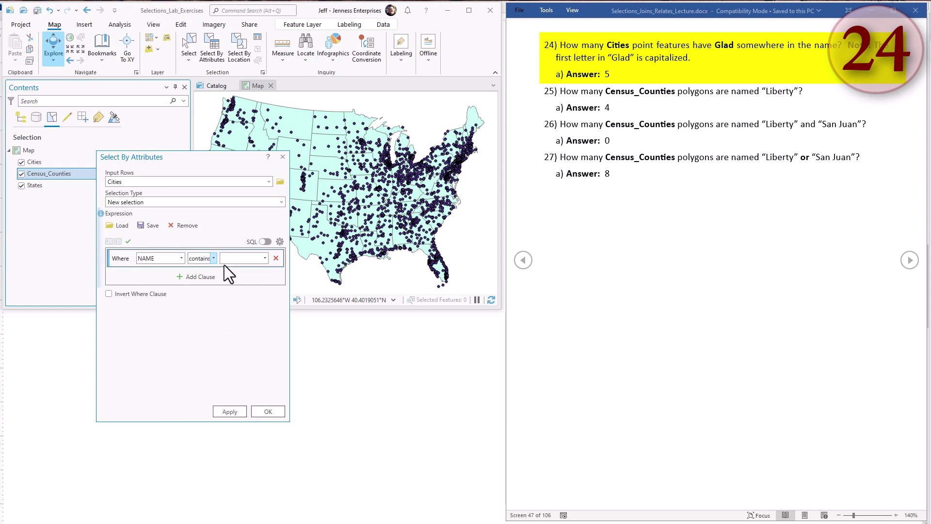
{"action": "left_click", "coordinate": [266, 242]}
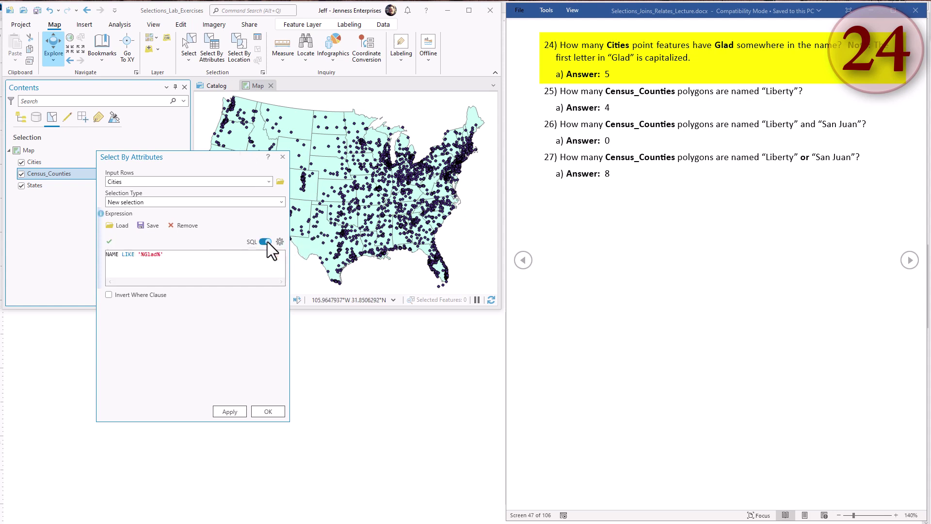
Examine the LIKE operator and % wildcard in the SQL expression and remove the extra spaces before Glad.
{"action": "double_click", "coordinate": [127, 254]}
{"action": "left_click", "coordinate": [143, 255]}
{"action": "key", "text": "Left"}
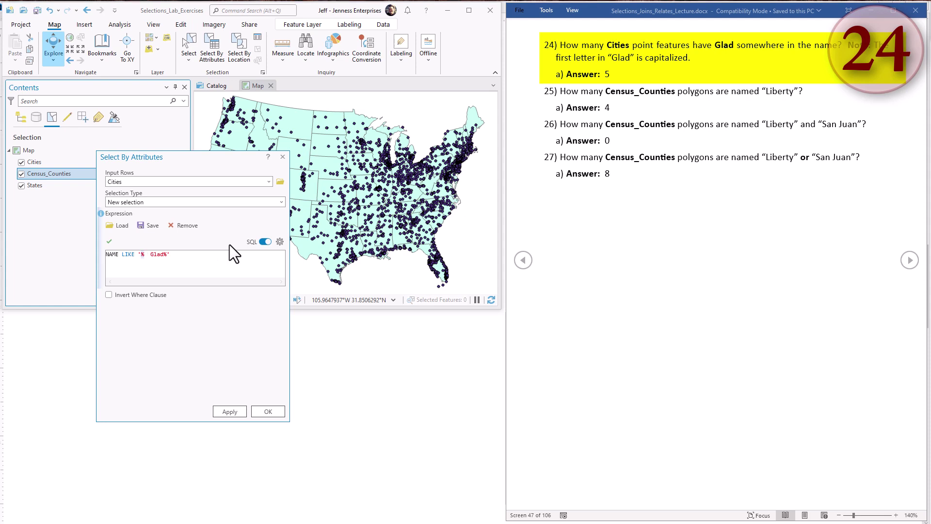
{"action": "key", "text": "Delete"}
{"action": "key", "text": "Delete"}
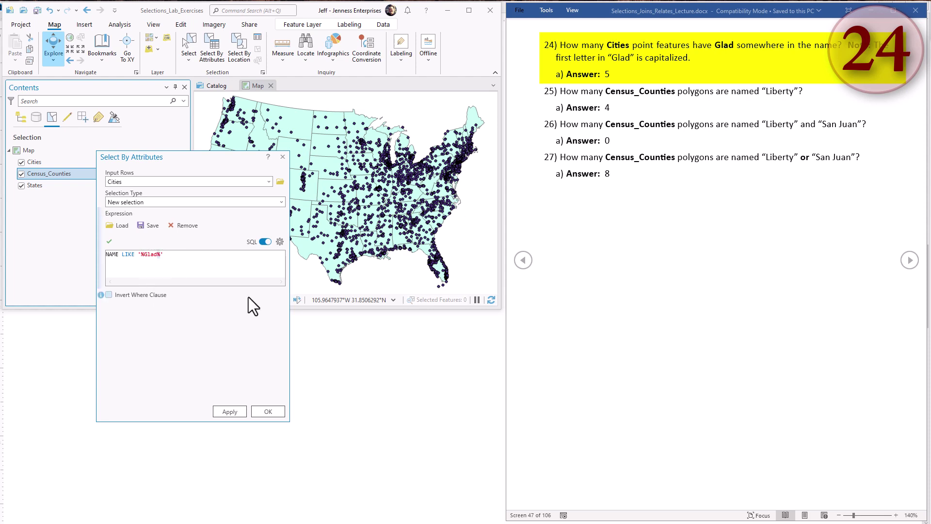
Apply the Glad query as a new selection, check the Cities count in the layer list, and close the query.
{"action": "left_click_drag", "start_coordinate": [180, 163], "coordinate": [241, 162]}
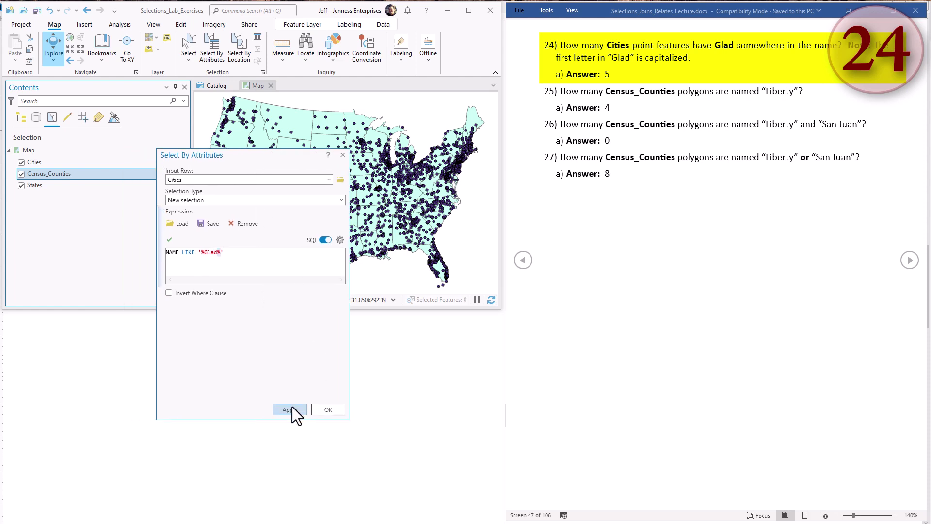
{"action": "left_click", "coordinate": [305, 410]}
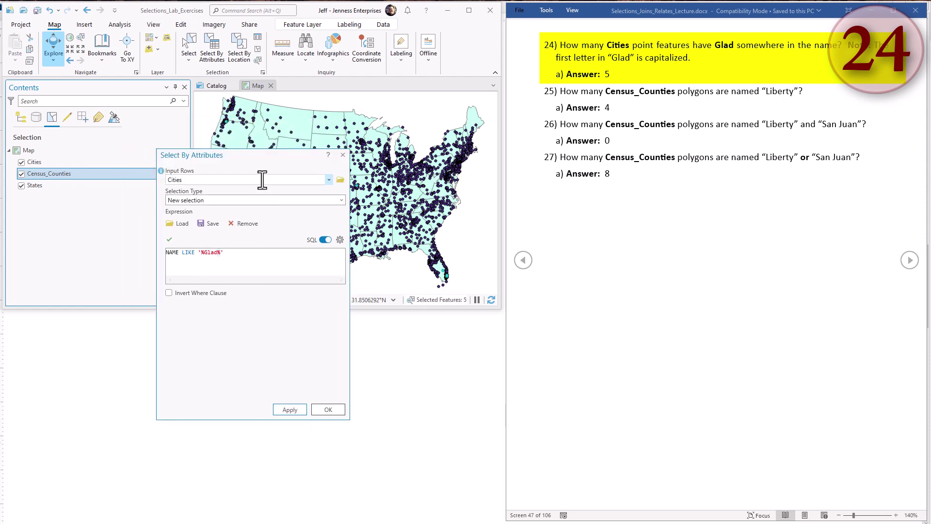
{"action": "left_click_drag", "start_coordinate": [265, 160], "coordinate": [160, 224]}
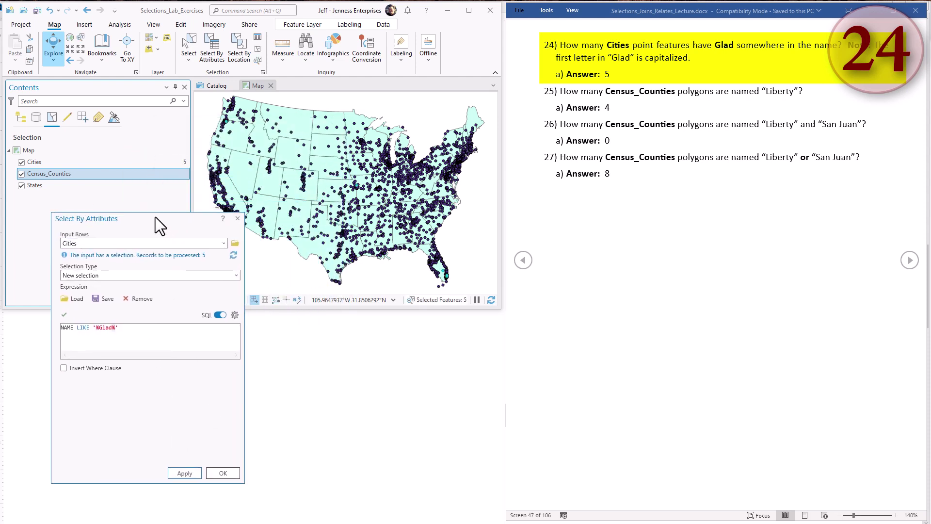
{"action": "left_click", "coordinate": [158, 162]}
{"action": "left_click", "coordinate": [237, 219]}
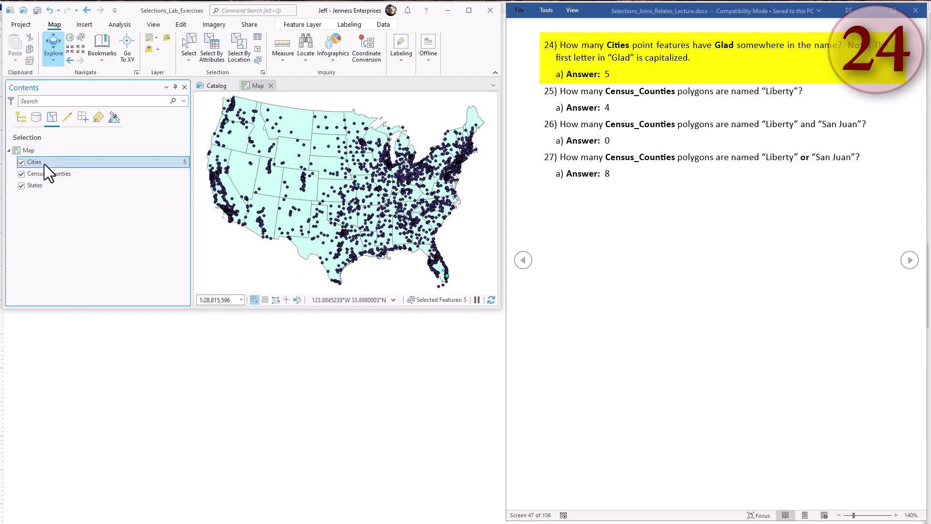
Review the wording of question 24 about the capitalised "Glad" in the lab document.
{"action": "left_click", "coordinate": [630, 68]}
{"action": "left_click_drag", "start_coordinate": [629, 59], "coordinate": [563, 50]}
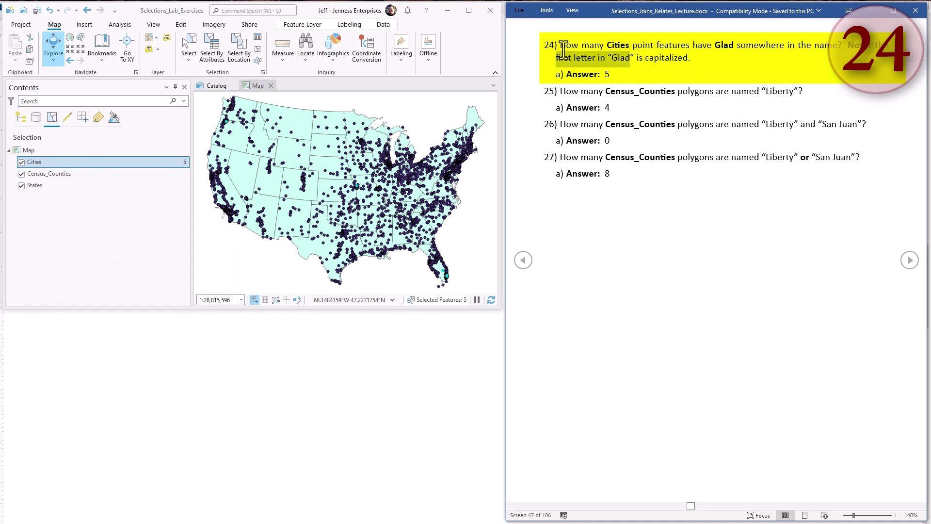
{"action": "left_click", "coordinate": [562, 50]}
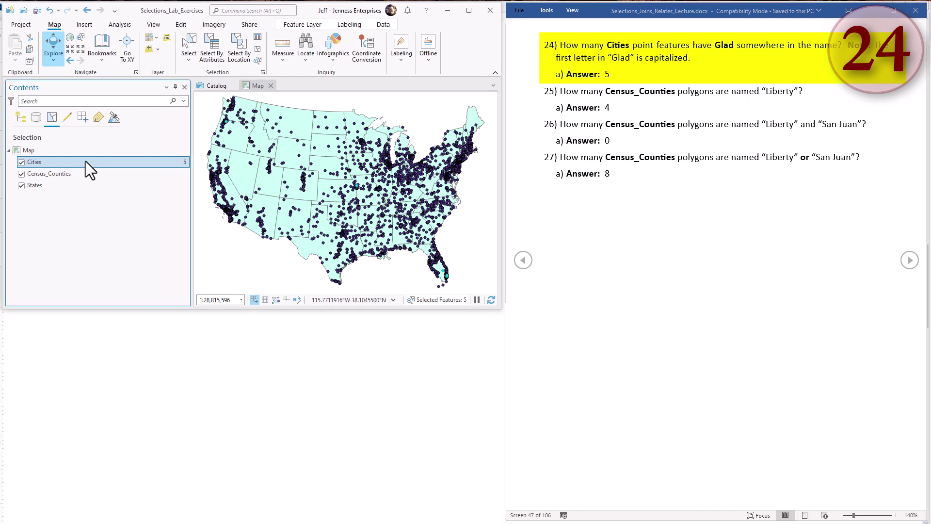
Review the selected Cities records in the attribute table, showing only the selected rows, and close the table.
{"action": "key", "text": "ctrl+t"}
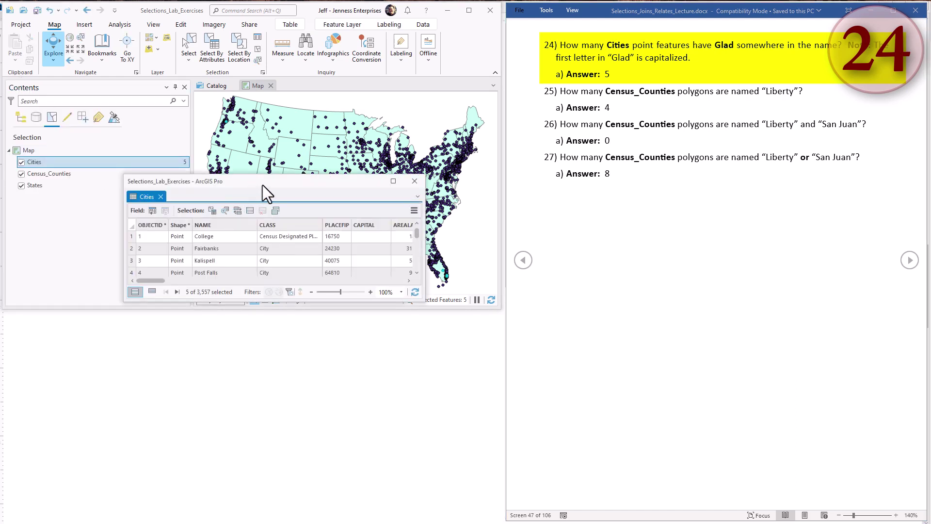
{"action": "left_click_drag", "start_coordinate": [263, 185], "coordinate": [180, 192]}
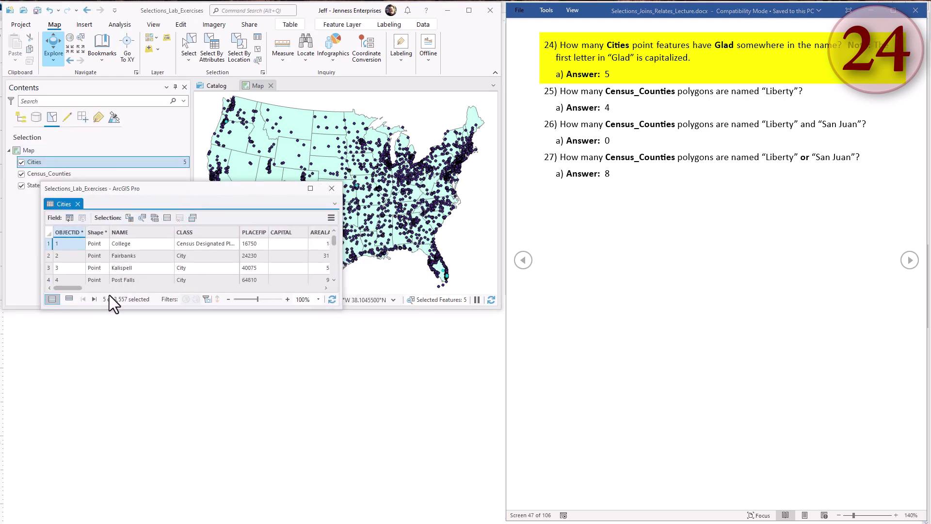
{"action": "left_click", "coordinate": [69, 299]}
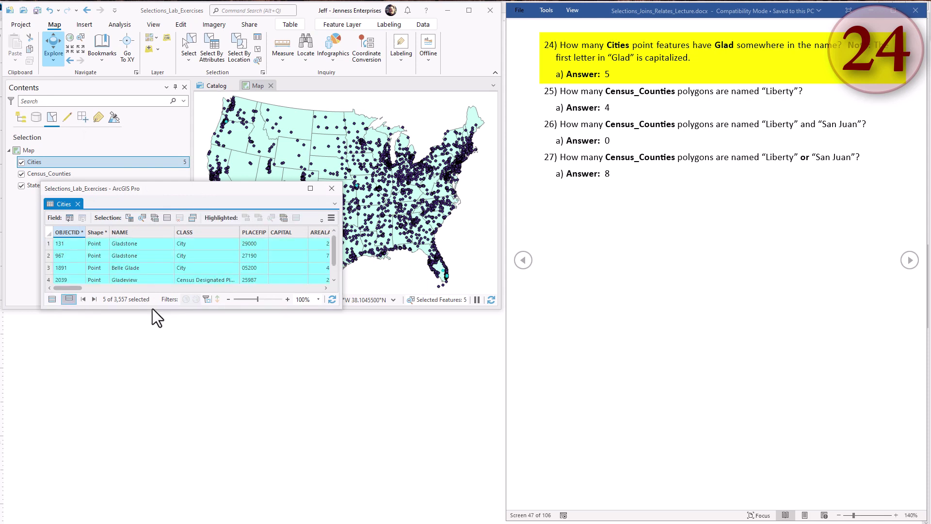
{"action": "left_click_drag", "start_coordinate": [152, 308], "coordinate": [152, 342]}
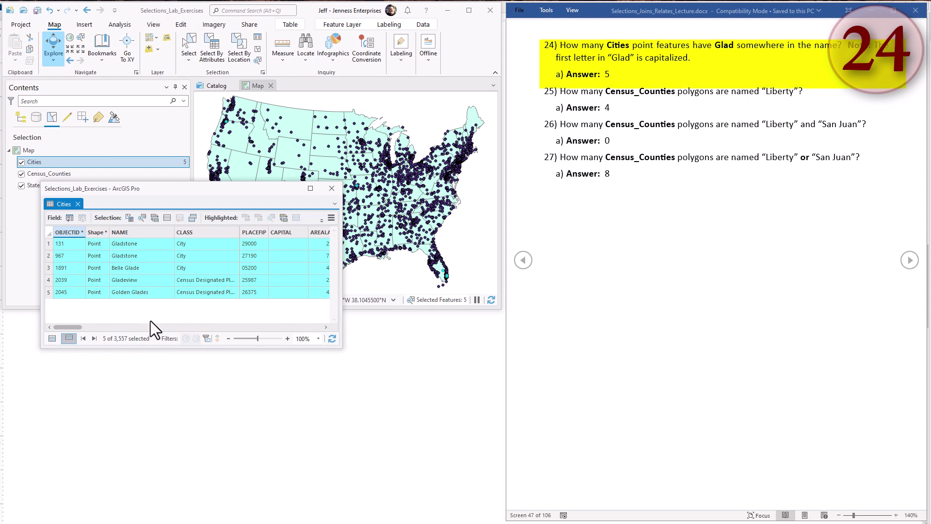
{"action": "left_click", "coordinate": [331, 189]}
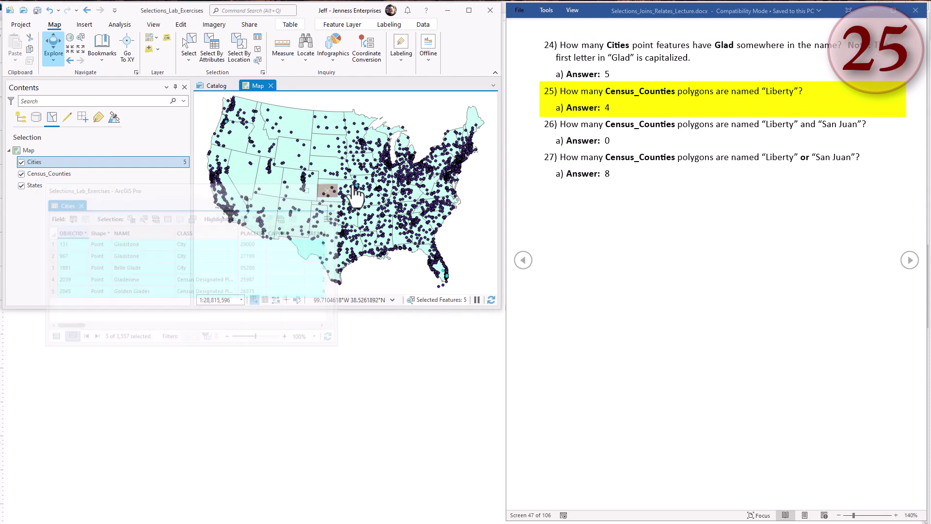
For question 25, list layers by drawing order, show Census_Counties on the map, and hide Cities.
{"action": "left_click", "coordinate": [619, 96]}
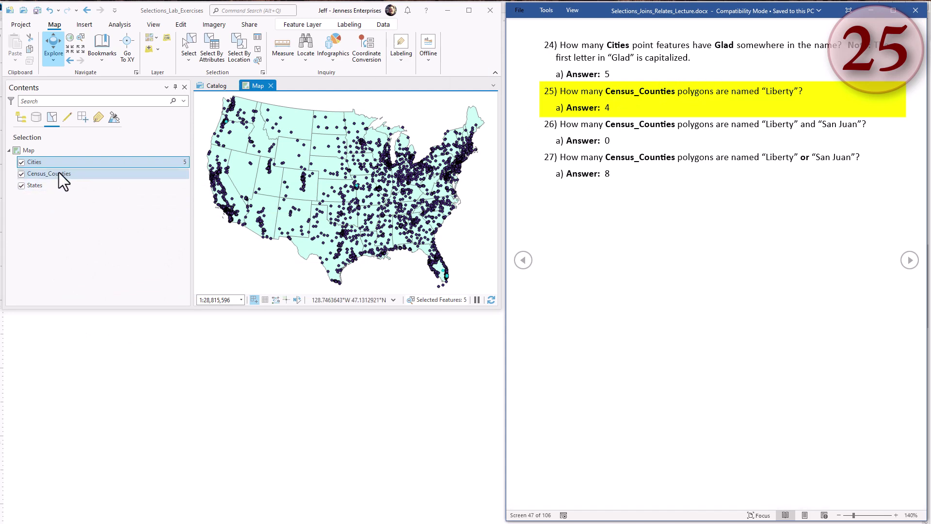
{"action": "left_click", "coordinate": [20, 117]}
{"action": "left_click", "coordinate": [20, 175]}
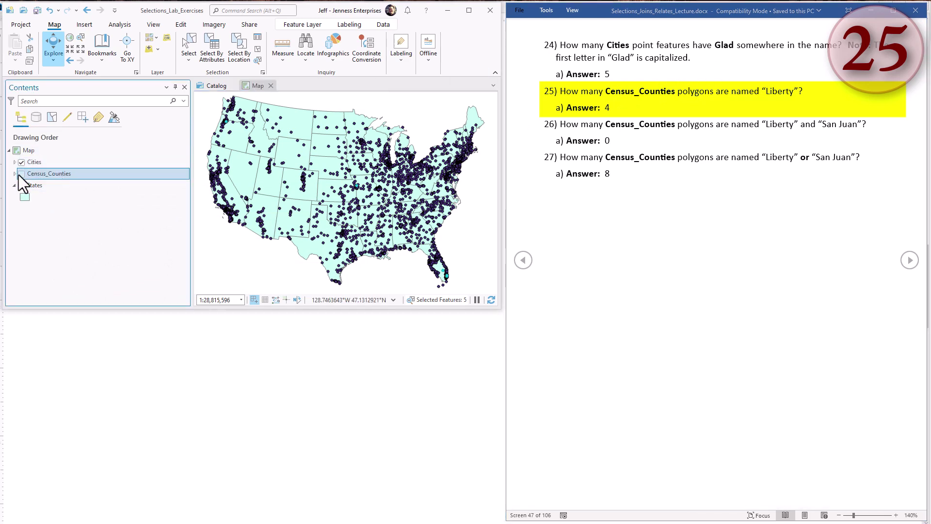
{"action": "left_click", "coordinate": [21, 173]}
{"action": "left_click", "coordinate": [21, 162]}
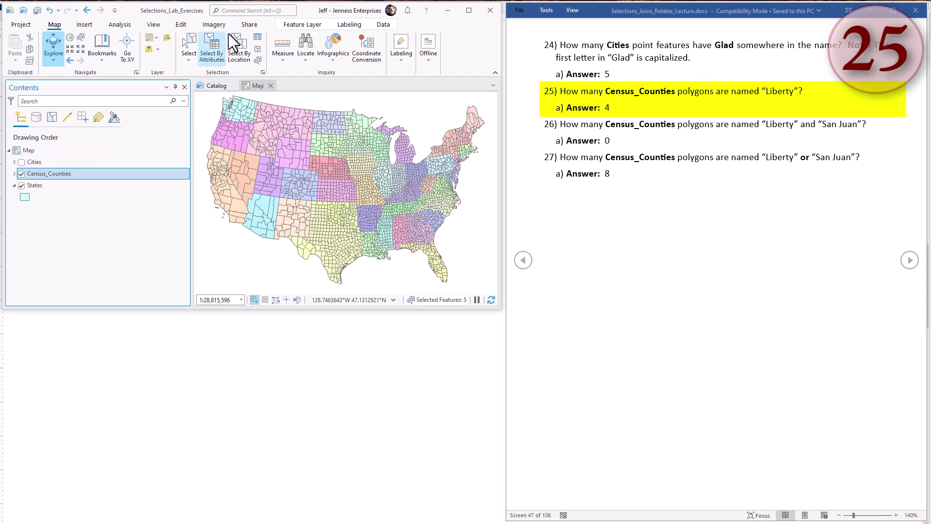
Start a Select By Attributes query on Census_Counties as a new selection and remove the existing expression.
{"action": "left_click", "coordinate": [213, 53]}
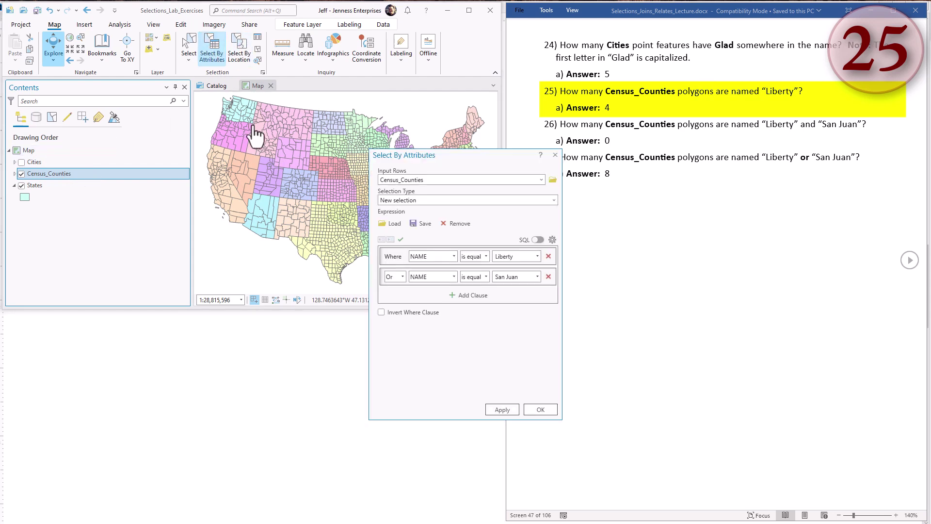
{"action": "left_click_drag", "start_coordinate": [457, 156], "coordinate": [183, 191]}
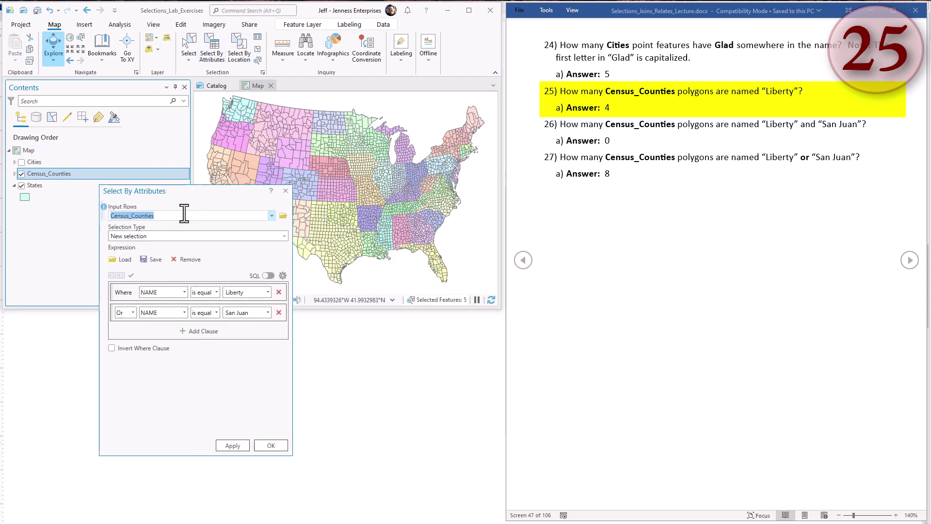
{"action": "left_click", "coordinate": [159, 236]}
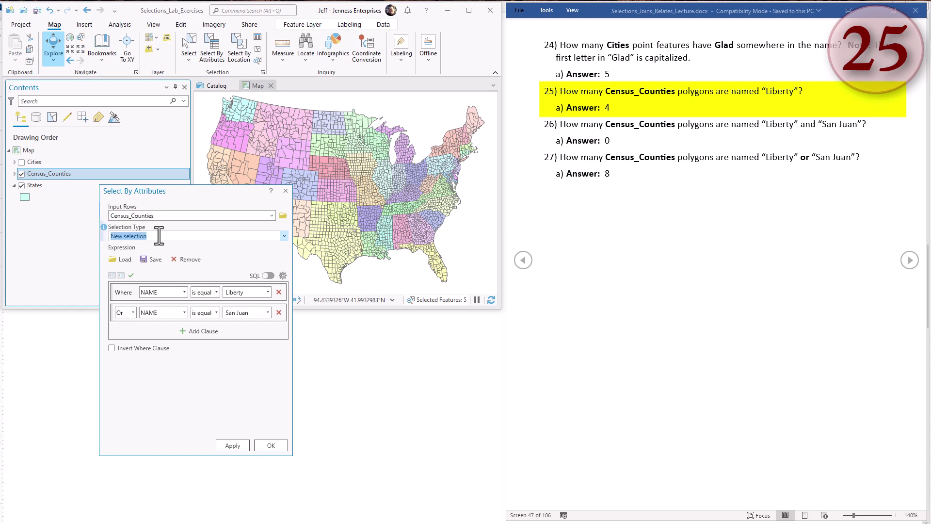
{"action": "left_click", "coordinate": [187, 260]}
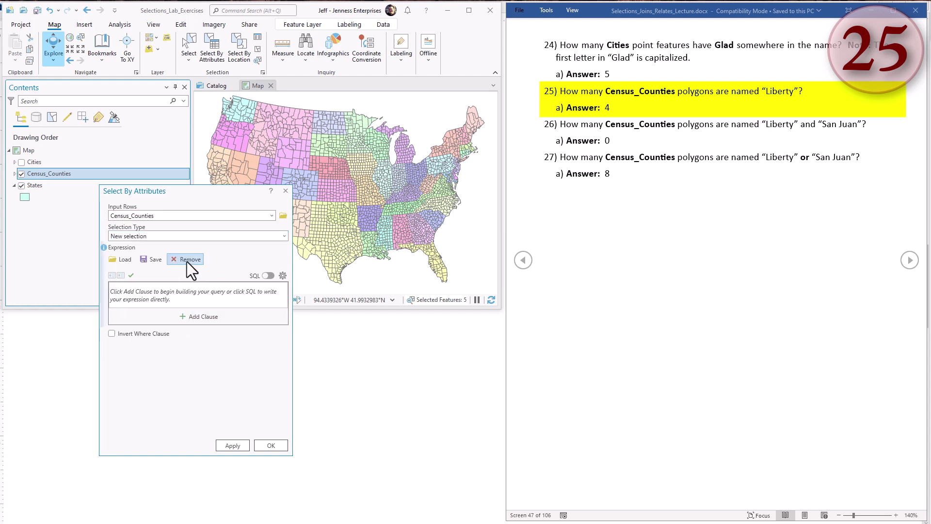
Select the Census_Counties polygons where NAME is equal to Liberty and check the selection count by layer.
{"action": "left_click", "coordinate": [191, 317]}
{"action": "left_click", "coordinate": [185, 292]}
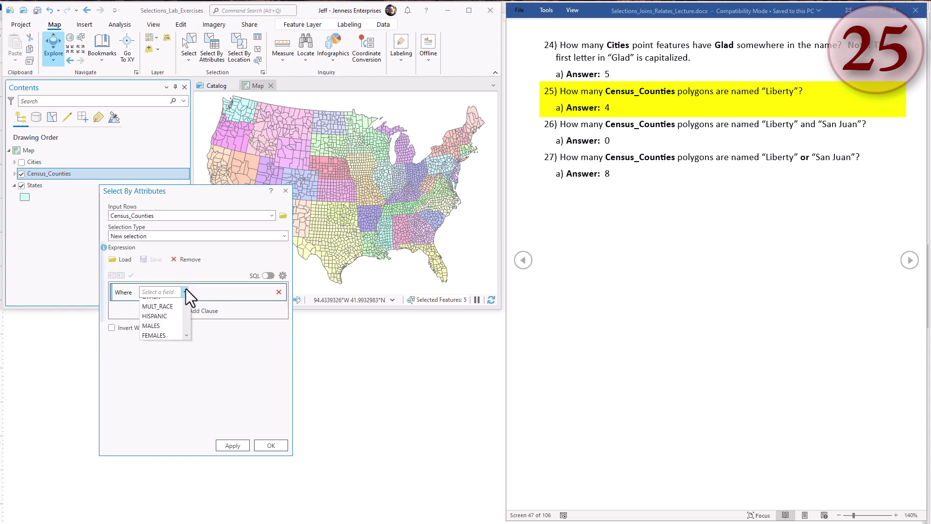
{"action": "left_click", "coordinate": [162, 305]}
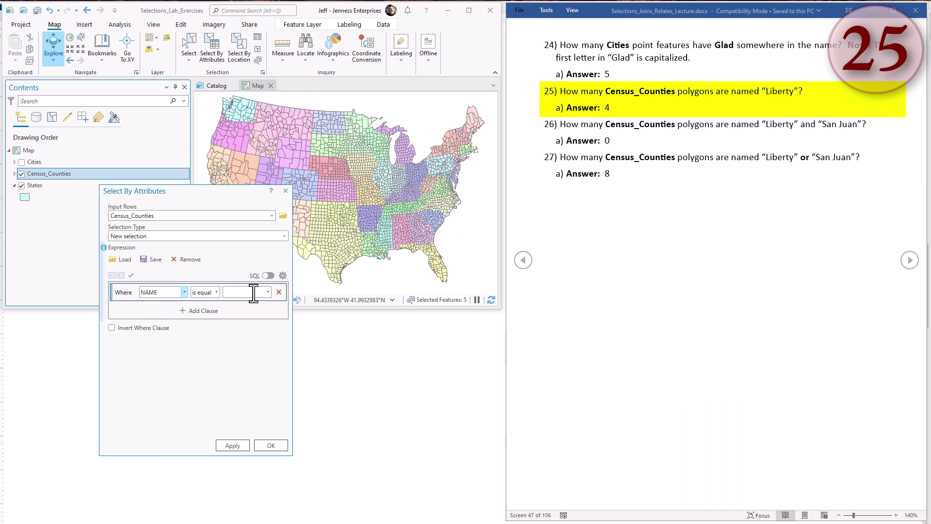
{"action": "left_click", "coordinate": [253, 292]}
{"action": "type", "text": "Liberty"}
{"action": "left_click", "coordinate": [231, 446]}
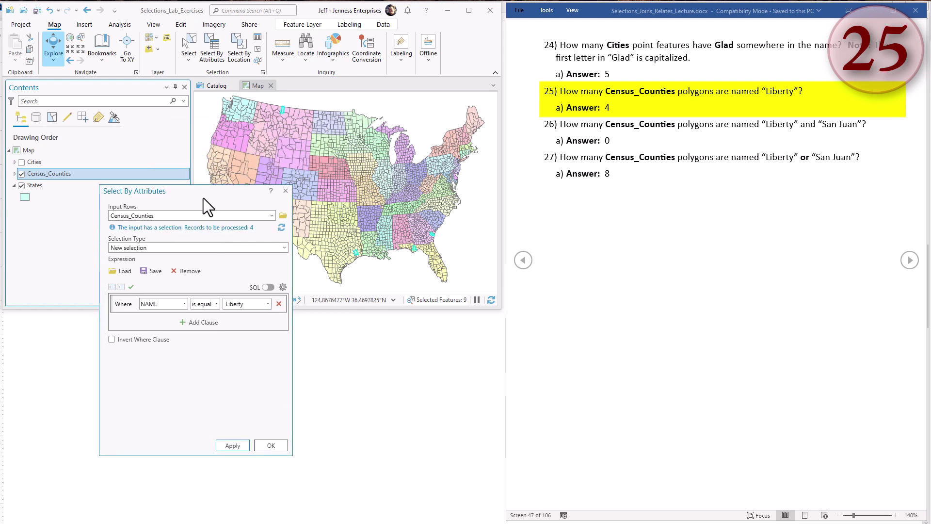
{"action": "left_click", "coordinate": [50, 117]}
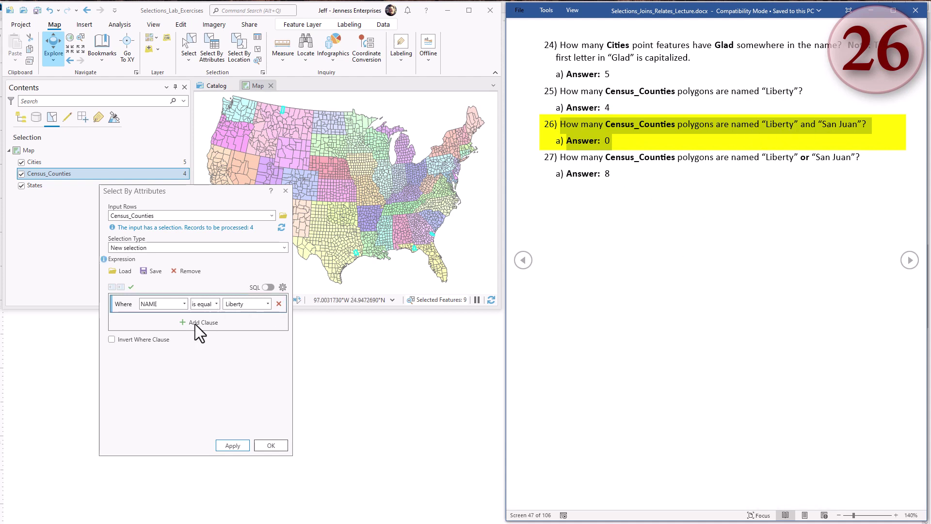
For question 26, add a second clause to the Liberty query: And NAME is equal to San Juan.
{"action": "left_click", "coordinate": [193, 347]}
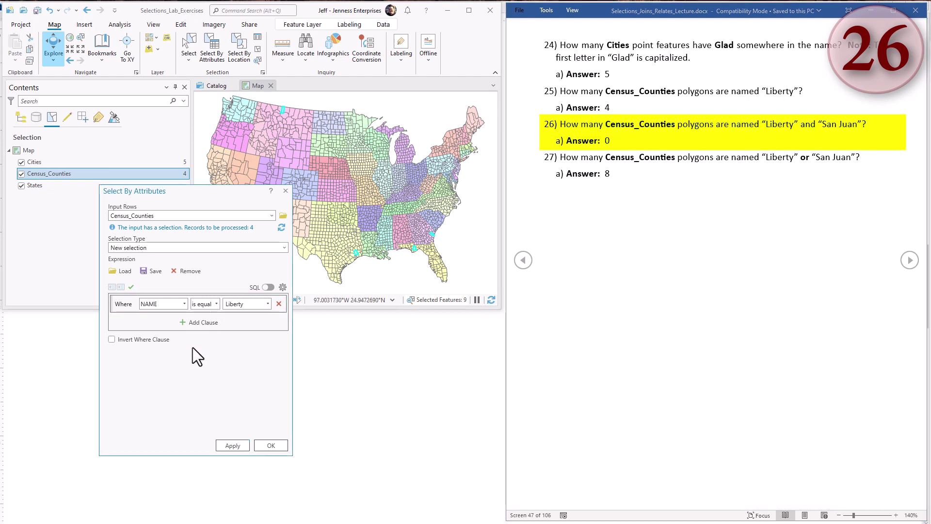
{"action": "left_click", "coordinate": [197, 322]}
{"action": "left_click", "coordinate": [124, 324]}
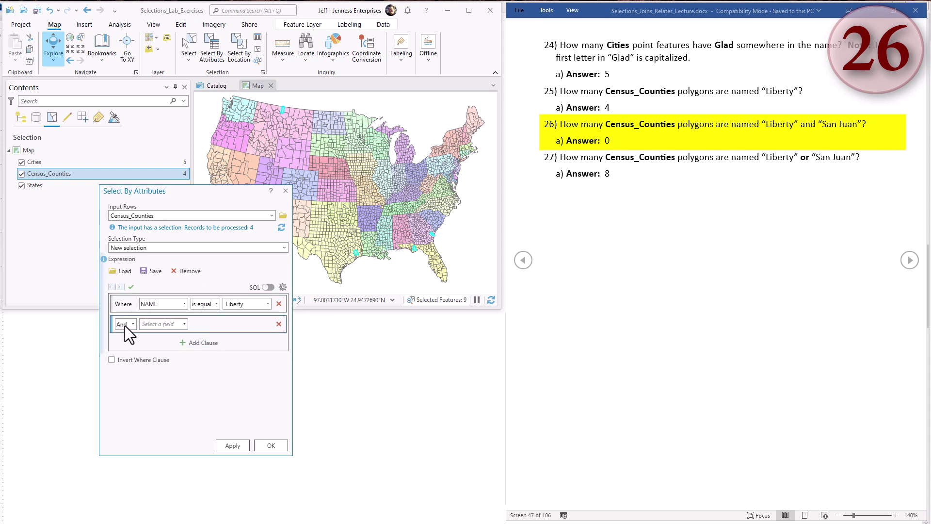
{"action": "left_click", "coordinate": [124, 324]}
{"action": "left_click", "coordinate": [181, 323]}
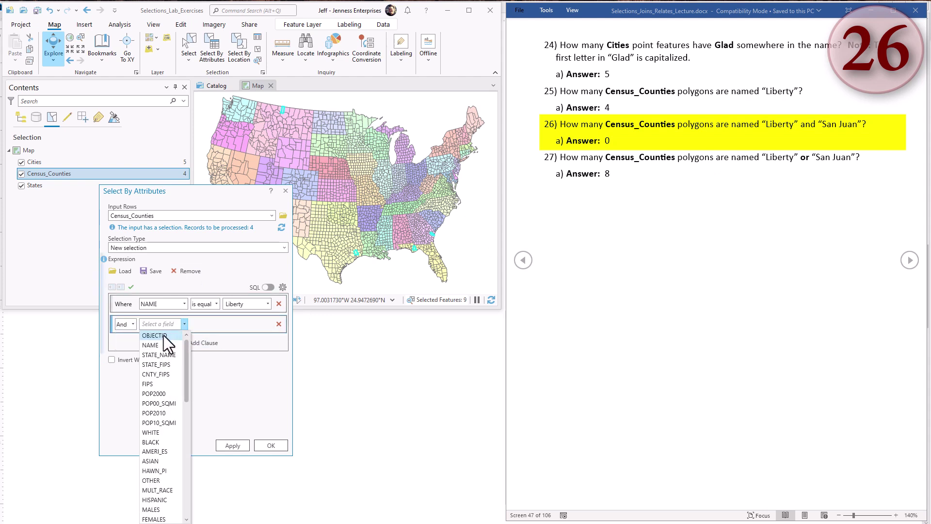
{"action": "left_click", "coordinate": [157, 342]}
{"action": "left_click", "coordinate": [244, 324]}
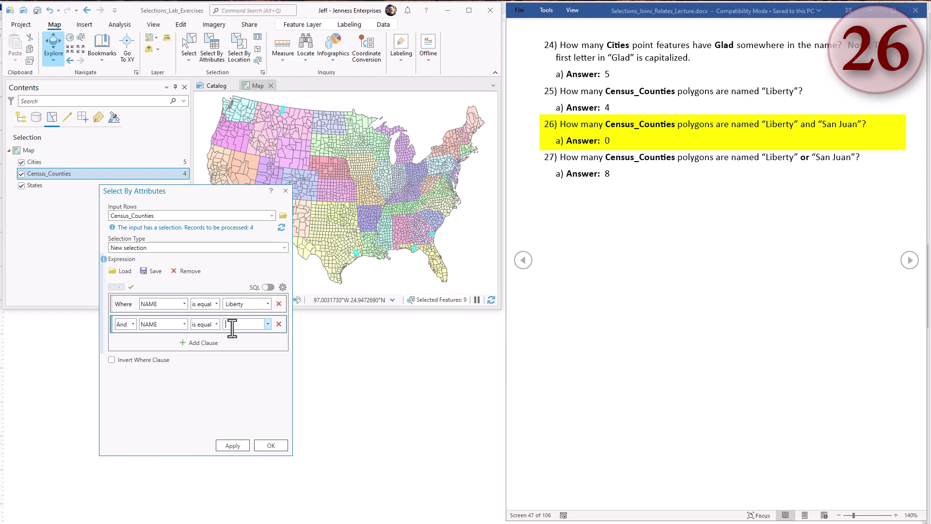
{"action": "type", "text": "San Juan"}
Show the combined Liberty and San Juan query as SQL, apply it, and examine its And operator.
{"action": "left_click", "coordinate": [272, 288]}
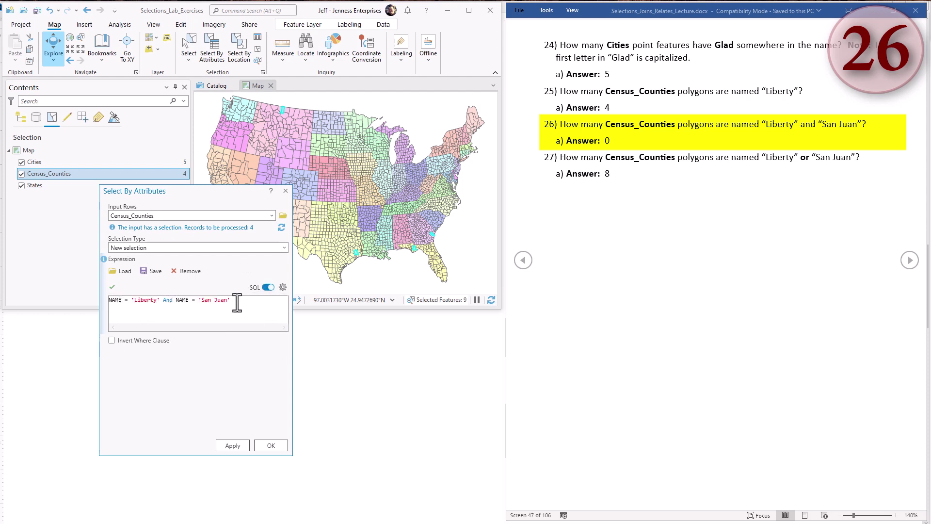
{"action": "left_click", "coordinate": [238, 444]}
{"action": "double_click", "coordinate": [168, 299]}
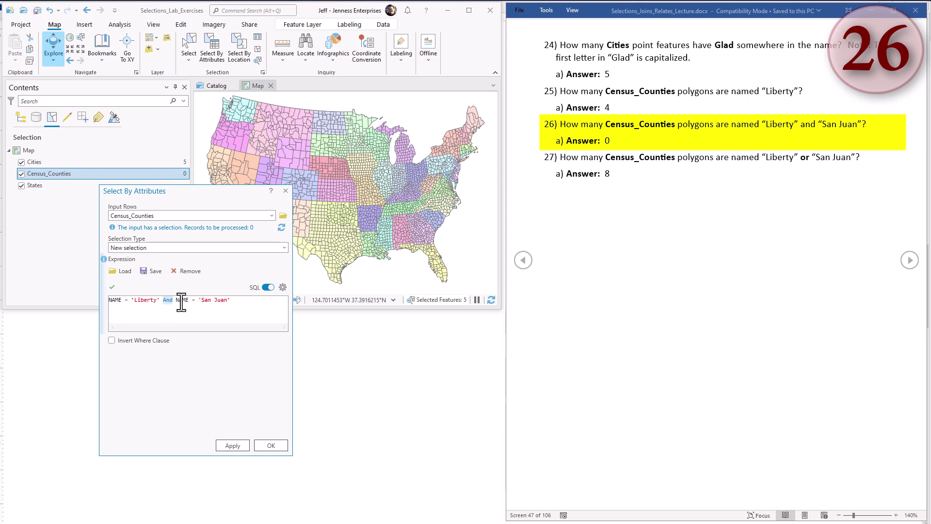
Review the whole Liberty And San Juan expression and compare it with question 26 and its answer in the Word document.
{"action": "left_click", "coordinate": [242, 300]}
{"action": "left_click_drag", "start_coordinate": [242, 301], "coordinate": [110, 310]}
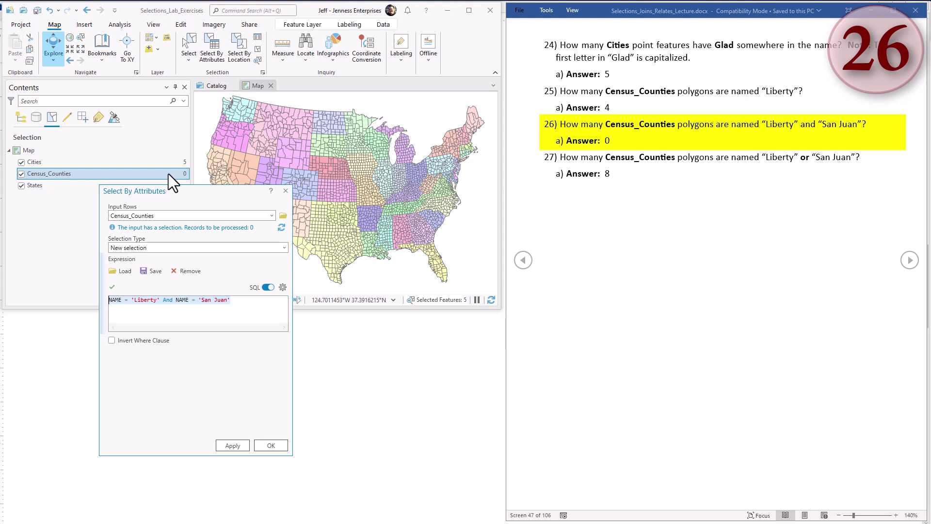
{"action": "left_click_drag", "start_coordinate": [560, 124], "coordinate": [703, 143]}
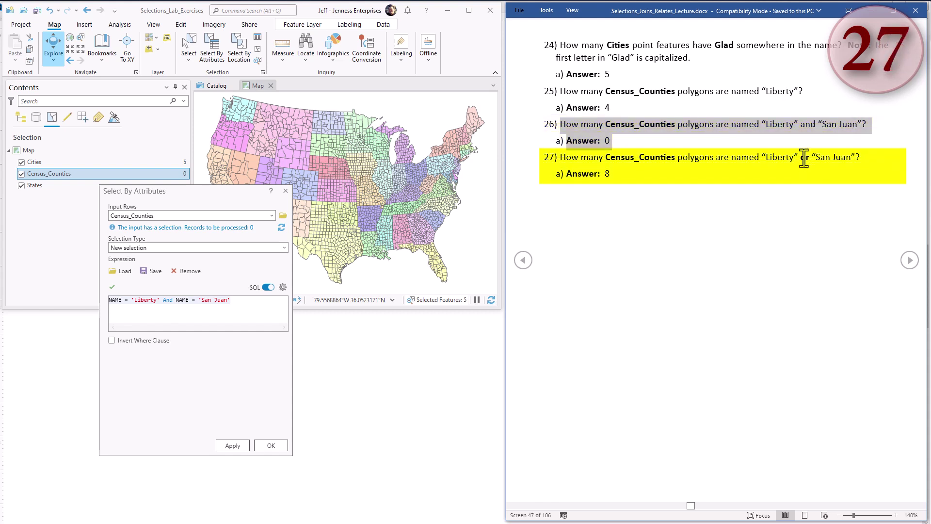
For question 27, set the operator between the Liberty and San Juan clauses to Or and apply the Census_Counties selection.
{"action": "left_click_drag", "start_coordinate": [800, 158], "coordinate": [809, 158]}
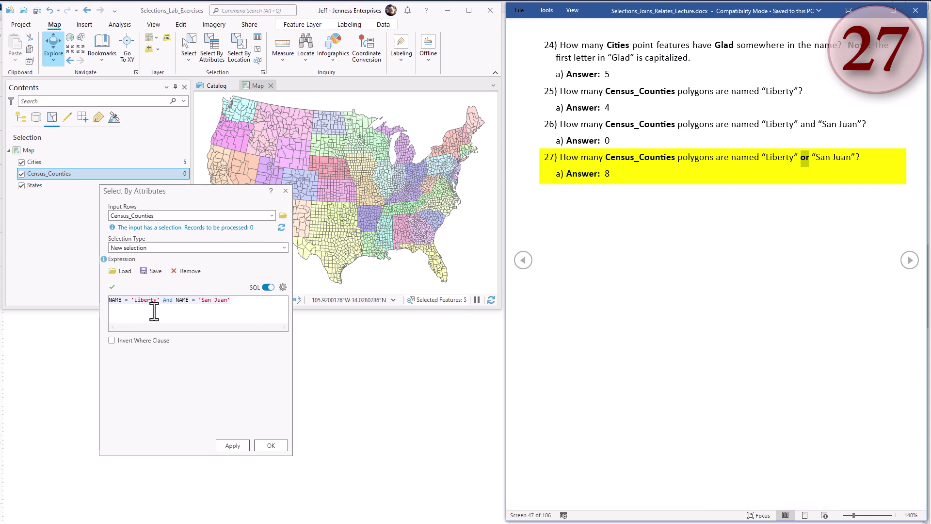
{"action": "left_click", "coordinate": [167, 296]}
{"action": "double_click", "coordinate": [167, 297]}
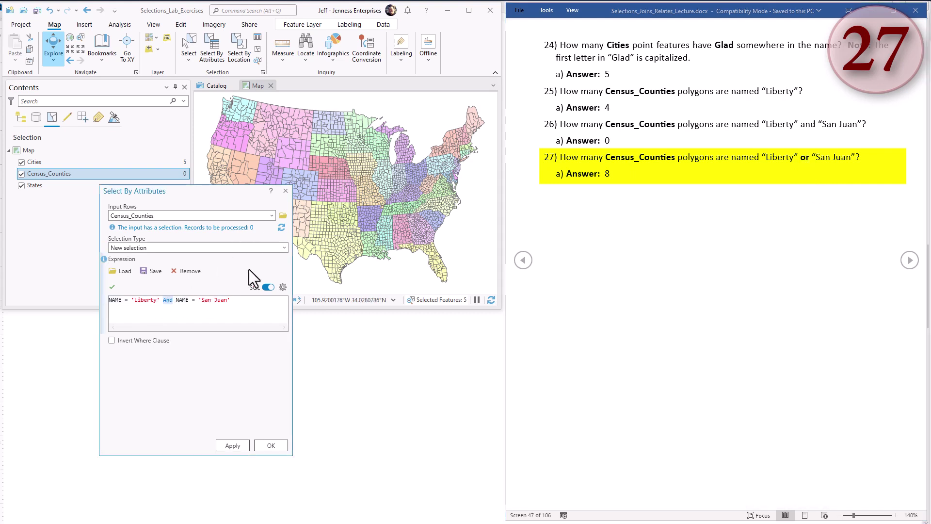
{"action": "type", "text": "Or"}
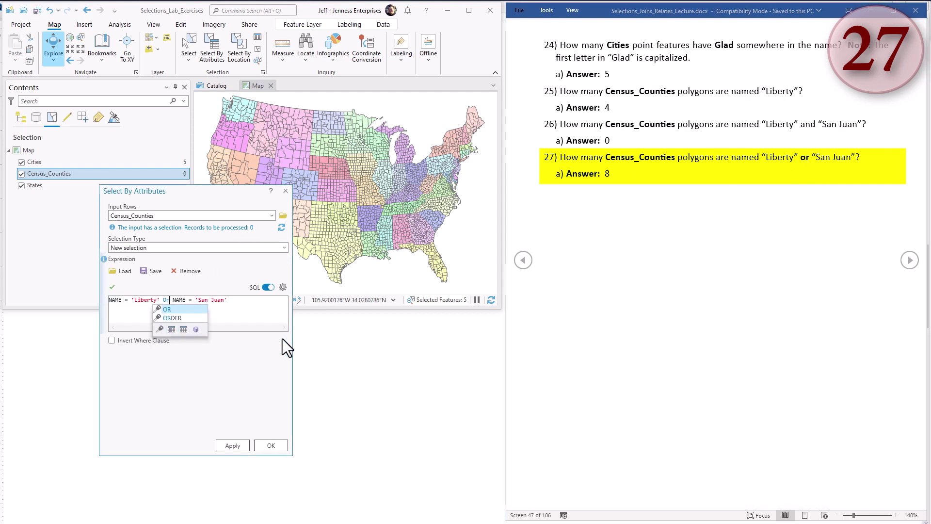
{"action": "key", "text": "Escape"}
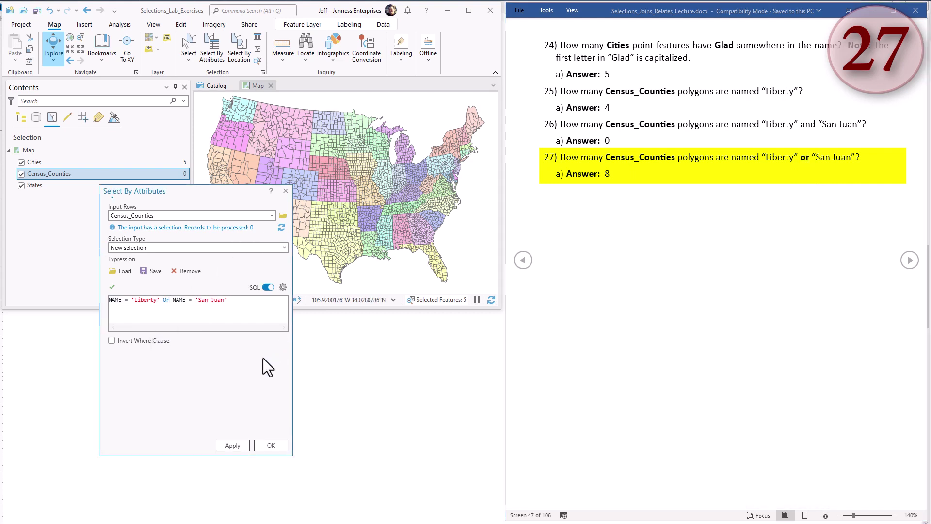
{"action": "left_click", "coordinate": [233, 448]}
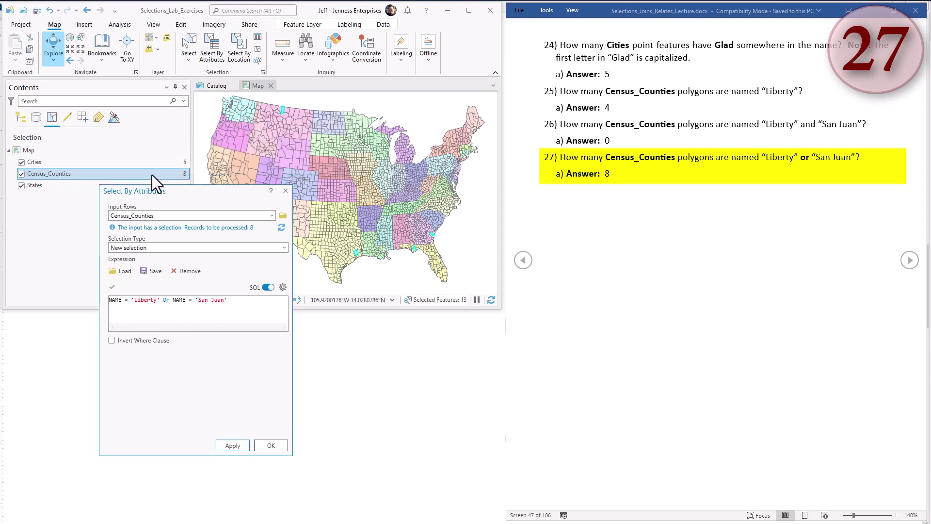